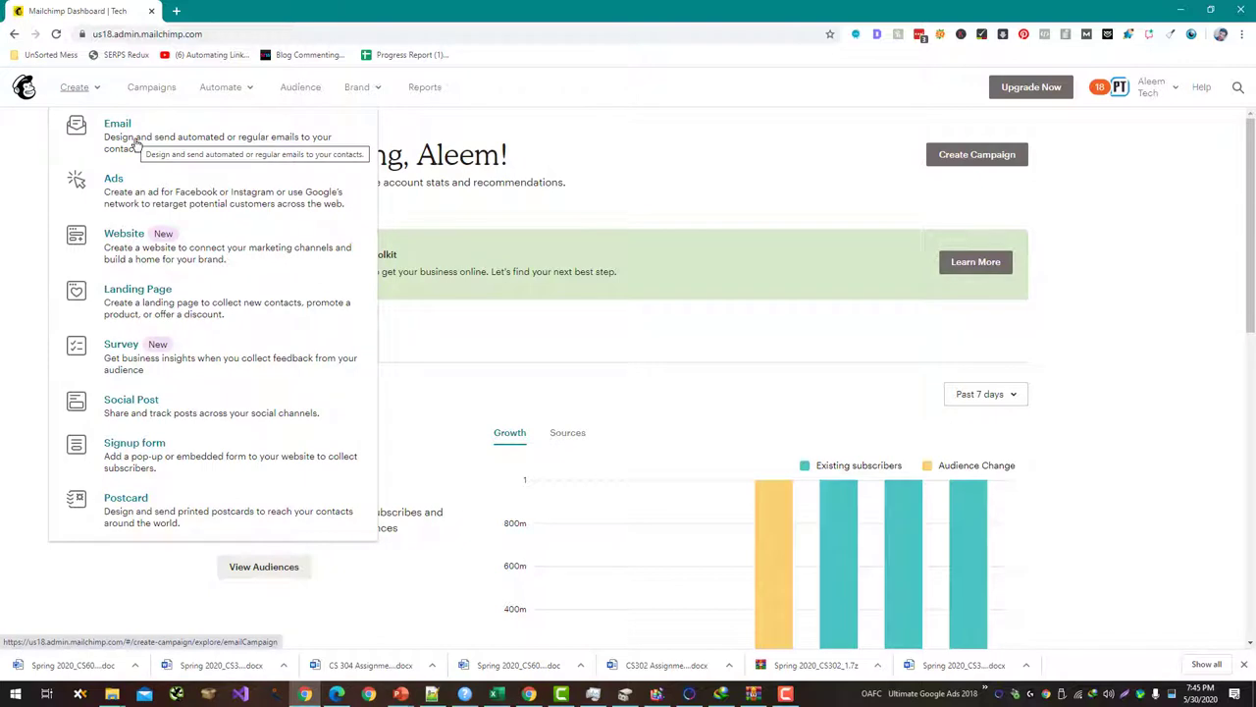
Step: Create a regular email campaign named "Website Users"
left_click(138, 145)
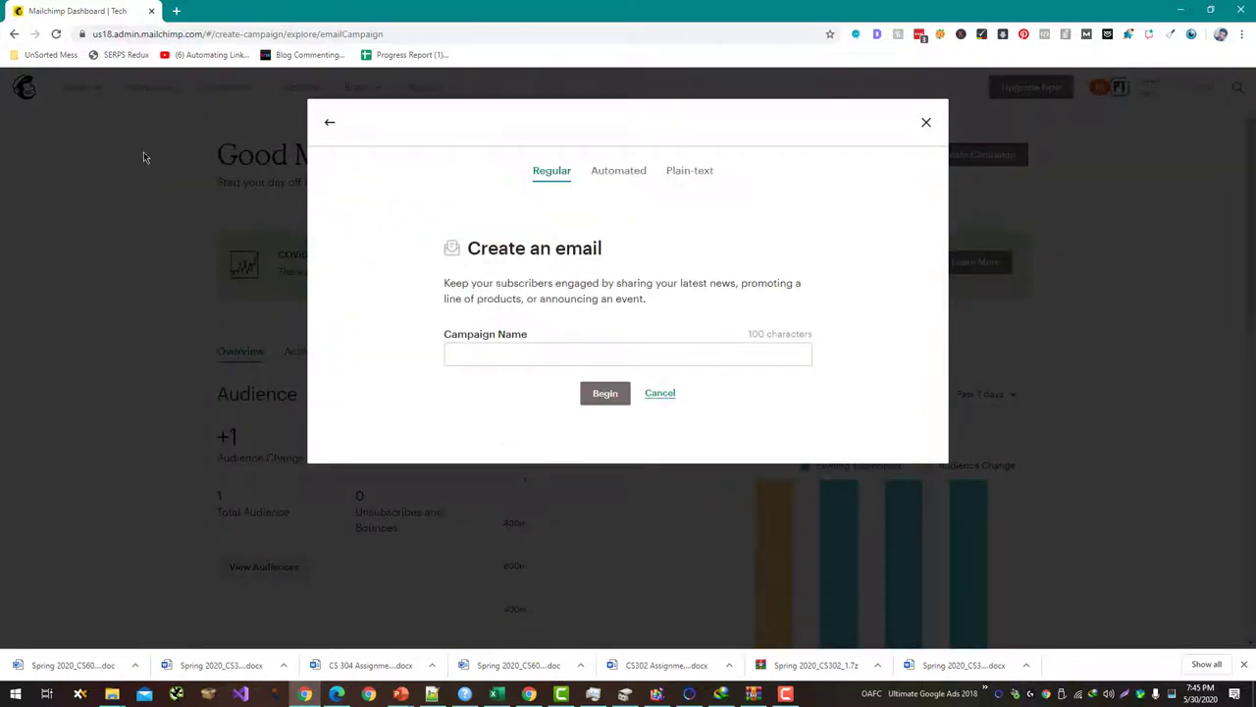
left_click(534, 357)
type("Websi")
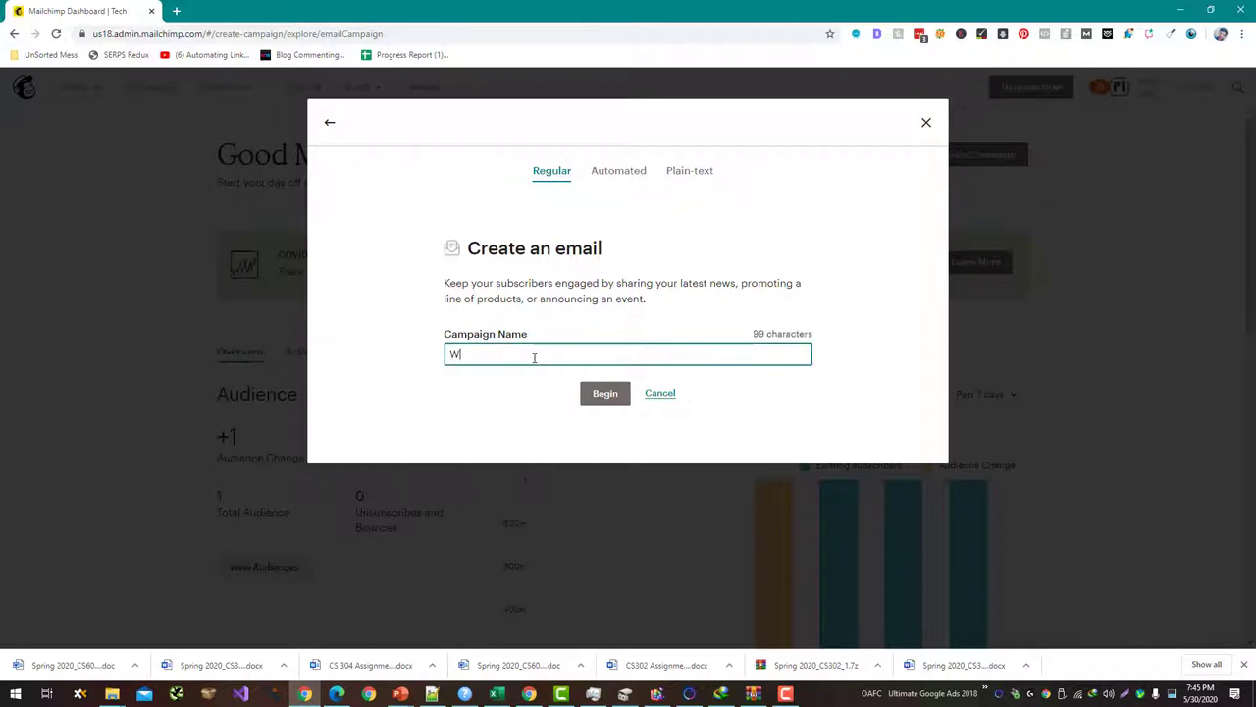
type("te Users")
left_click(605, 393)
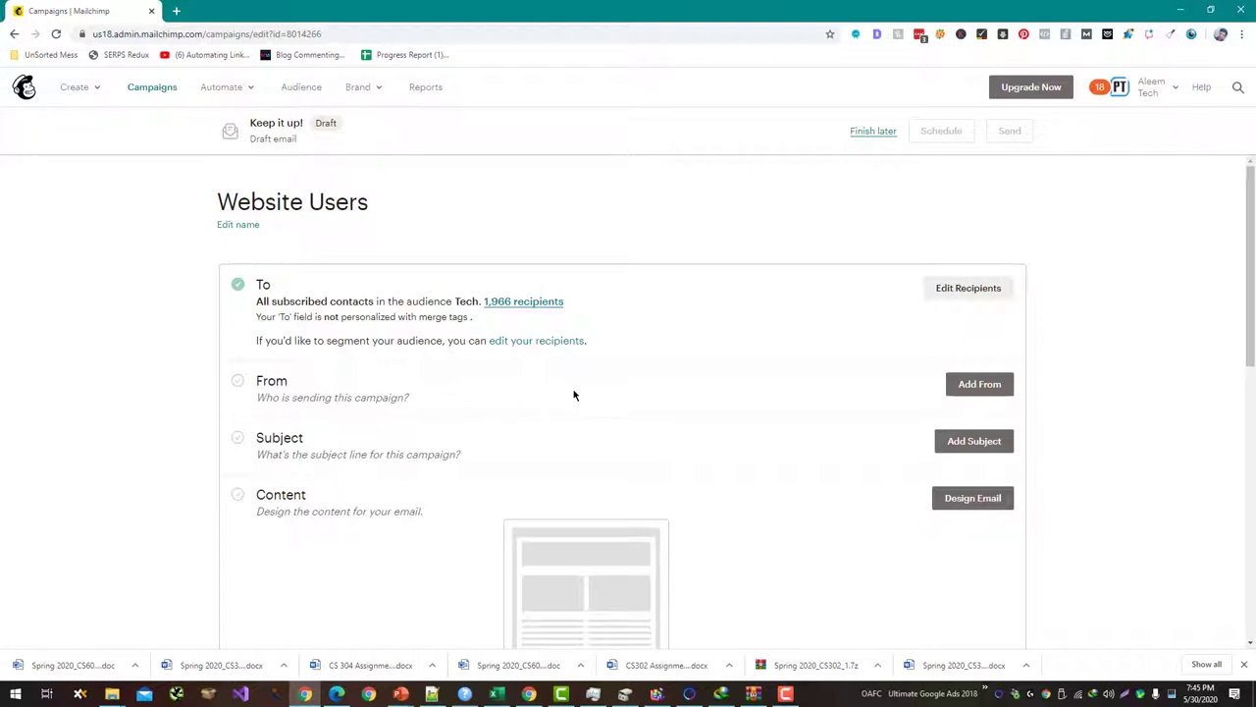
Step: Add the campaign's sender details, keeping the prefilled sender name and email address, and save them
scroll(565, 394, "down", 1)
scroll(559, 206, "up", 1)
left_click(986, 383)
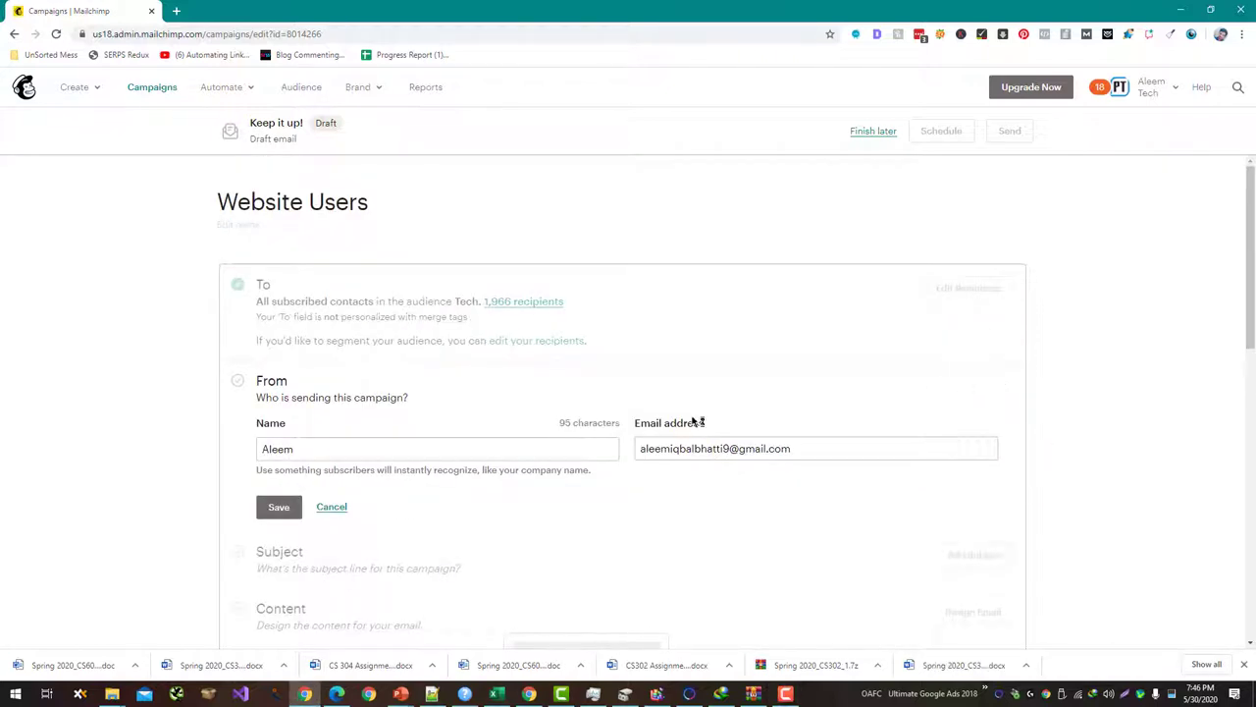
left_click(294, 505)
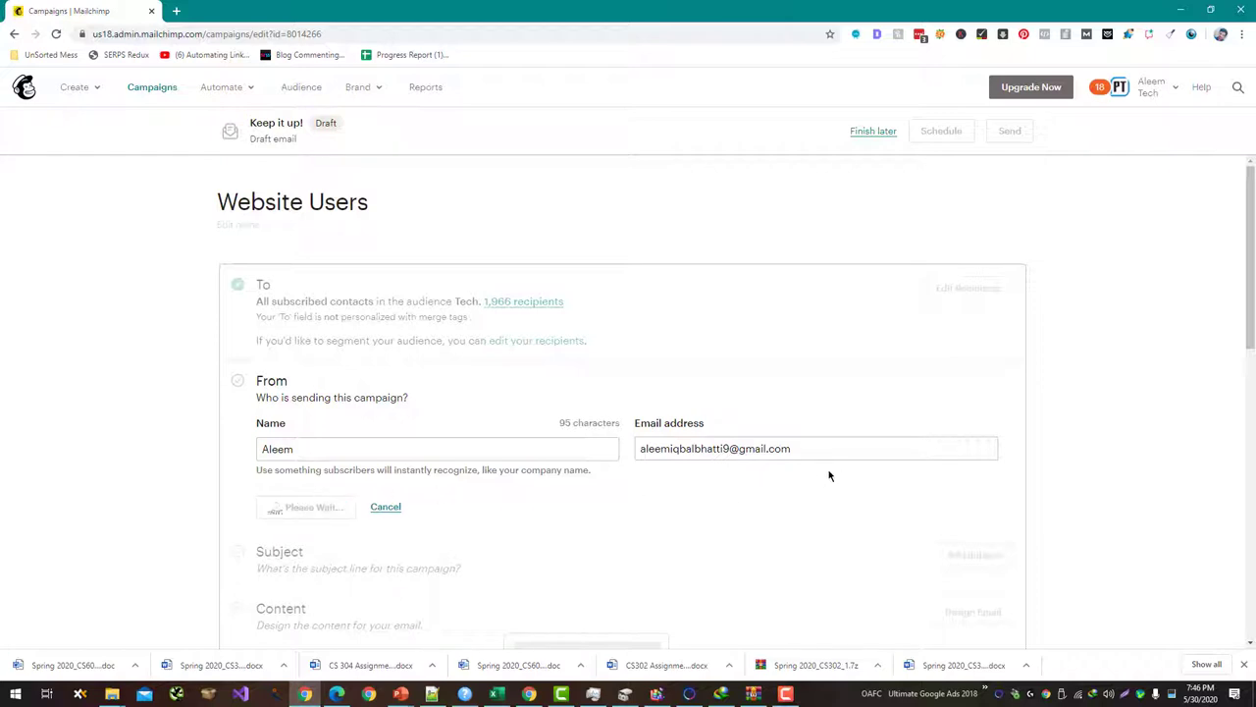
Step: Enter "Welcome to Skills Academy - Here is what you should know" as the campaign's subject line
left_click(982, 440)
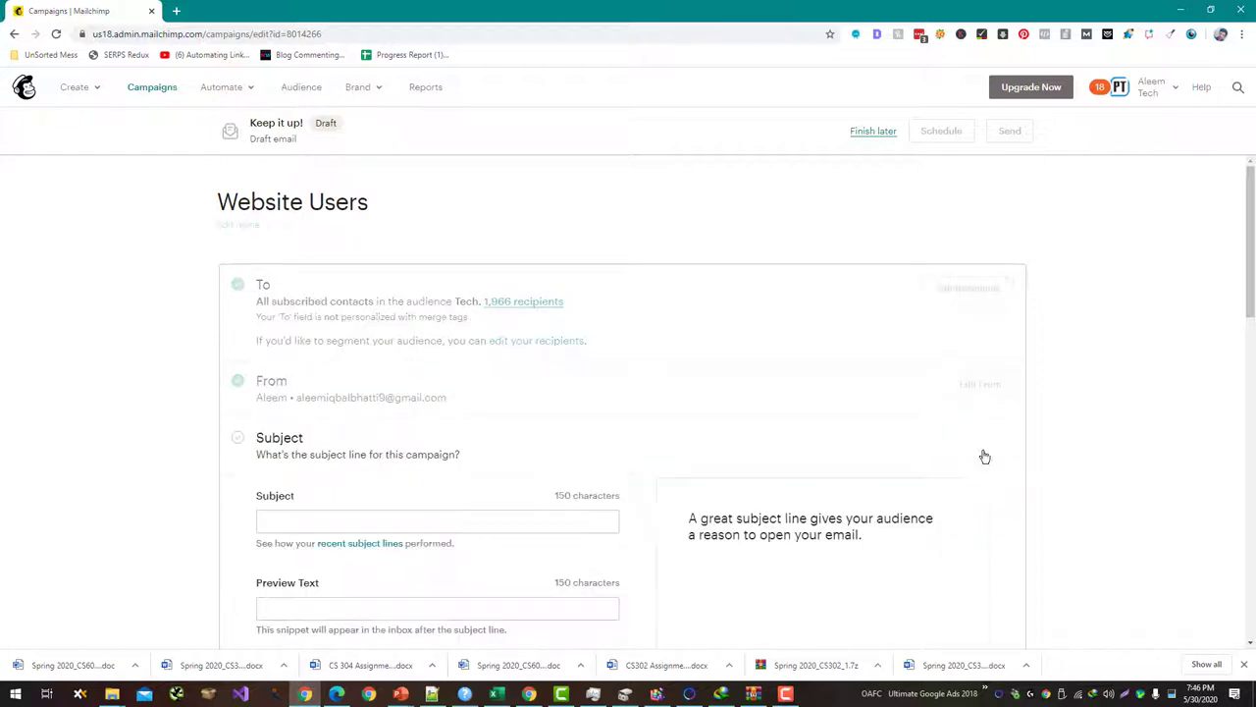
left_click(565, 513)
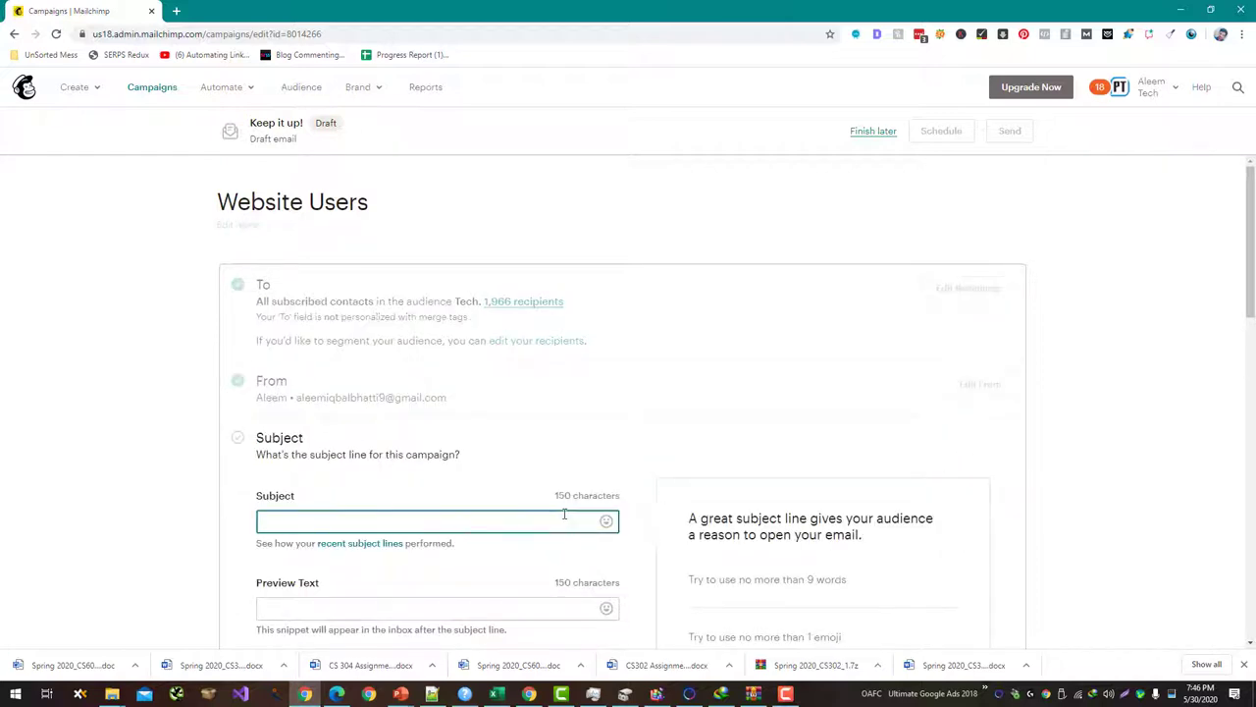
type("Welcome")
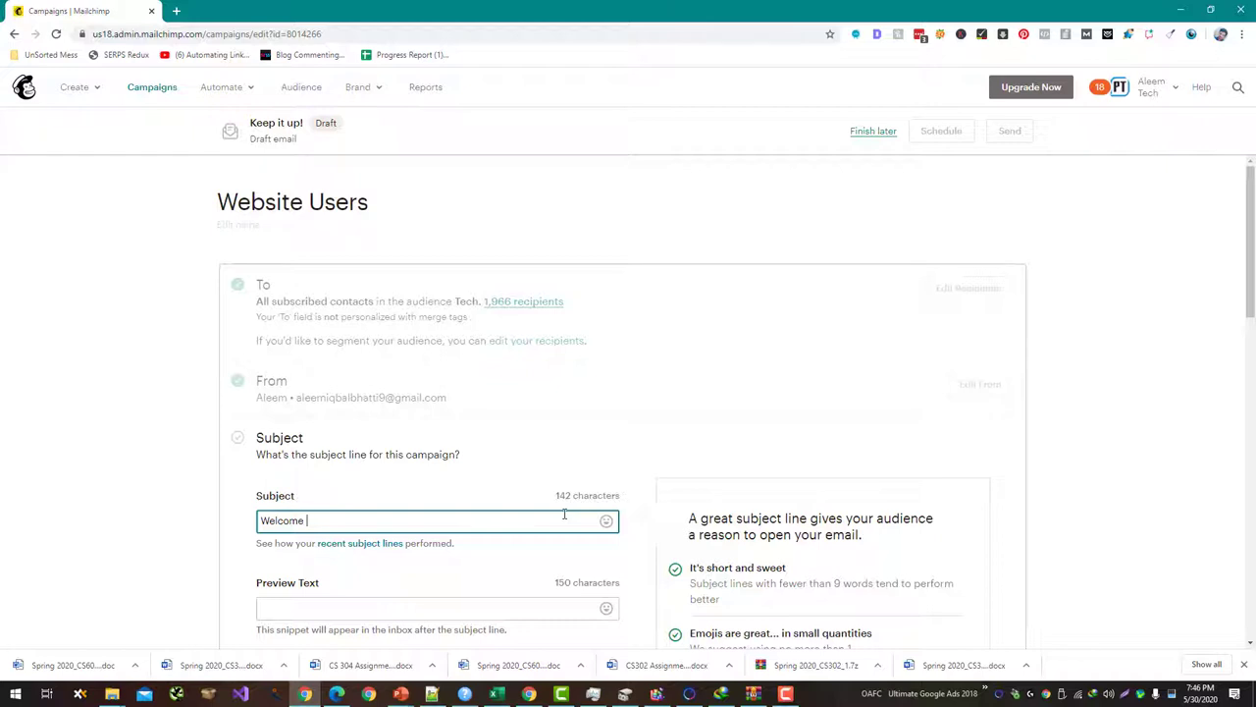
type("to Skills Academy - Here is what ")
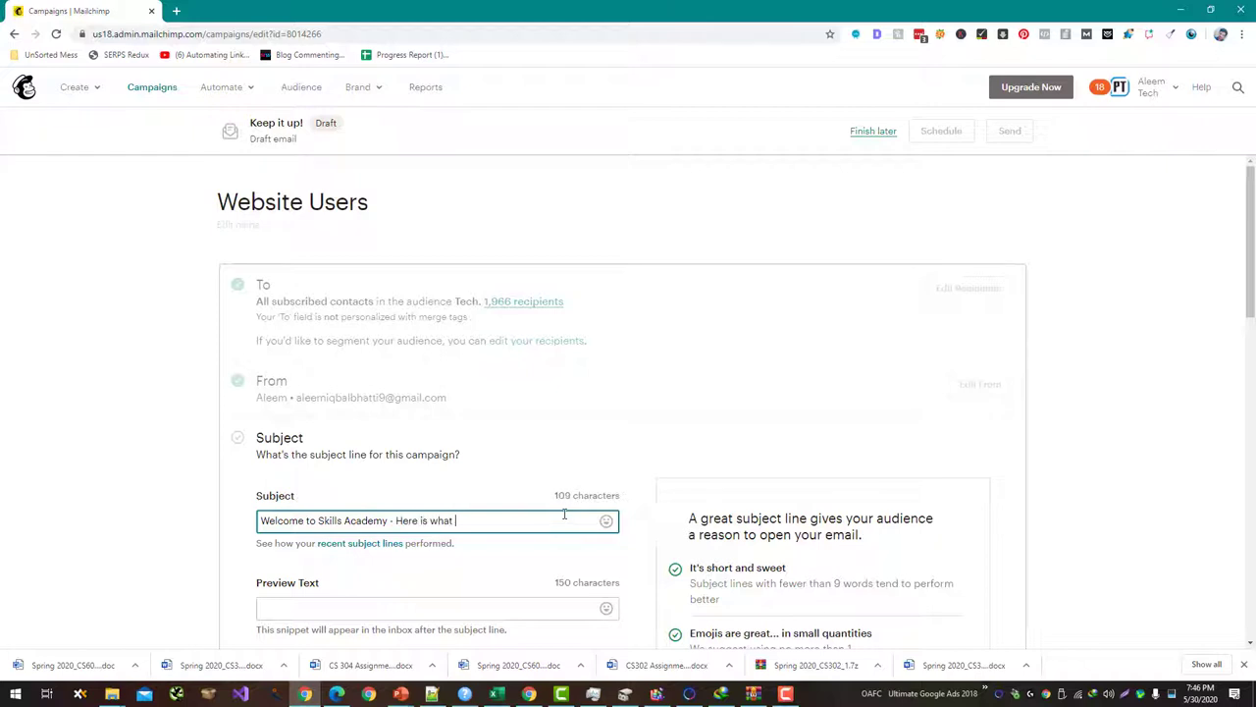
type("you should know")
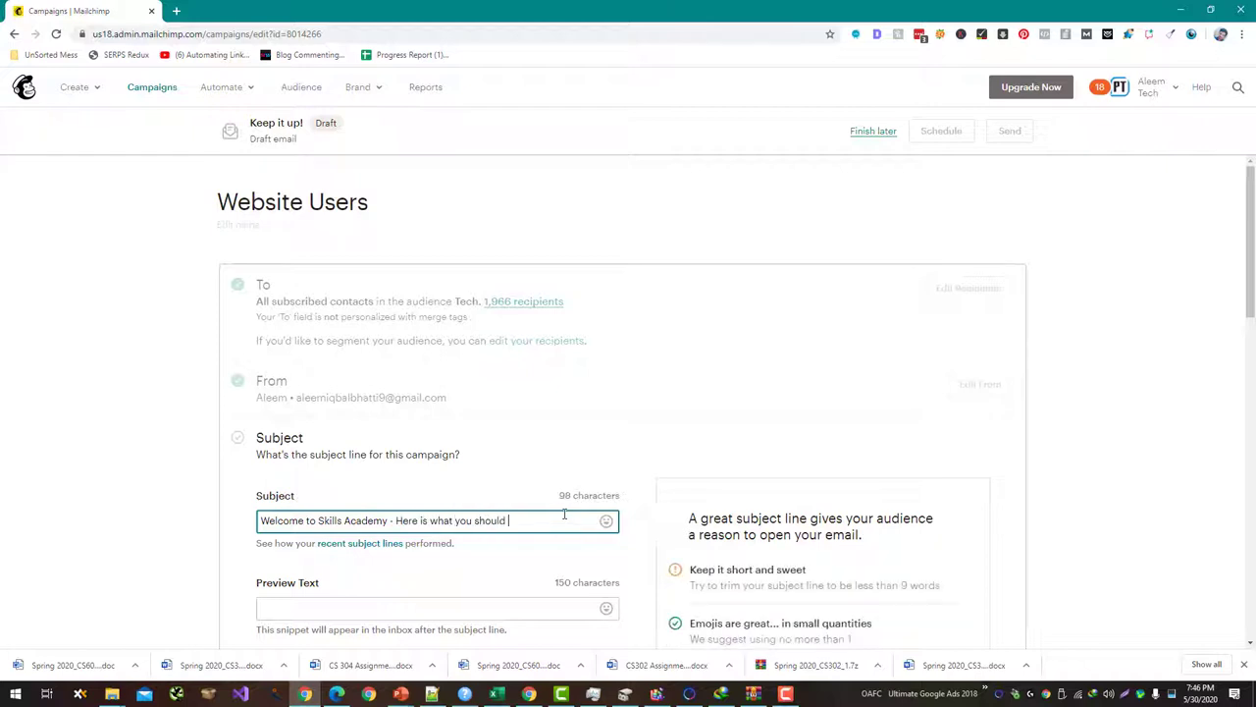
key("BackSpace")
key("BackSpace")
key("BackSpace")
Step: Shorten the subject line to "Welcome to Skills Academy"
scroll(565, 514, "down", 2)
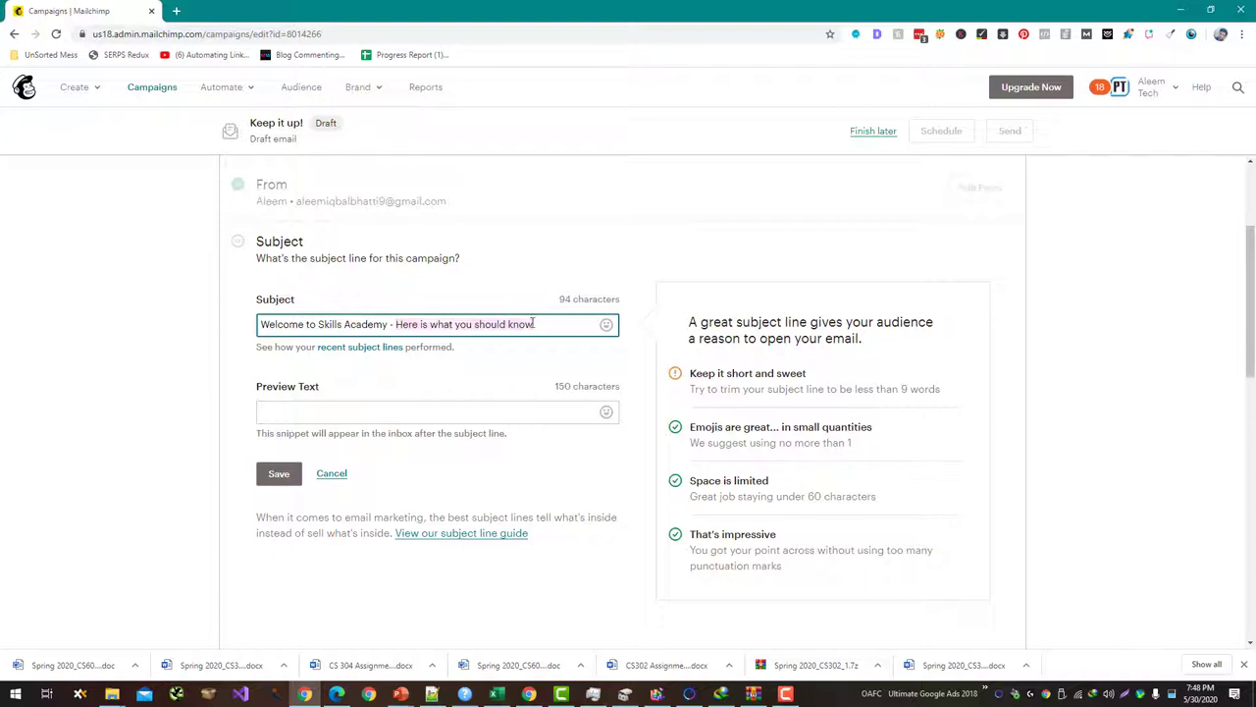
key("BackSpace")
key("BackSpace")
key("BackSpace")
key("BackSpace")
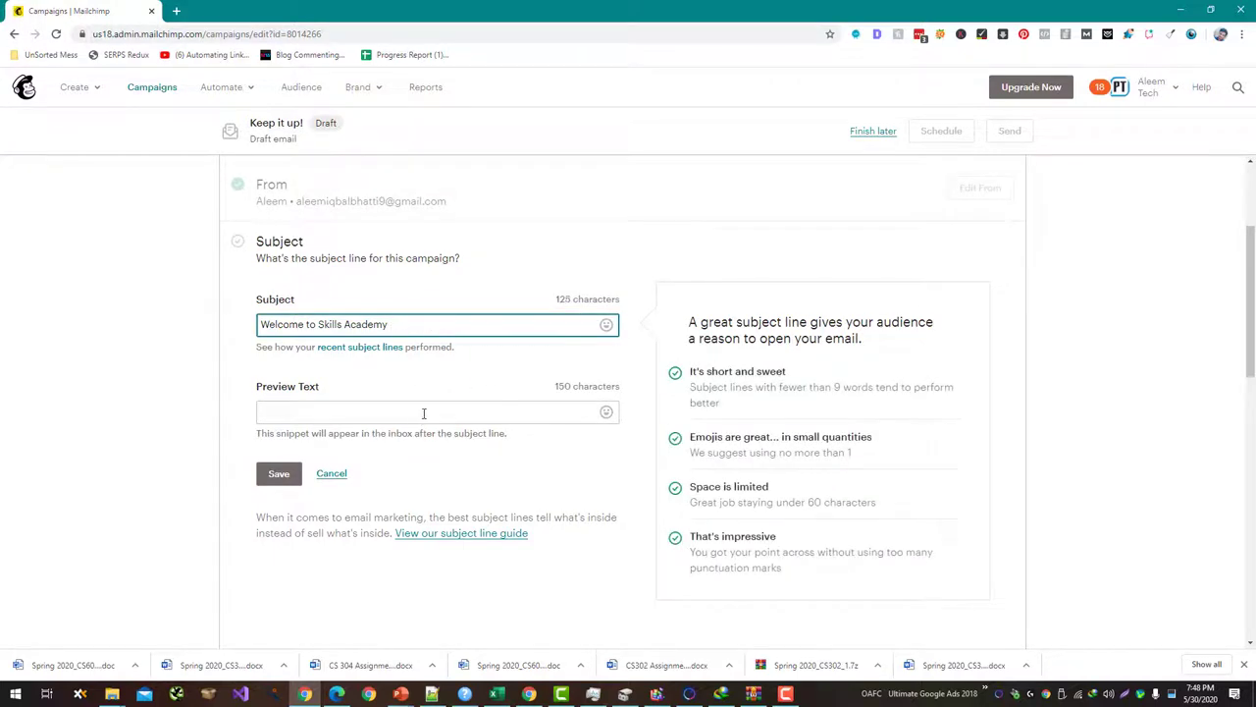
Step: Set the preview text to "As a founder of Skills Academy i would like to personally welcome you beautiful people to our platforms." and save the subject
left_click(424, 412)
type("Here is what you should know")
key("ctrl+a")
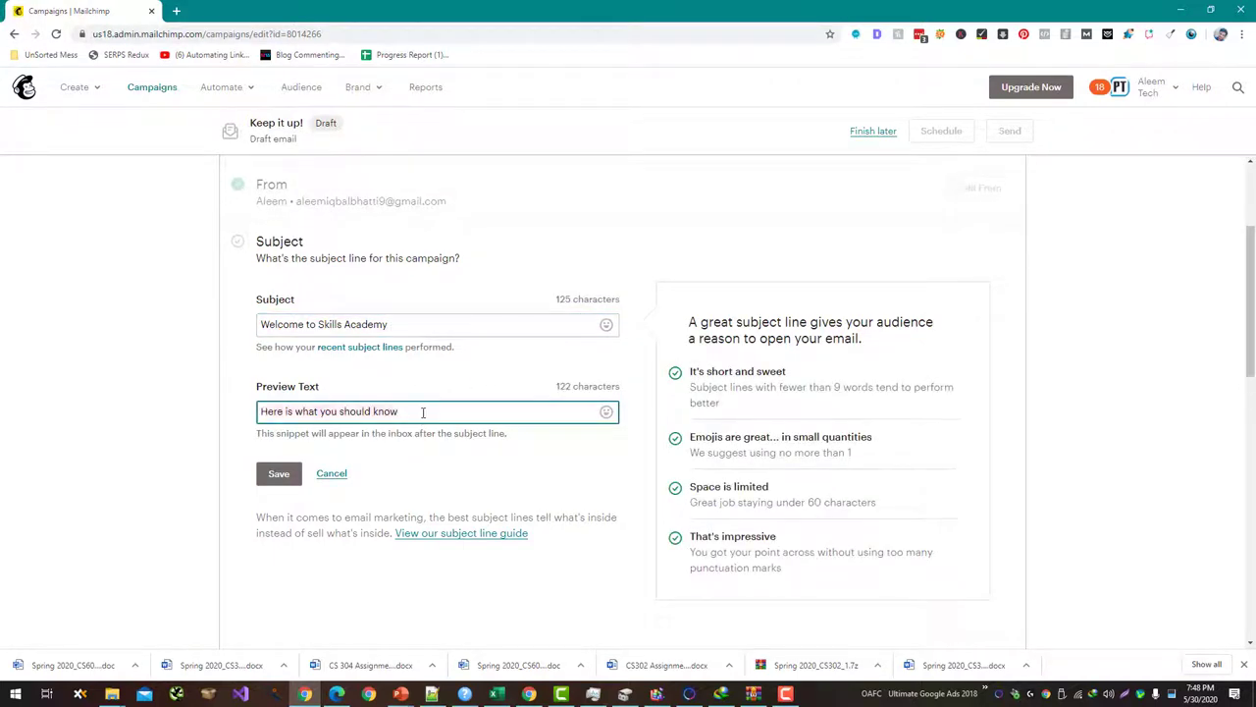
type("As a founder")
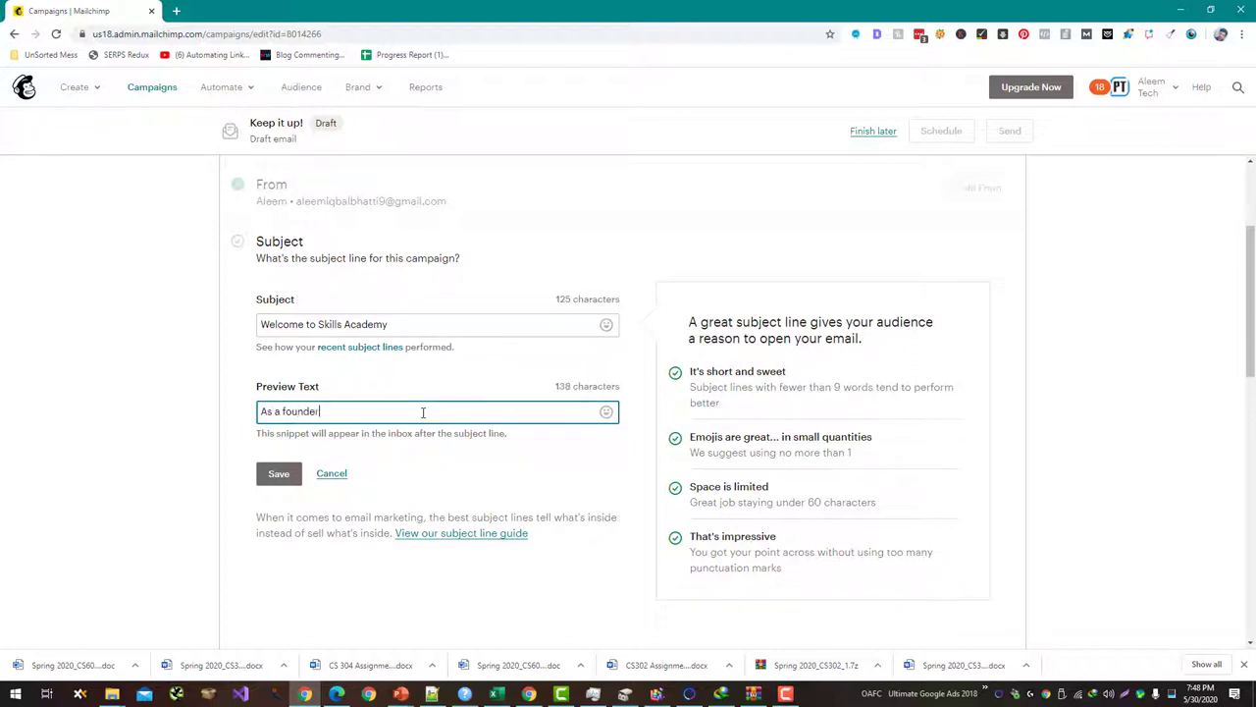
type(" of Skills Academy I would like to personally welcome you ")
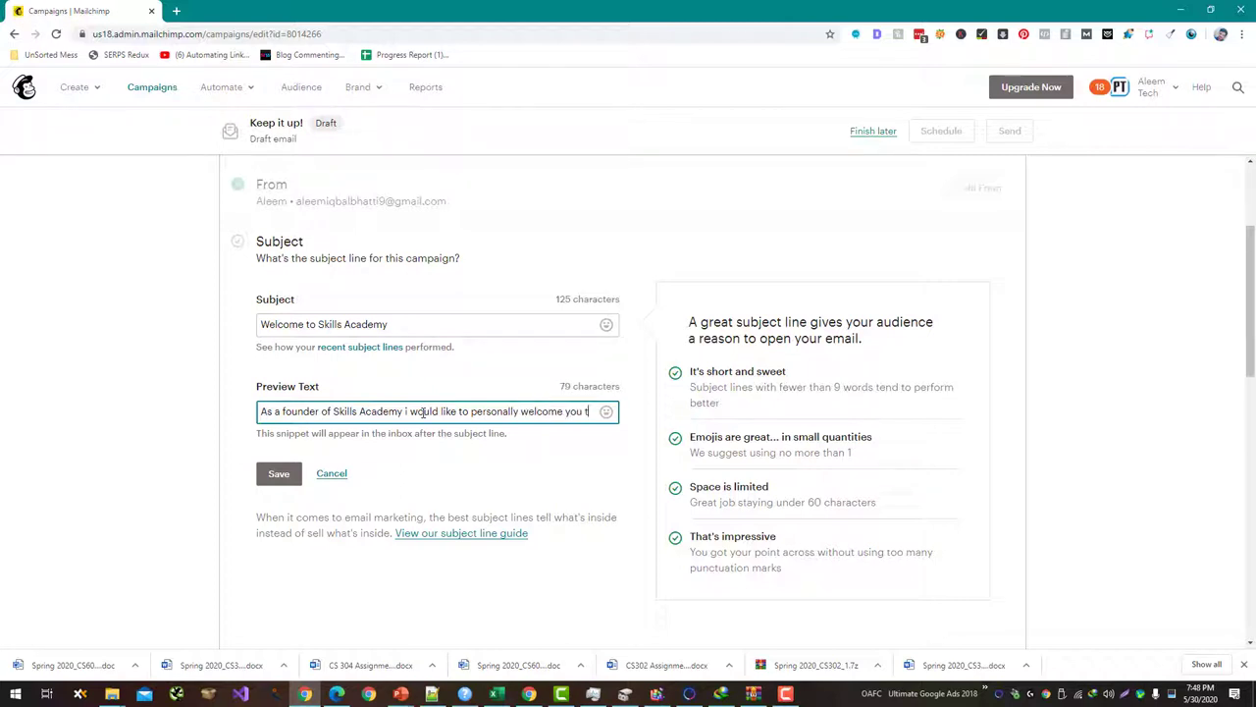
type("beauti")
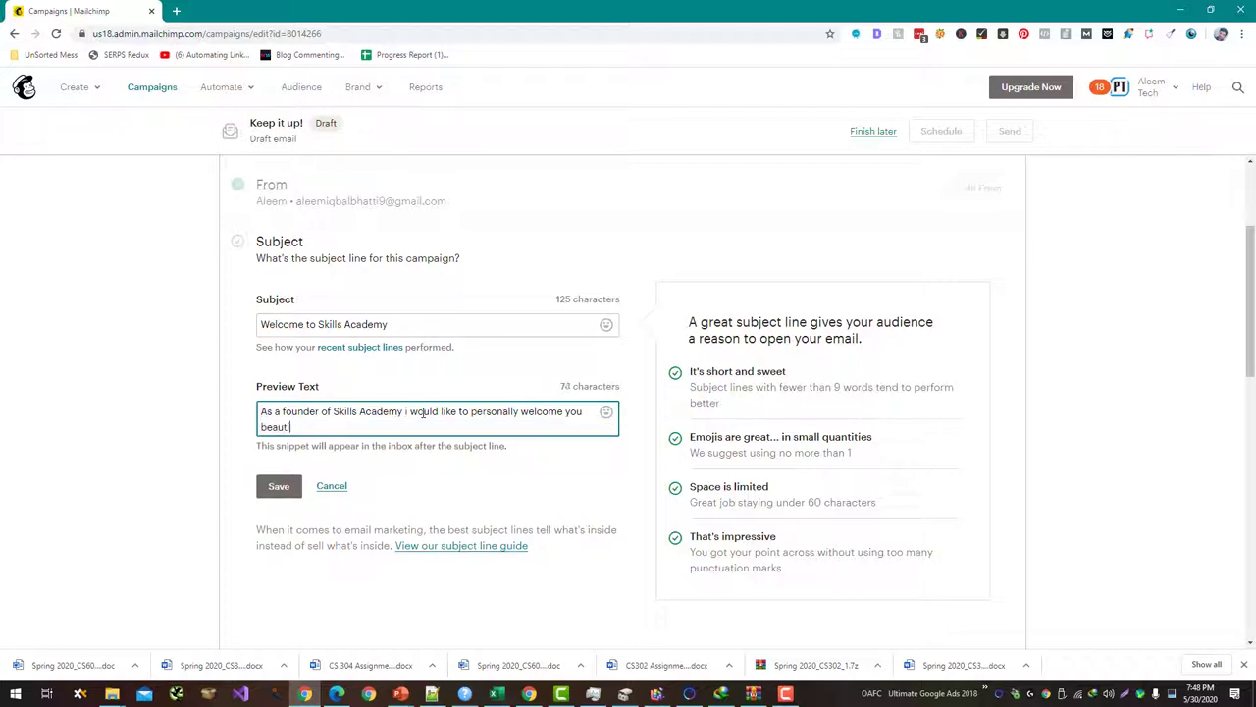
type("ful people to our platforms.")
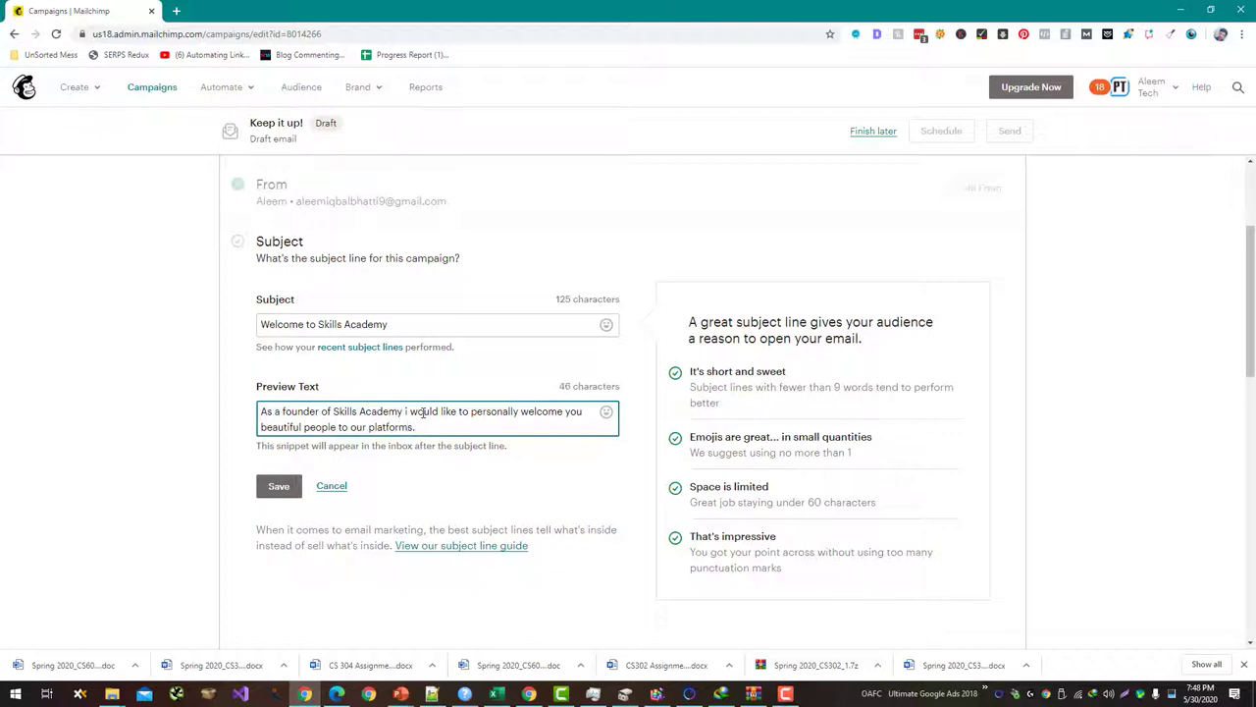
left_click(267, 484)
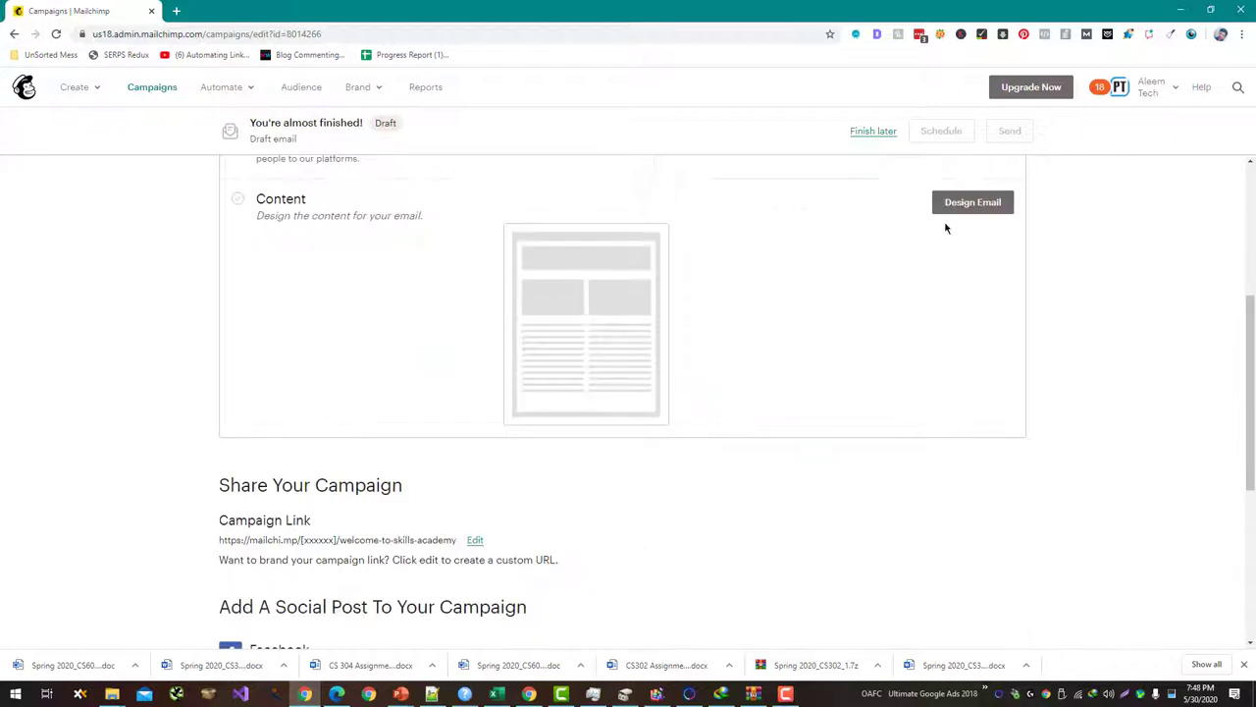
Step: Start designing the email content with the featured "Make an Announcement" layout
left_click(960, 206)
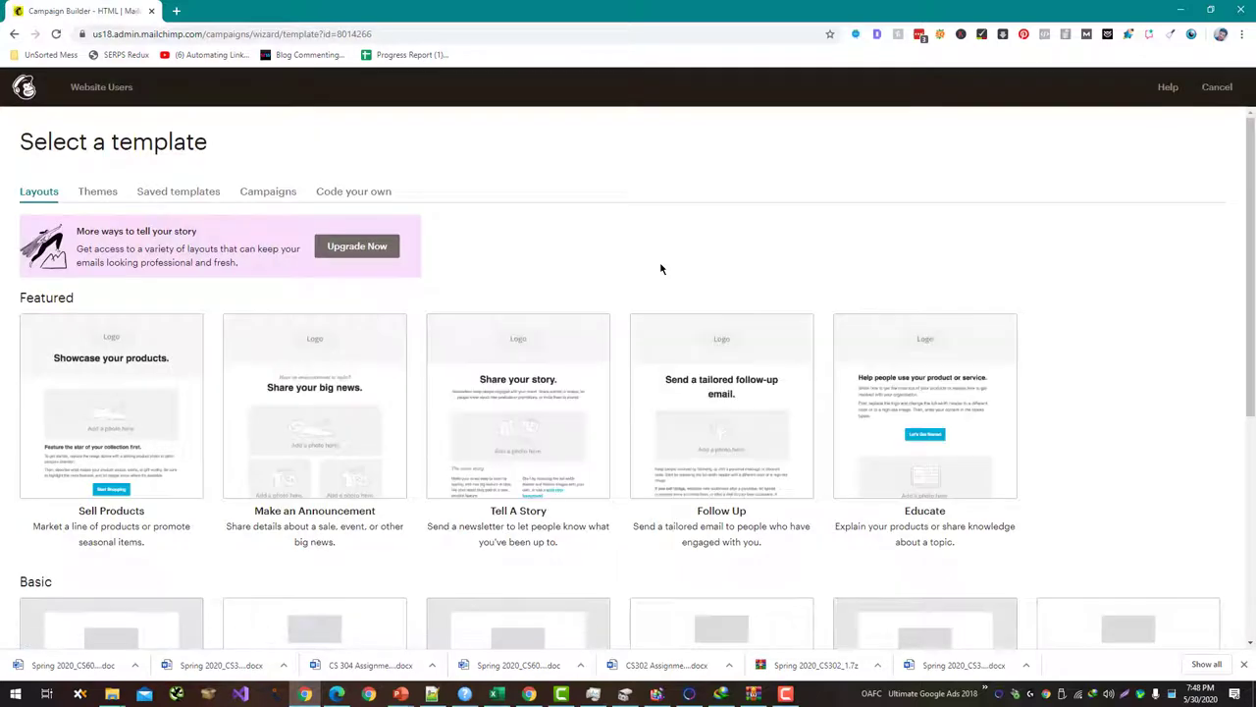
scroll(292, 346, "down", 2)
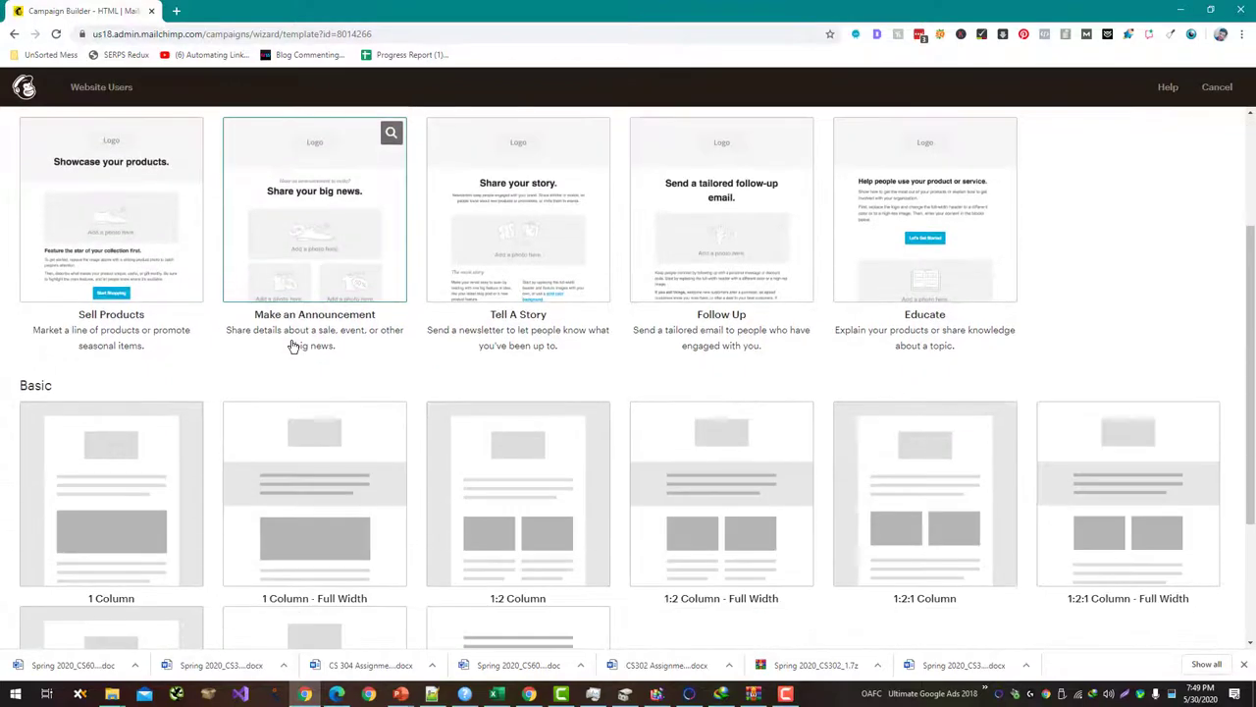
scroll(334, 266, "down", 2)
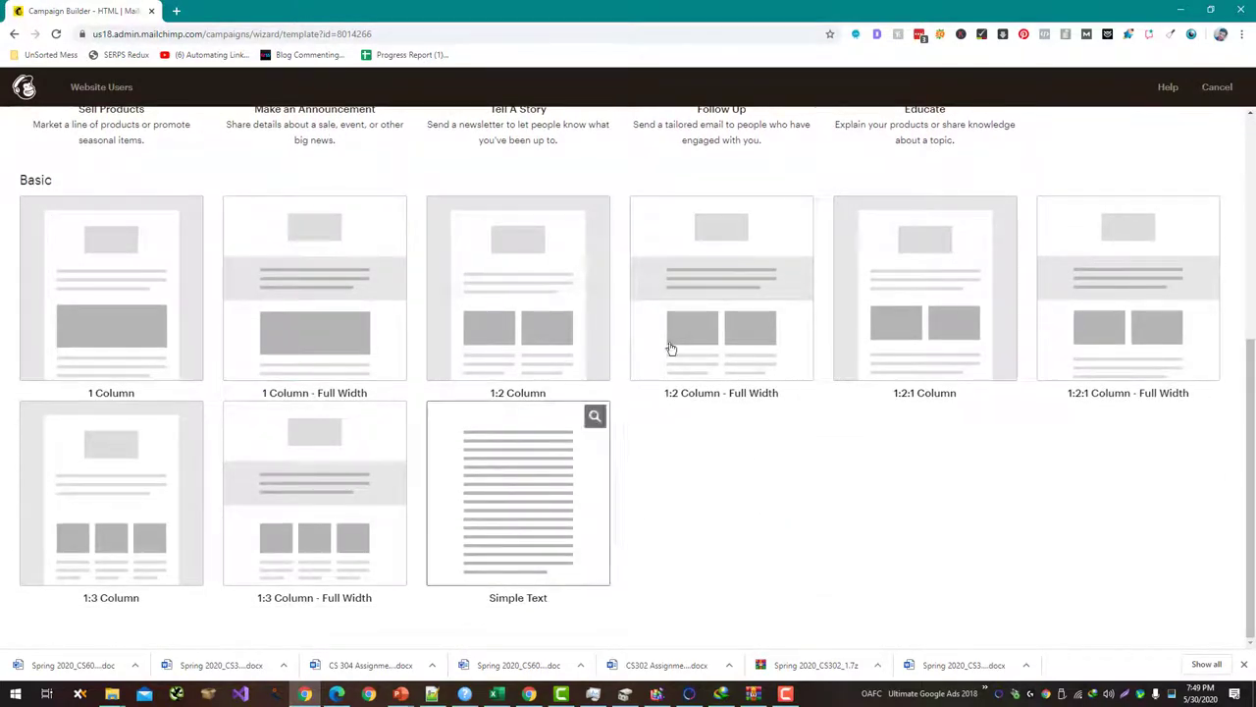
scroll(687, 449, "up", 3)
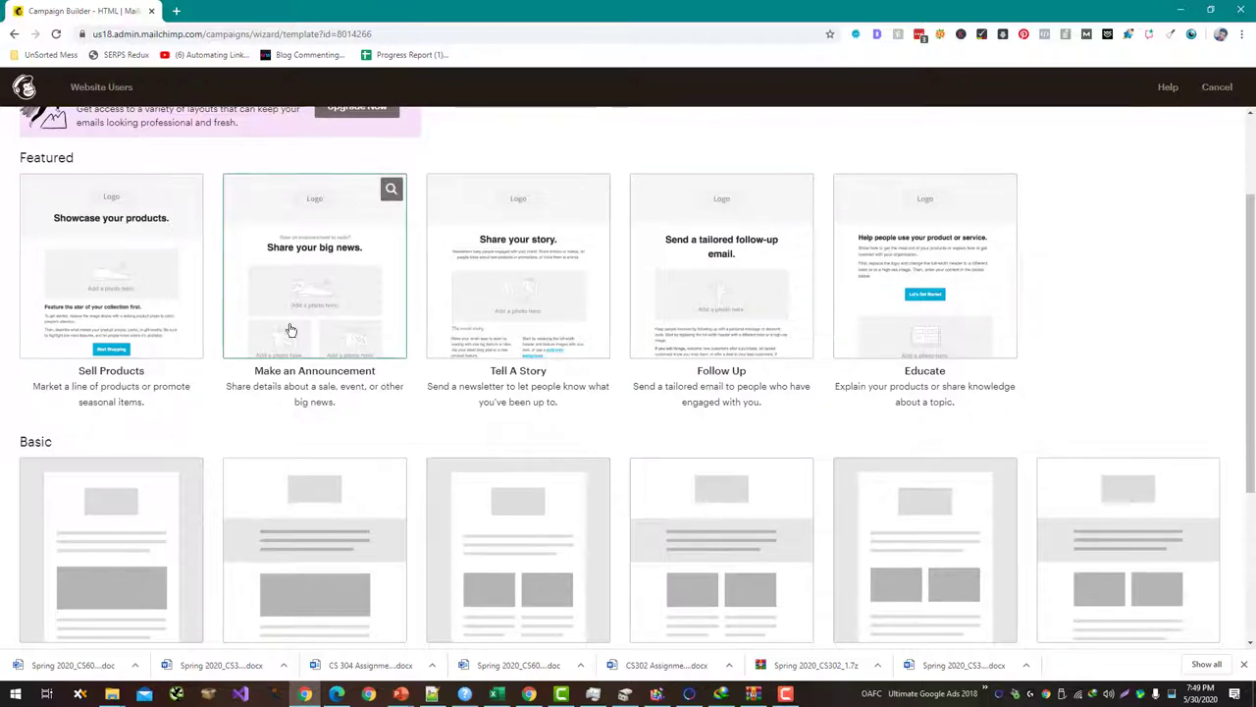
left_click(363, 313)
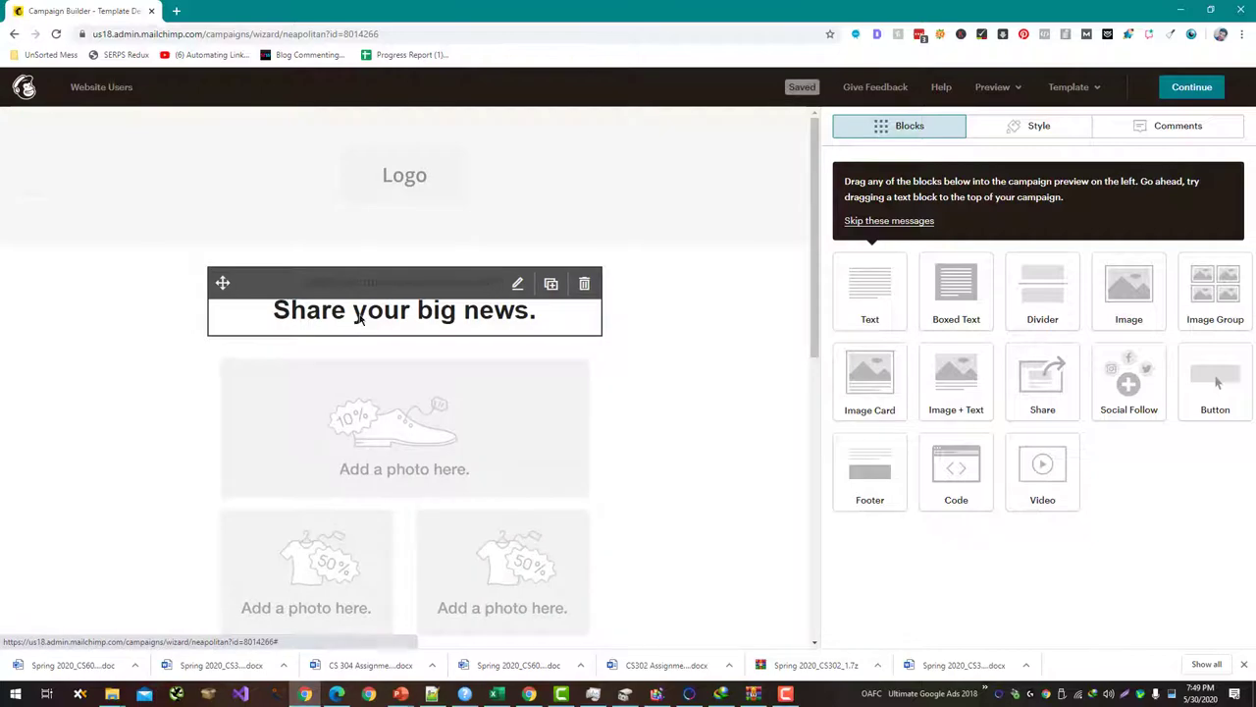
Step: Open skillsacademy.pk in a new browser tab and save the site's header logo image as logo.jpg
key("ctrl+t")
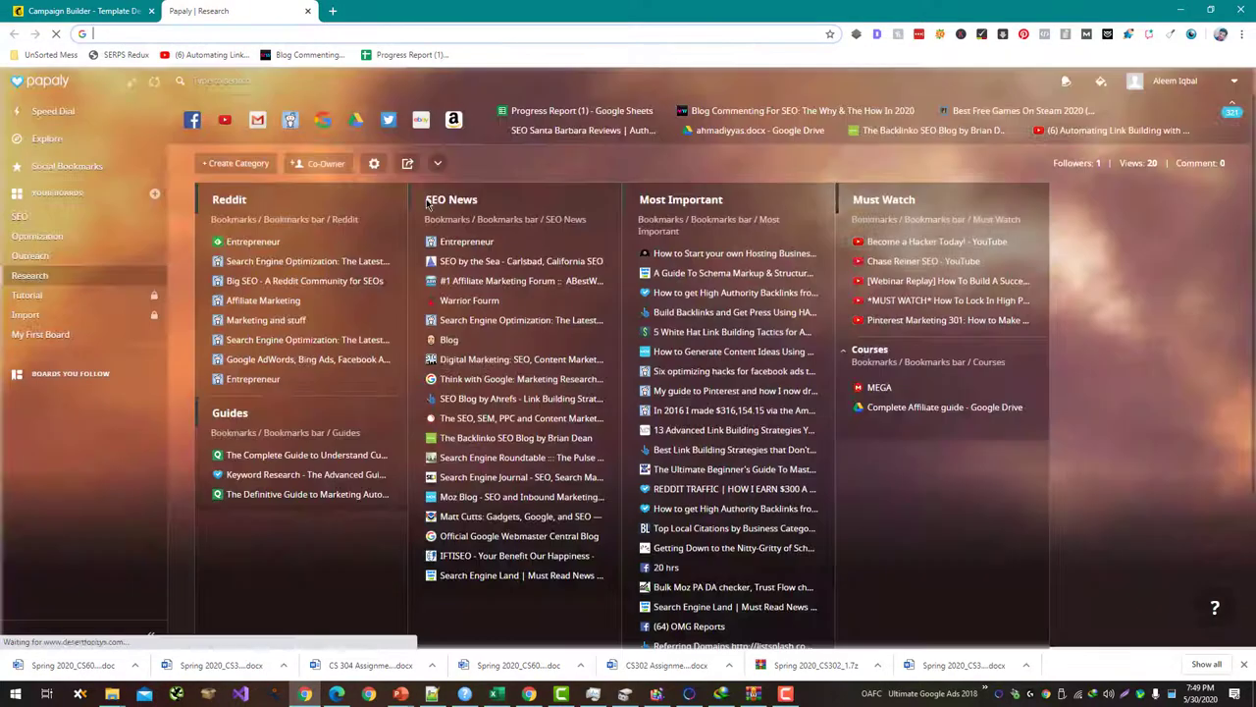
type("skillsacademy.pk")
key("Return")
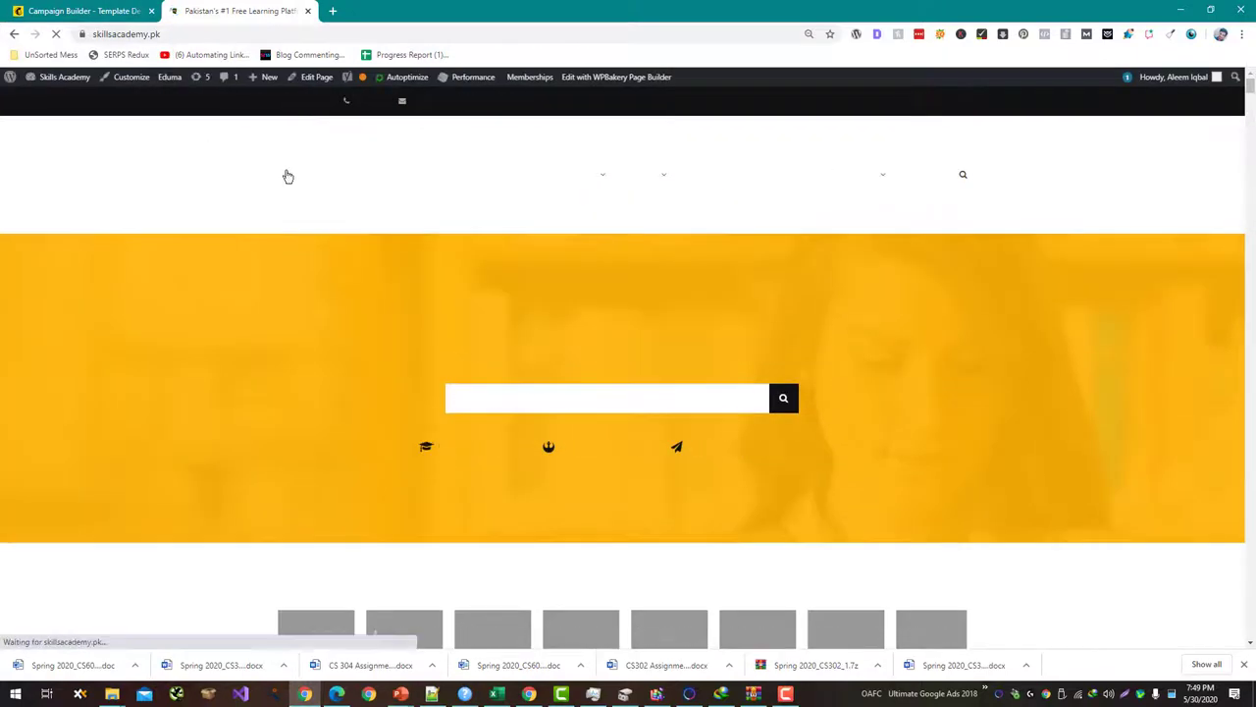
right_click(313, 150)
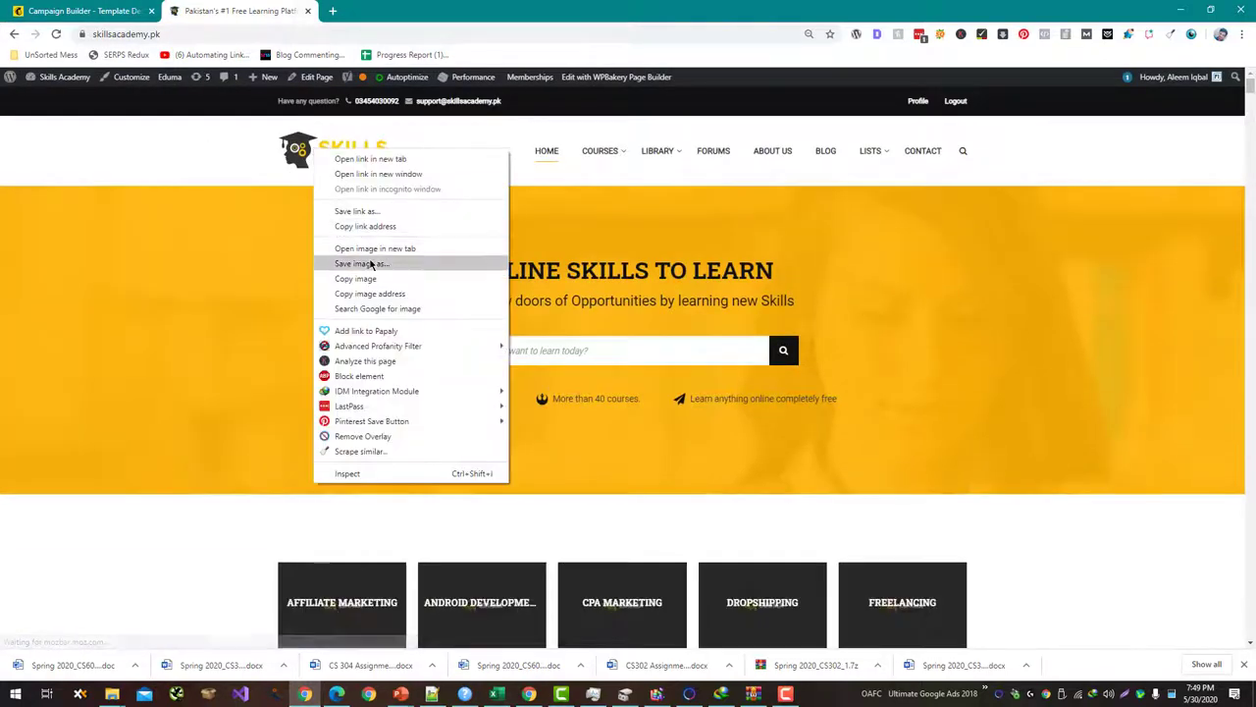
left_click(361, 264)
key("Return")
scroll(300, 244, "down", 3)
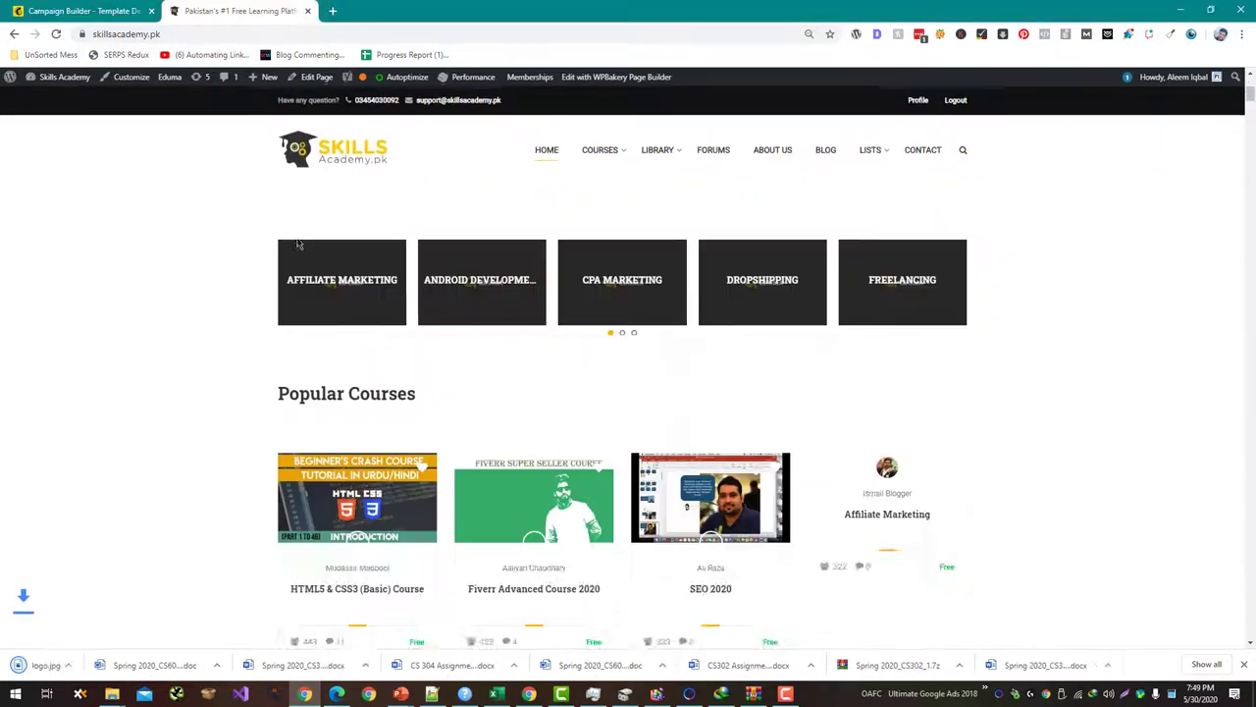
scroll(298, 244, "down", 3)
Step: Return to the campaign builder and upload logo.jpg from Downloads to the Content Studio as a replacement for the header logo placeholder
key("ctrl+Tab")
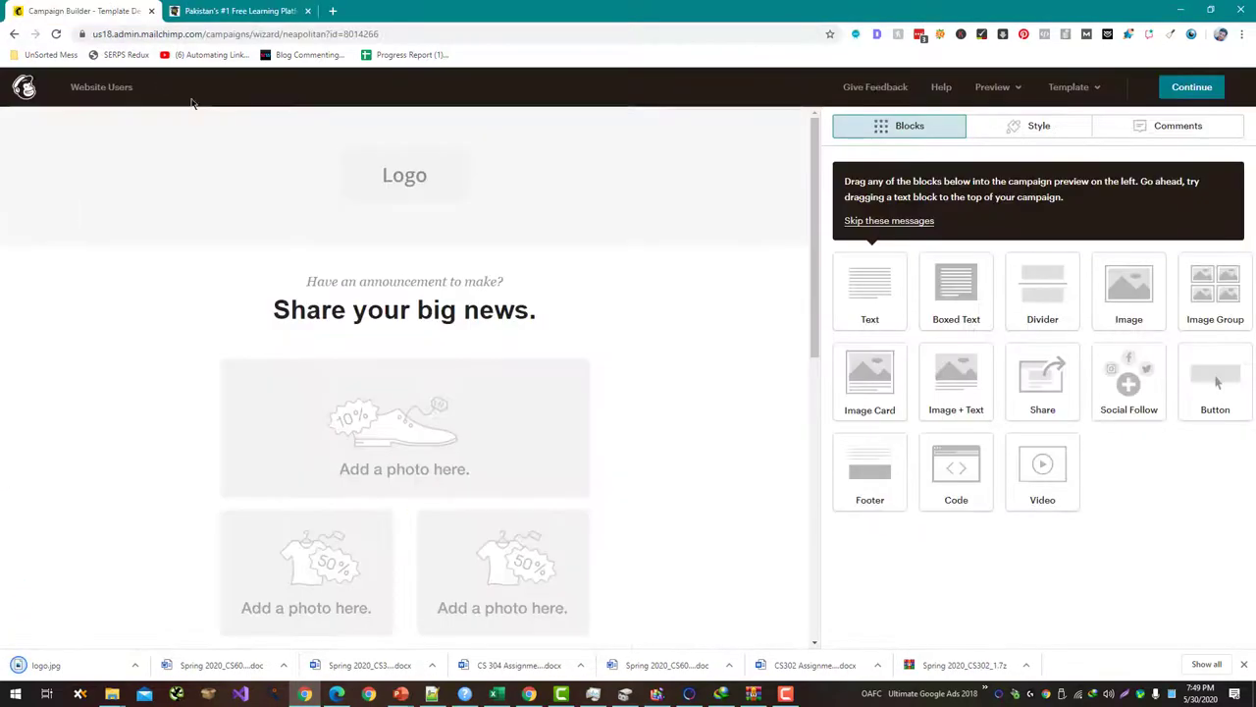
mouse_move(371, 173)
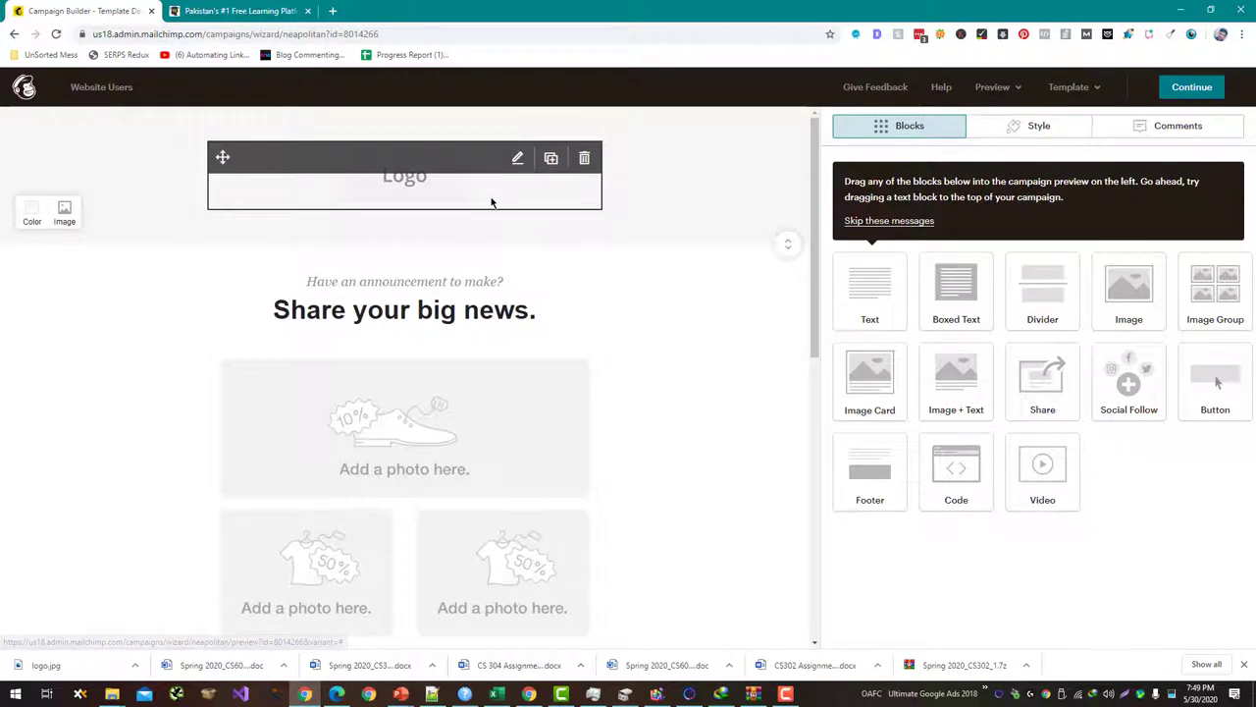
left_click(400, 184)
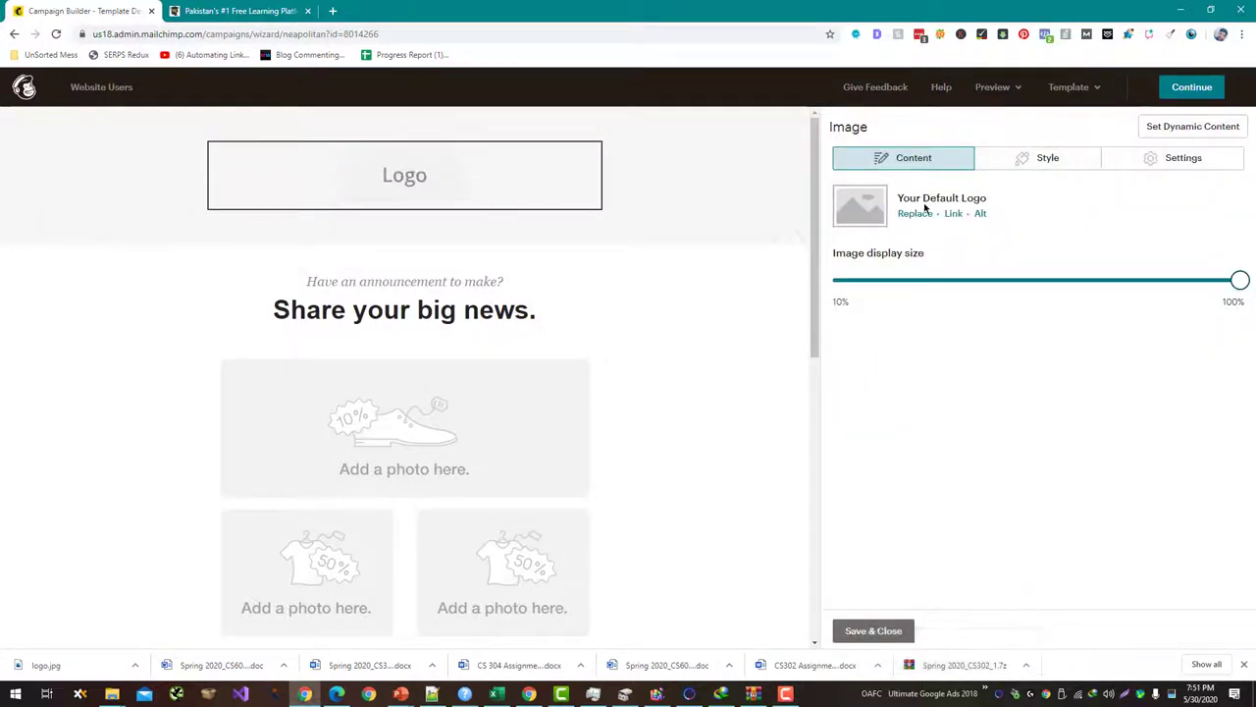
left_click(905, 211)
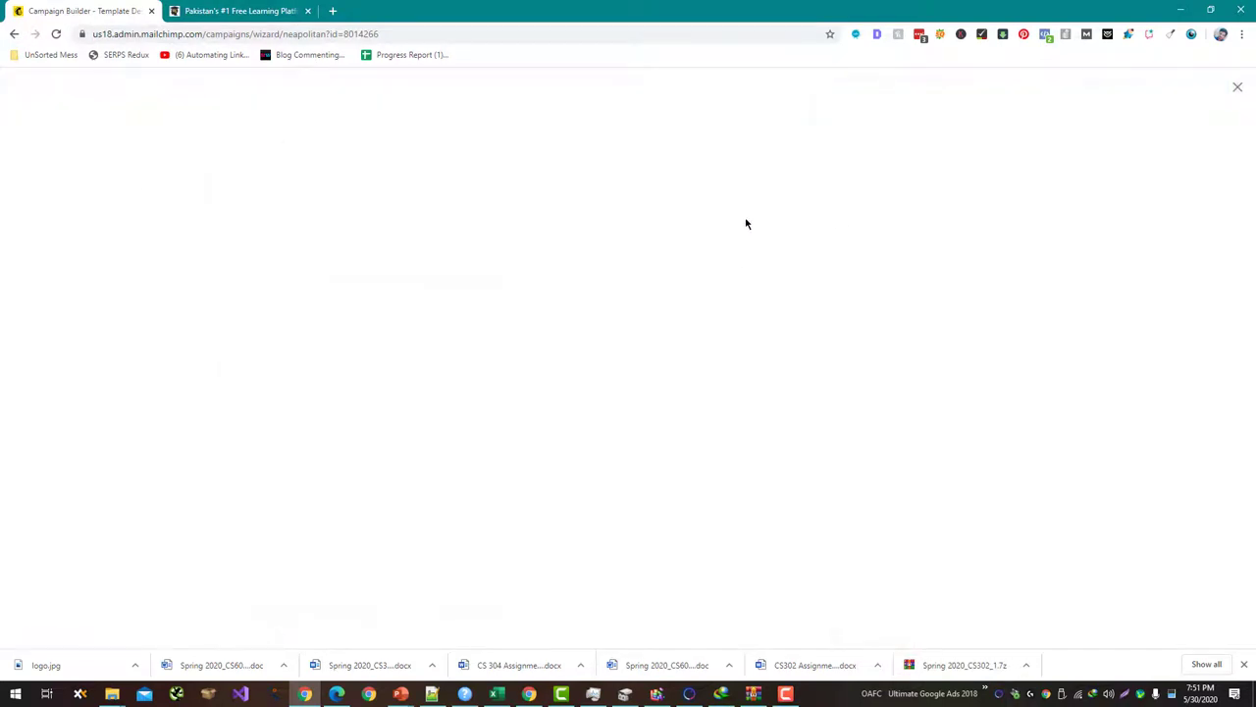
left_click(1189, 129)
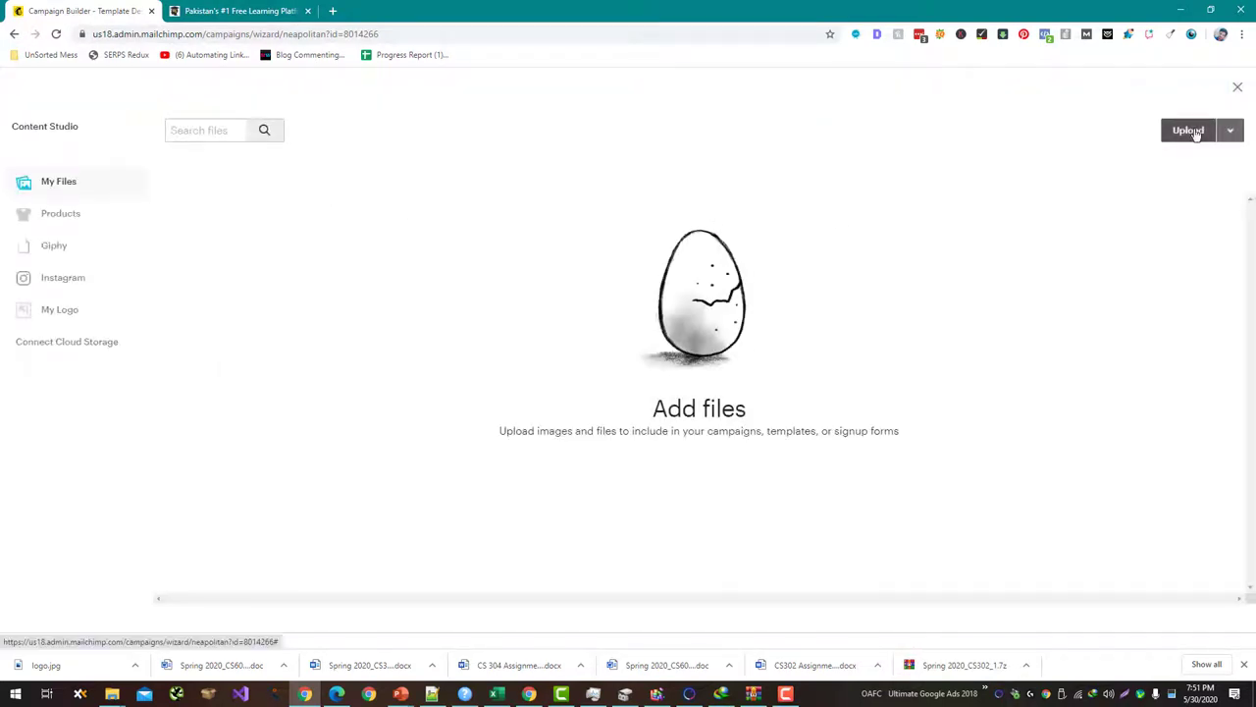
double_click(493, 315)
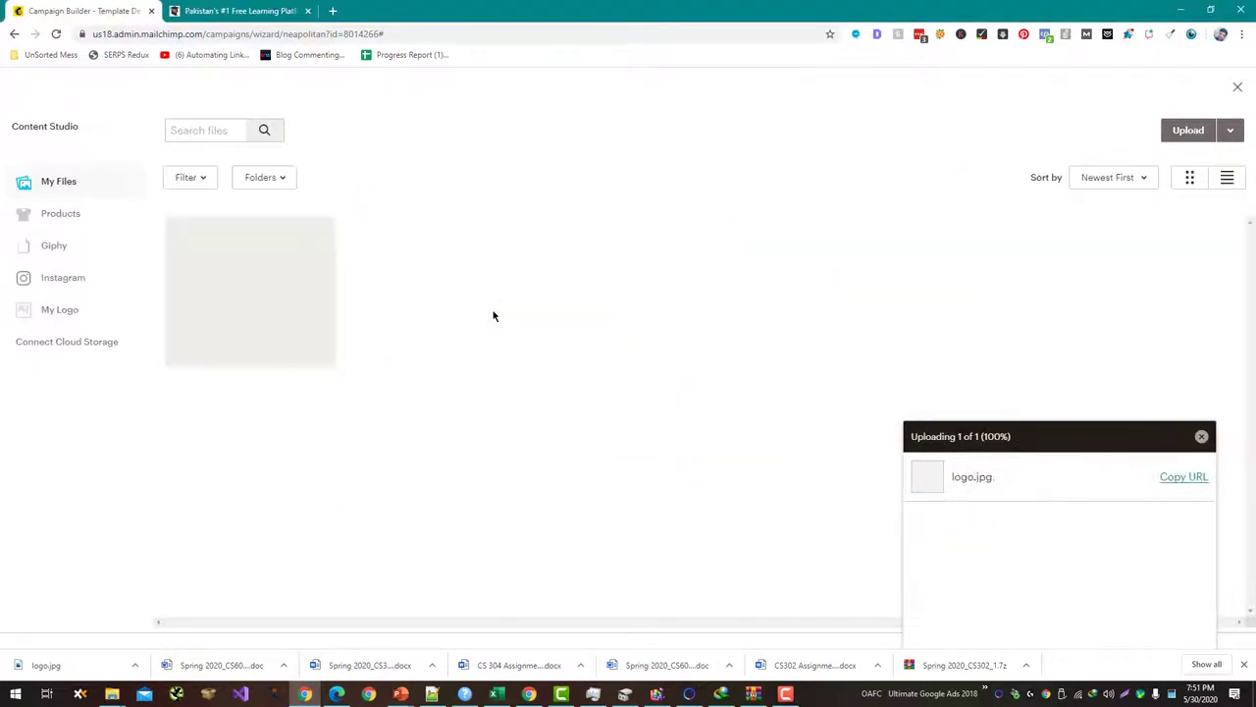
left_click(1187, 131)
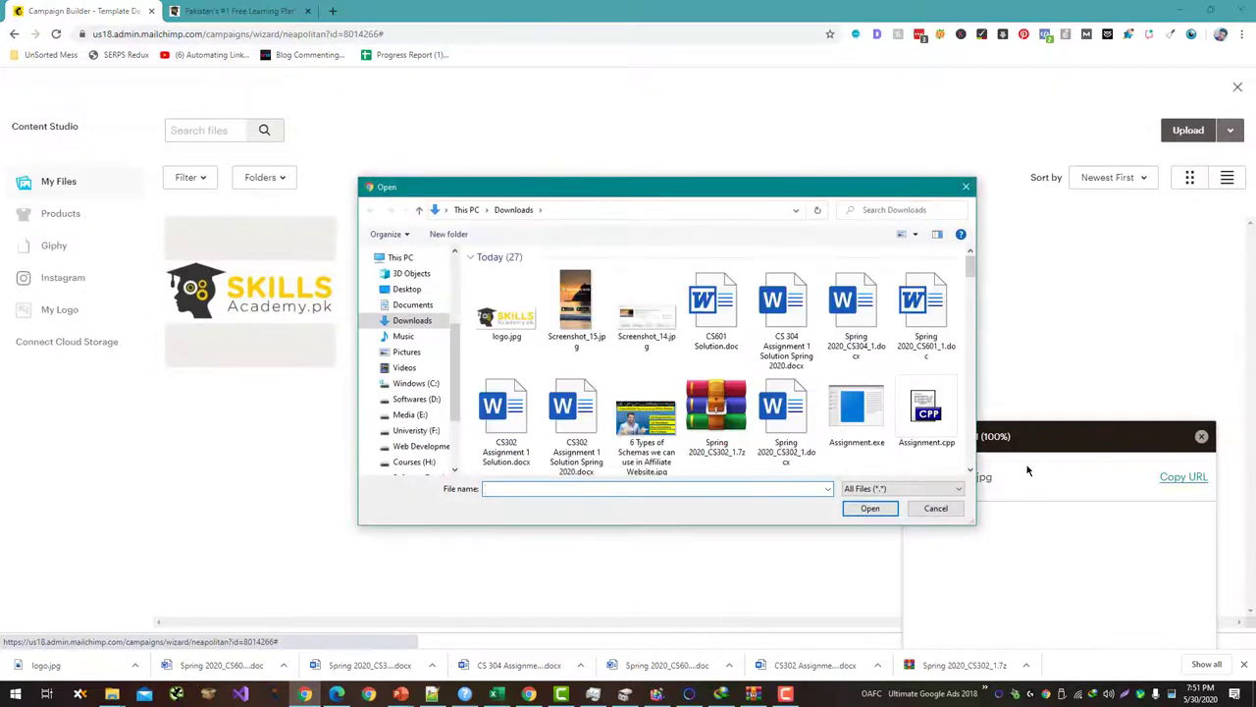
left_click(937, 508)
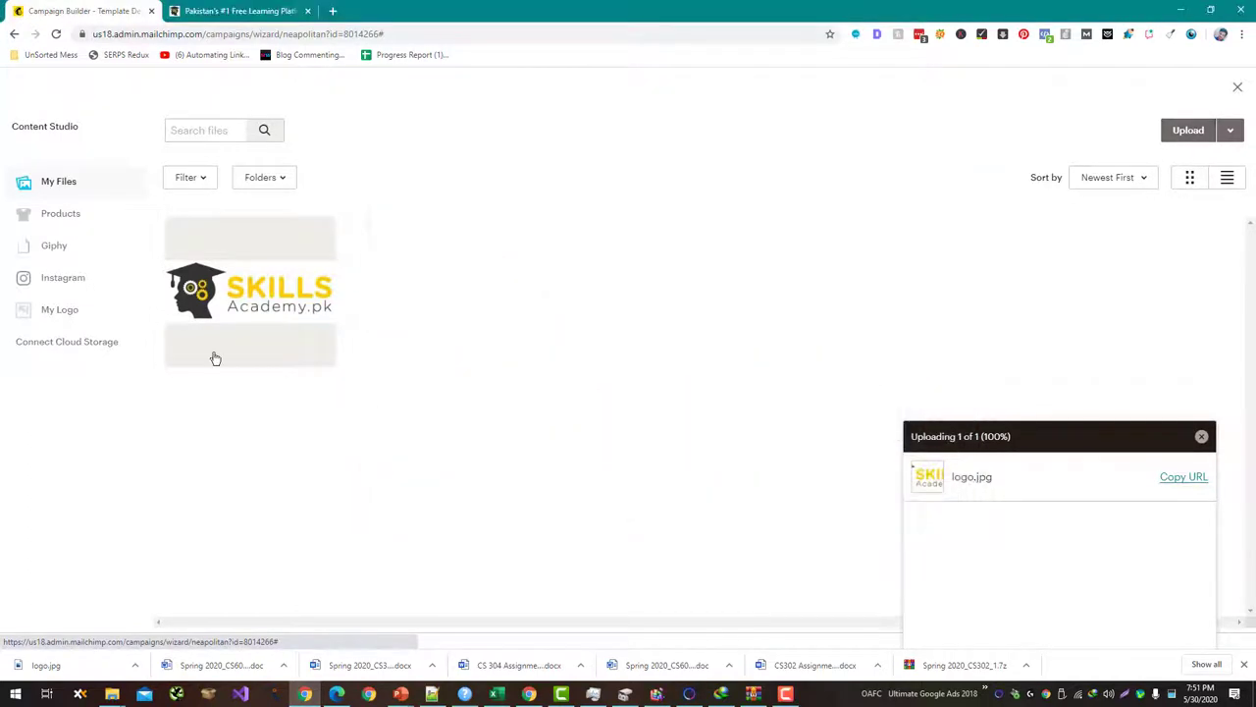
Step: Insert the uploaded logo.jpg as the header image and open the "Share your big news." text block for editing
left_click(244, 300)
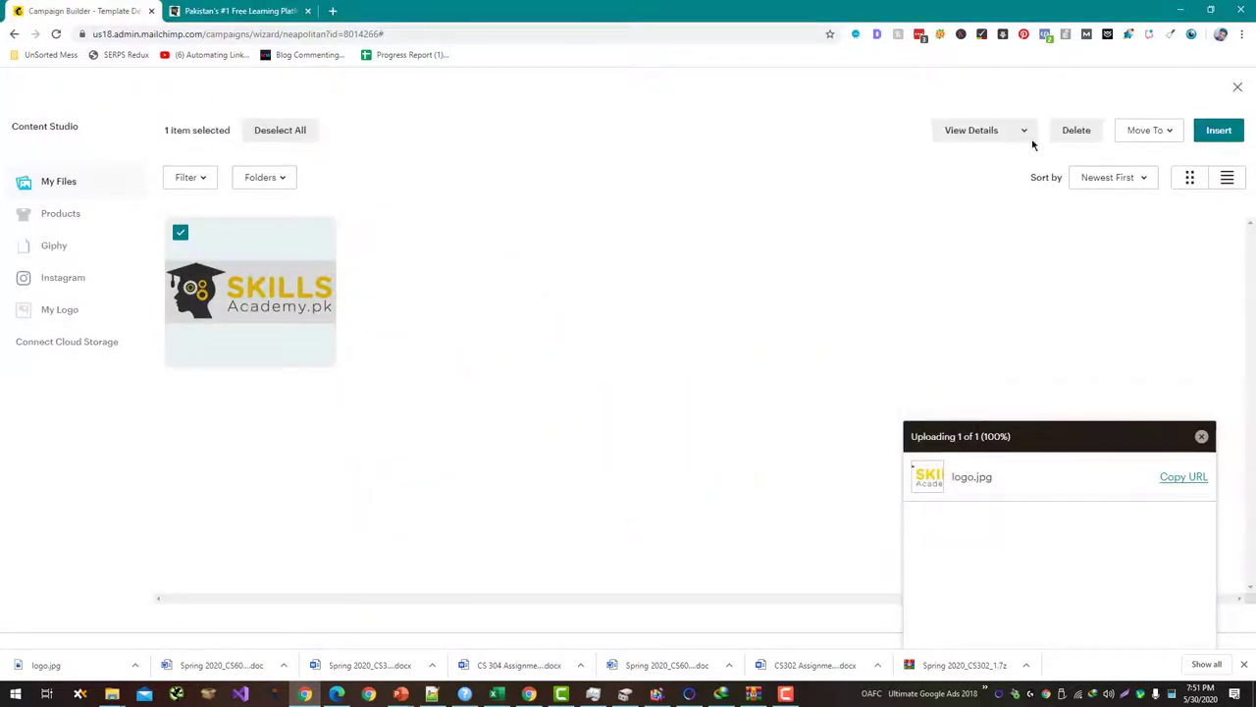
left_click(1227, 131)
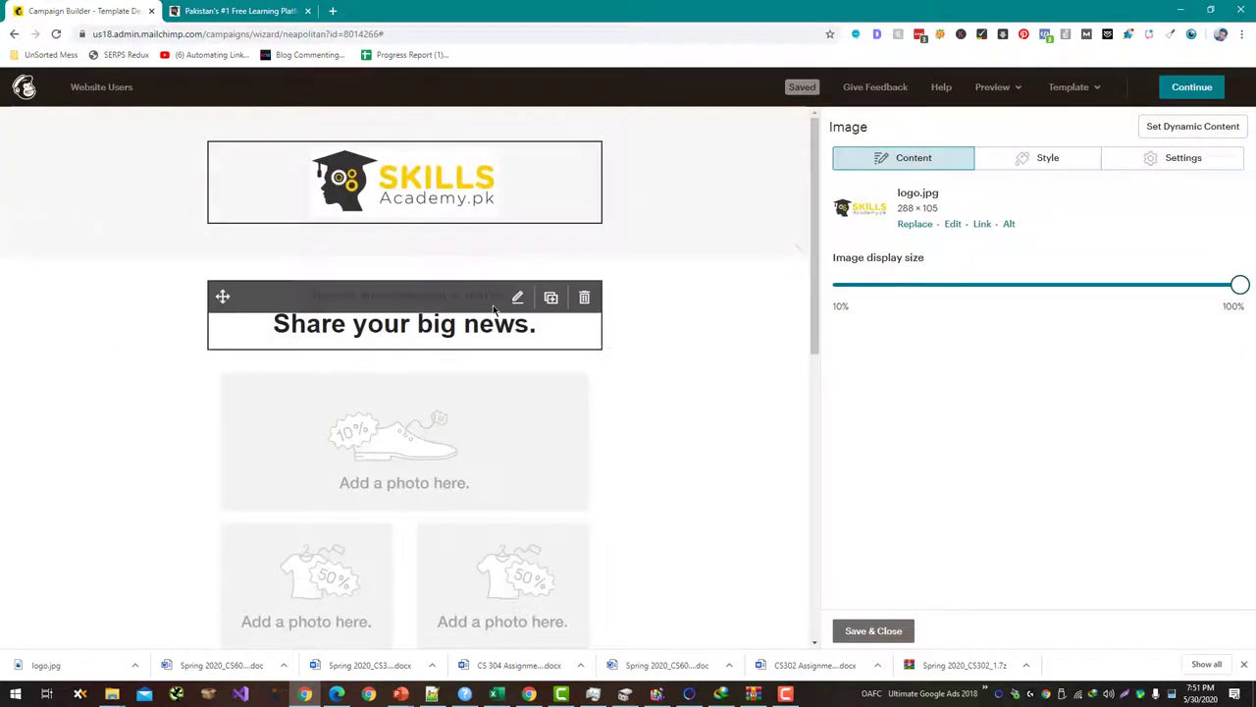
left_click(517, 299)
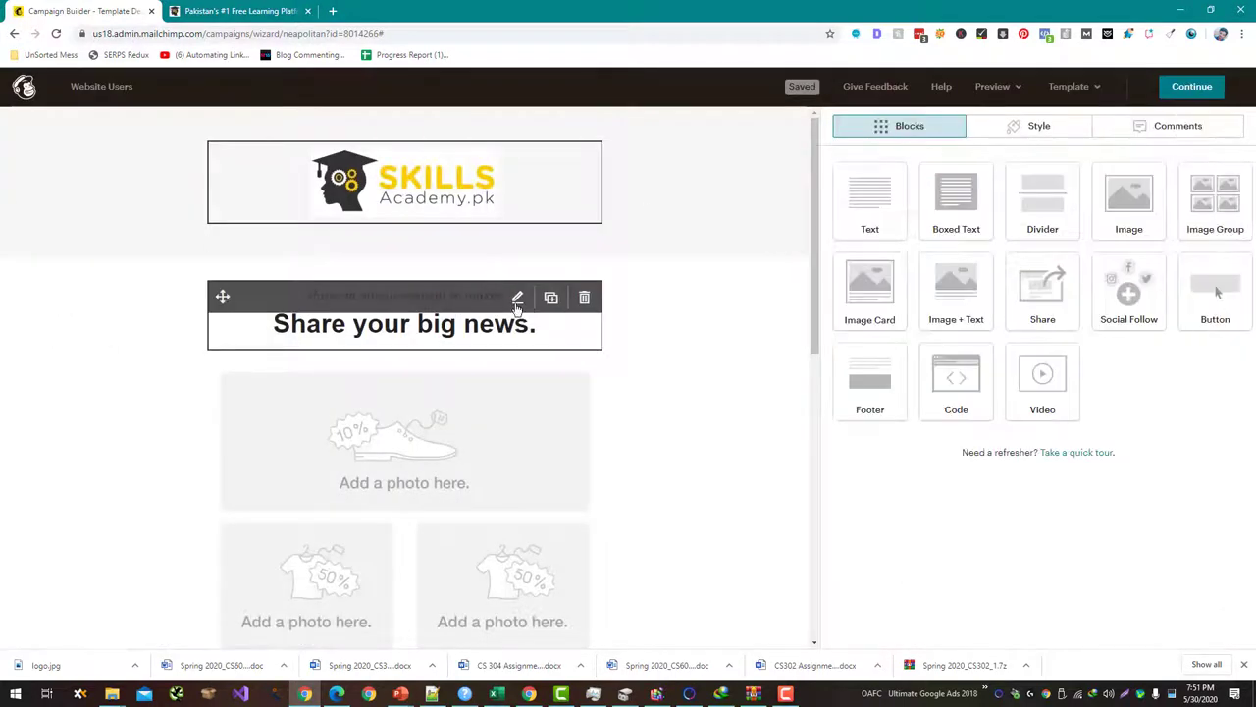
left_click(519, 298)
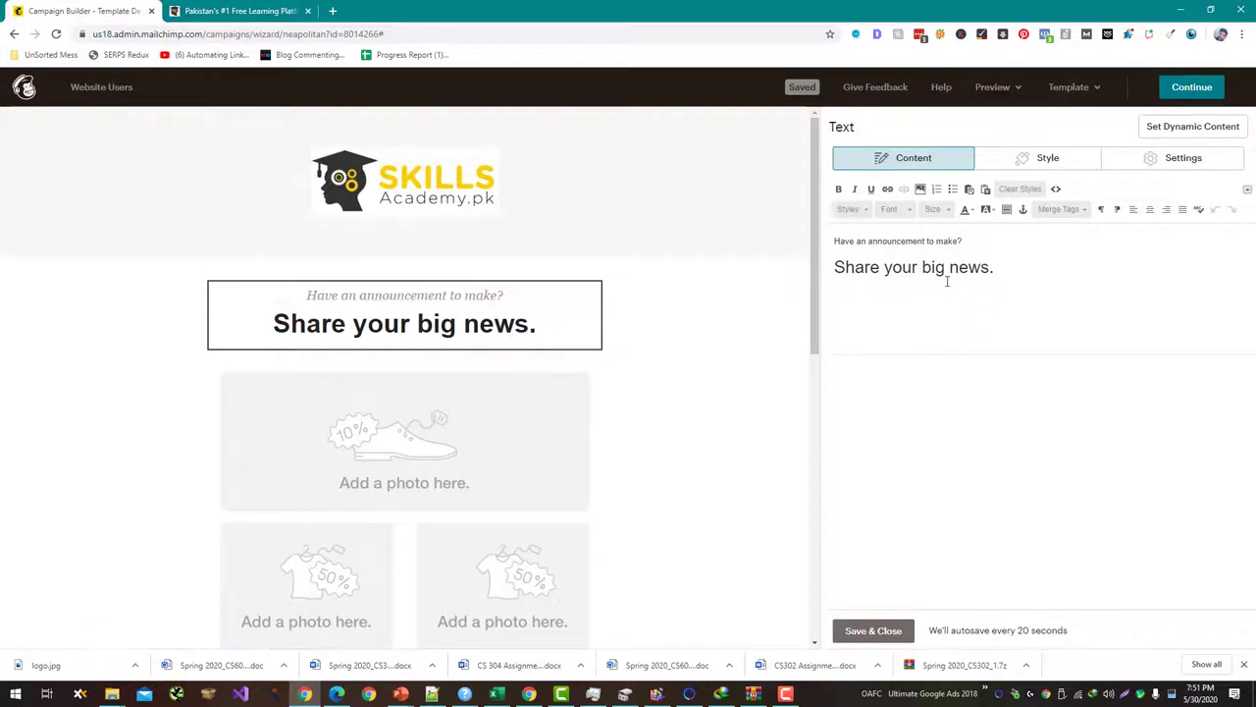
left_click_drag(955, 240, 777, 236)
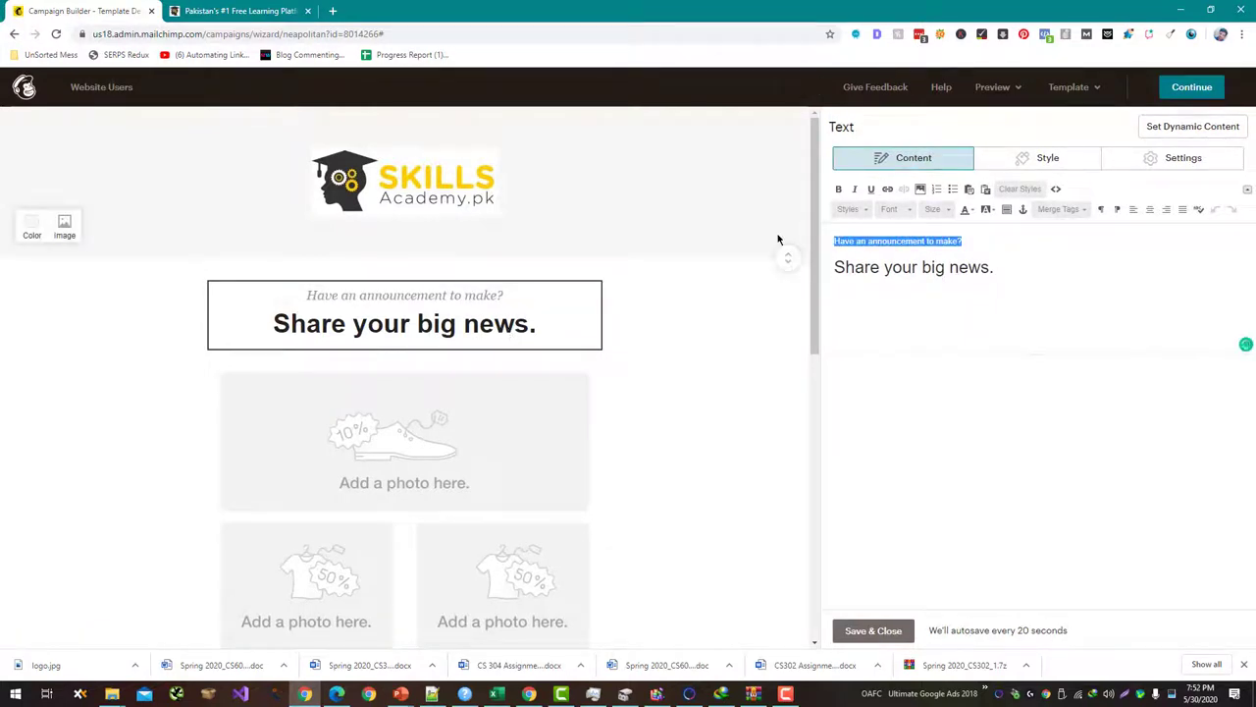
left_click_drag(1005, 269, 807, 287)
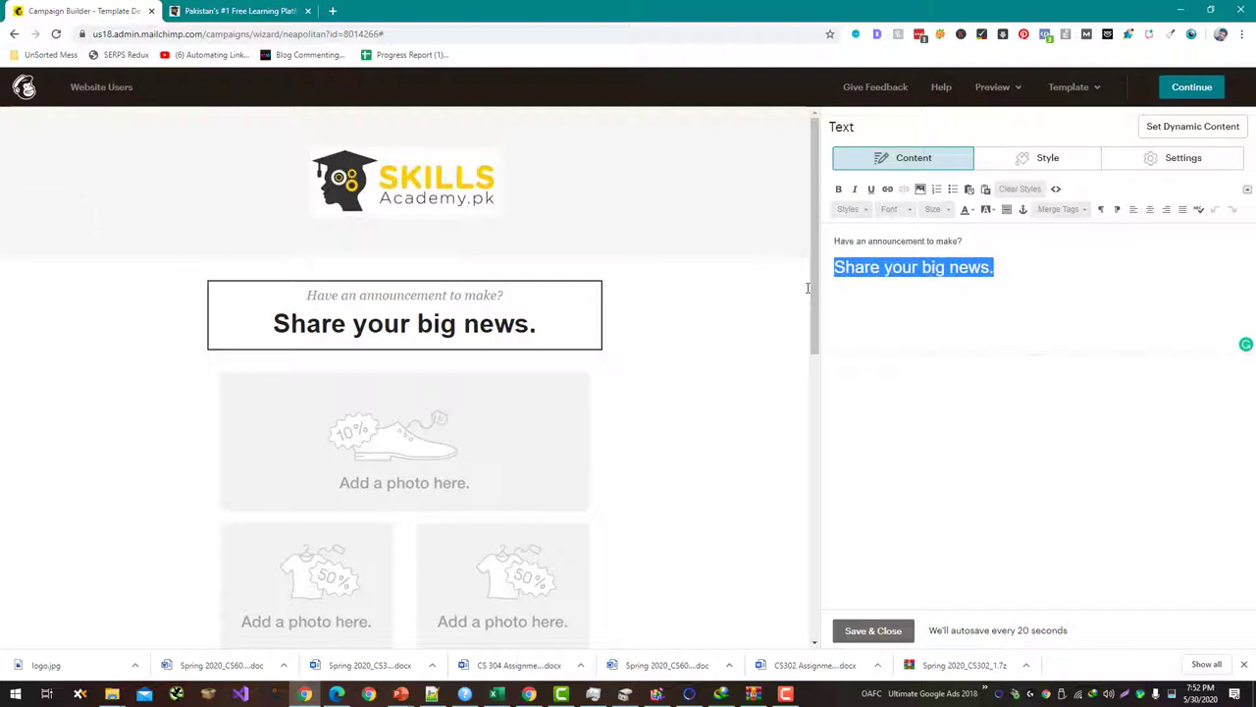
key("BackSpace")
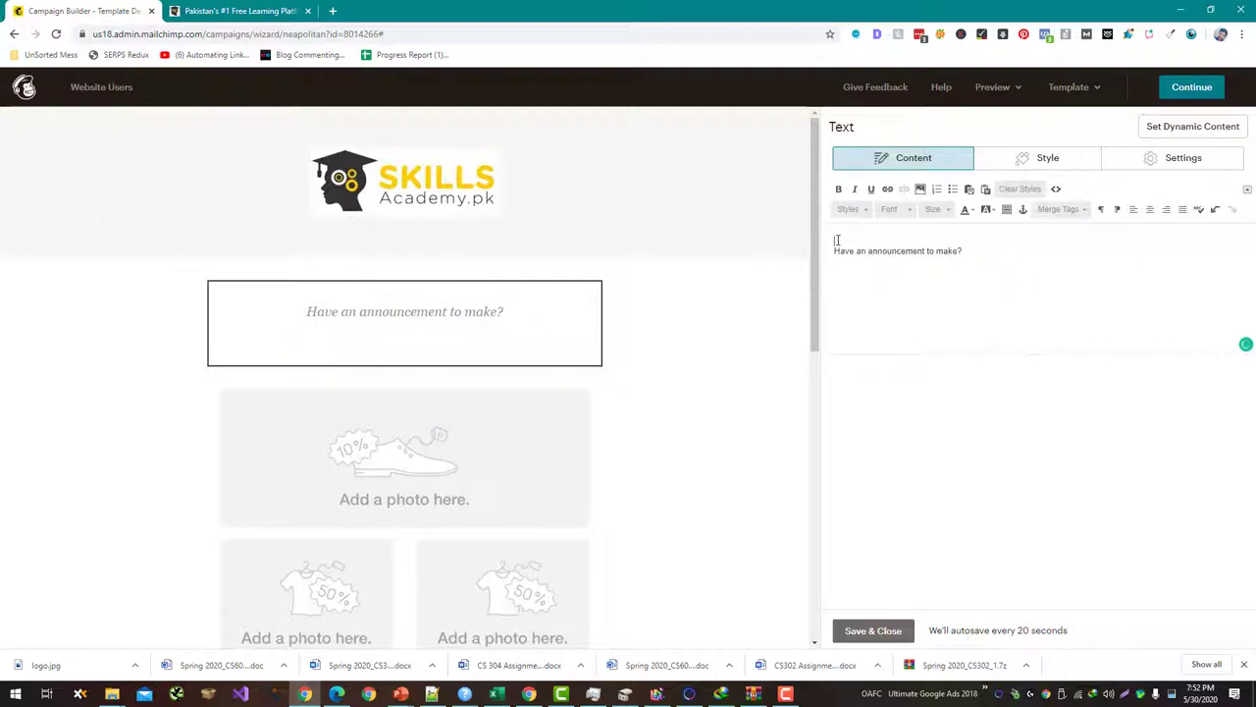
key("ctrl+z")
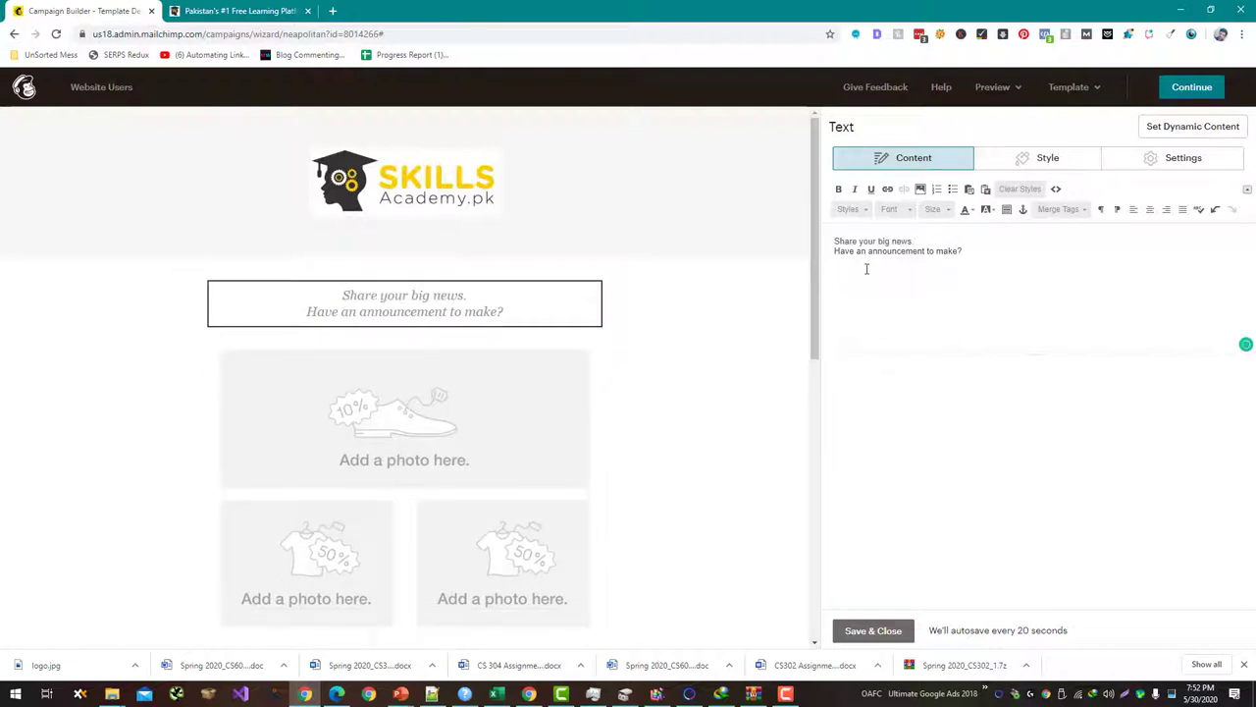
key("ctrl+z")
key("ctrl+z")
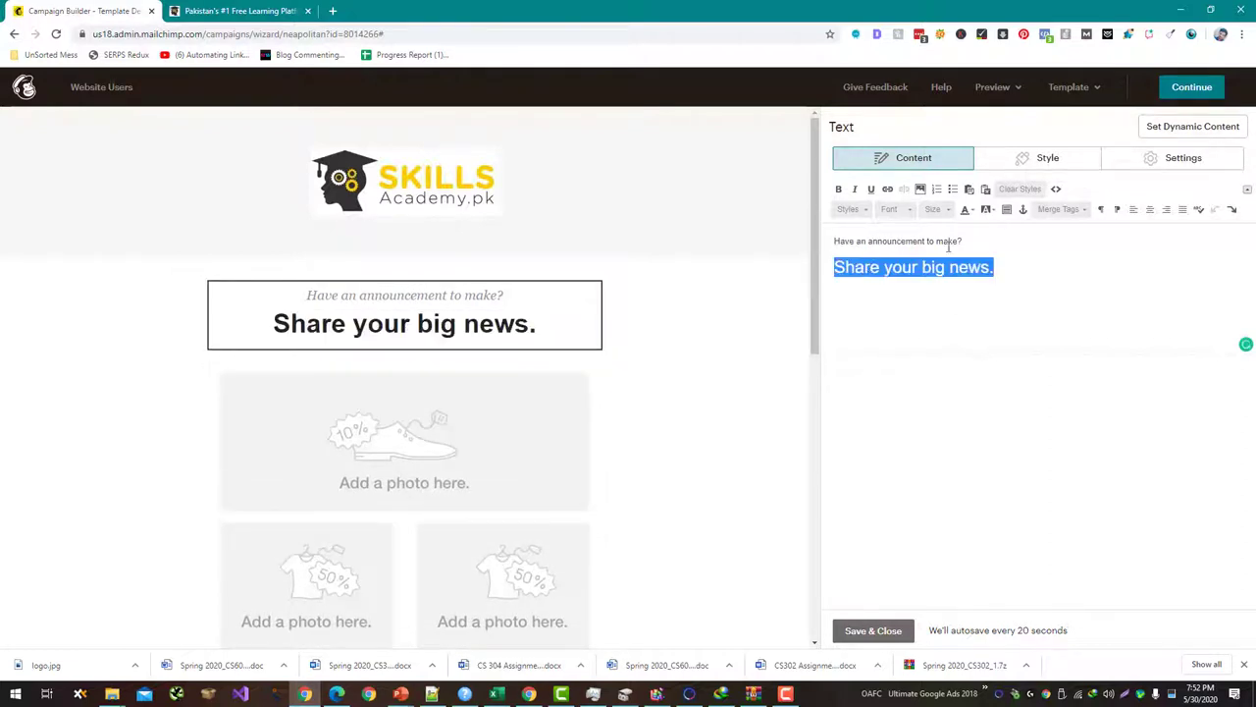
Step: Replace the heading "Share your big news." with "Welcome to Skills Academy"
type("Welc")
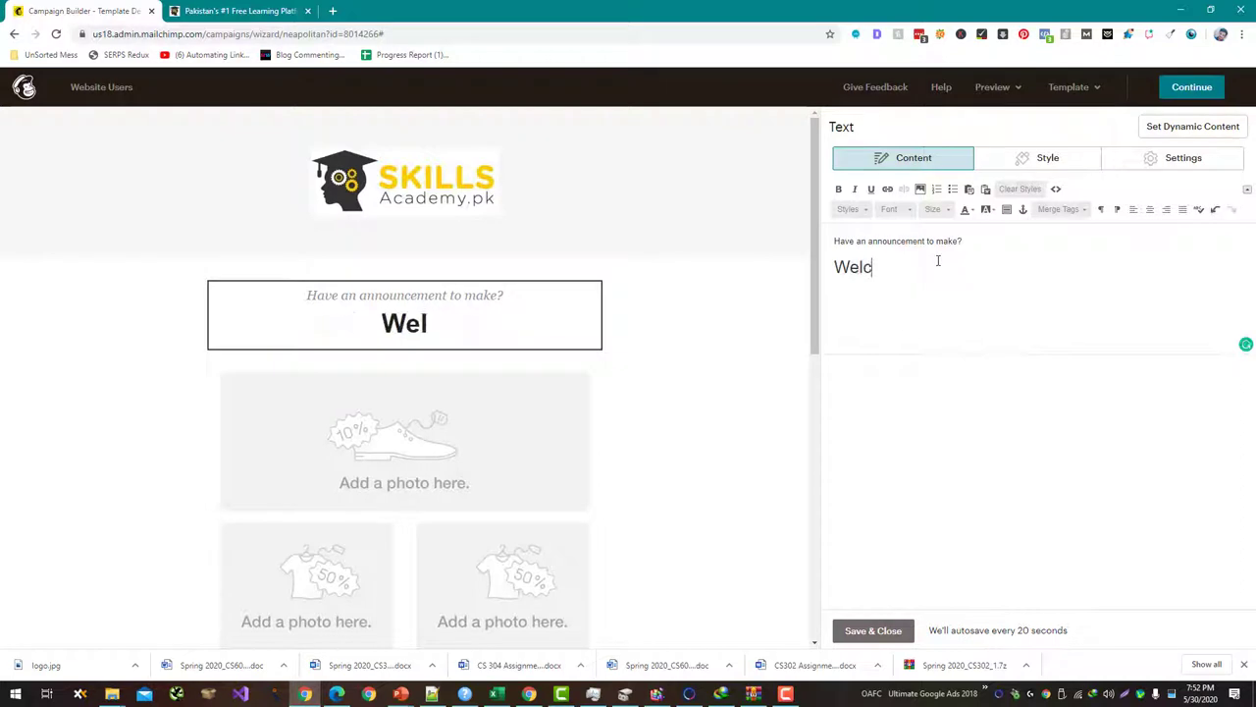
type("ome to Skills Academyu")
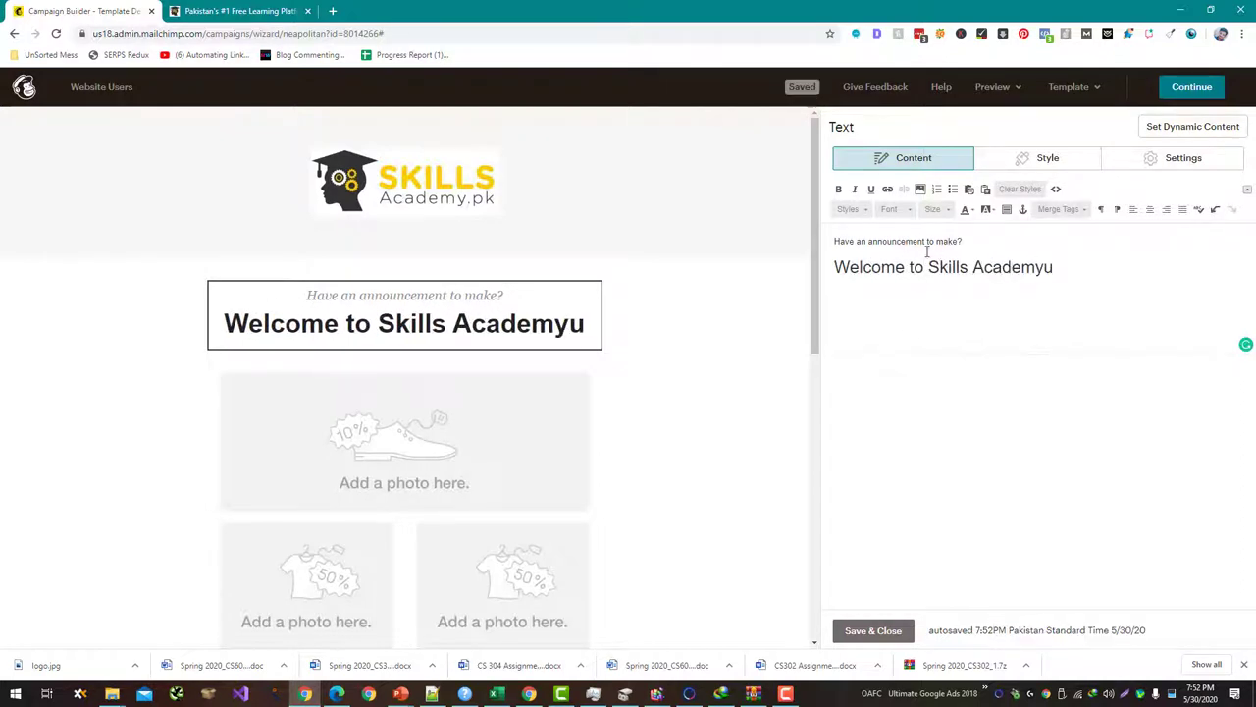
key("BackSpace")
Step: Replace the line above the heading with "I hope you are learning a lot"
left_click_drag(963, 242, 768, 245)
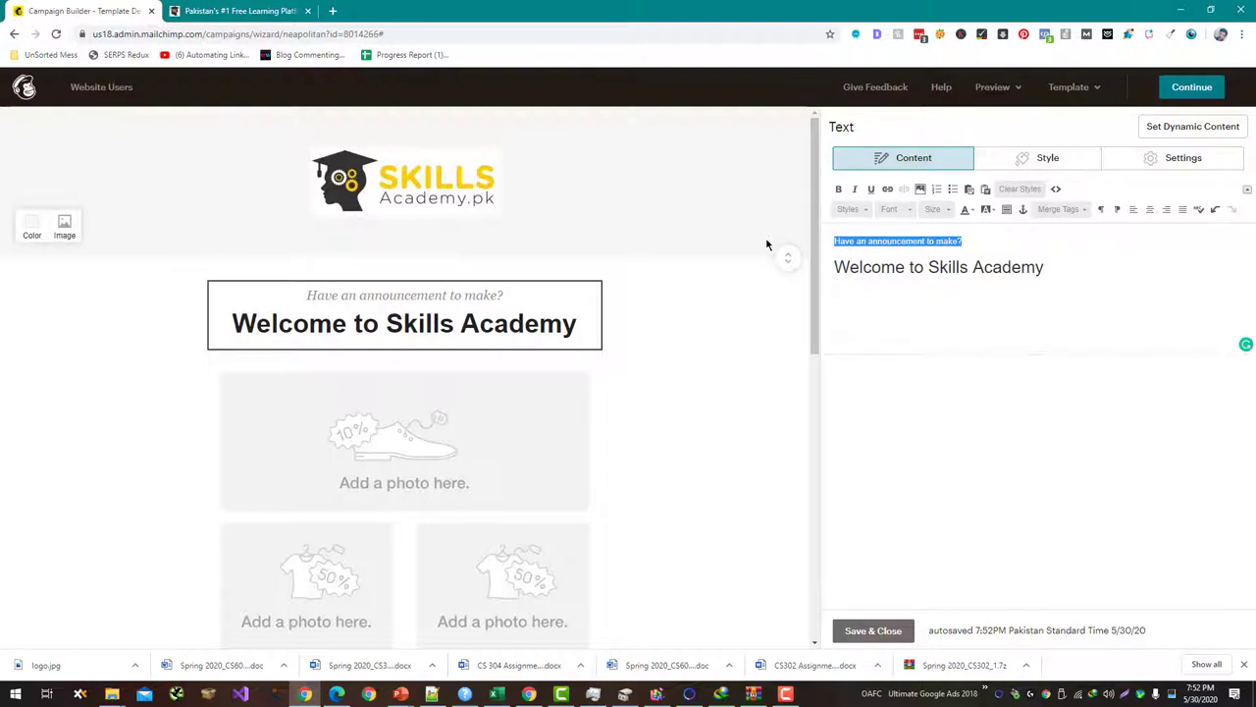
type("I hope y")
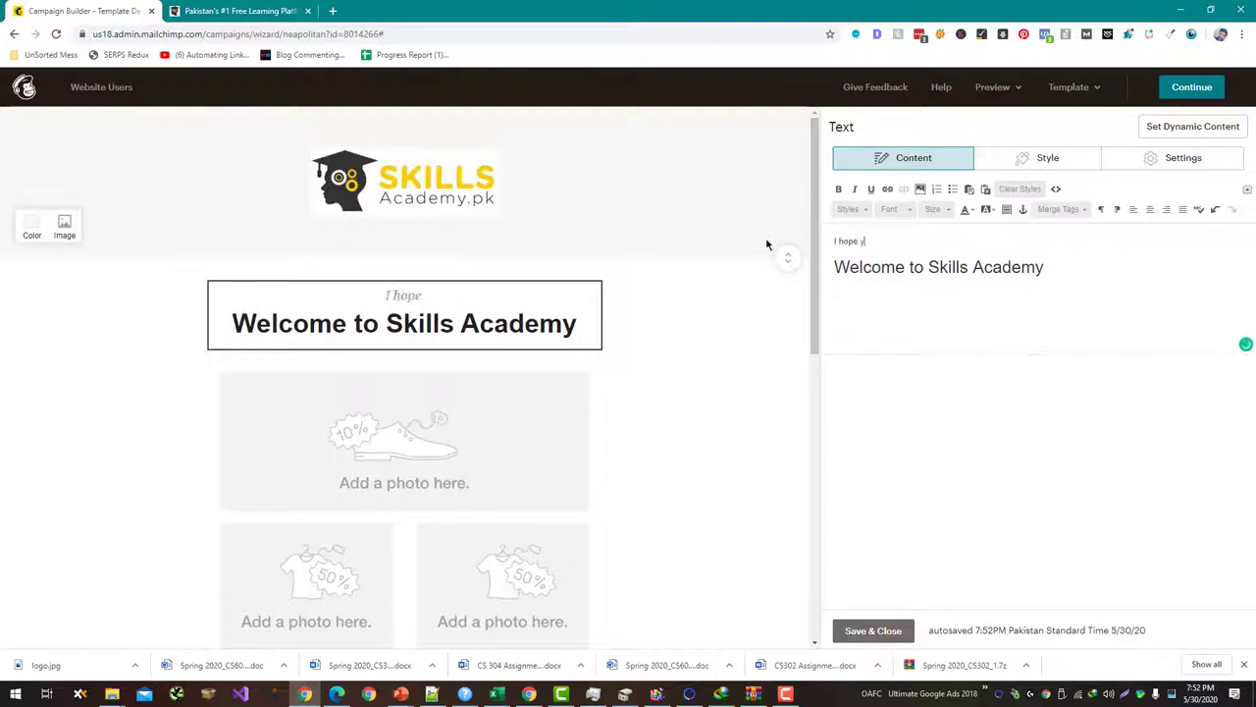
type("ou are learning a lot")
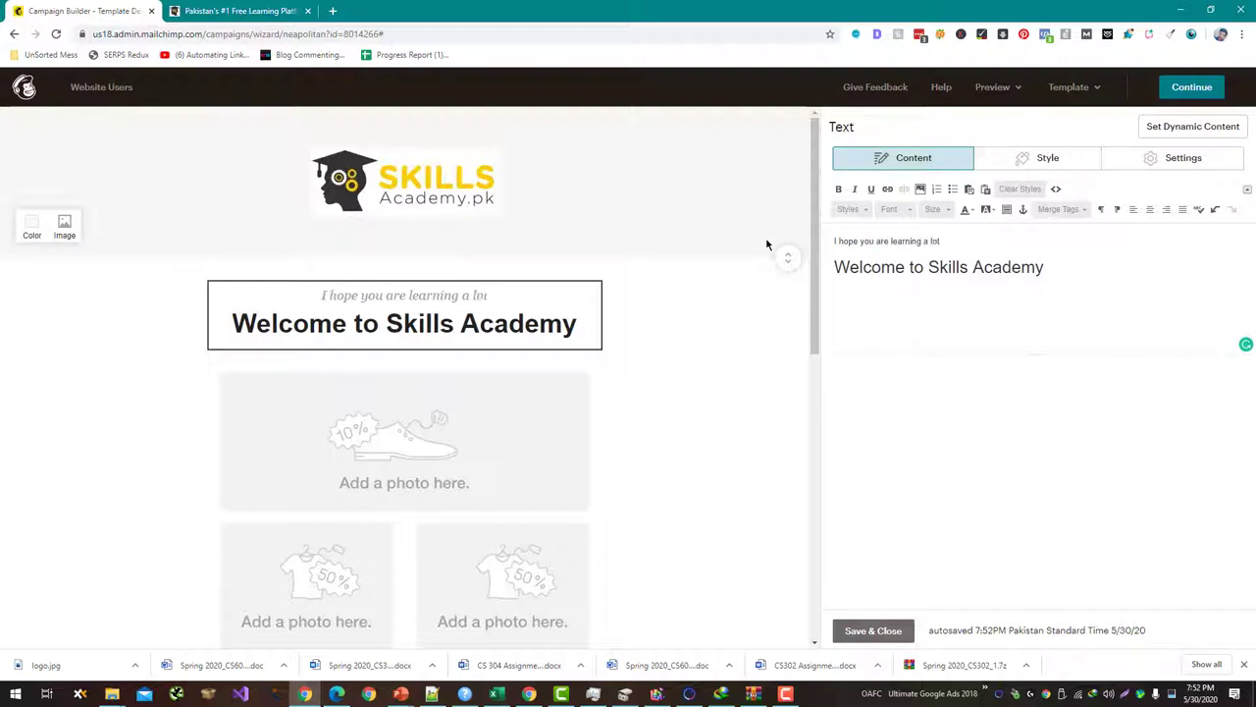
Step: Move the line "I hope you are learning a lot" below the "Welcome to Skills Academy" heading
triple_click(832, 244)
key("BackSpace")
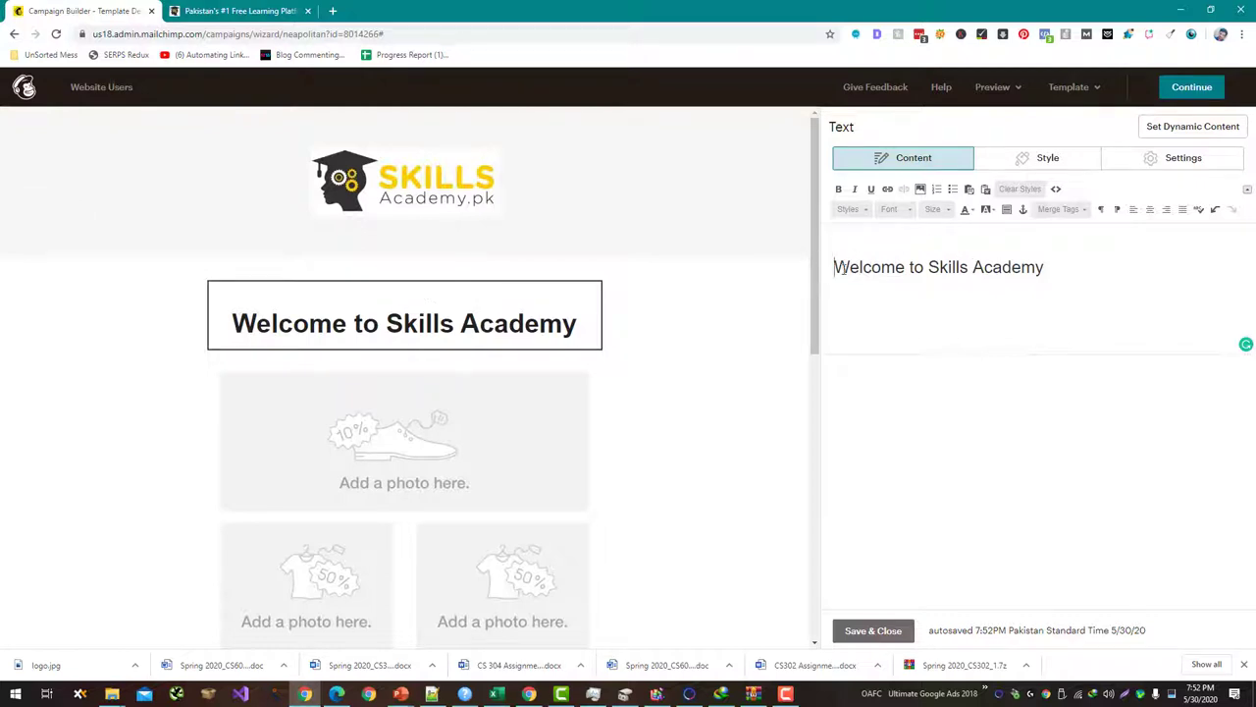
key("BackSpace")
key("ctrl+z")
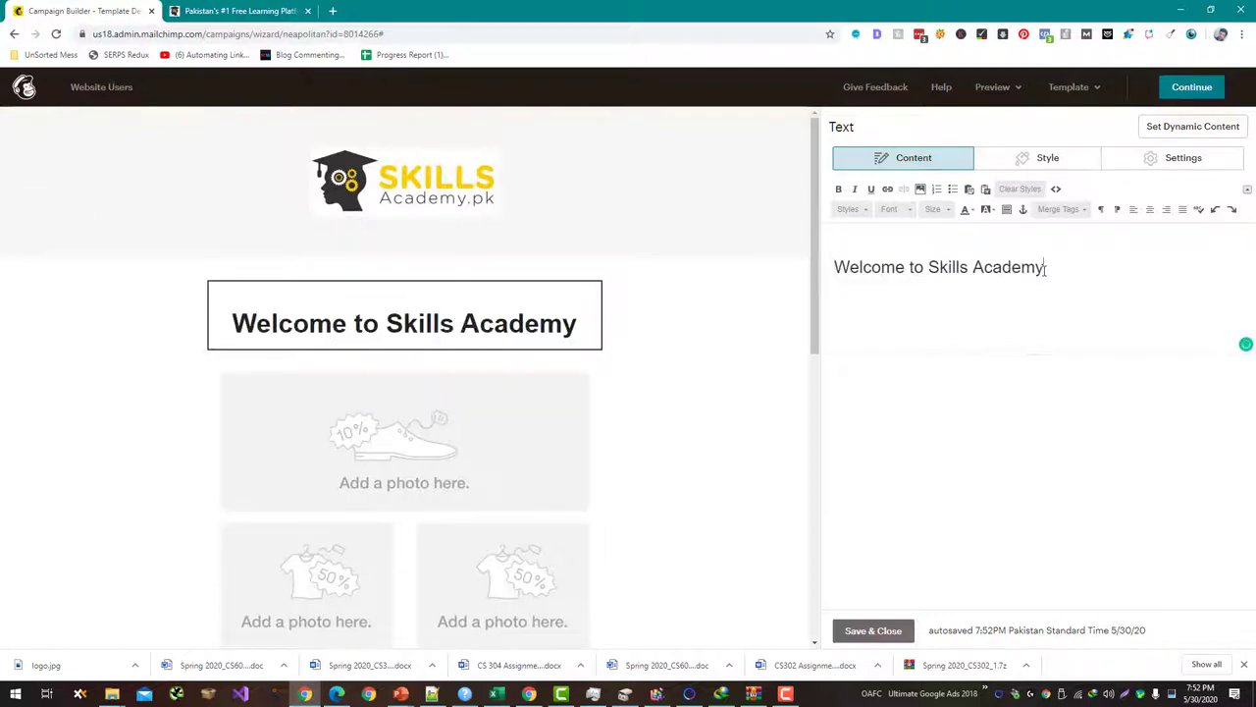
key("ctrl+z")
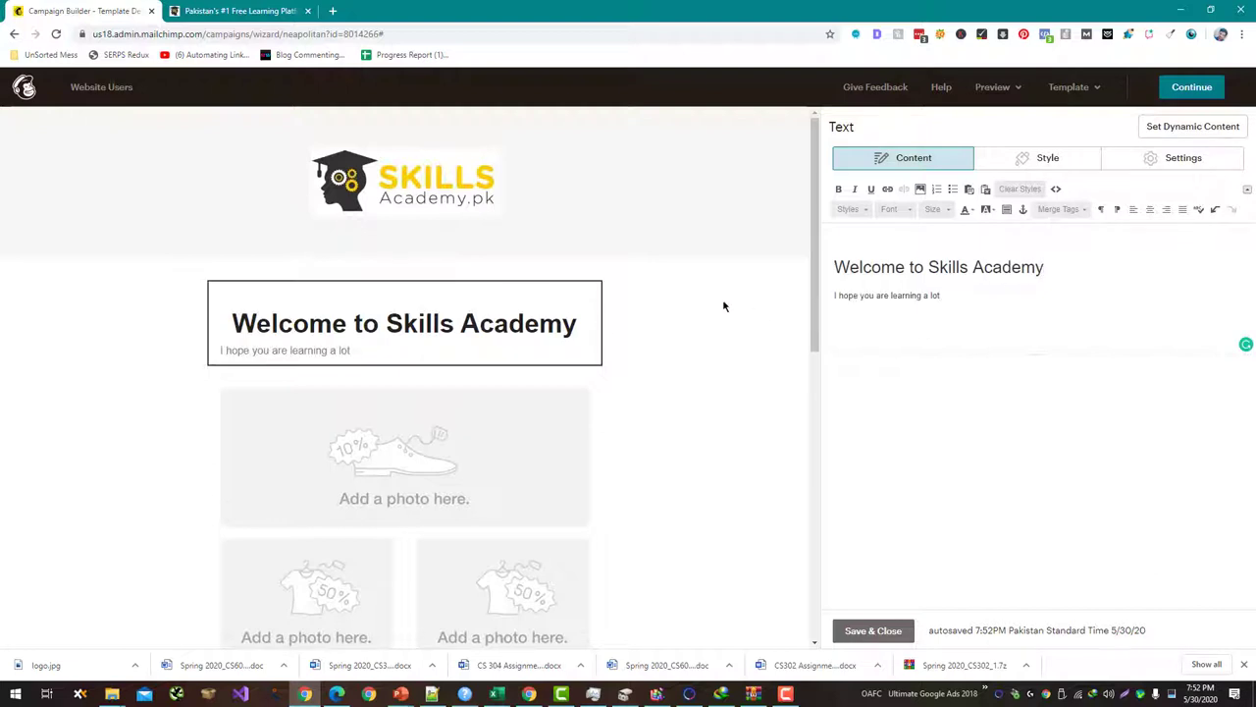
Step: Centre the line "I hope you are learning a lot" and open the image group below it for editing
left_click_drag(833, 297, 941, 295)
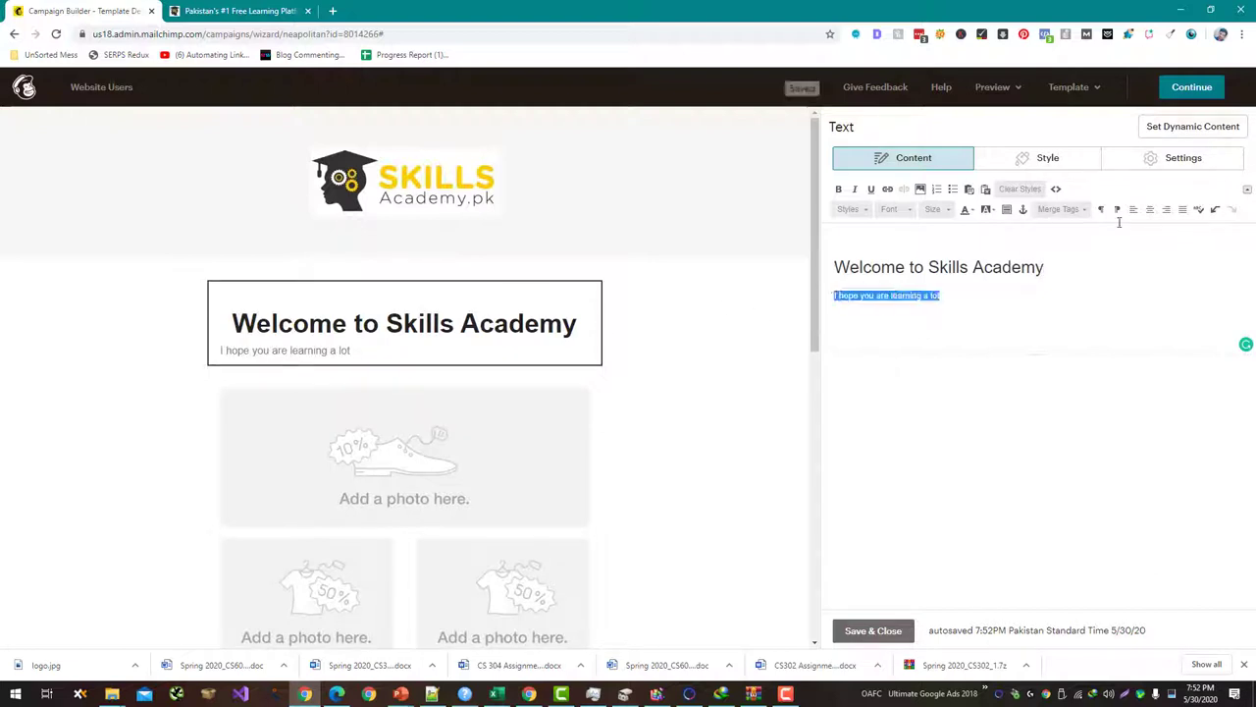
left_click(1150, 210)
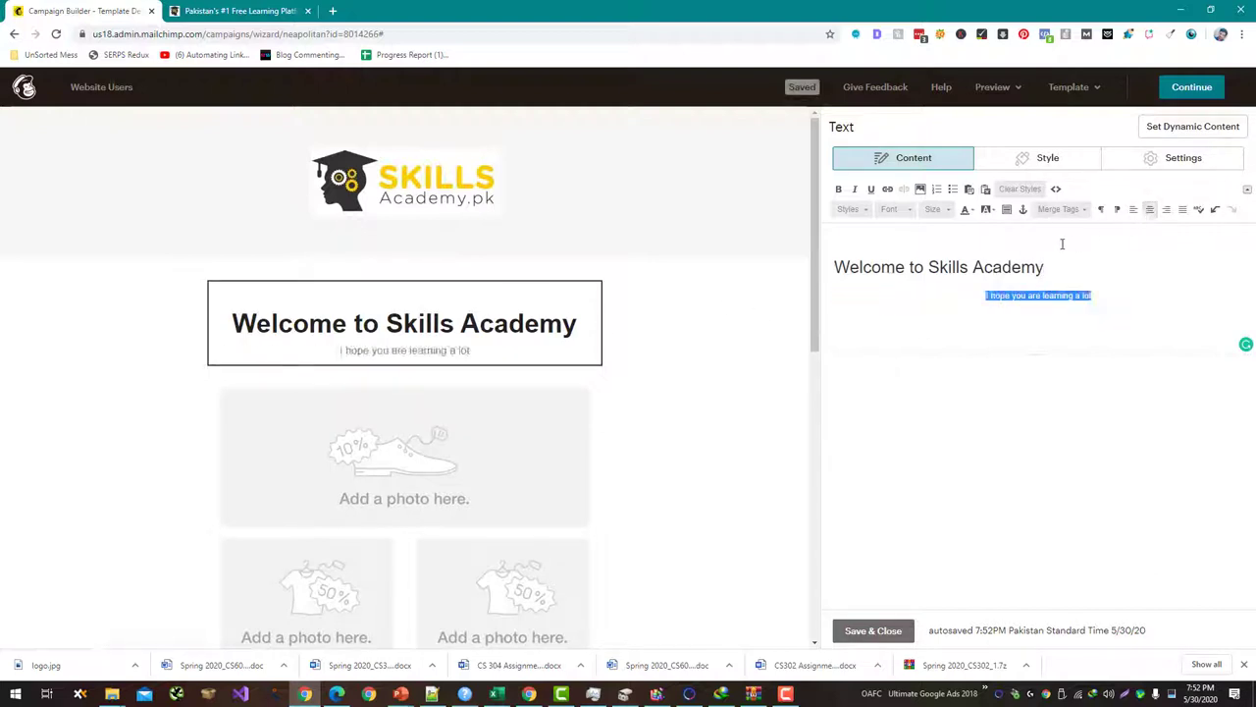
left_click(631, 344)
scroll(630, 345, "down", 2)
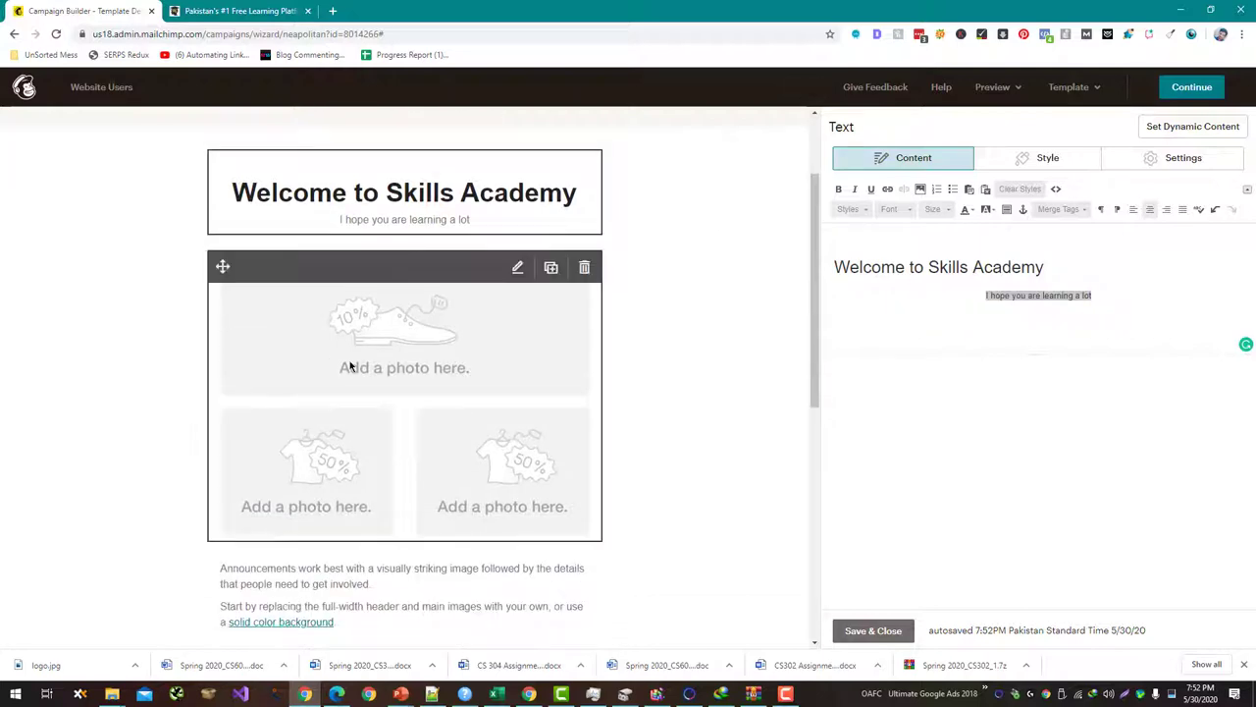
left_click(517, 268)
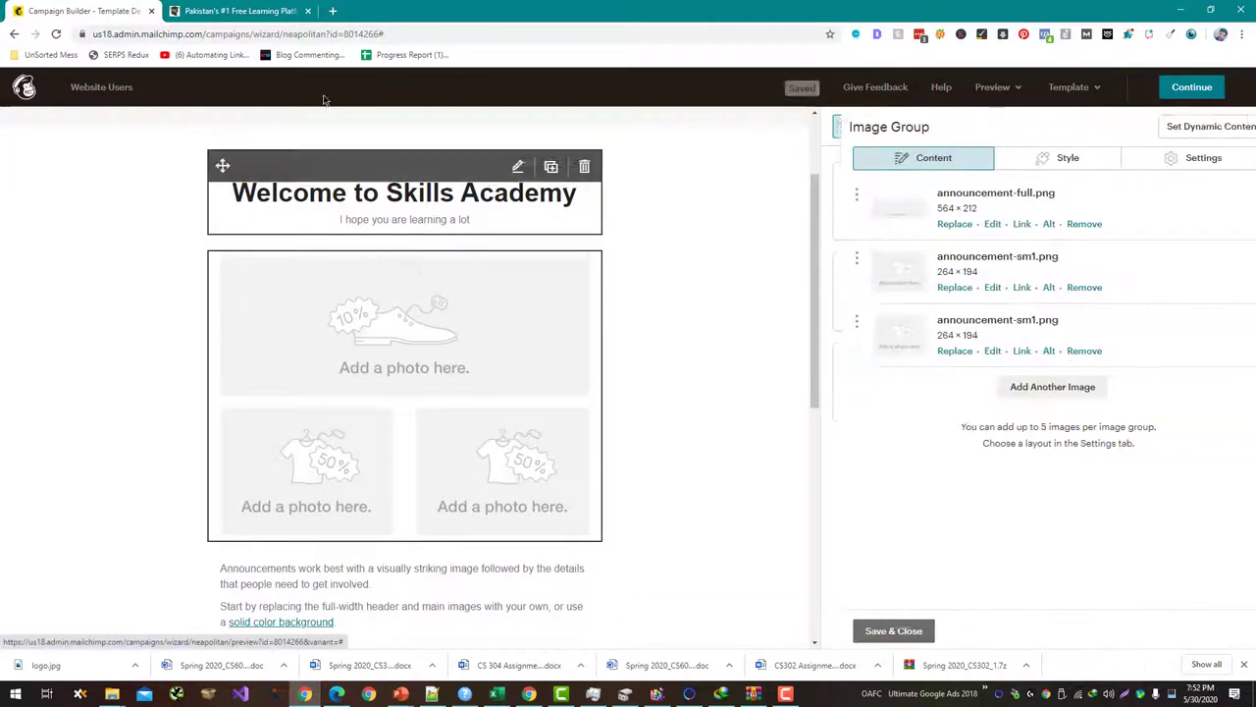
Step: Capture the header and yellow banner of the skillsacademy.pk homepage as a screenshot and save it in Downloads as Preview.jpg
left_click(268, 9)
scroll(295, 197, "up", 7)
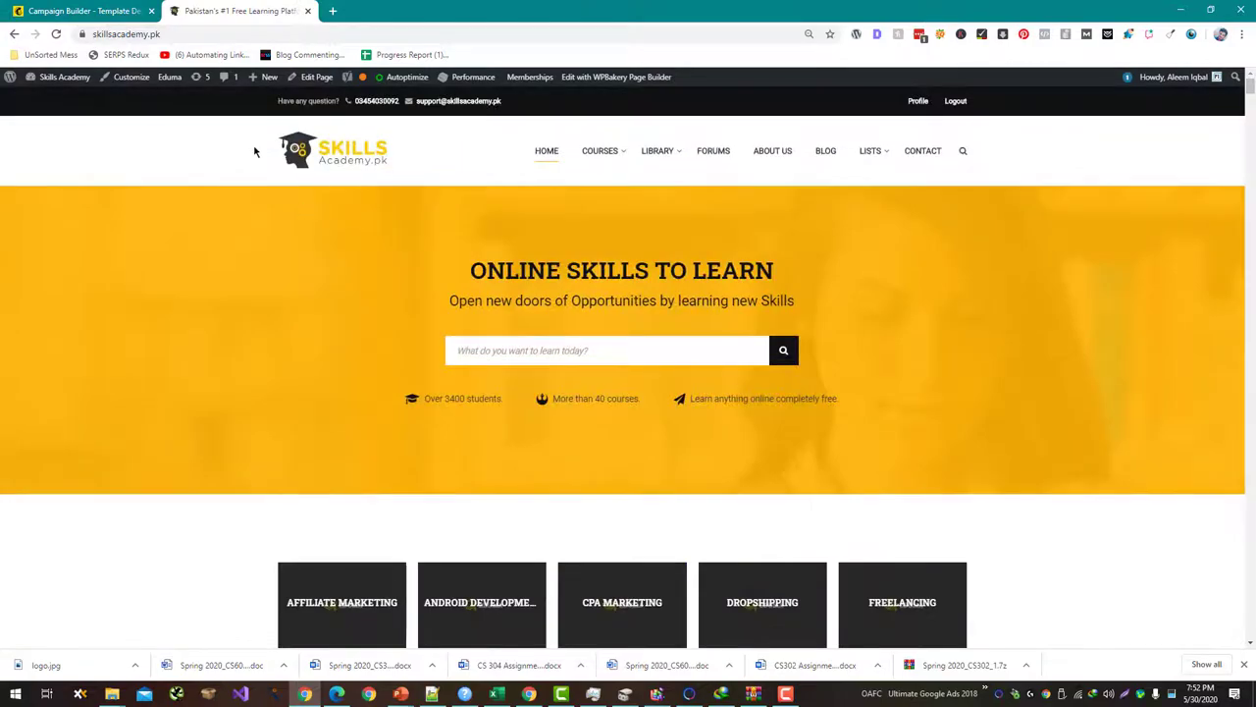
key("Print")
left_click_drag(252, 116, 1003, 492)
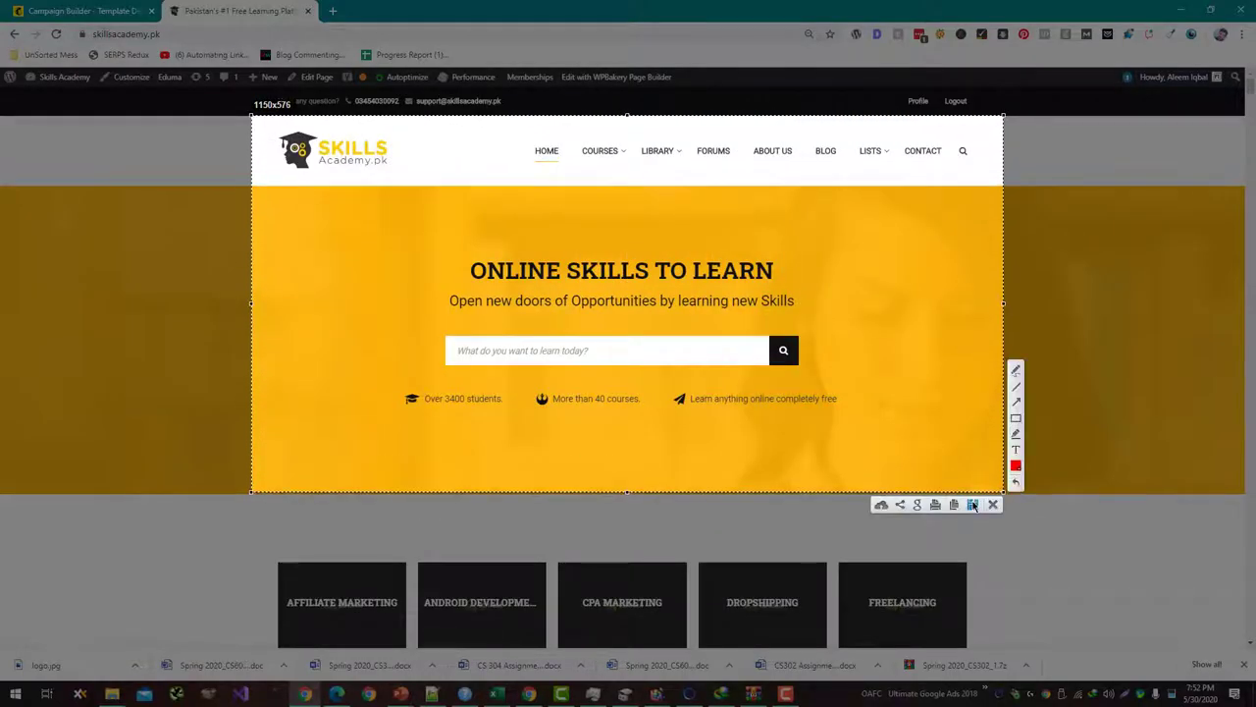
left_click_drag(252, 302, 281, 305)
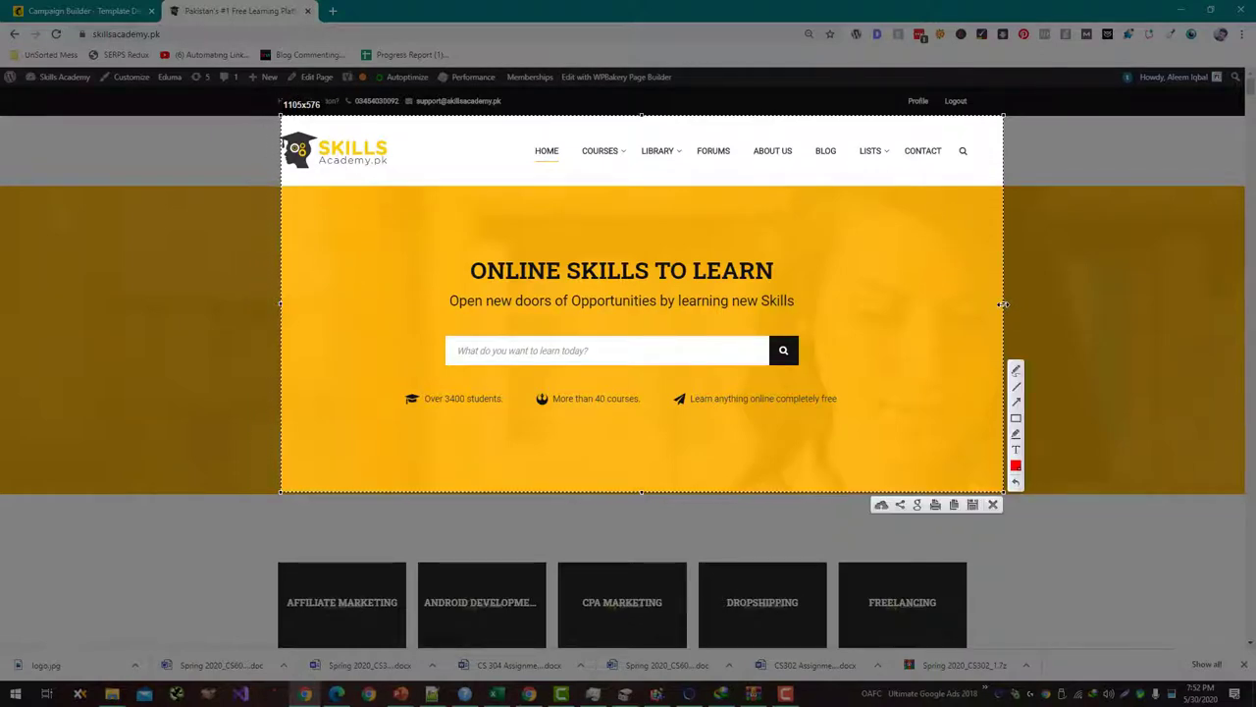
left_click_drag(1003, 304, 922, 305)
left_click(965, 504)
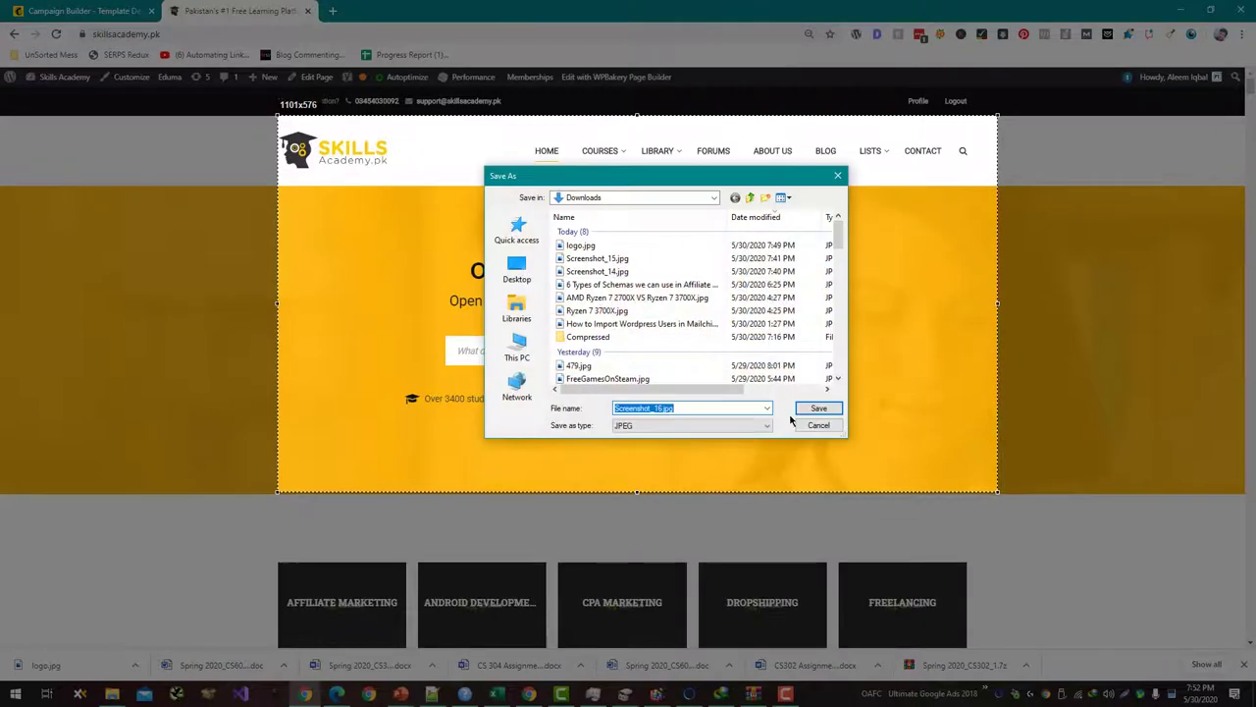
type("skills")
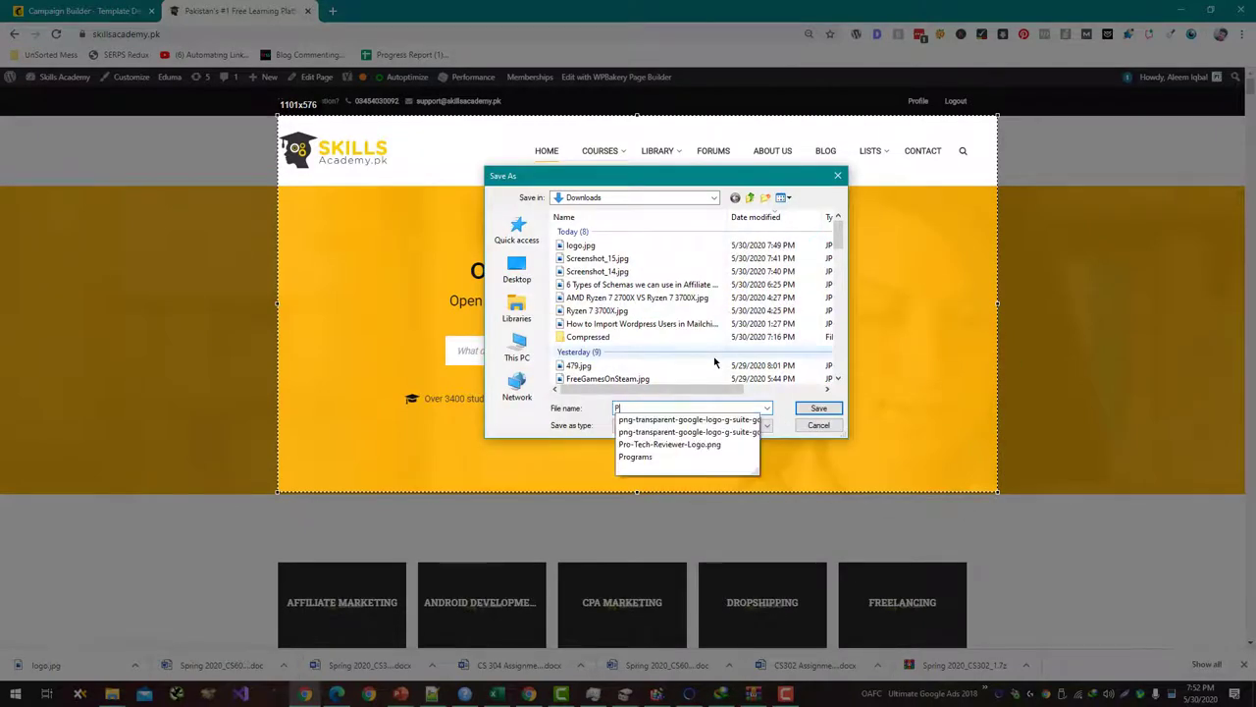
key("Return")
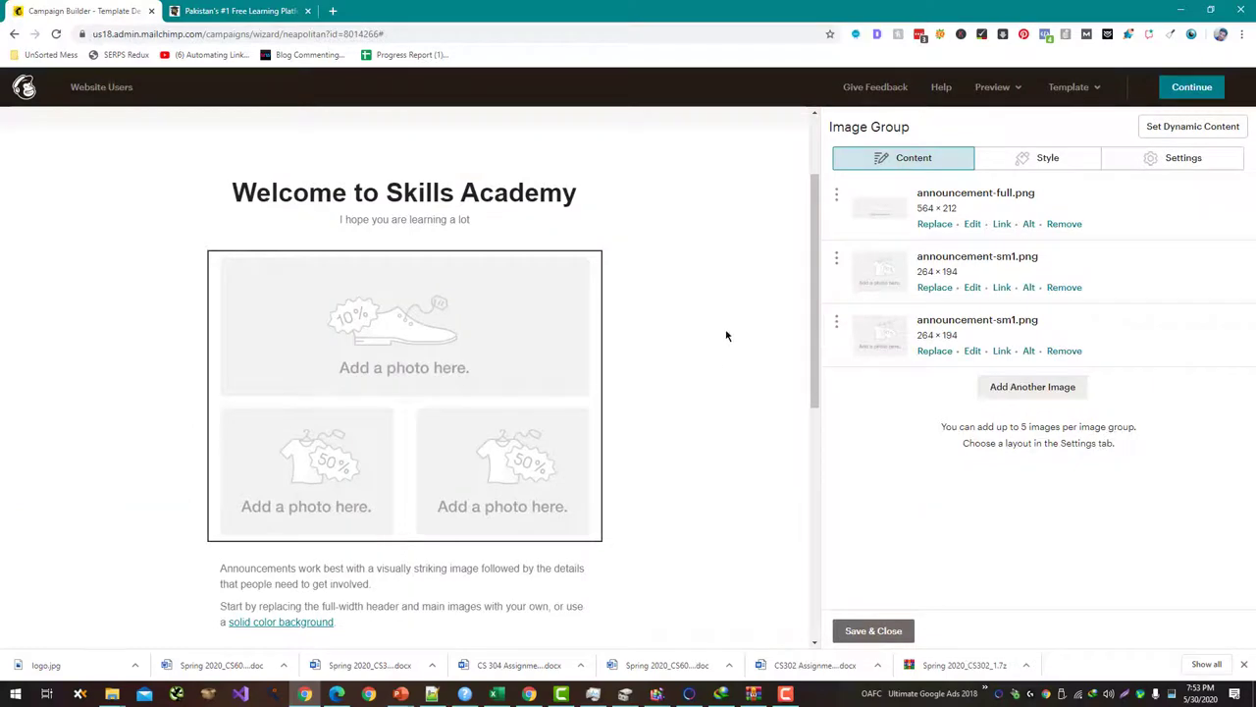
Step: Add another image to the image group, uploading Preview.jpg from Downloads to the Content Studio and inserting it
left_click(1047, 389)
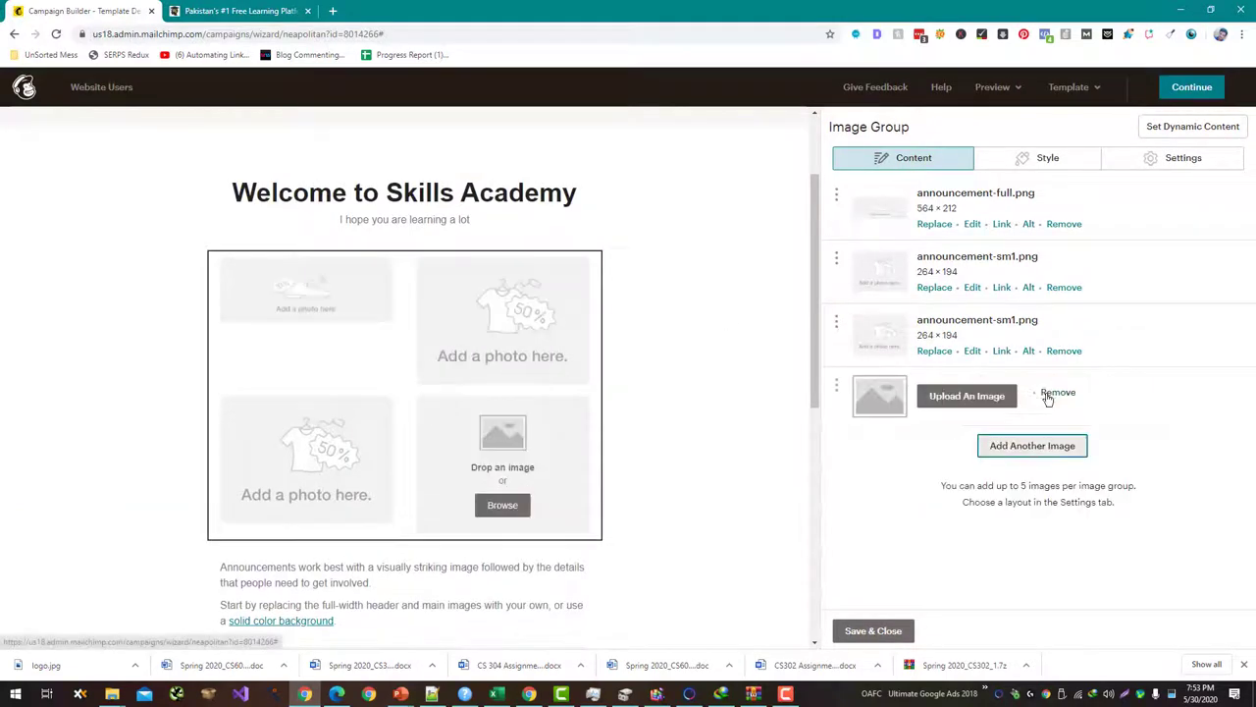
left_click(992, 401)
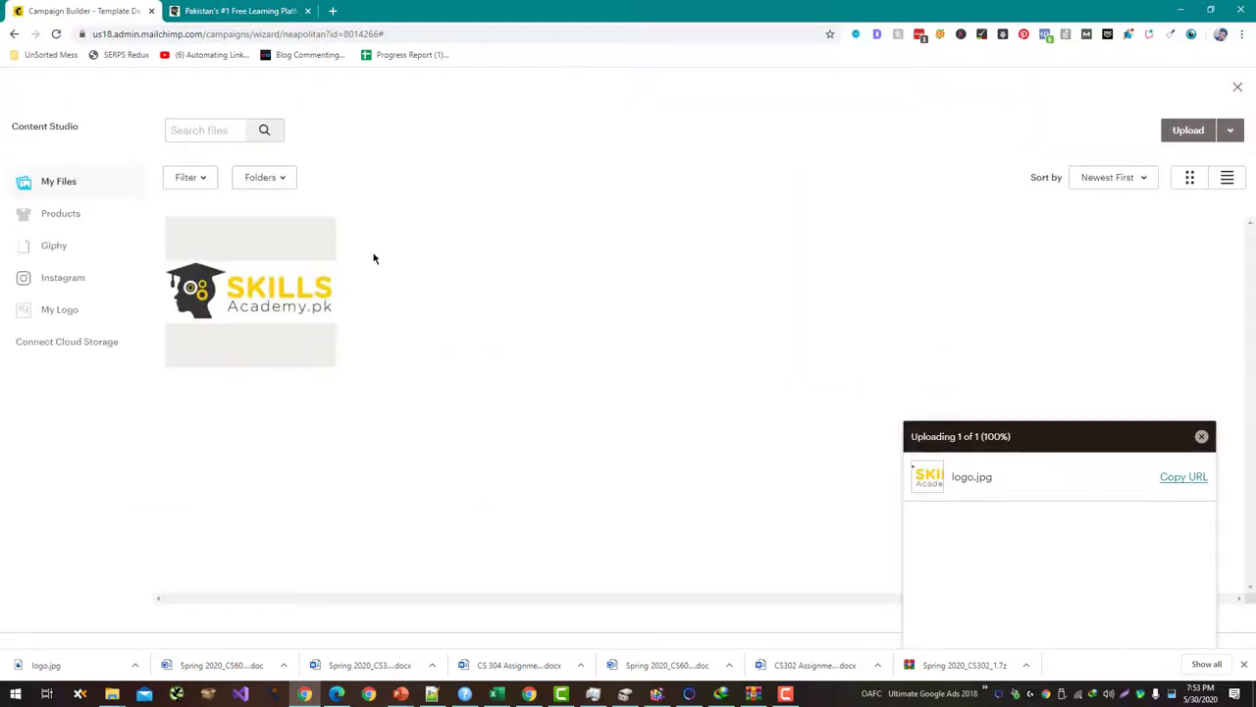
left_click(226, 286)
left_click(184, 229)
left_click(1187, 129)
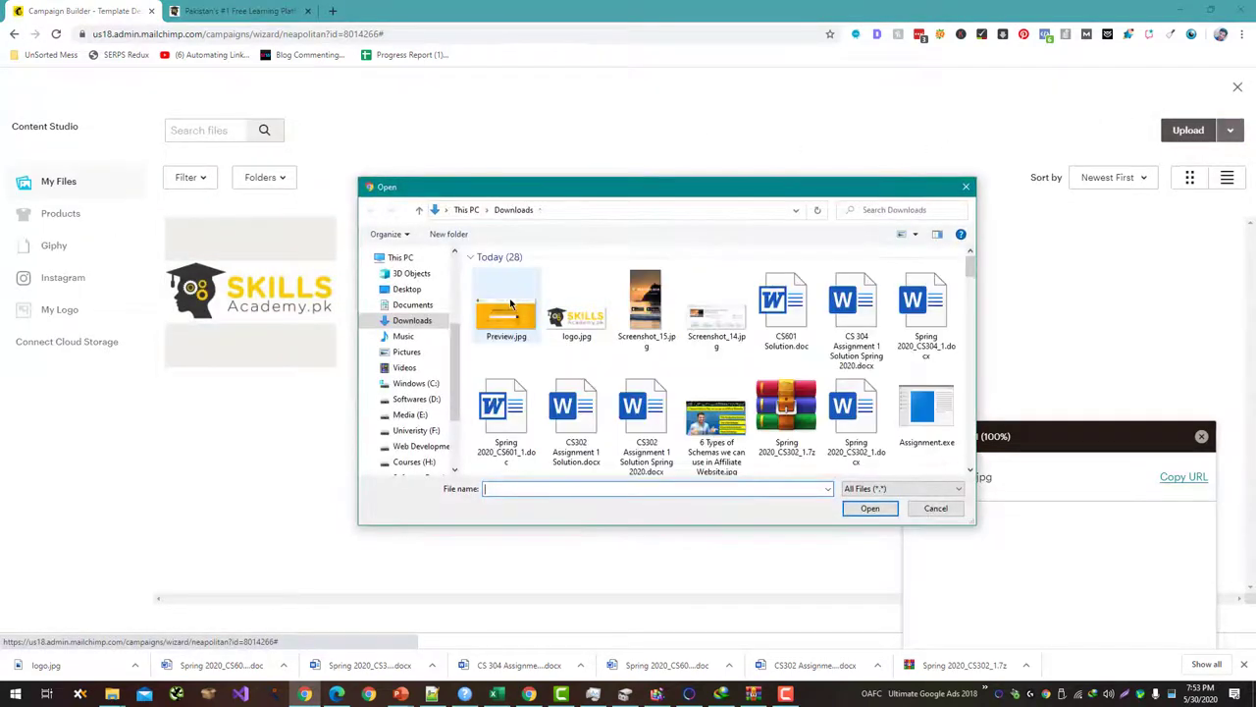
double_click(509, 305)
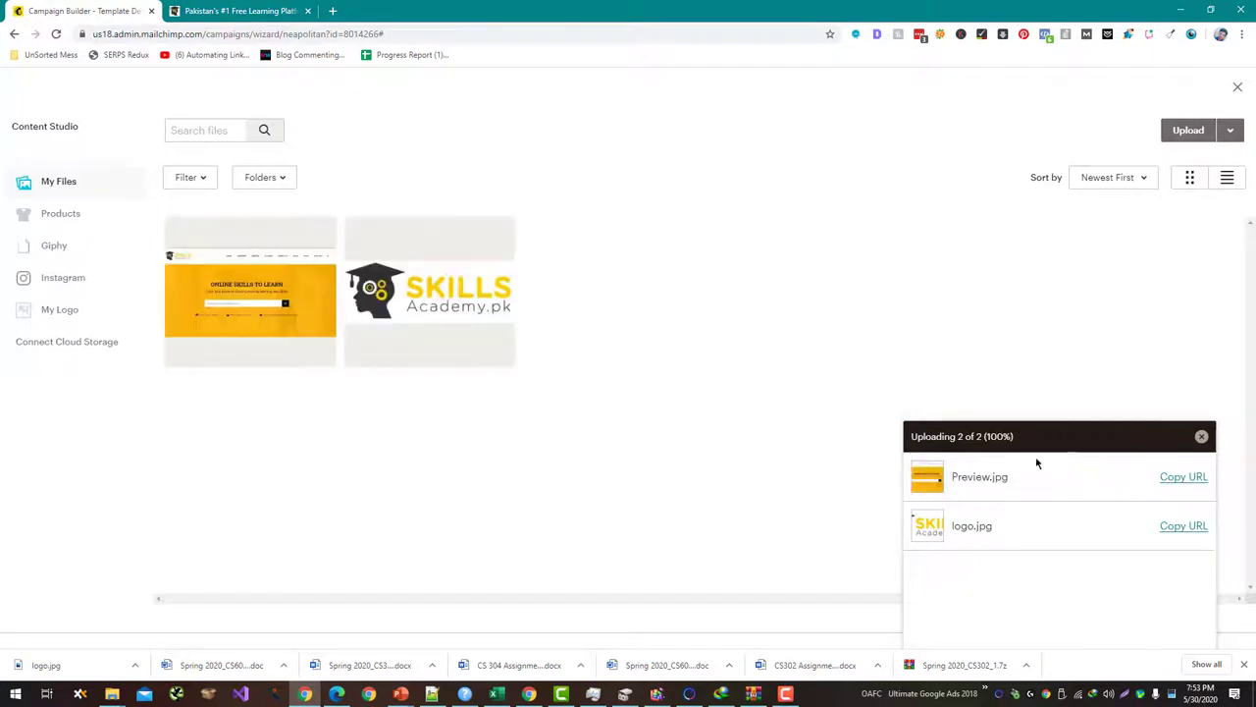
left_click(1218, 131)
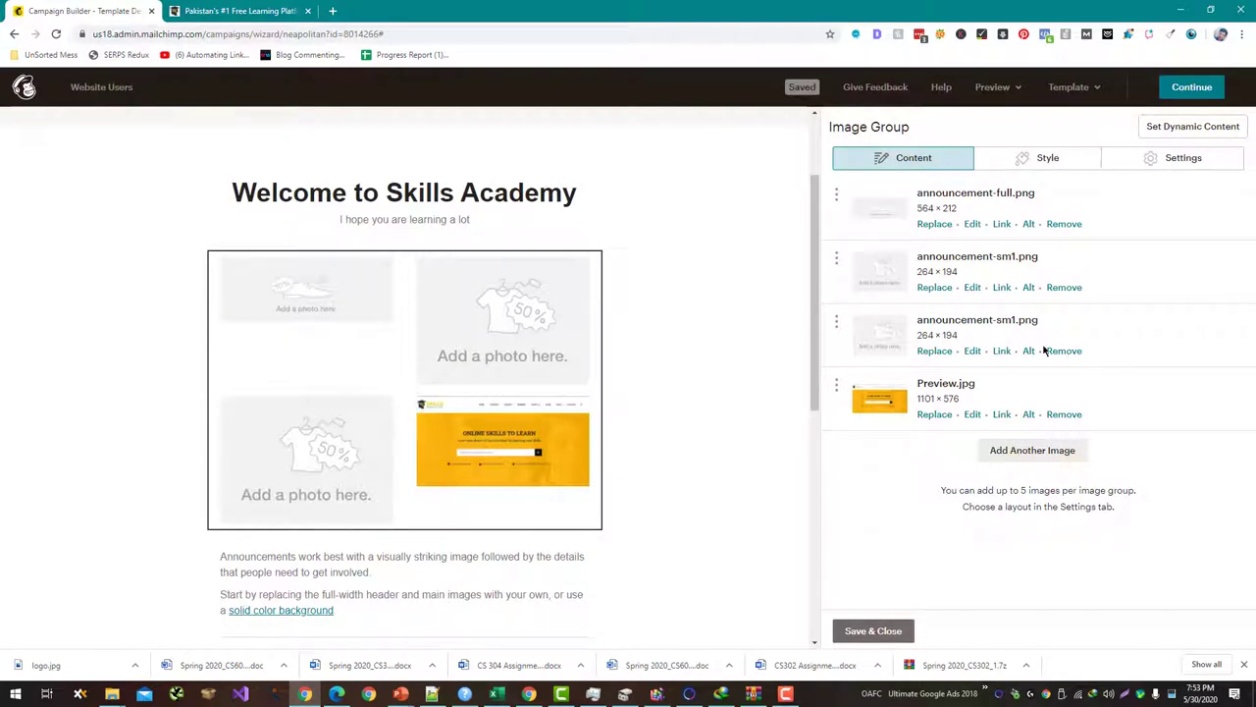
Step: Remove both announcement-sm1.png placeholders from the image group
left_click(1065, 353)
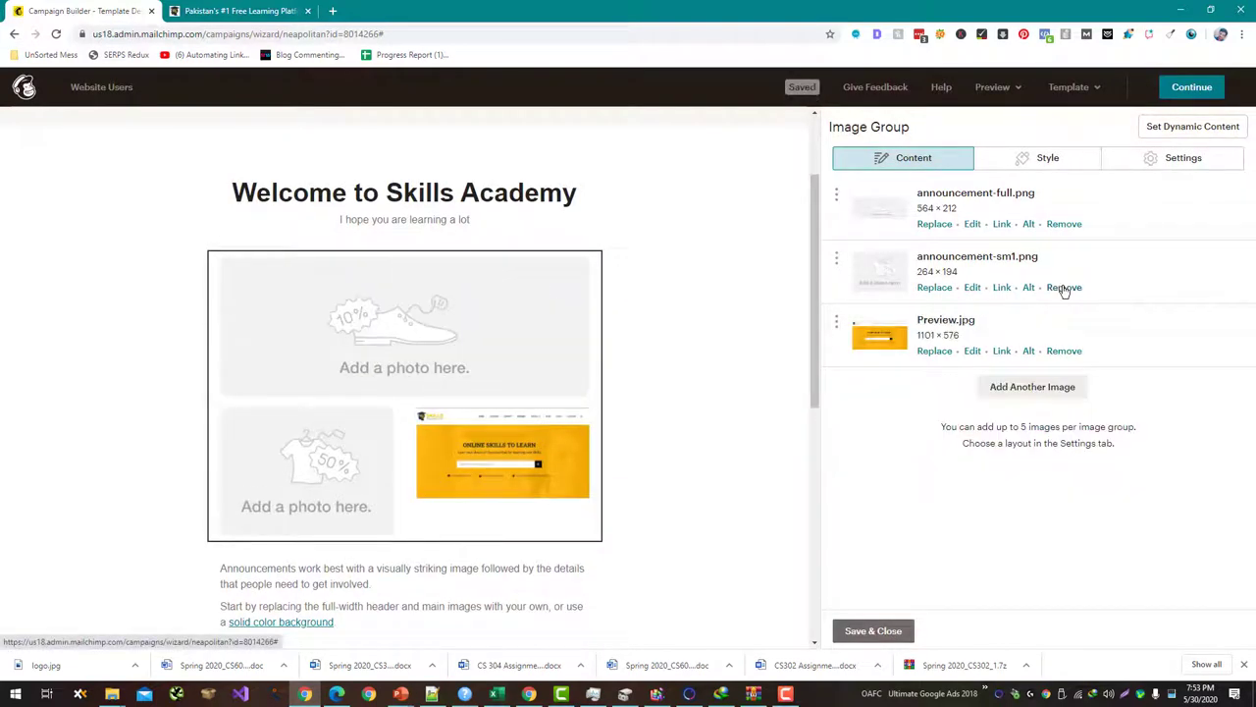
left_click(1064, 286)
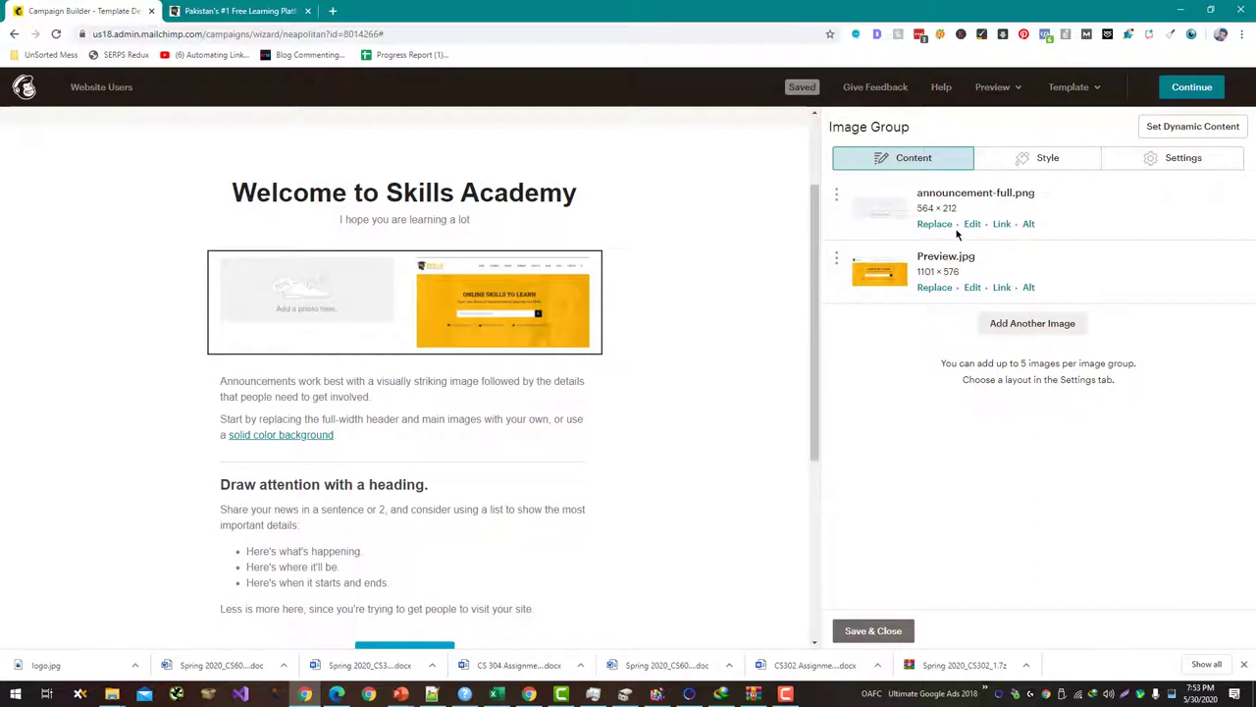
right_click(880, 219)
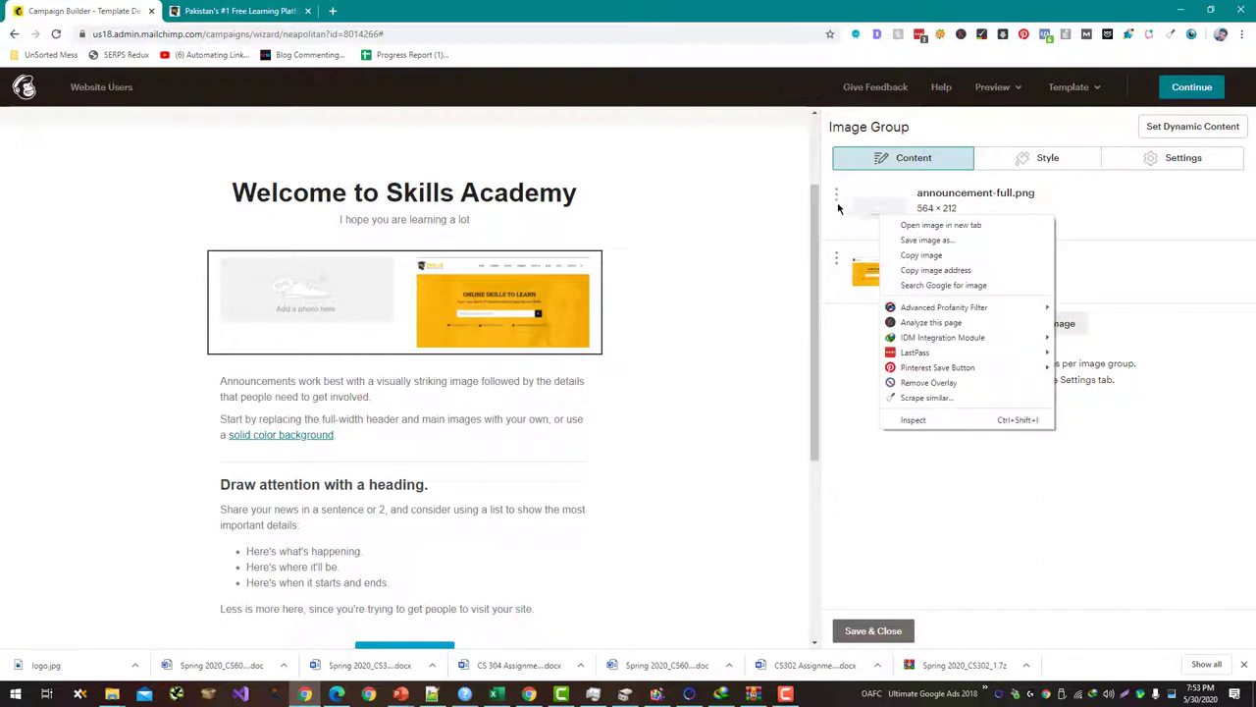
Step: Move the announcement-full.png placeholder below Preview.jpg in the image group and open the group's layout settings
left_click(835, 195)
left_click_drag(835, 197, 835, 312)
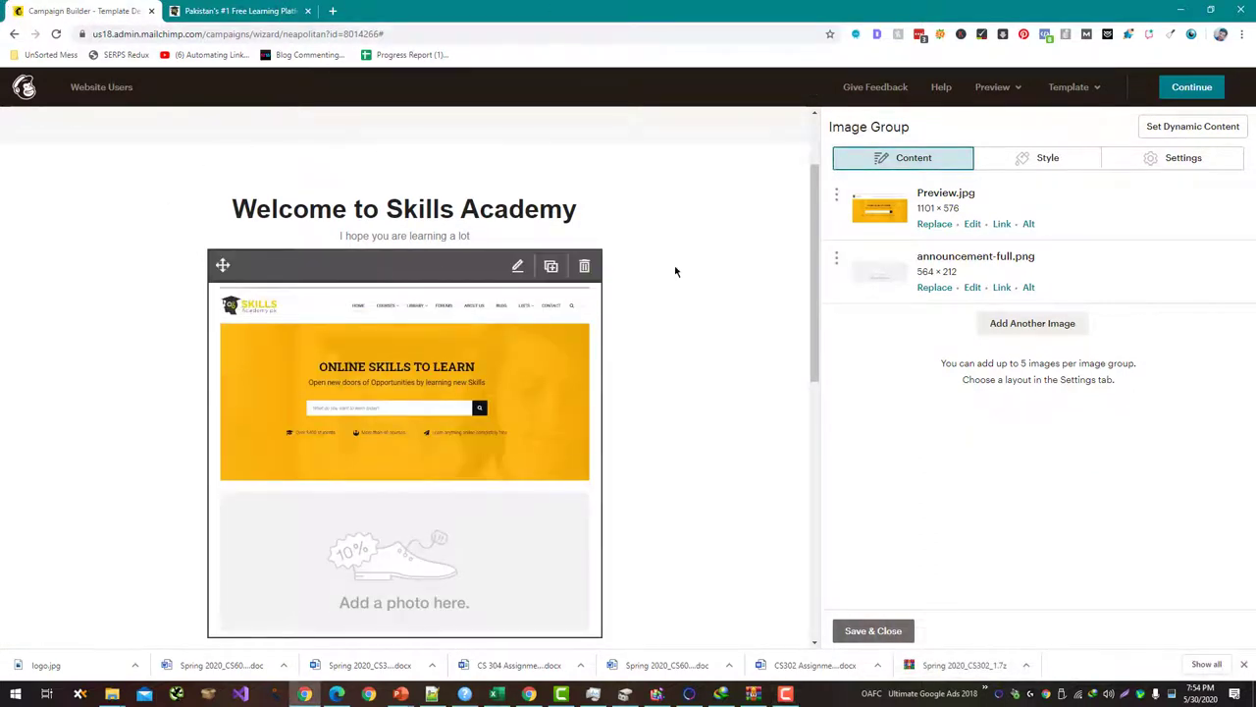
left_click(1212, 157)
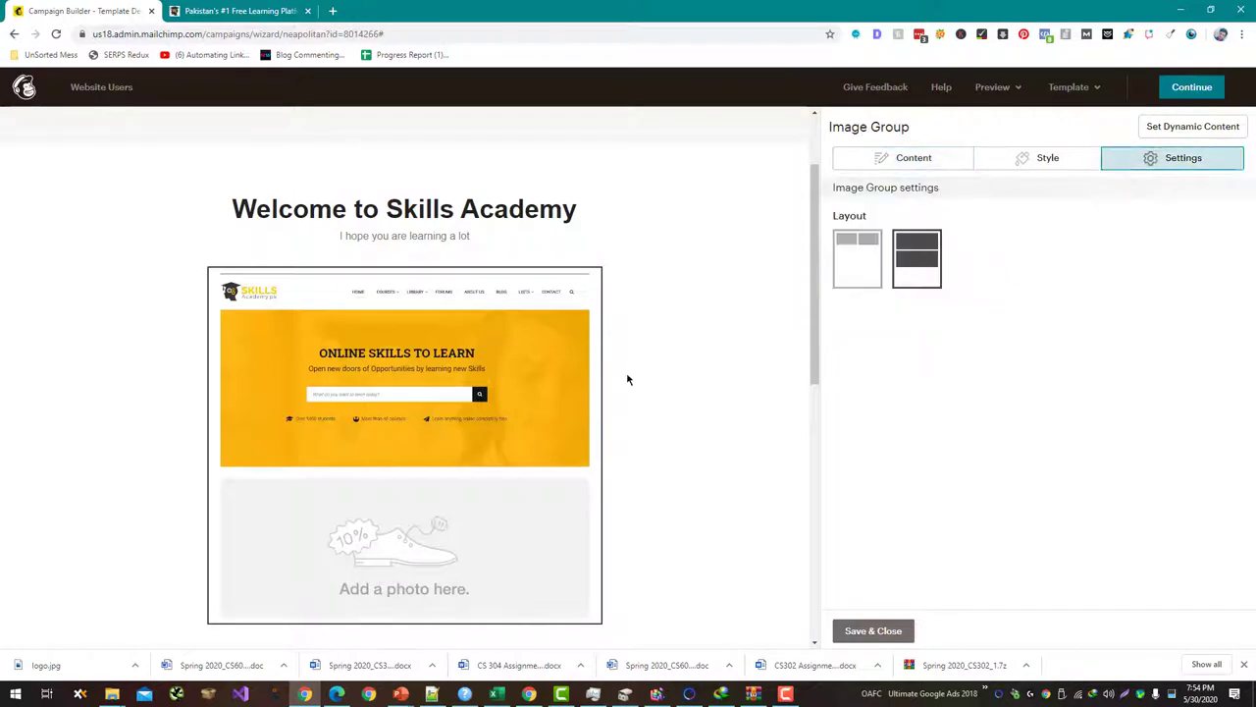
Step: Search the web for "skills academy andriod app" in a new browser tab and open the first Google Play result
key("ctrl+t")
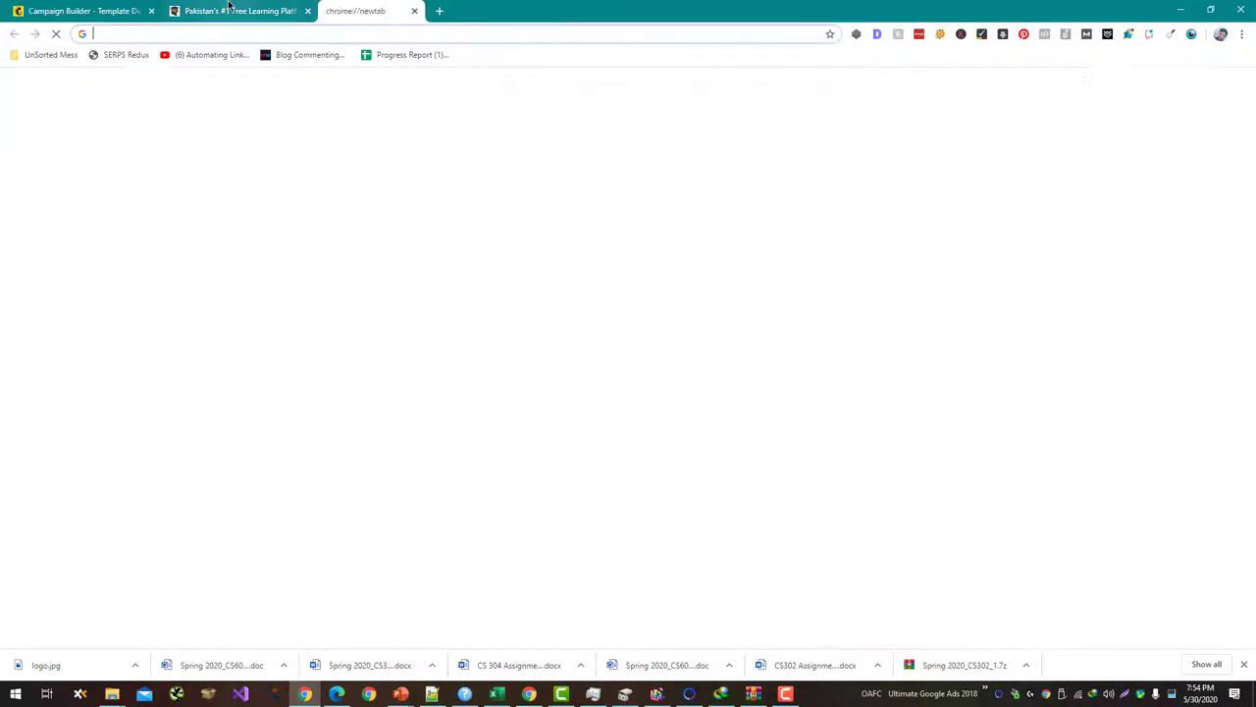
type("skills academy")
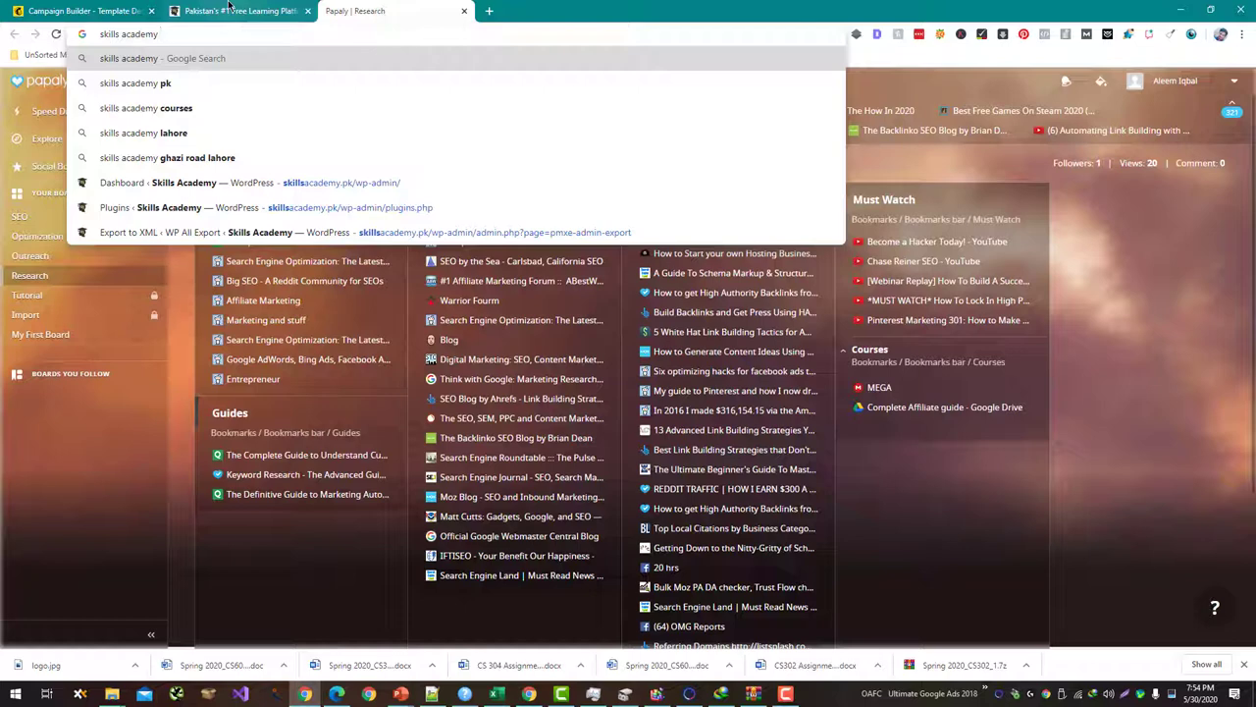
type("andriod app")
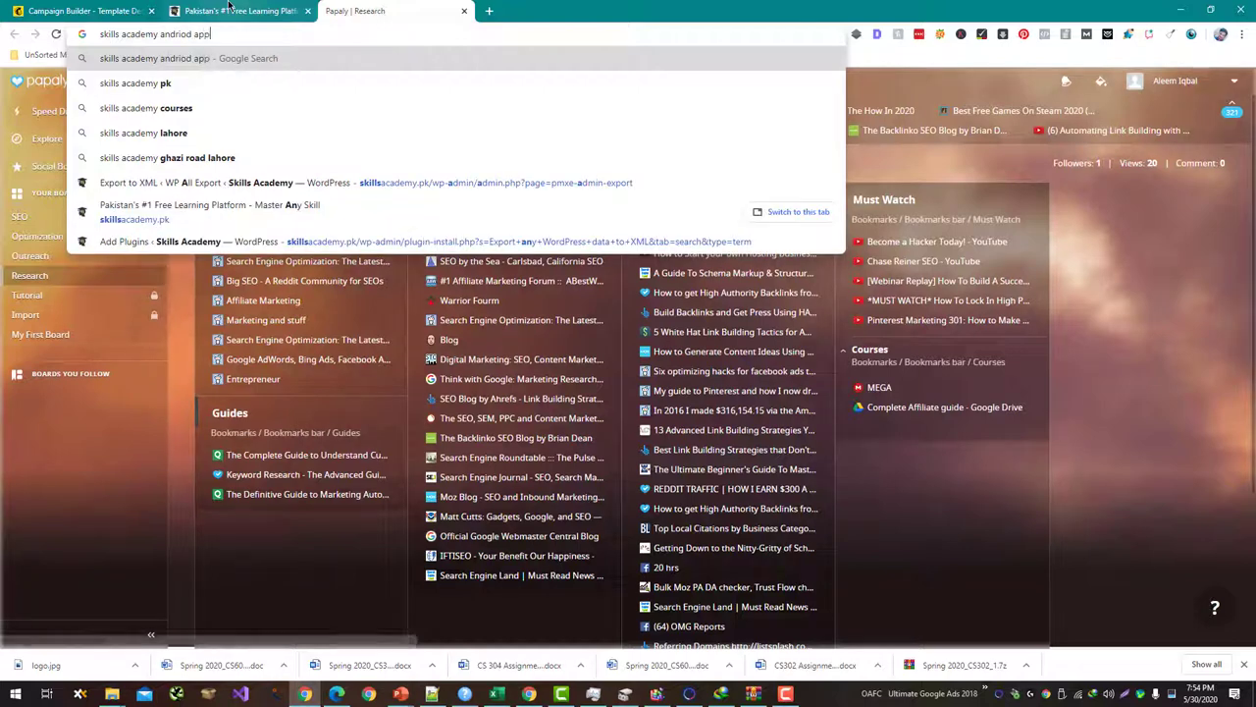
key("Return")
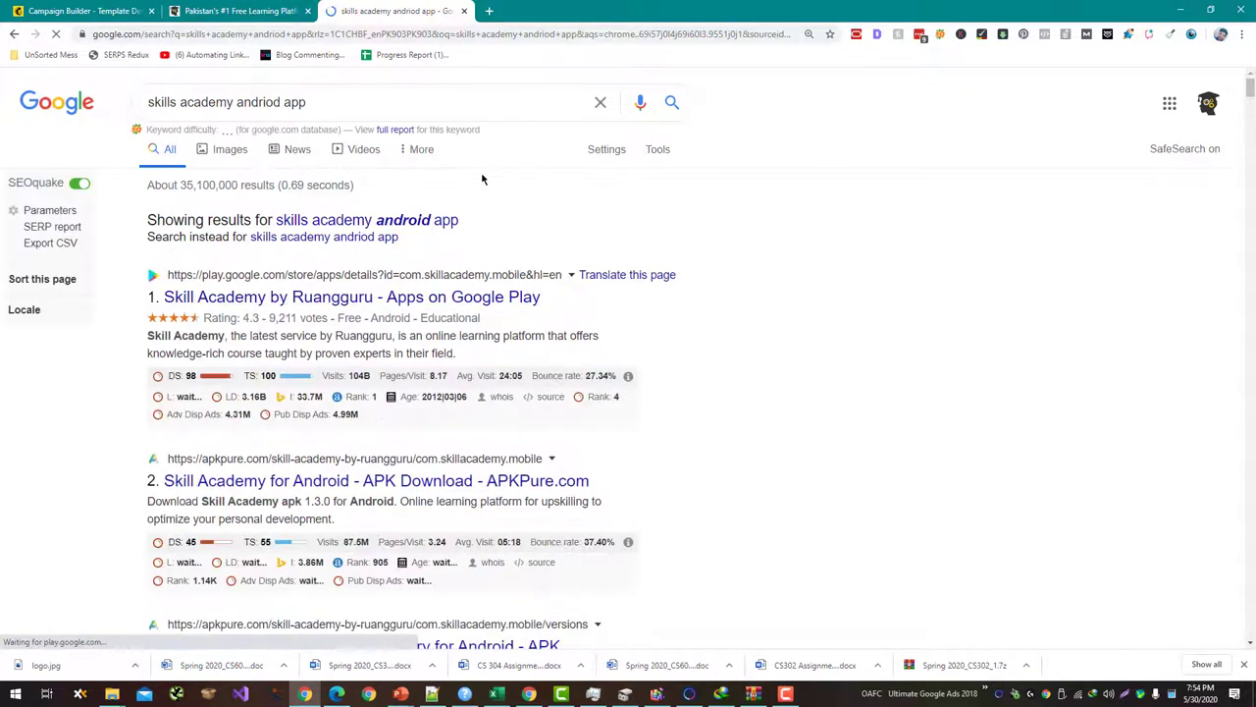
left_click(408, 300)
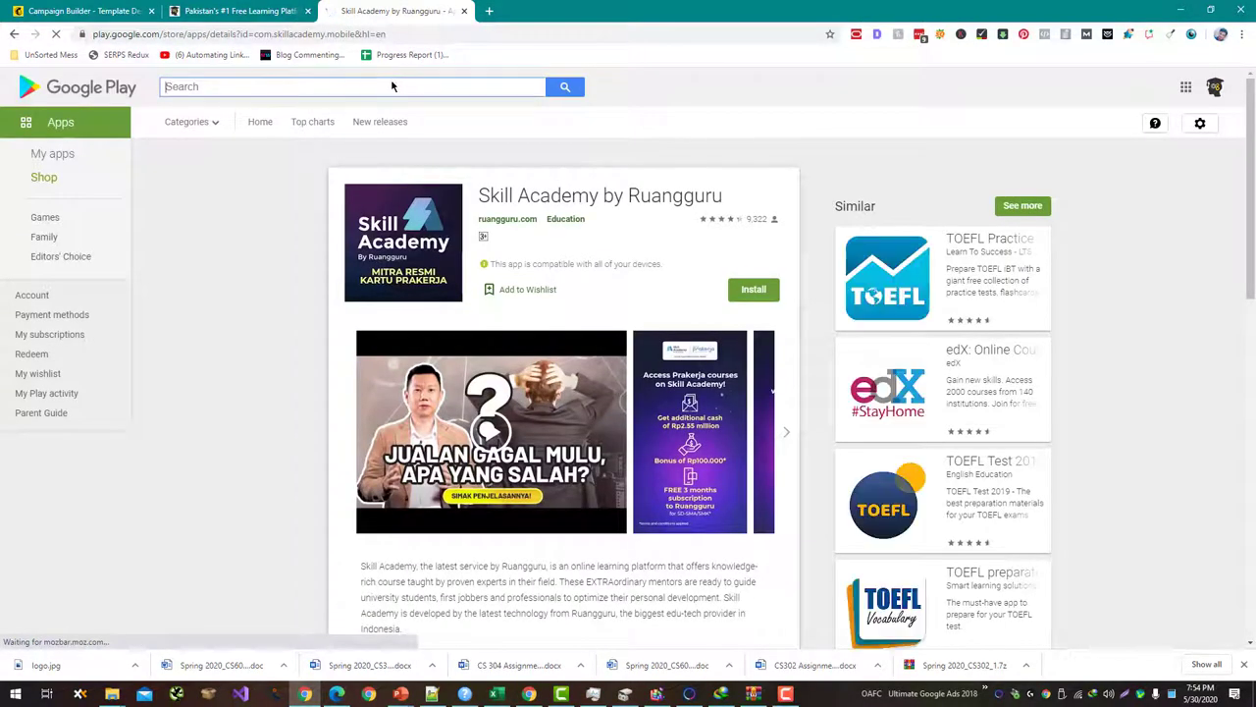
Step: Search Google Play for "Skills Academy", open the app with the graduate-head icon and select its page address
left_click(392, 86)
type("Skl")
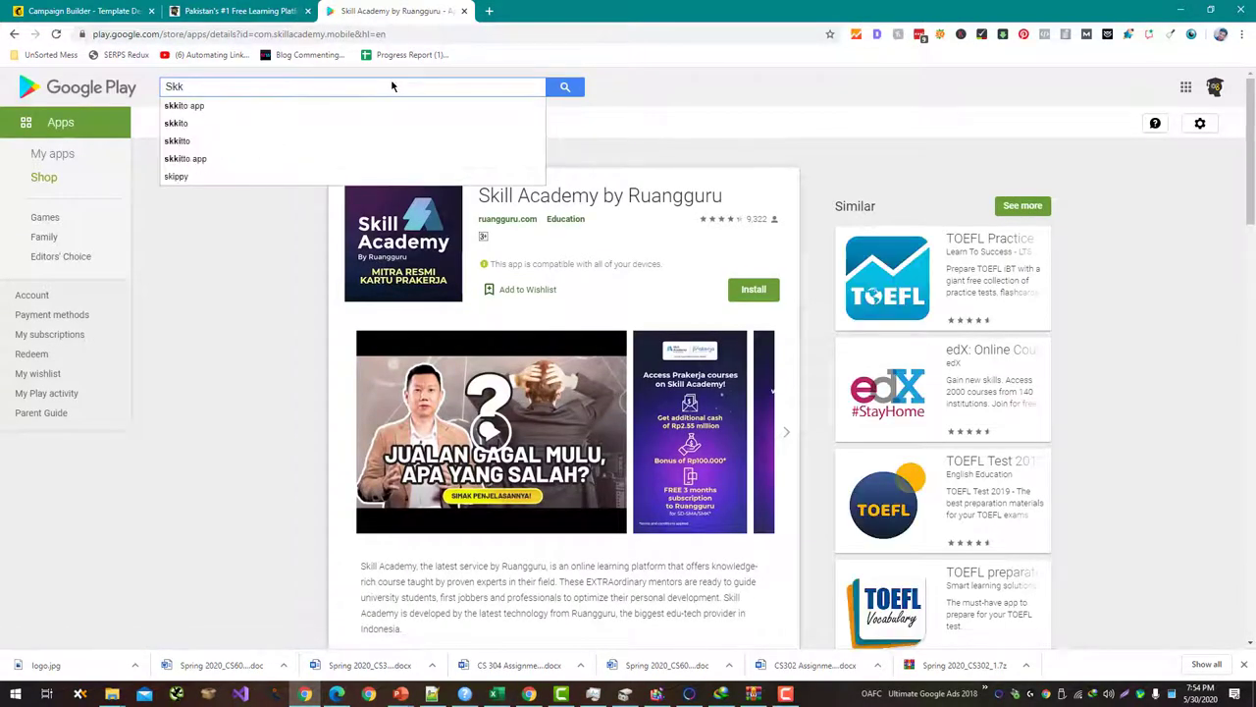
type("lls Academy")
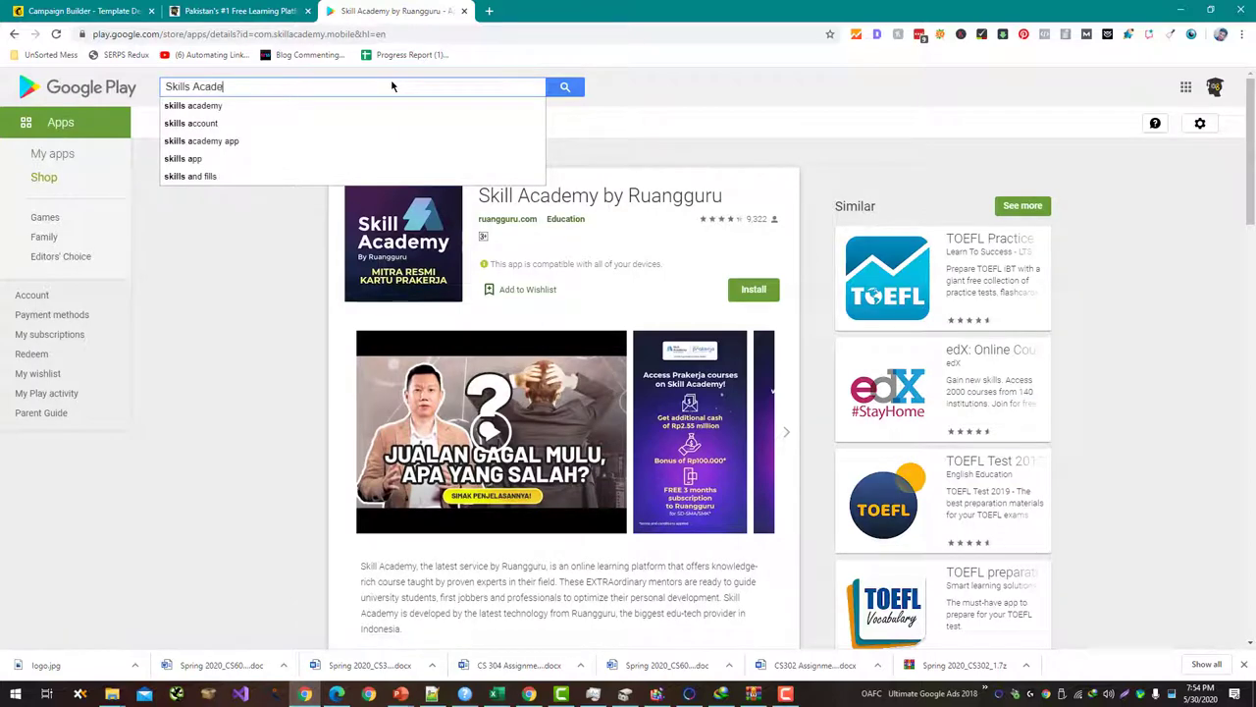
key("Return")
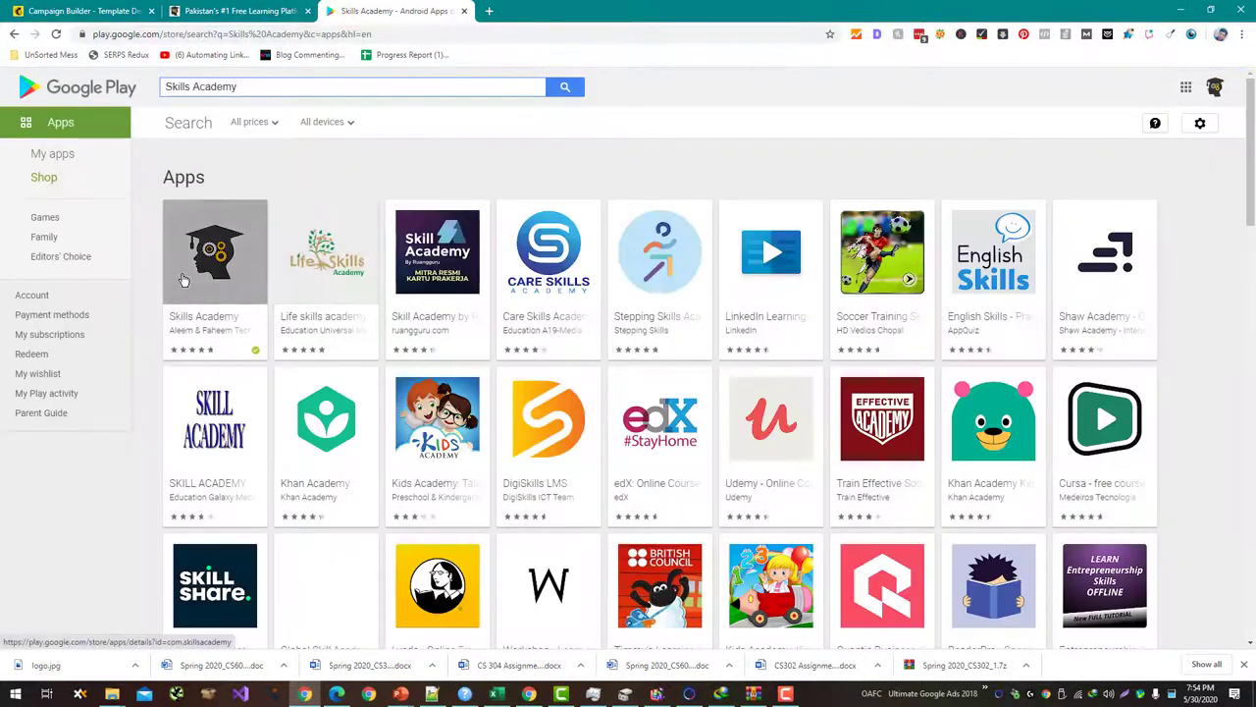
left_click(208, 248)
left_click(199, 34)
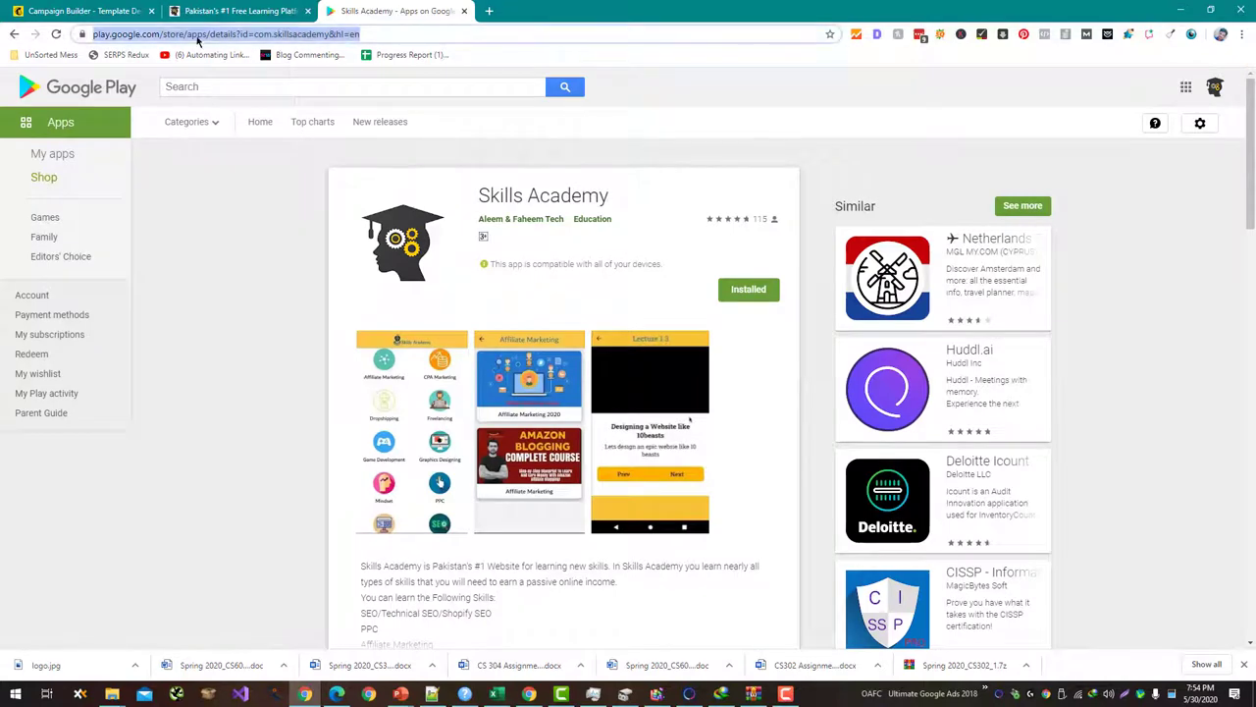
Step: Capture the Skills Academy app's header and screenshots on Google Play as an image and save it in Downloads as App Preview
left_click(28, 8)
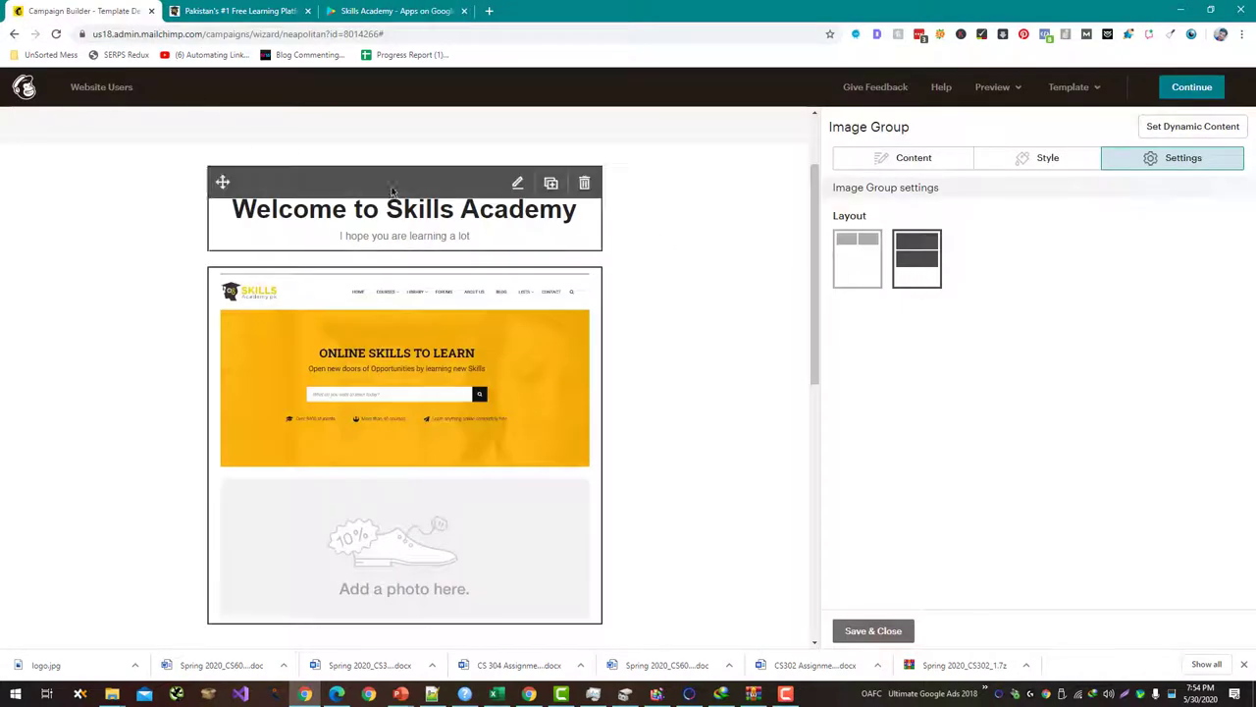
left_click(392, 11)
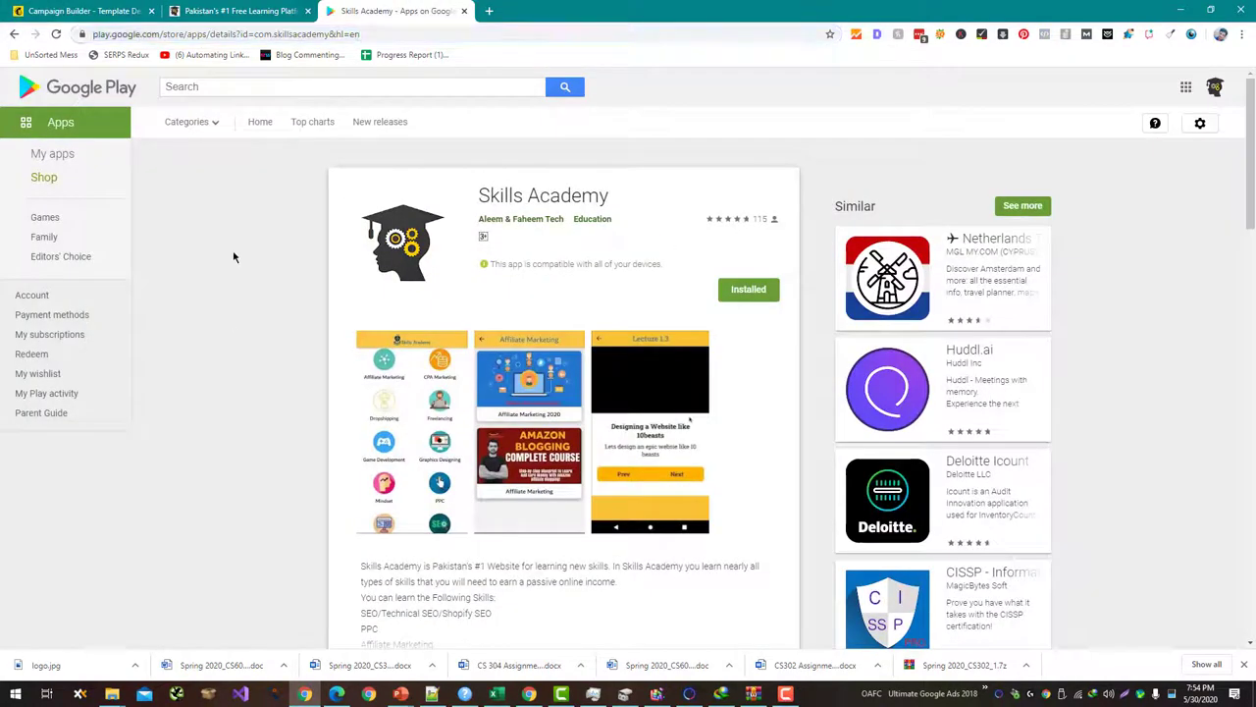
key("Print")
left_click_drag(325, 165, 801, 552)
left_click(770, 566)
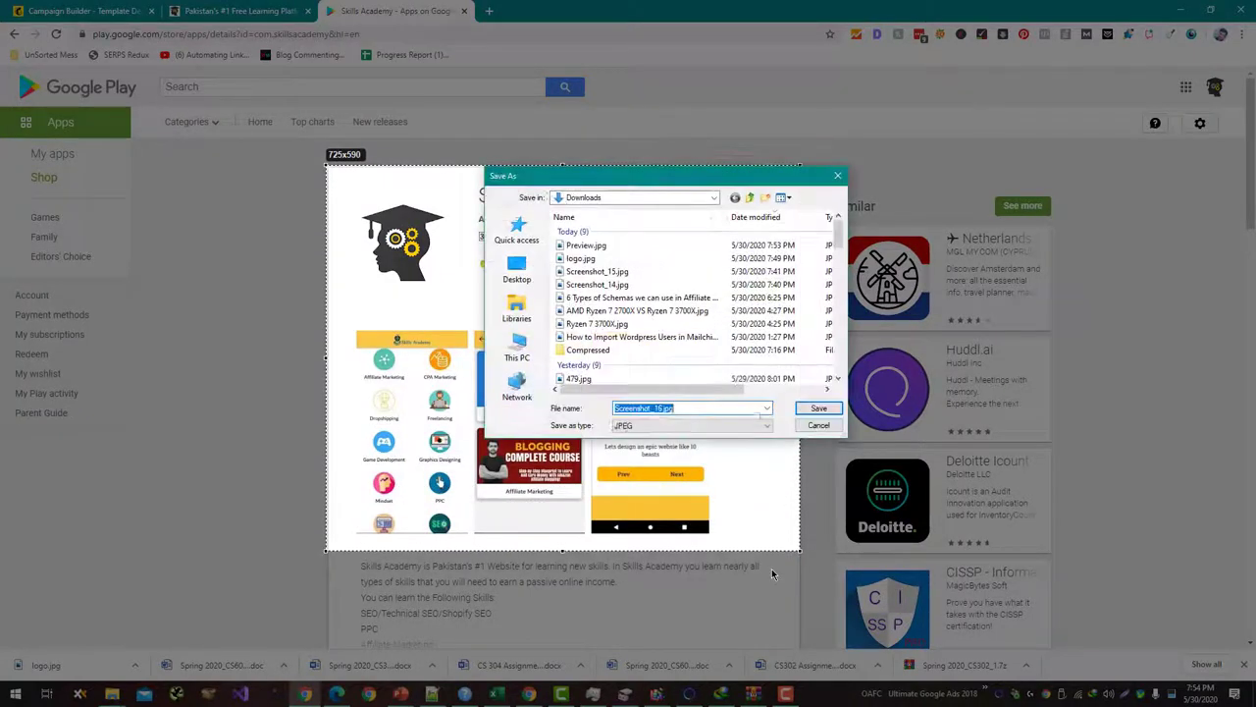
type("App ")
type("Picture")
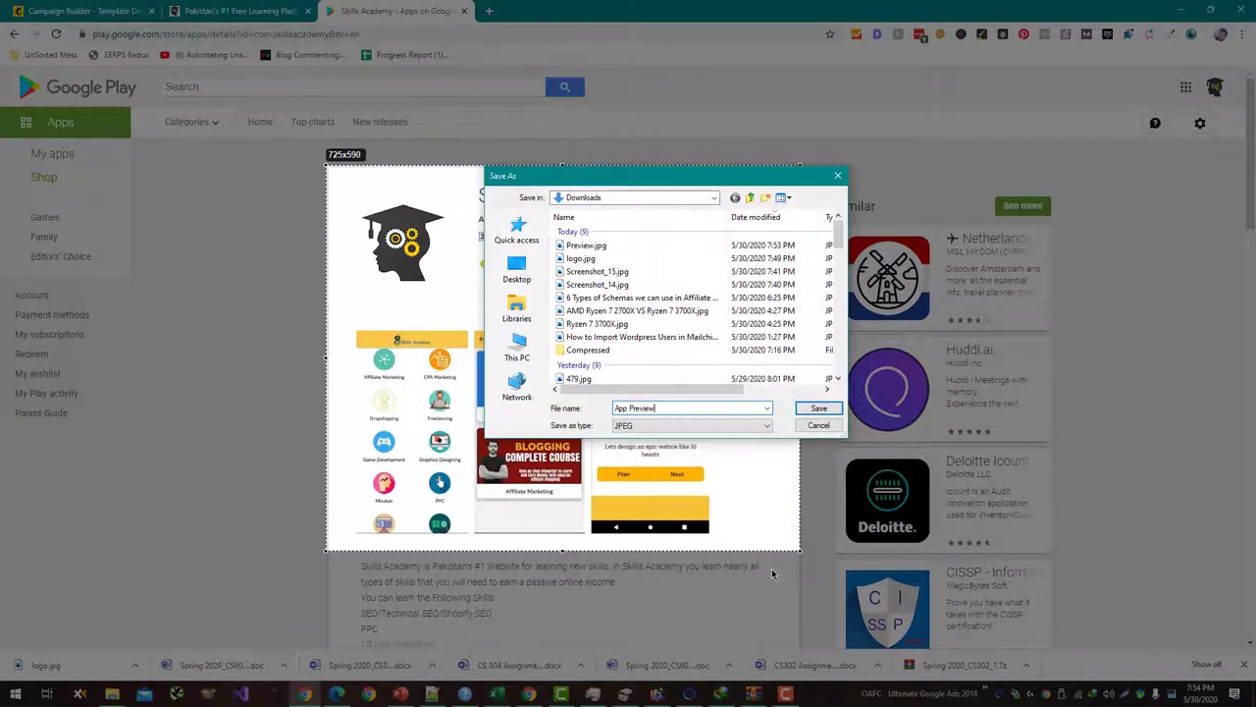
key("Return")
Step: Replace the announcement-full.png placeholder in the campaign's image group with App Preview.jpg, uploaded from Downloads to the Content Studio
left_click(3, 6)
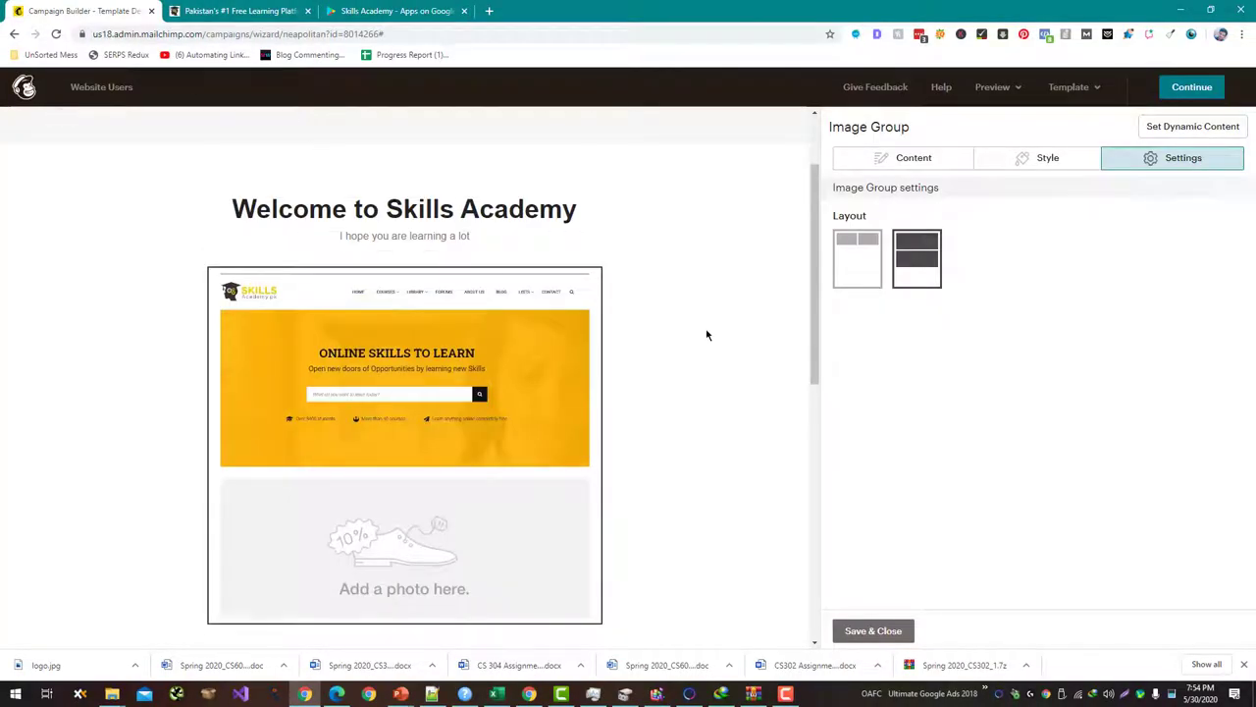
left_click(879, 159)
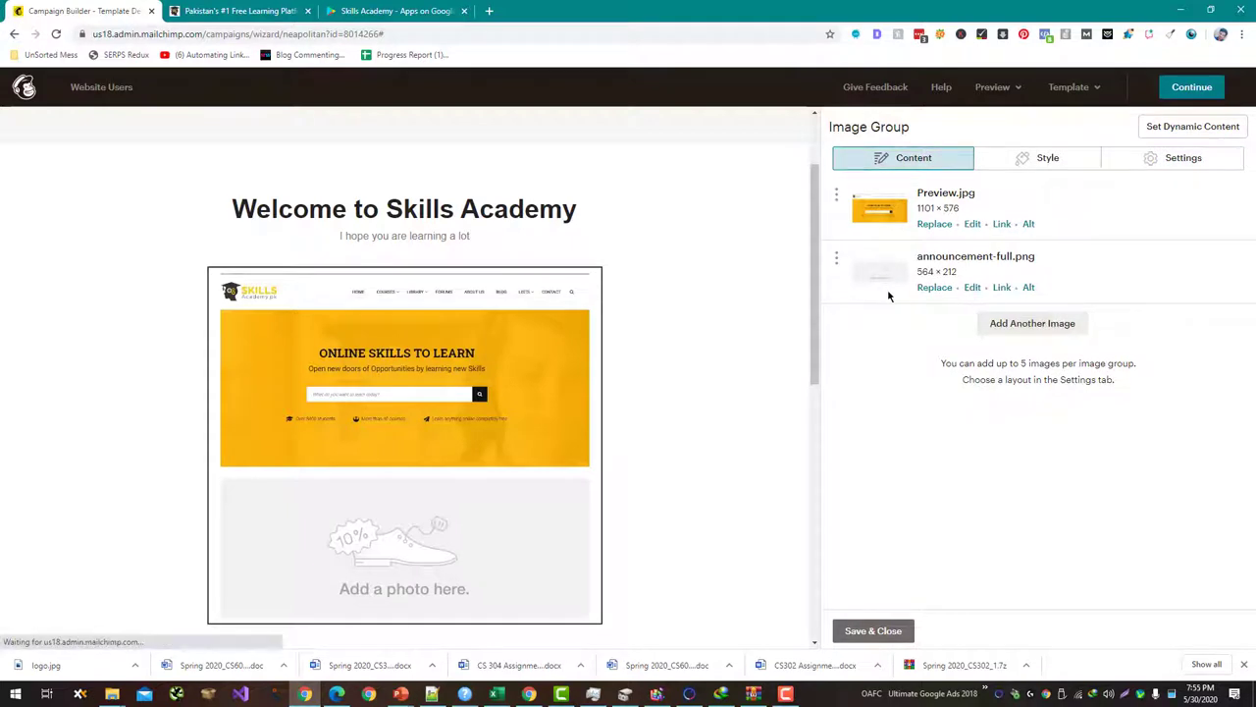
left_click(972, 287)
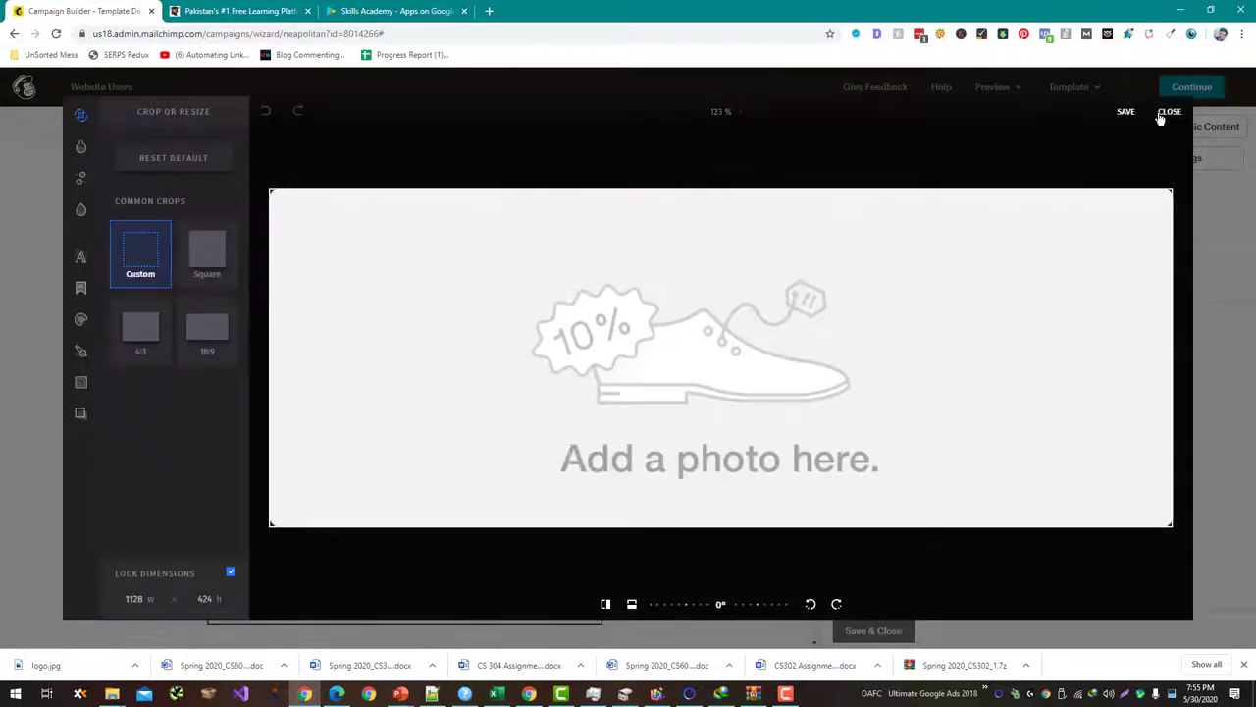
left_click(1160, 116)
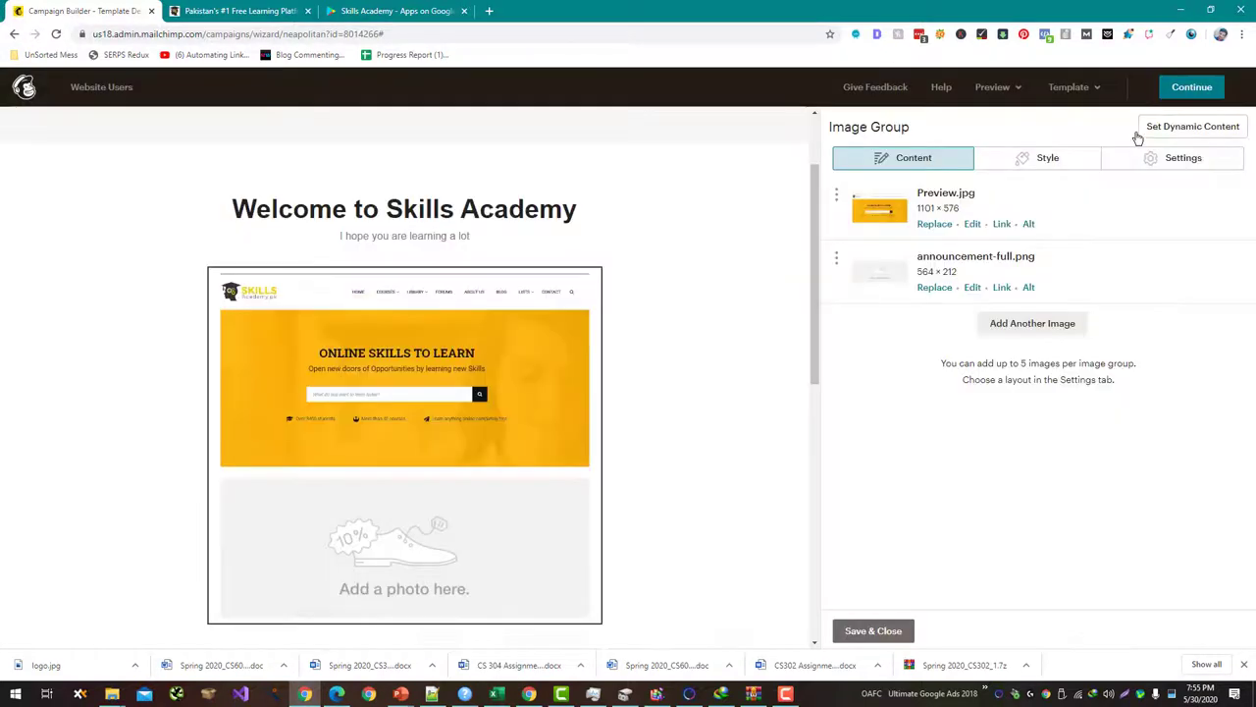
left_click(940, 287)
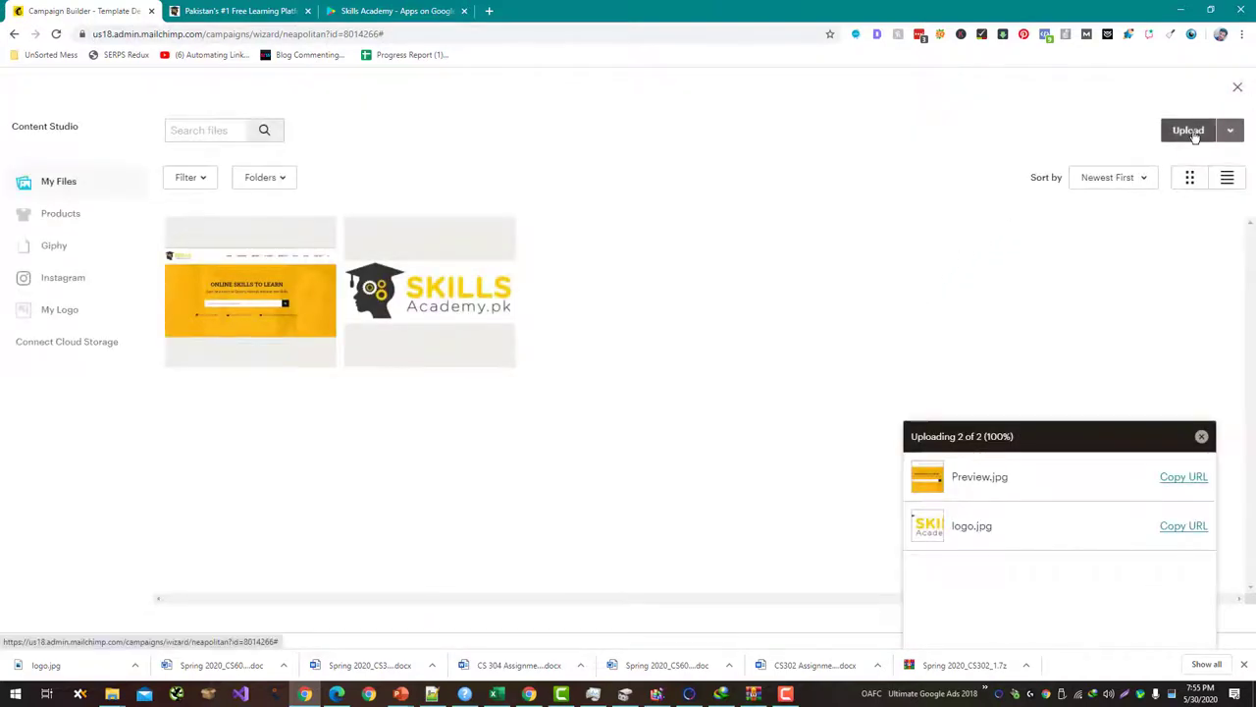
left_click(1189, 131)
left_click(502, 310)
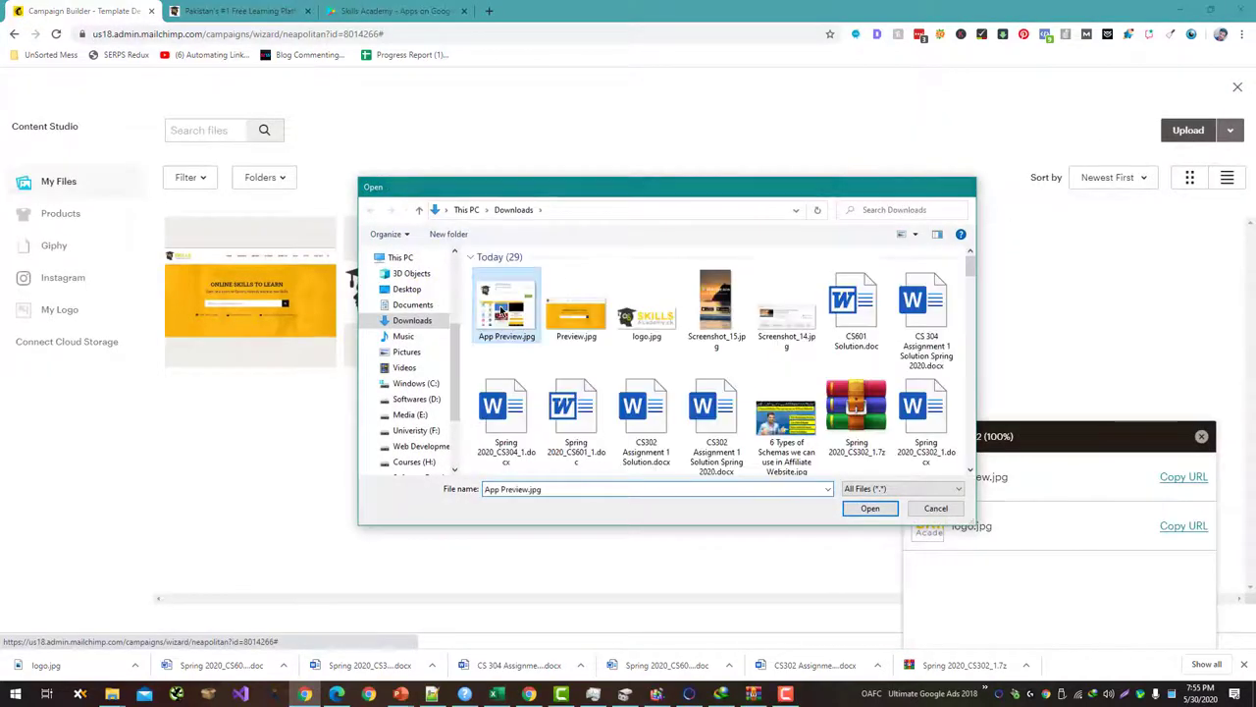
double_click(502, 310)
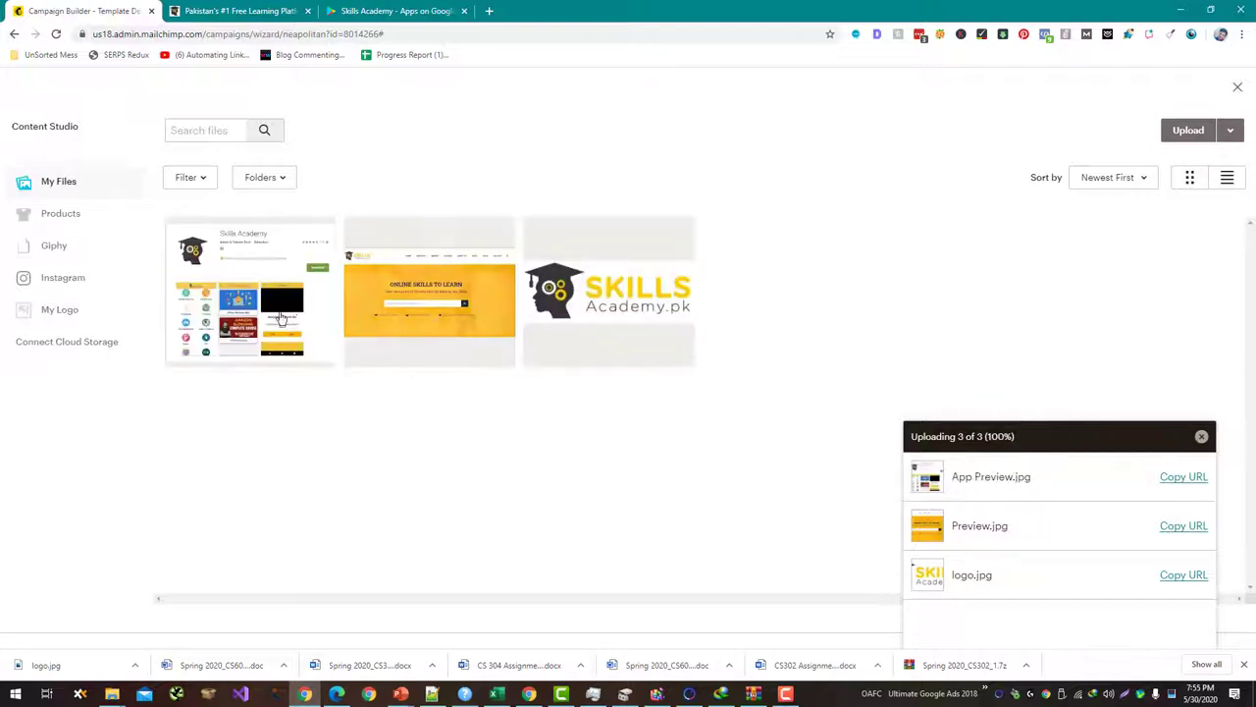
left_click(251, 289)
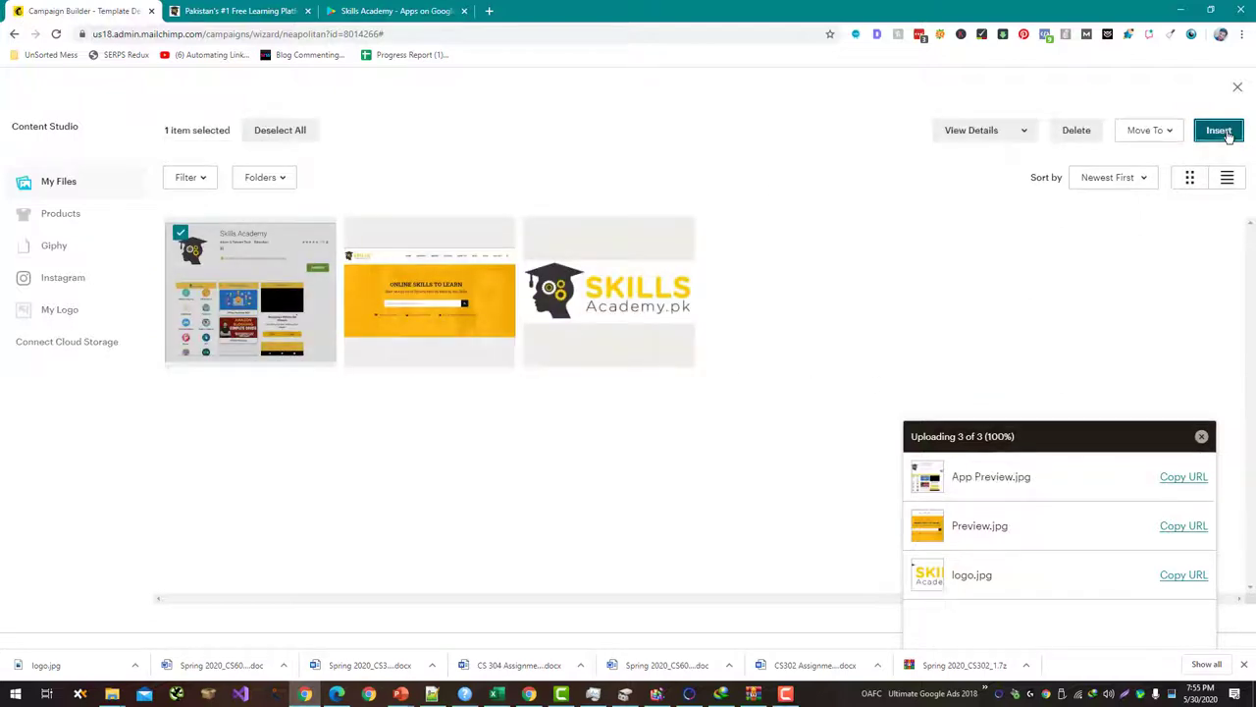
left_click(1225, 132)
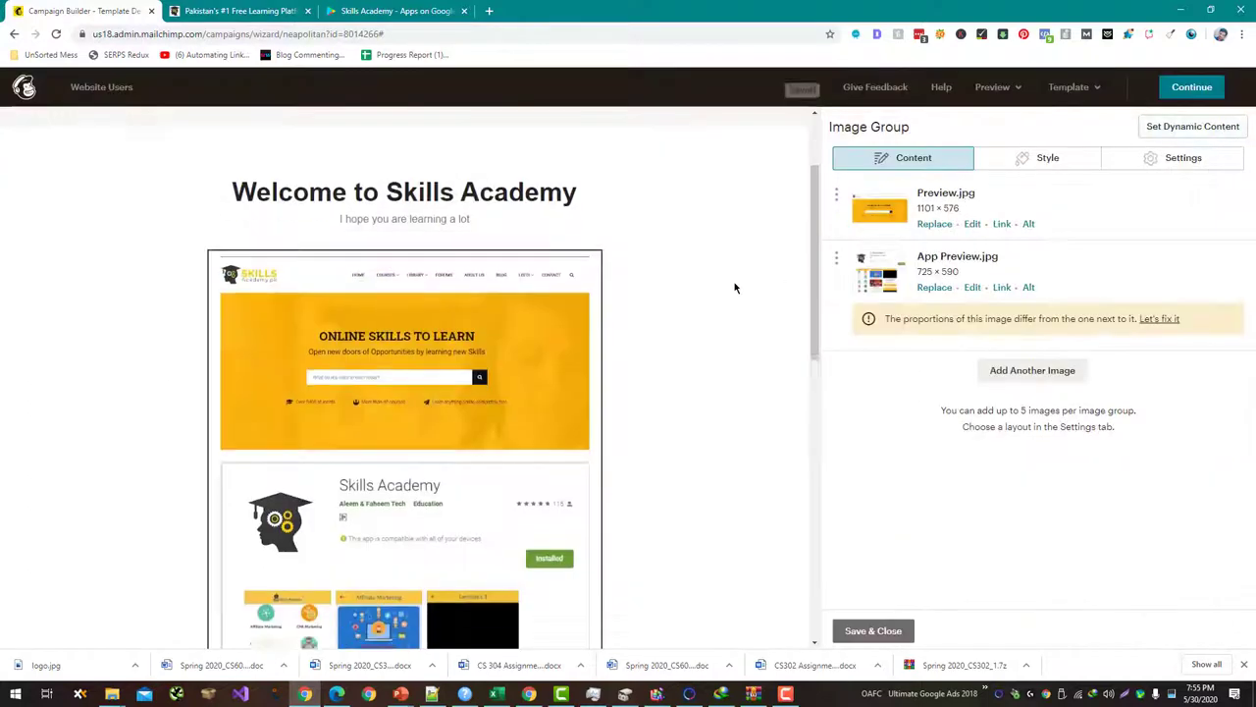
Step: Replace the text in the block below the image group with "We are constantly added new courses on a daily basis."
scroll(734, 285, "down", 2)
scroll(734, 282, "down", 2)
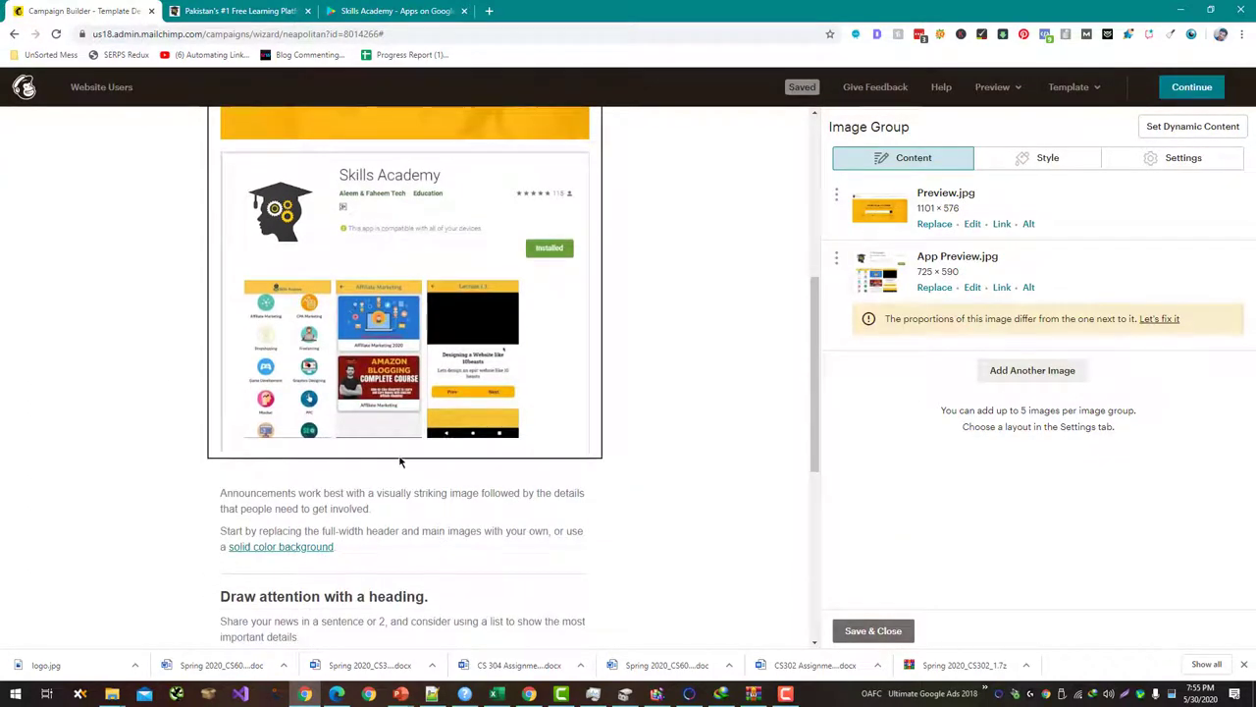
left_click(519, 489)
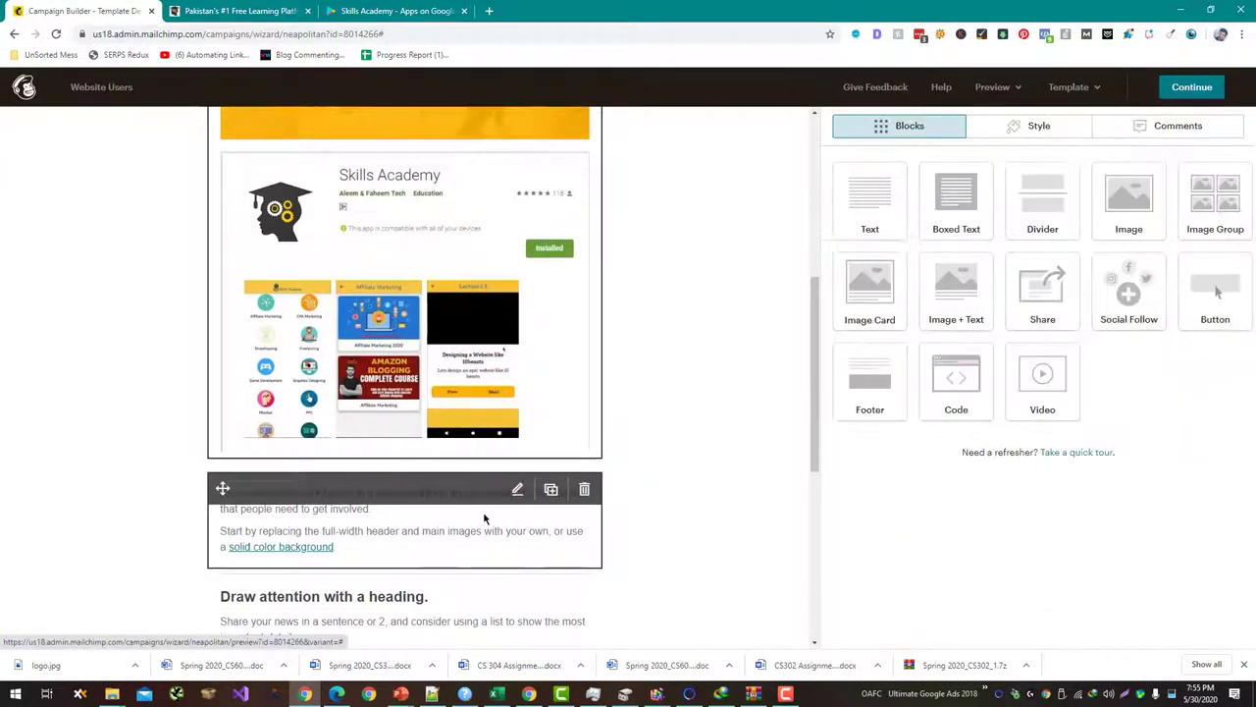
left_click(964, 292)
key("ctrl+a")
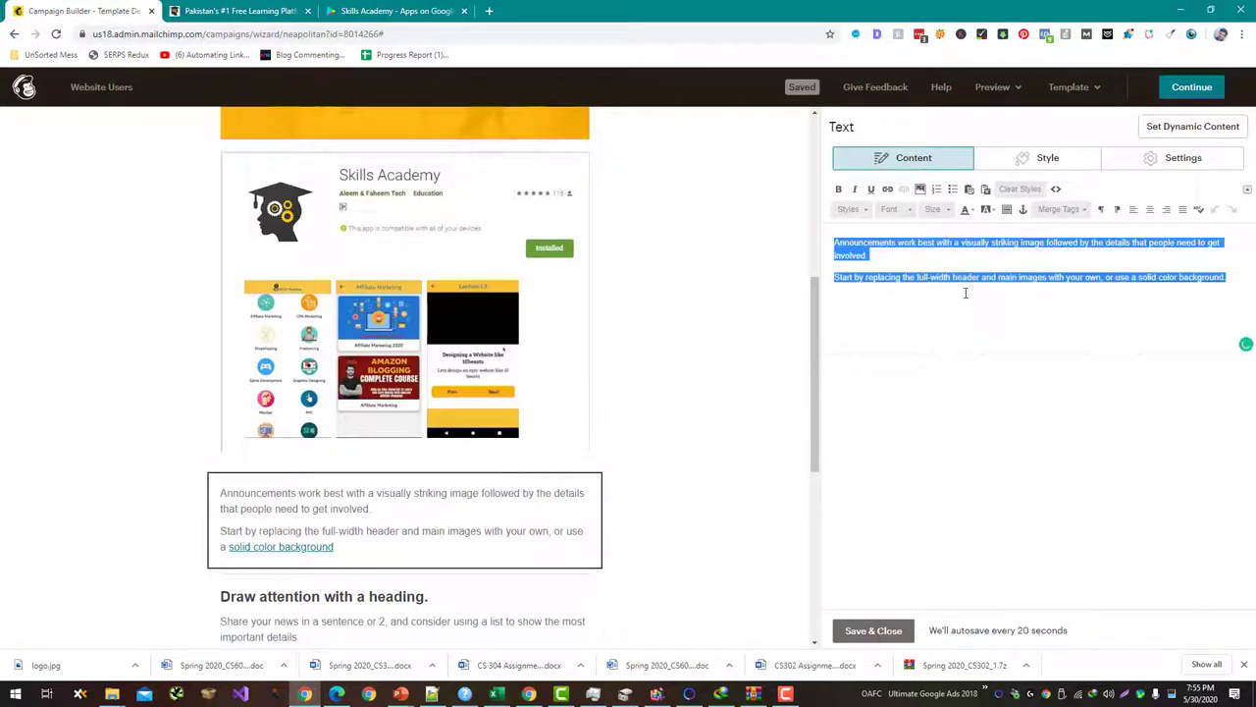
type("We aare consta")
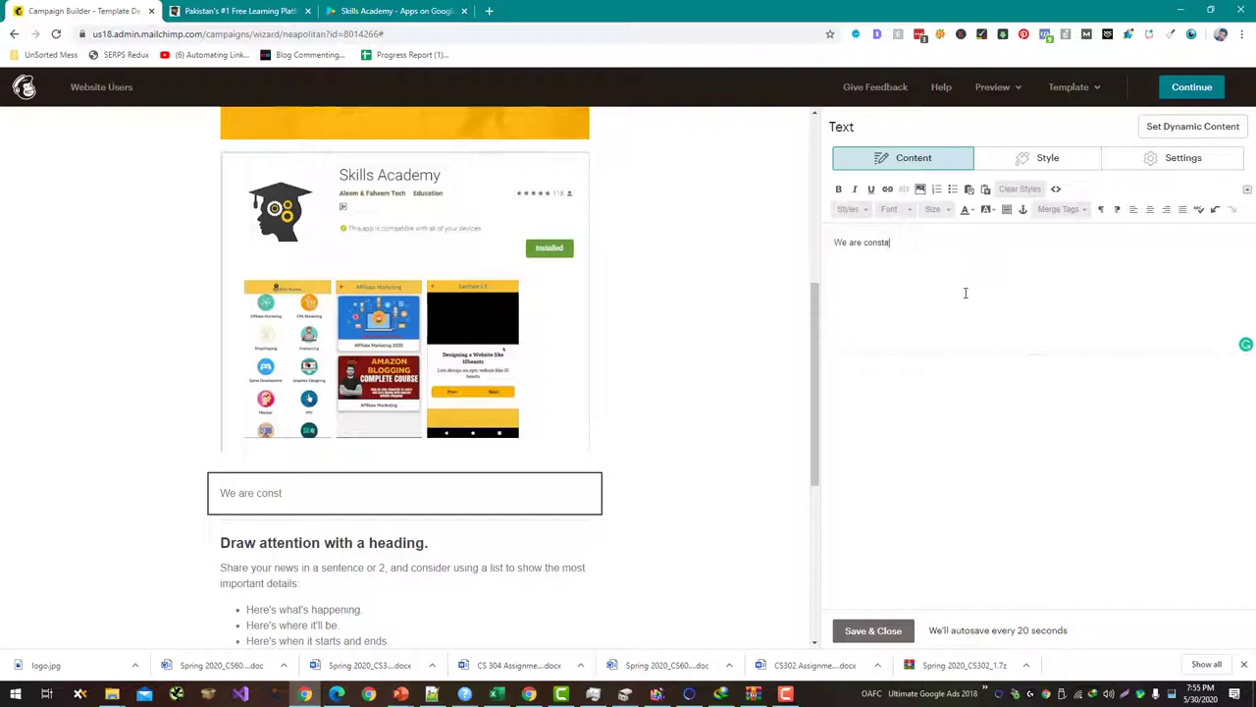
type("ntly added new cour")
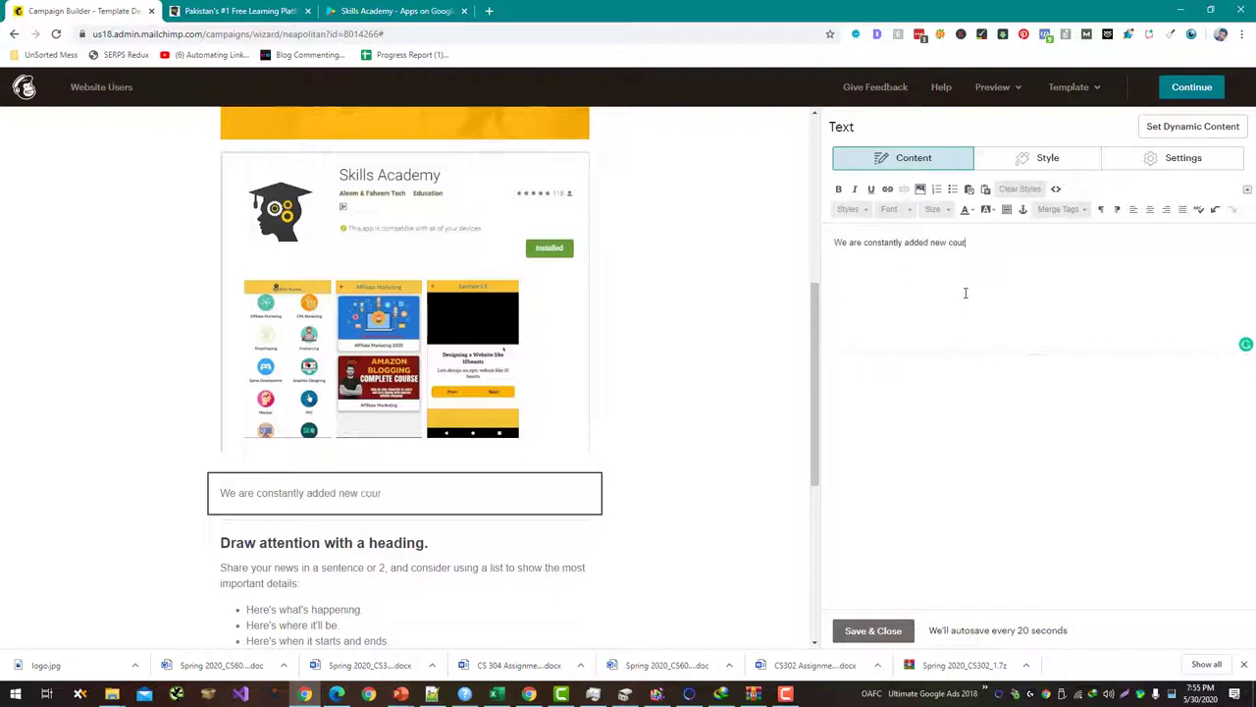
type("ses on daily basis")
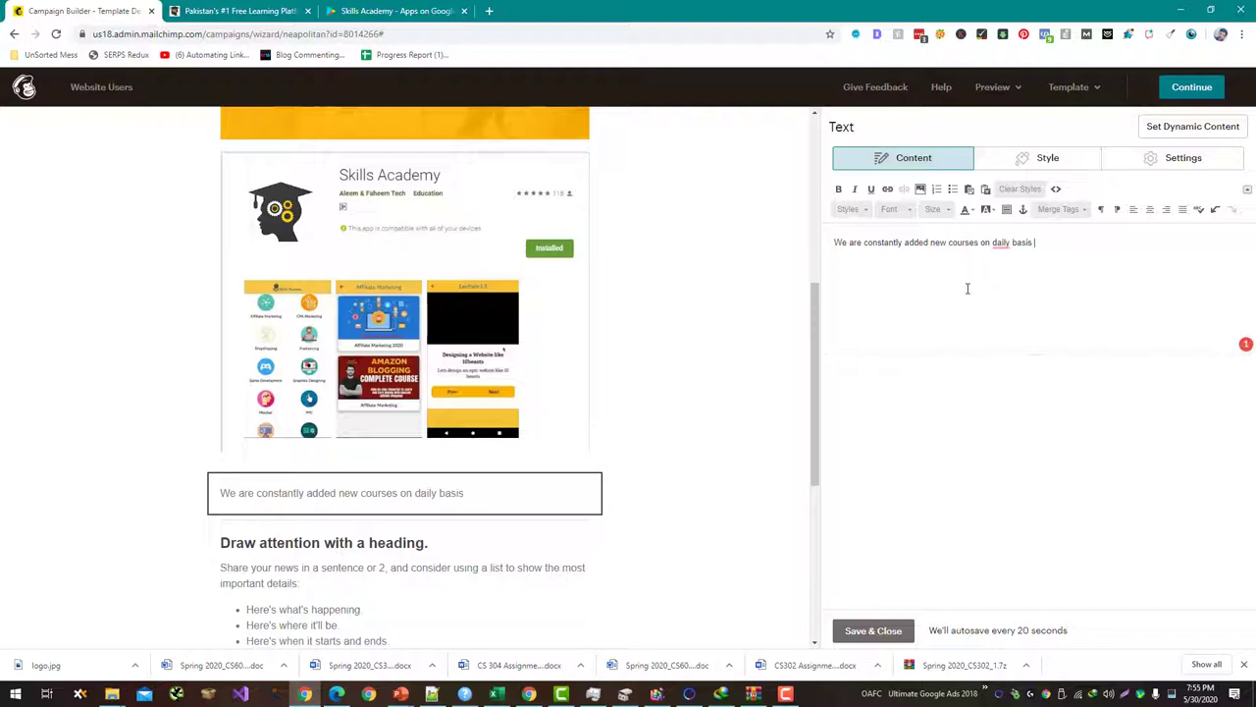
mouse_move(996, 251)
left_click(1015, 274)
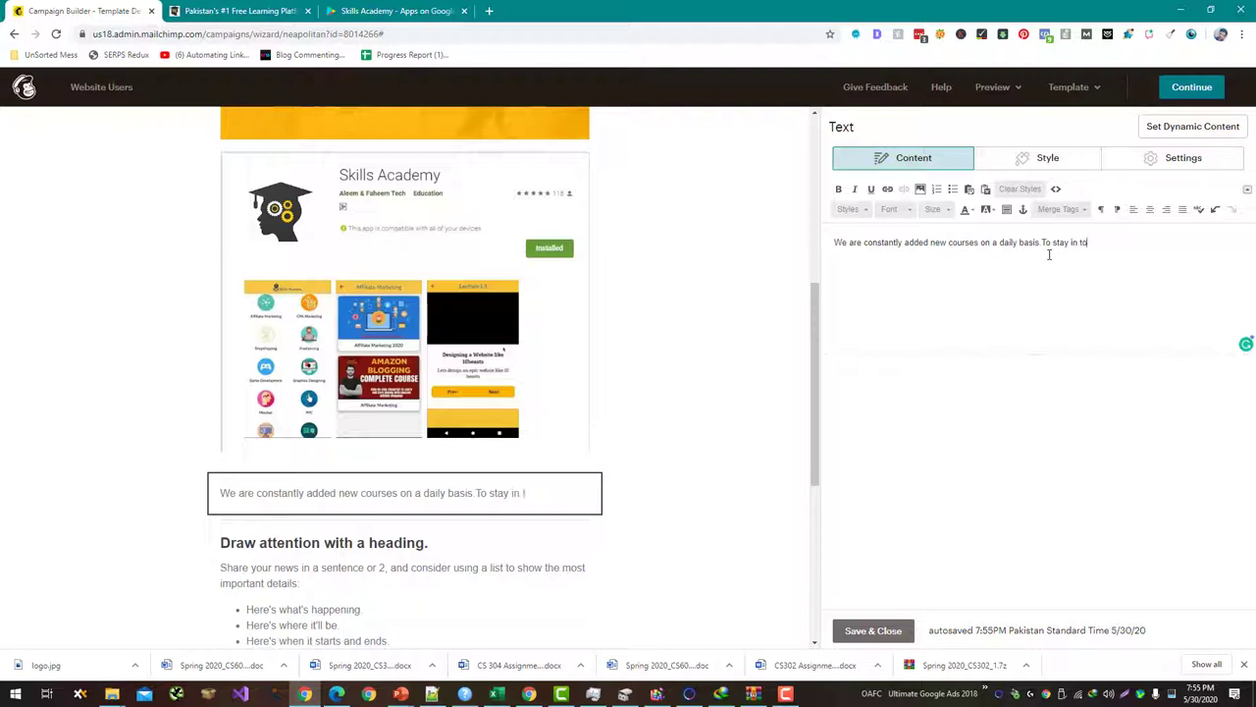
type("uch")
key("BackSpace")
key("BackSpace")
key("BackSpace")
key("BackSpace")
key("BackSpace")
key("BackSpace")
key("BackSpace")
key("BackSpace")
key("BackSpace")
key("BackSpace")
key("BackSpace")
key("BackSpace")
key("BackSpace")
key("BackSpace")
key("BackSpace")
Step: Add "We have recently launched our andriod app so you could stay in touch with us at anywhere anytime" to the text block
type("We have recently launched our an")
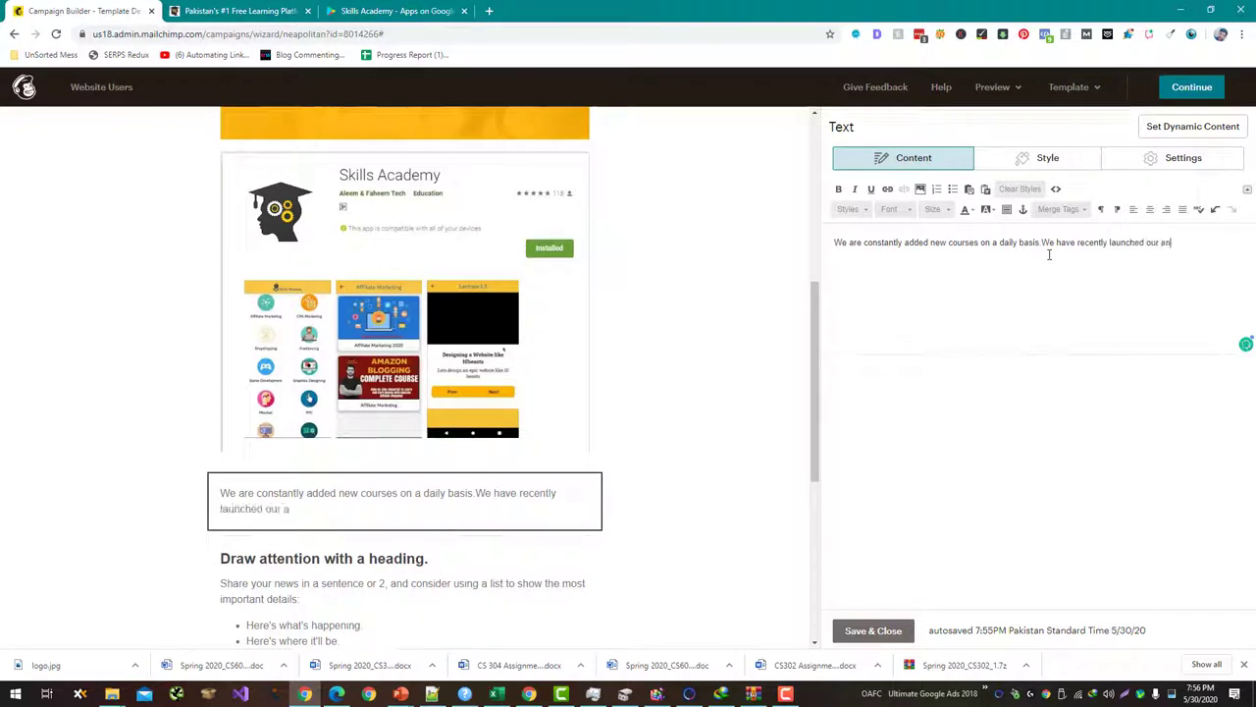
type("driod o")
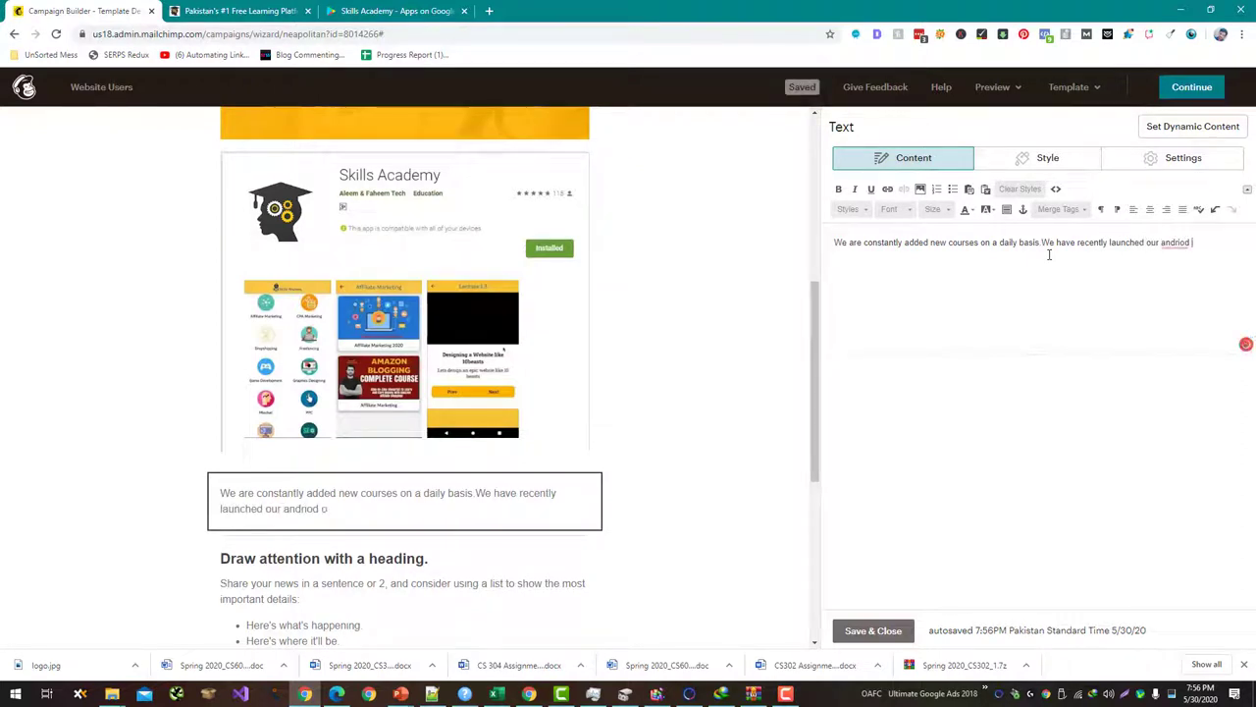
key("BackSpace")
type("app so you could stay")
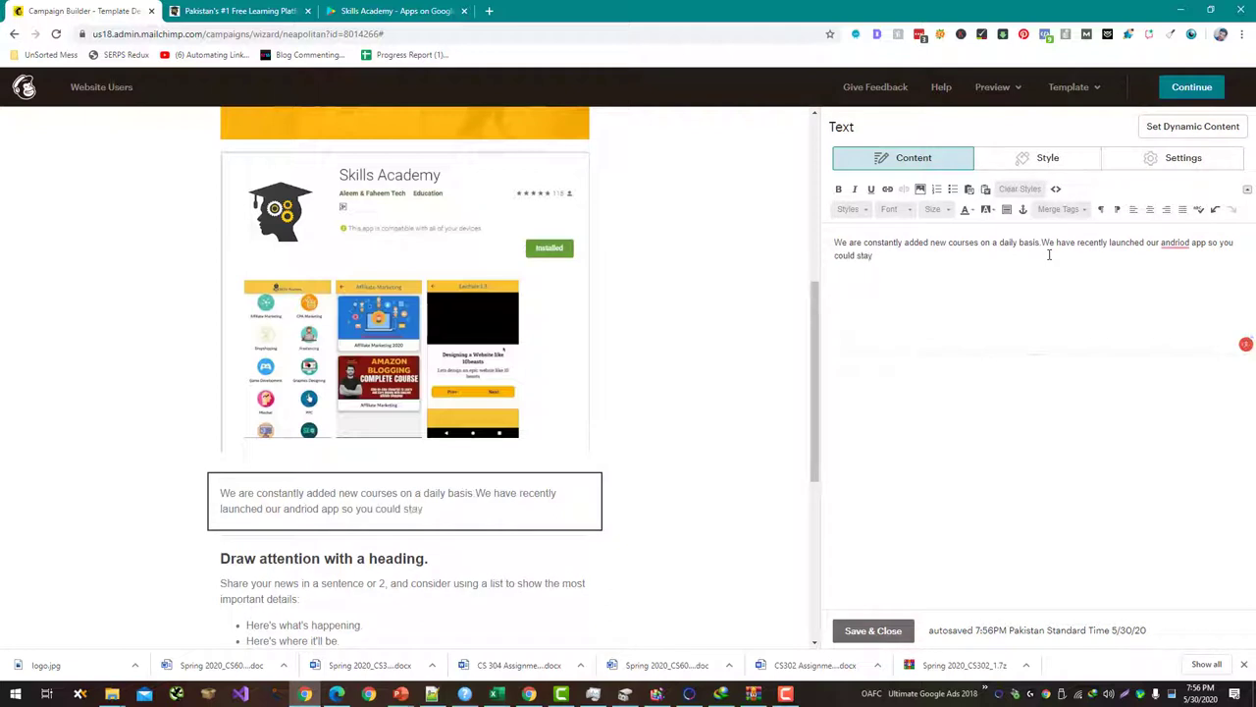
type(" in touch with us at anywhere an")
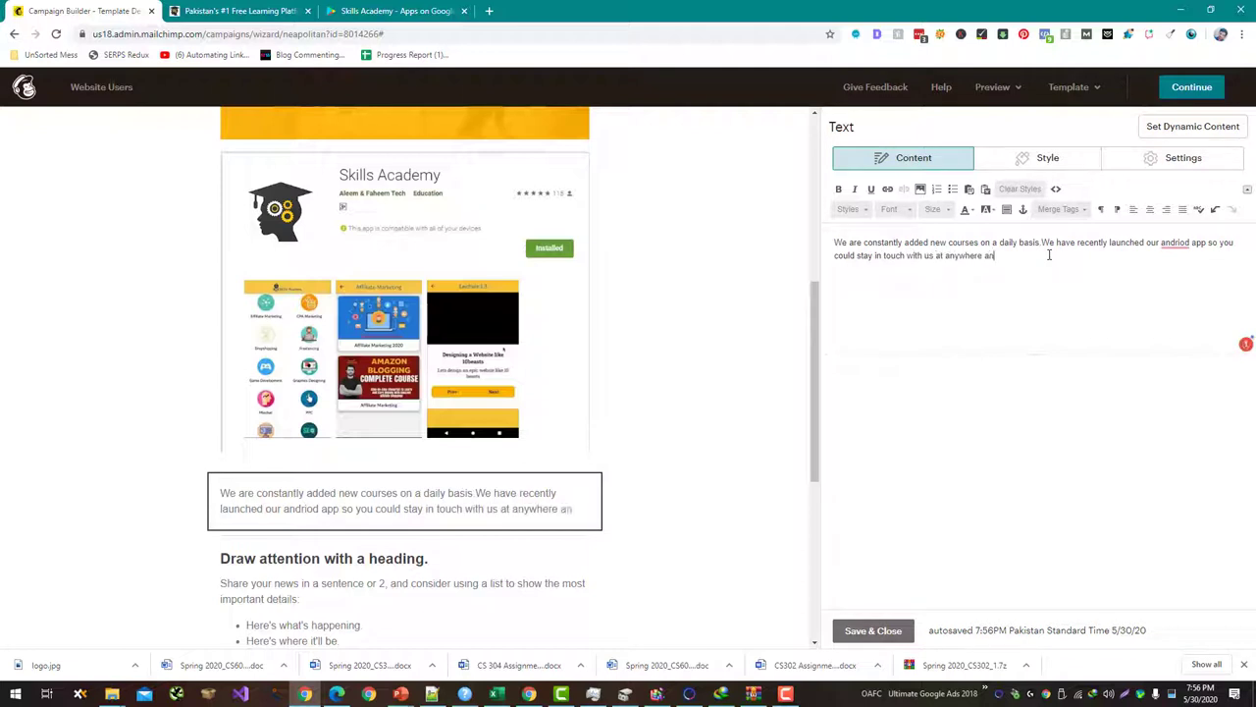
type("e.")
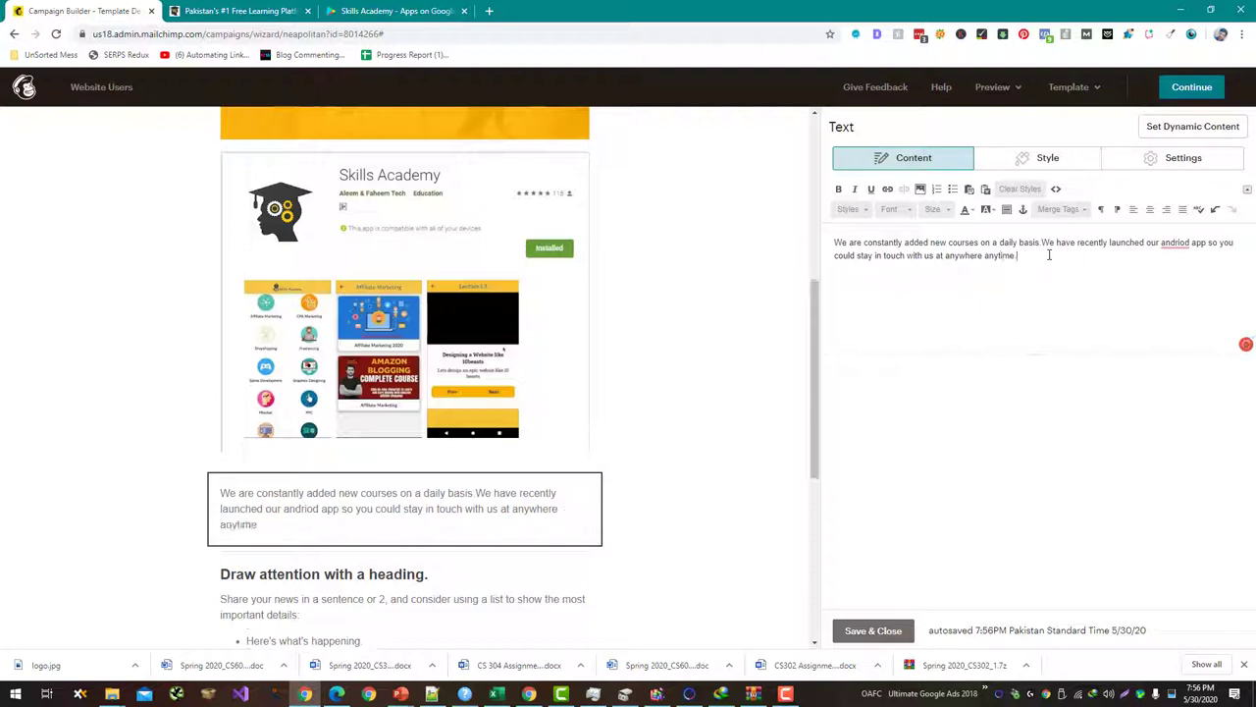
scroll(402, 488, "down", 1)
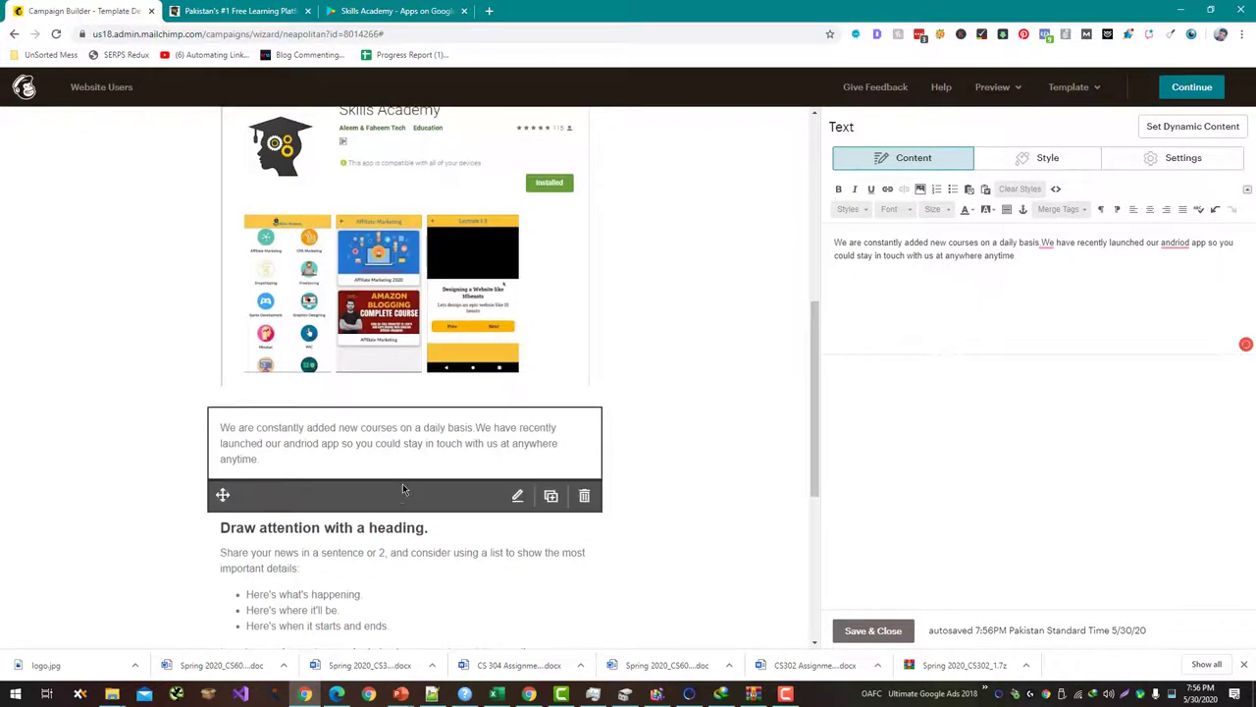
left_click(550, 498)
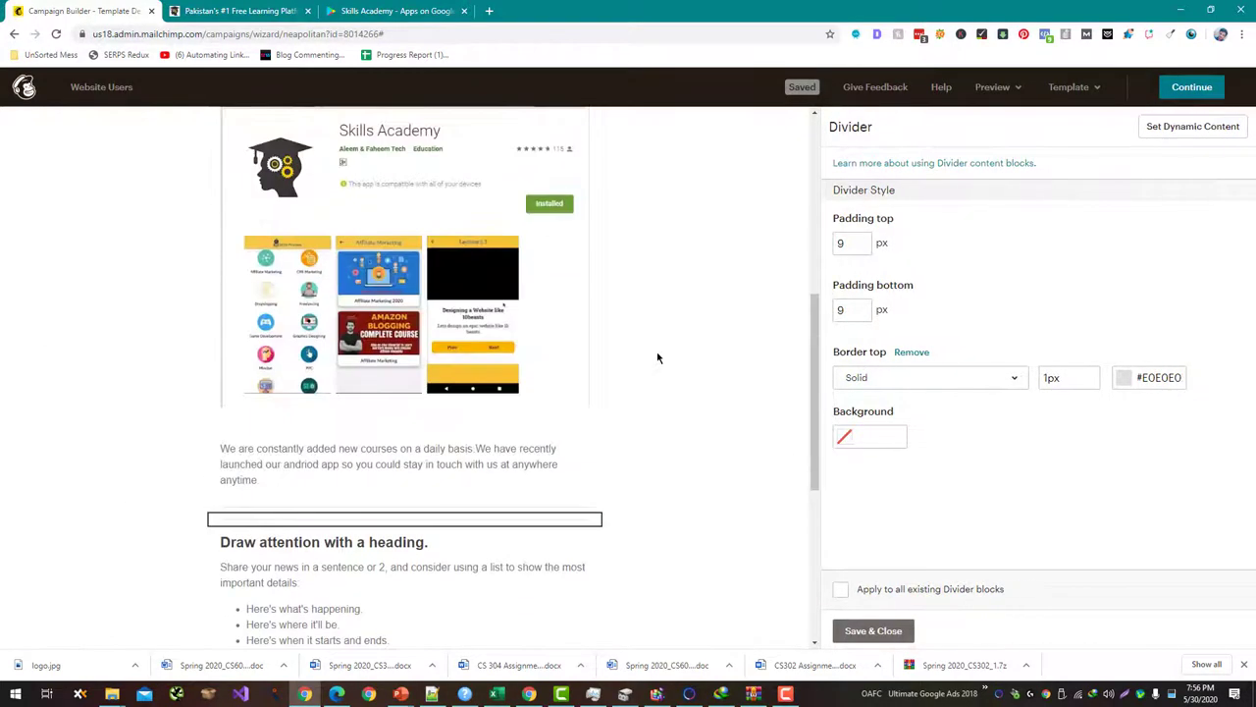
scroll(658, 371, "down", 1)
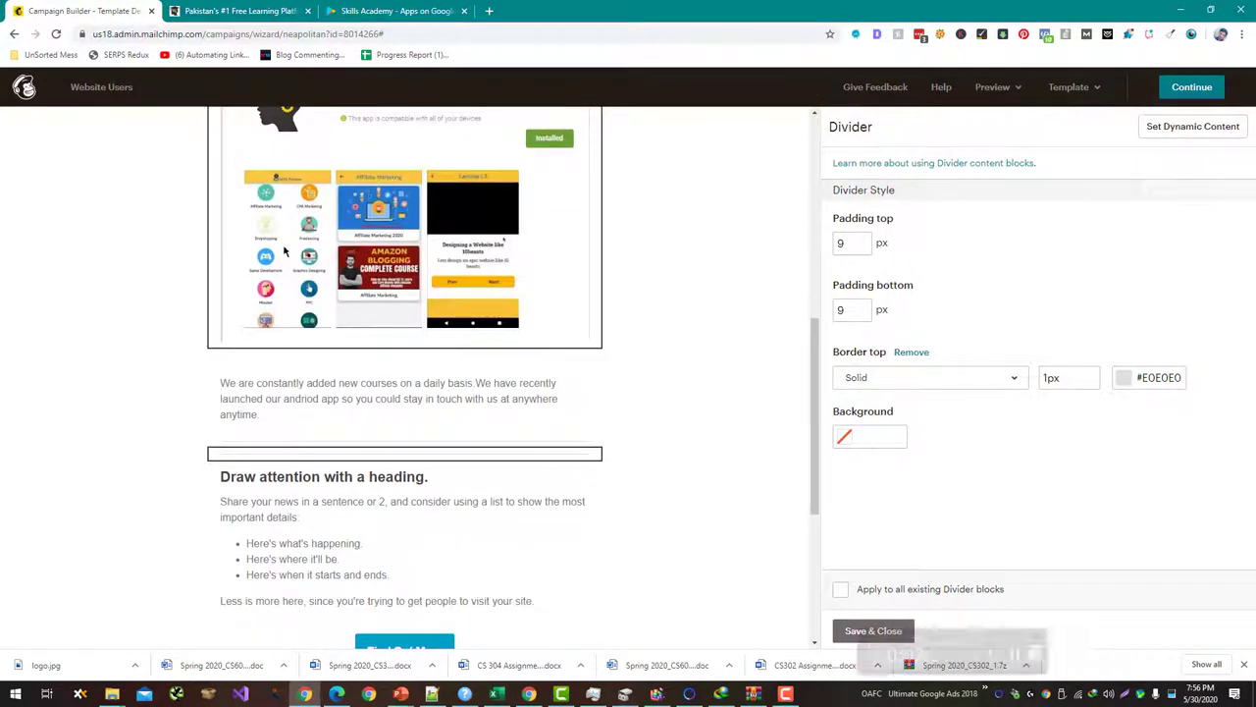
mouse_move(474, 459)
left_click(585, 452)
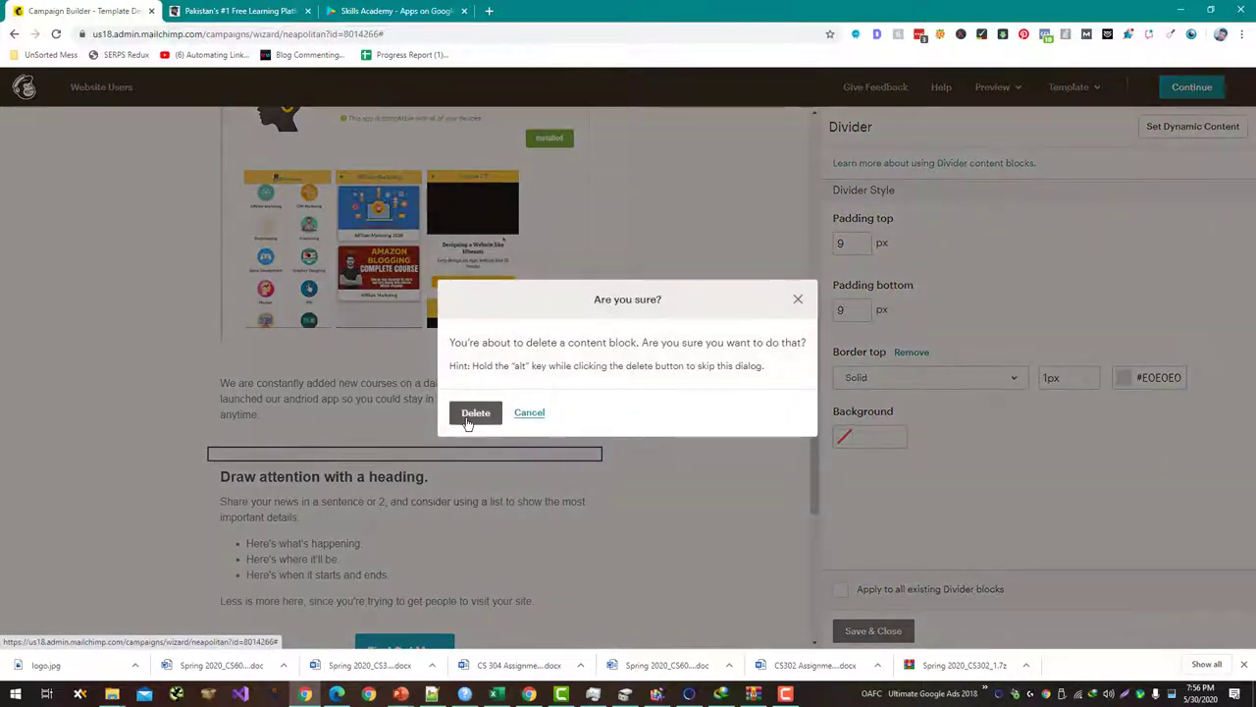
left_click(471, 416)
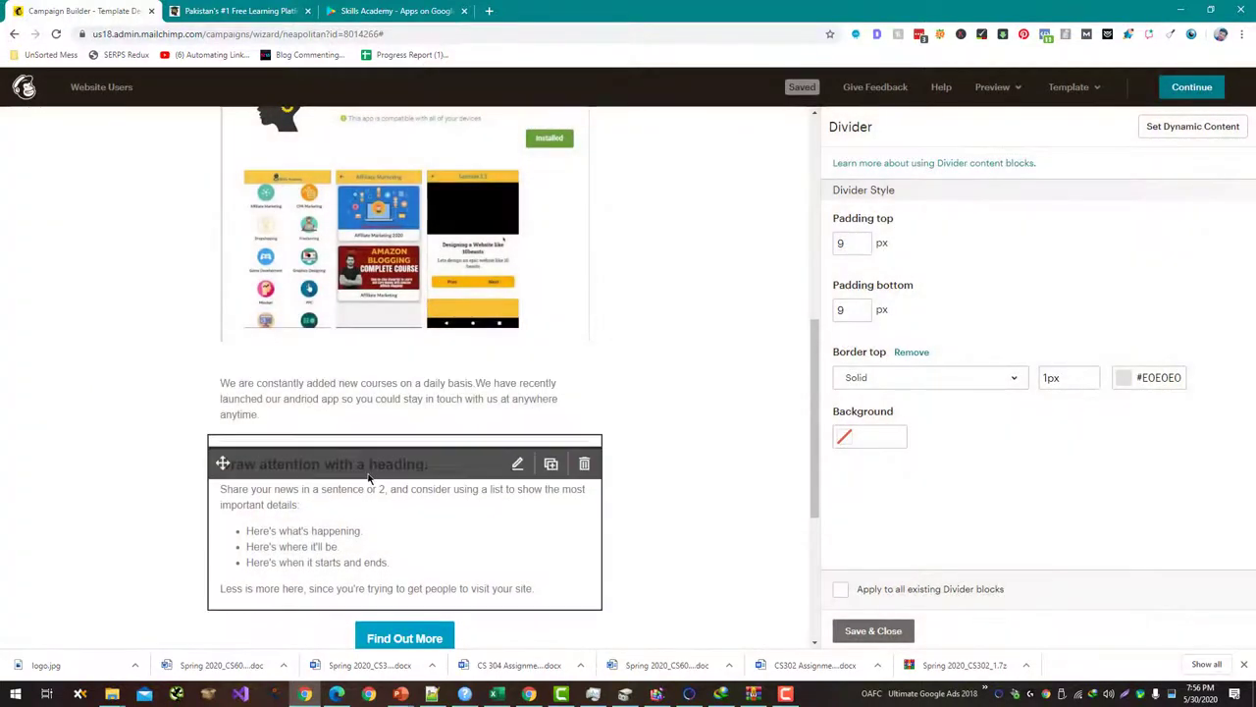
Step: Replace the "Draw attention" block's text with "Our Founder [founder's full name] has also started a channel recently to create exclusive courses for Skills Academy."
left_click(518, 467)
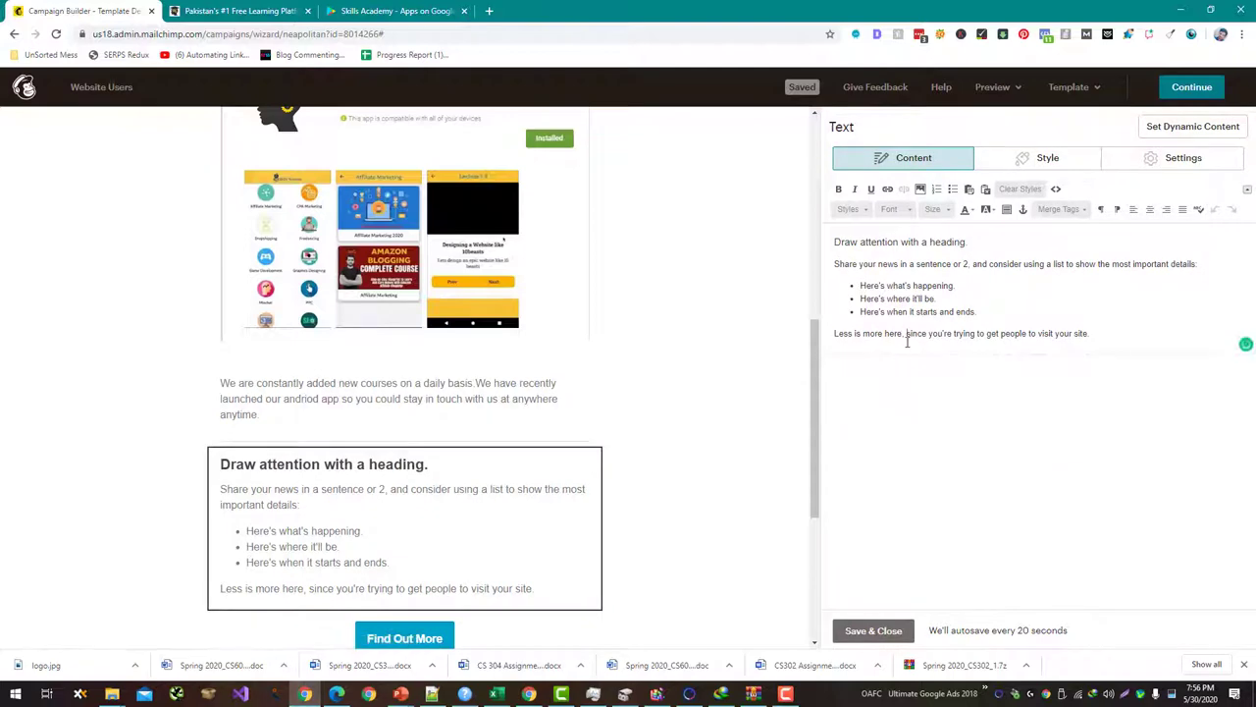
key("ctrl+a")
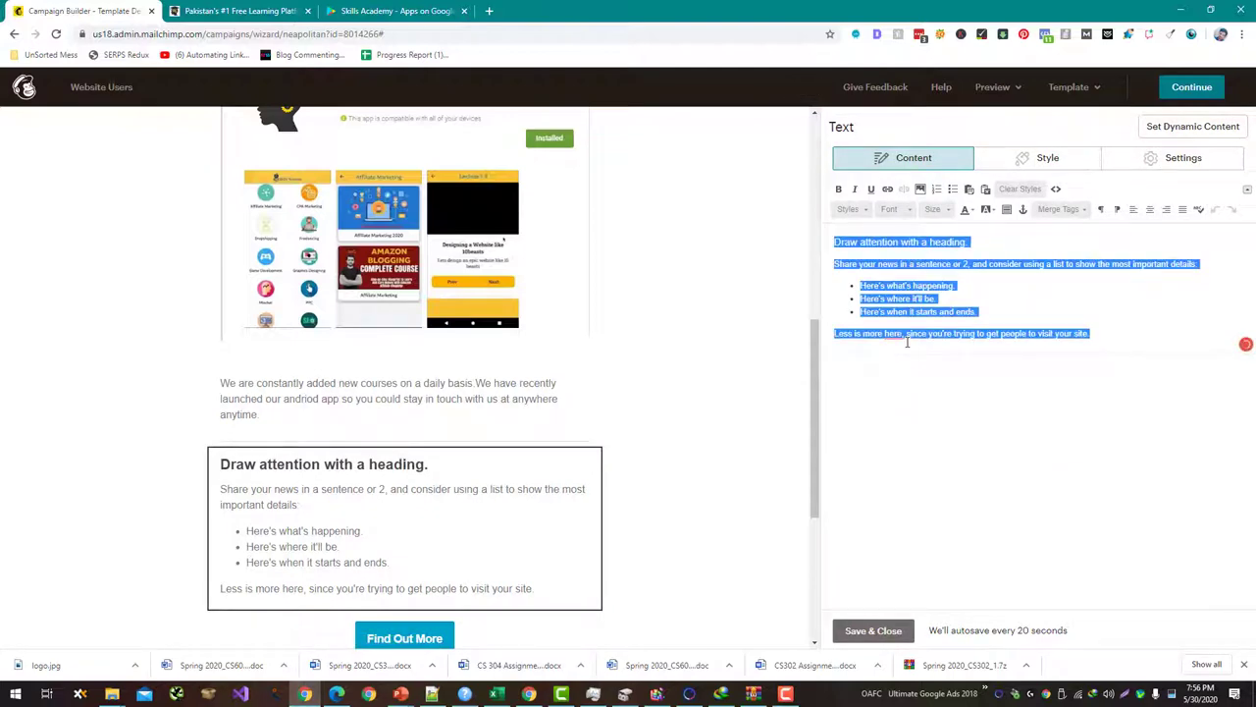
type("Our Foun")
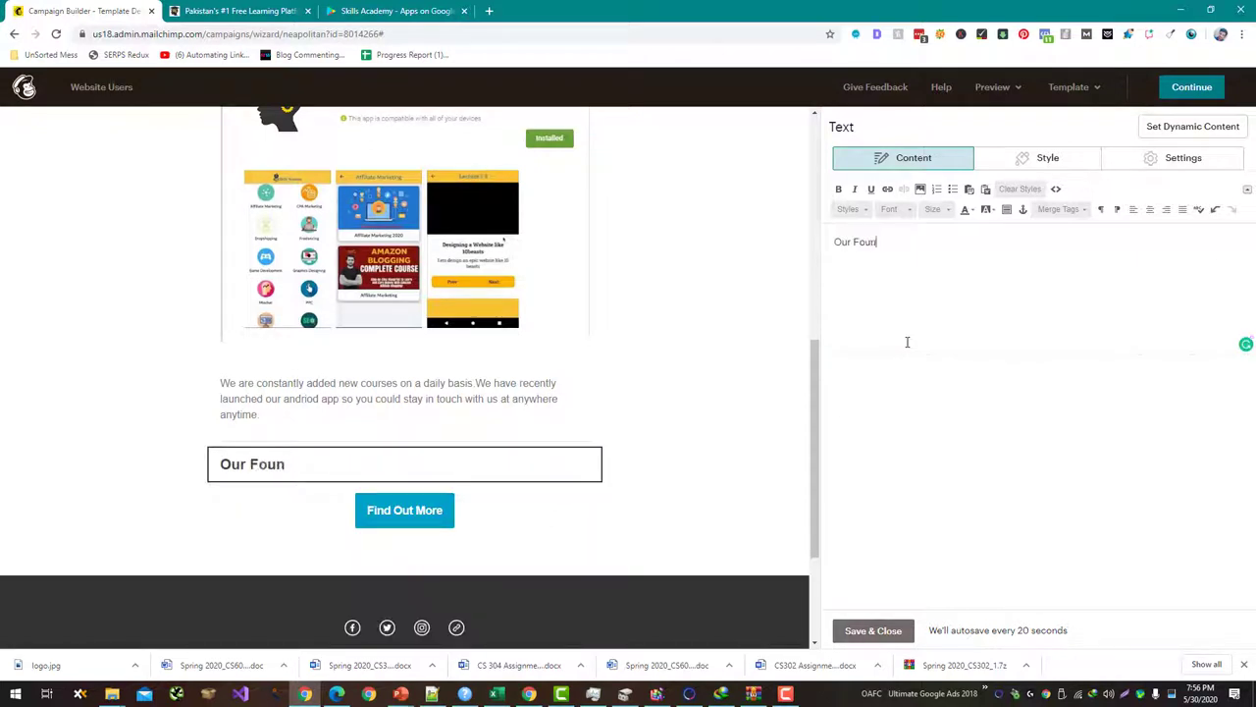
type("der Aleem")
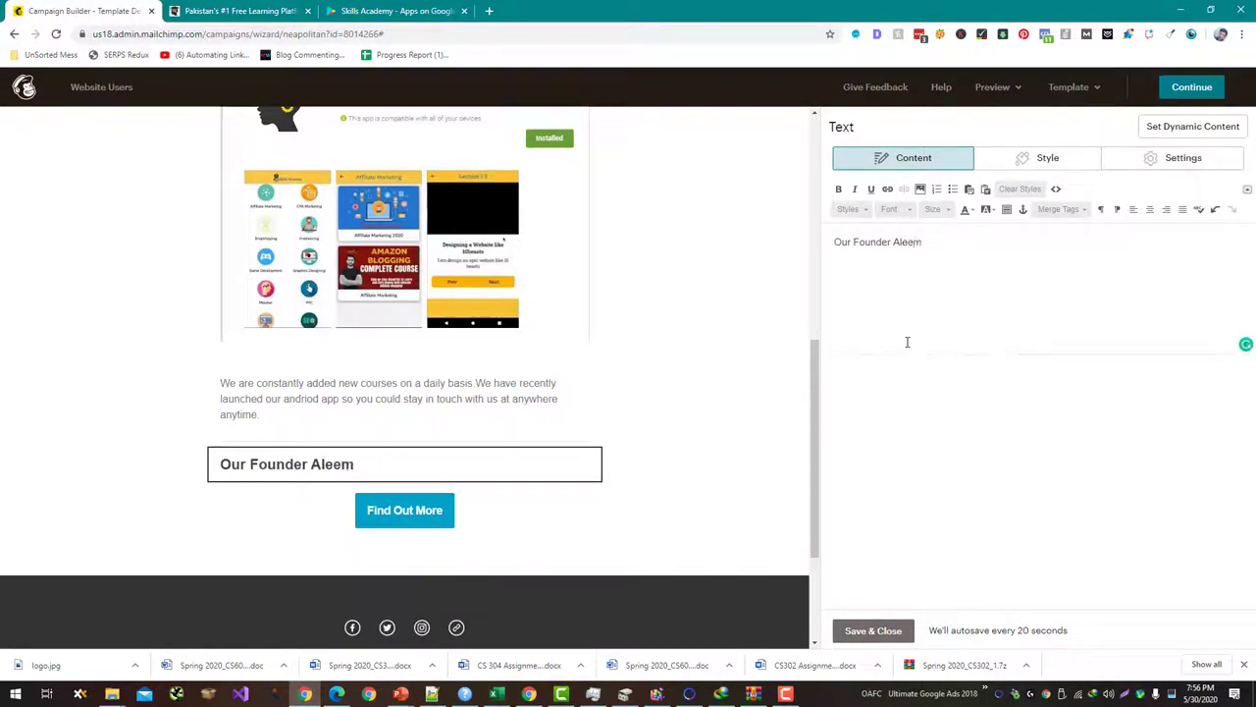
type(" Iqbal has a")
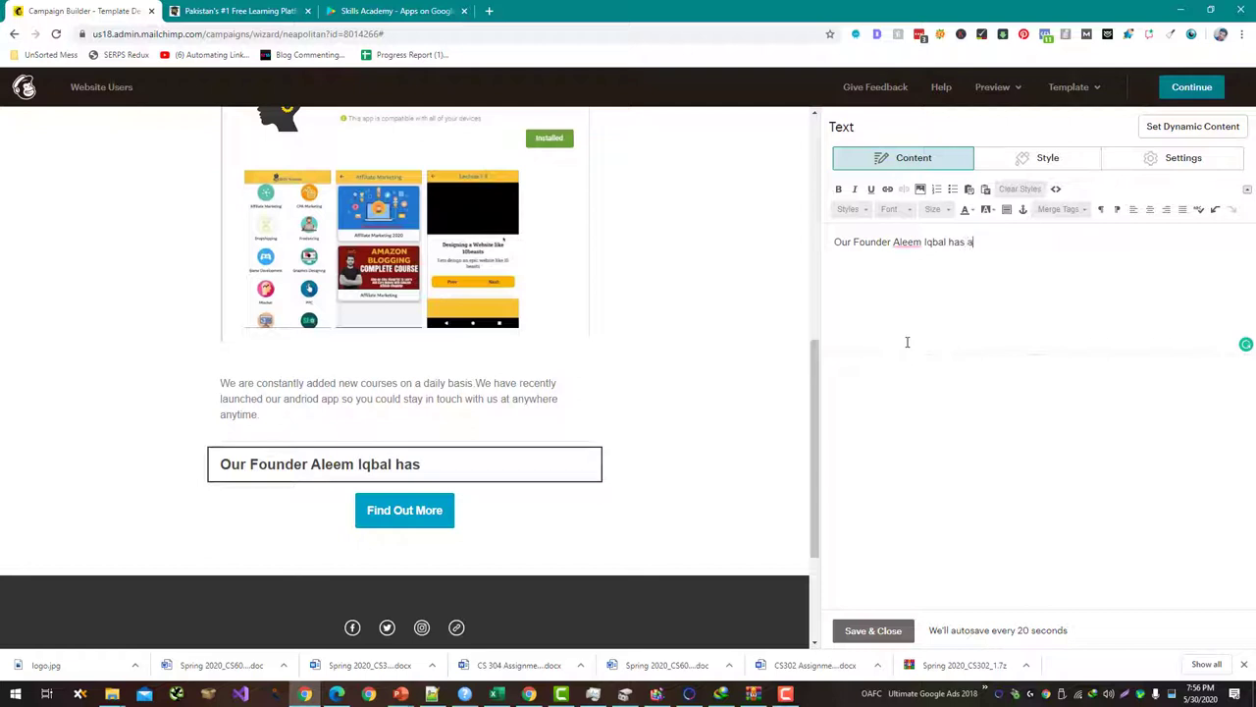
type("lso started ")
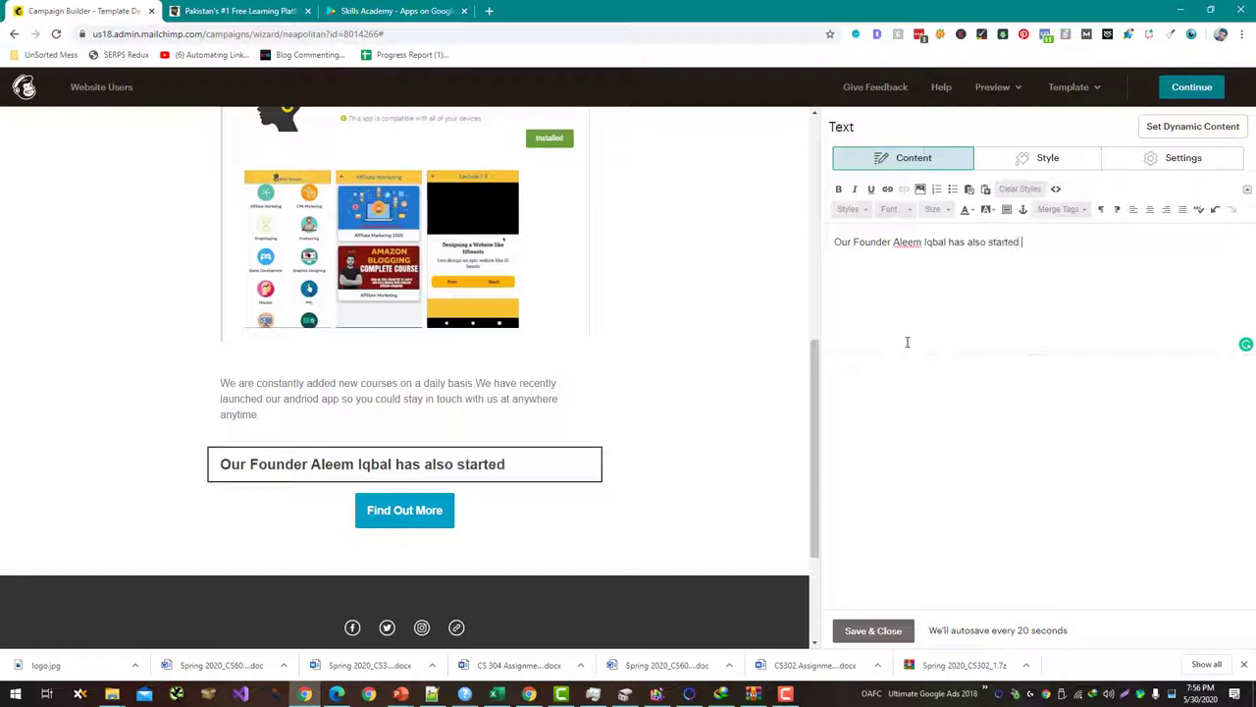
type("a channel")
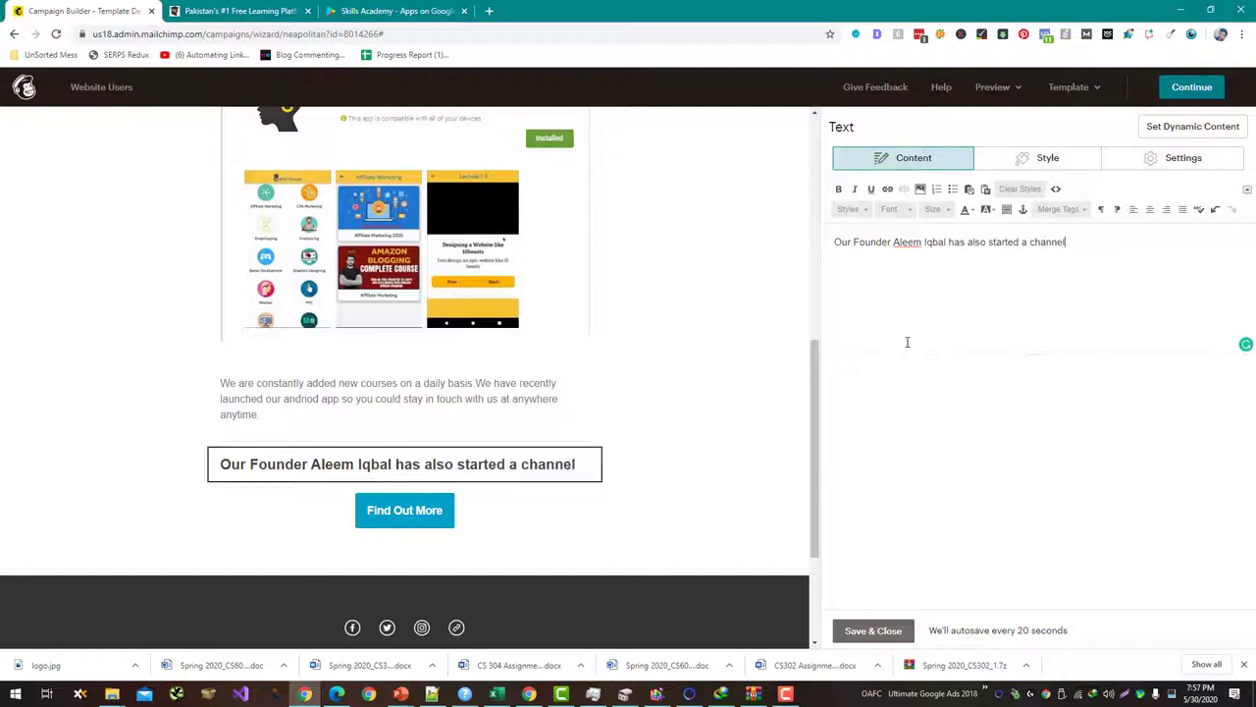
type(" recently to create e")
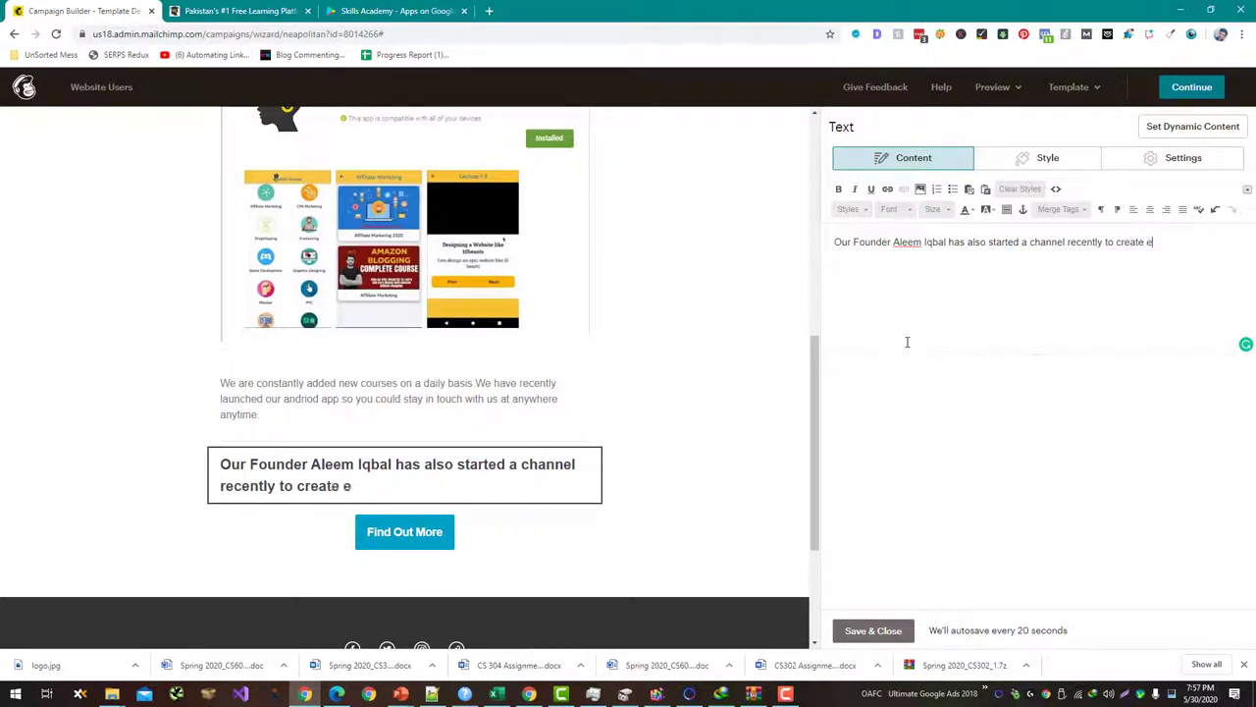
type("xclusive ")
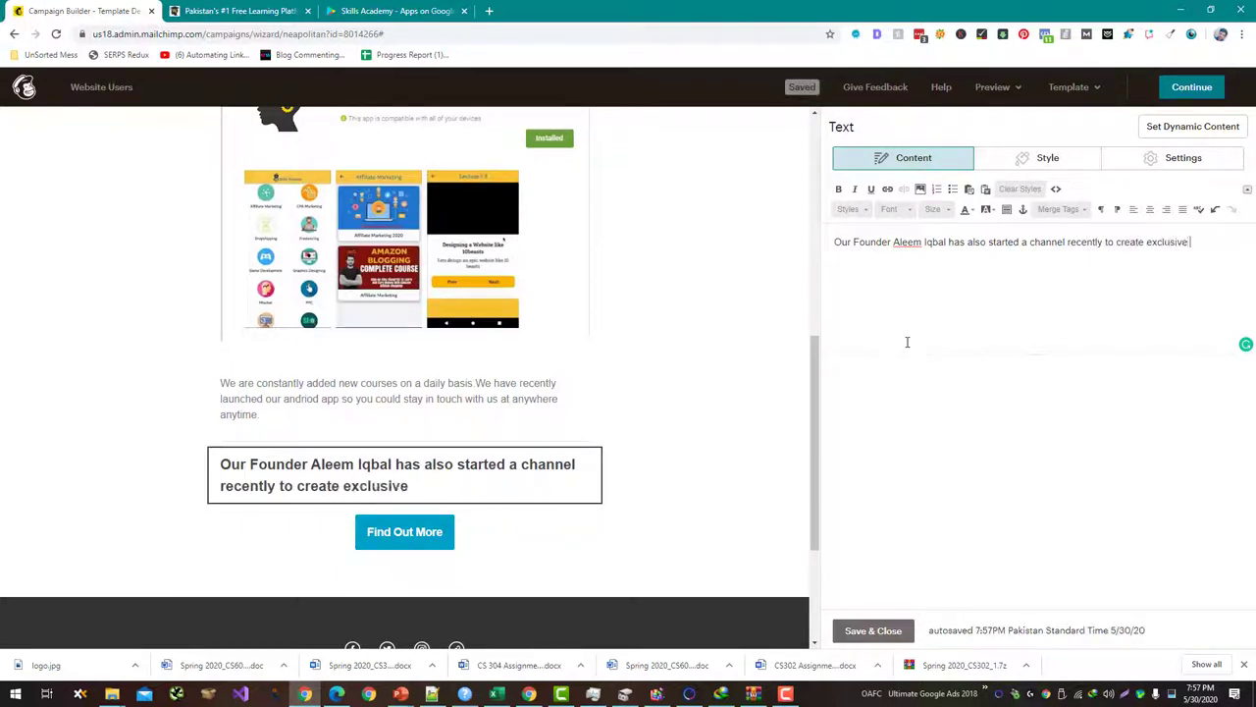
type("courses for Skills A")
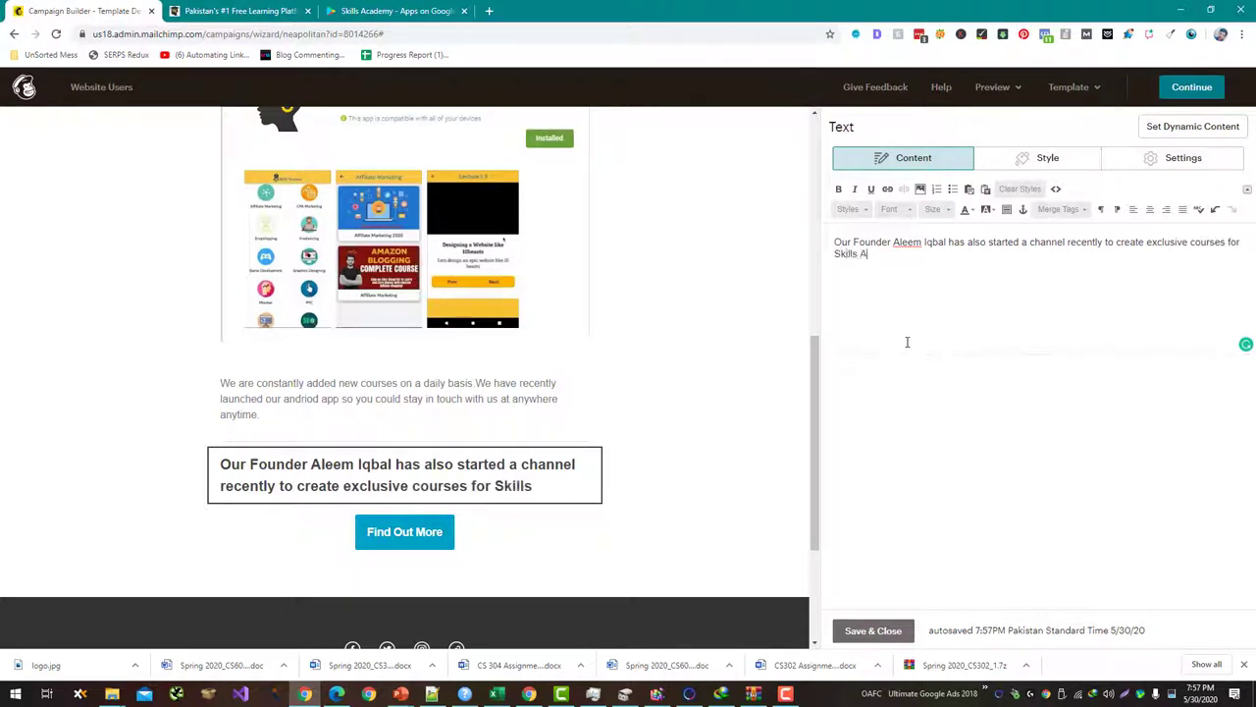
type("cademy")
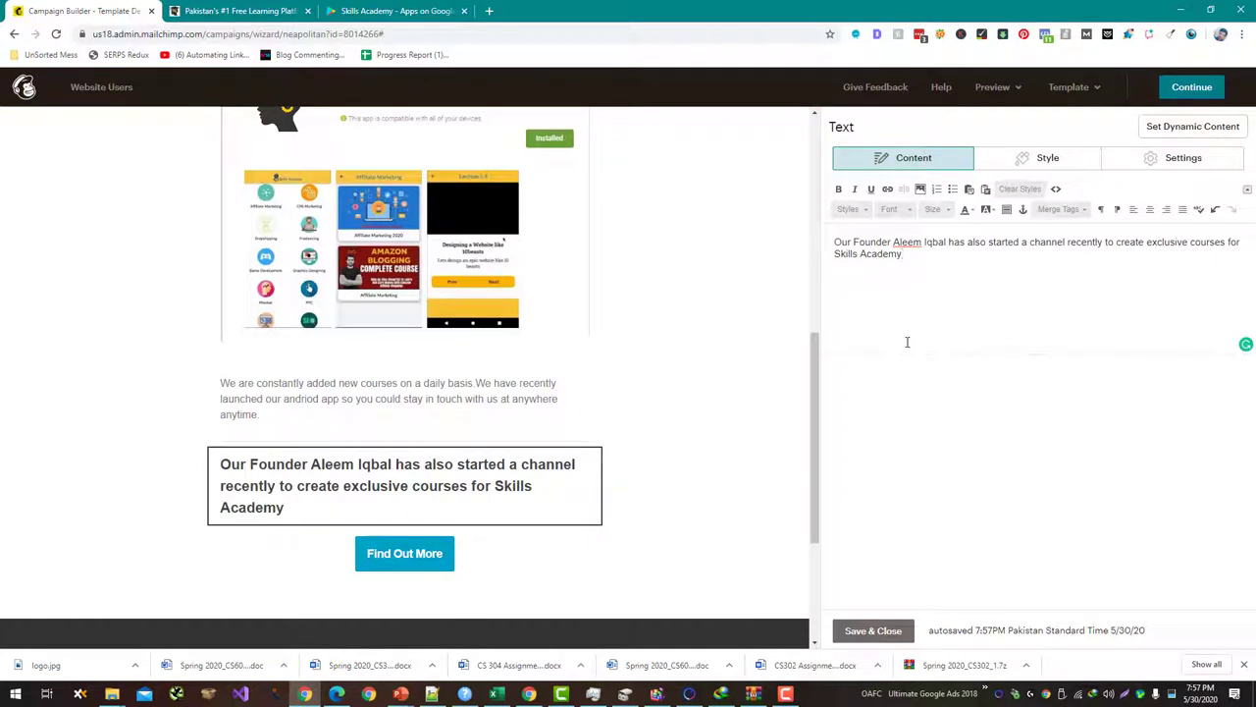
type(".")
right_click(893, 359)
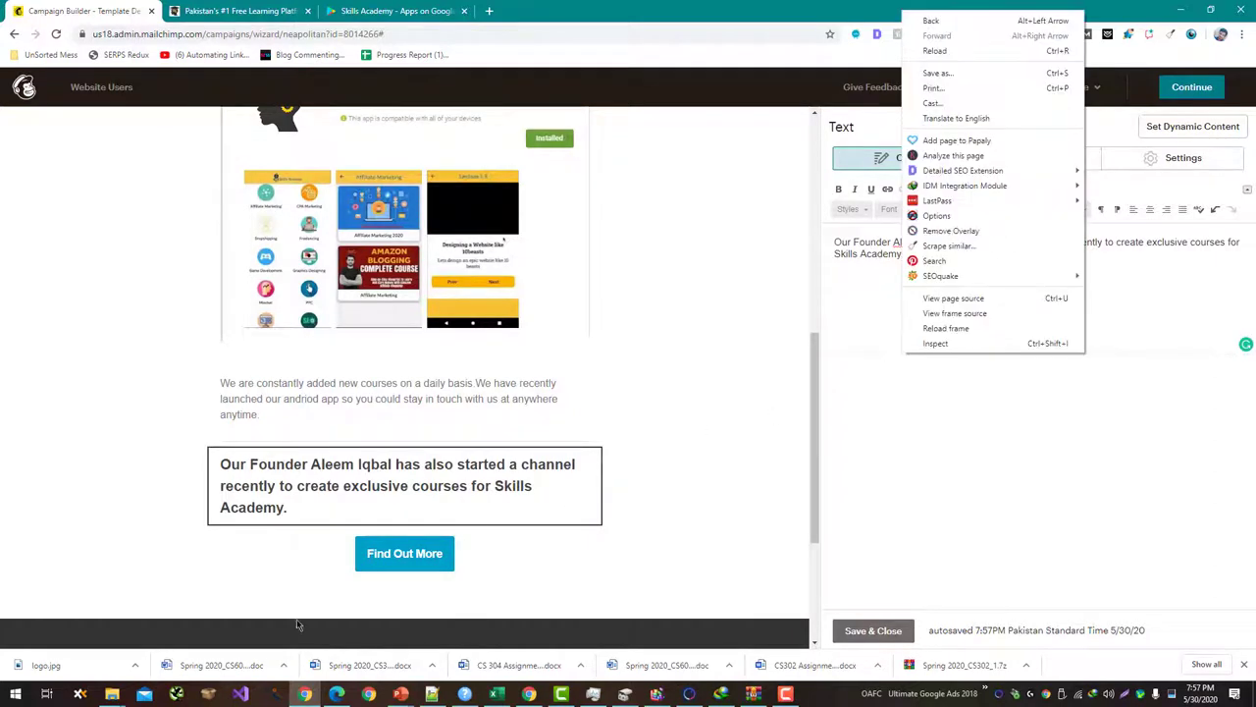
Step: Change the Find Out More button's text to "Learn from" followed by the founder's first name
left_click(379, 564)
left_click(423, 561)
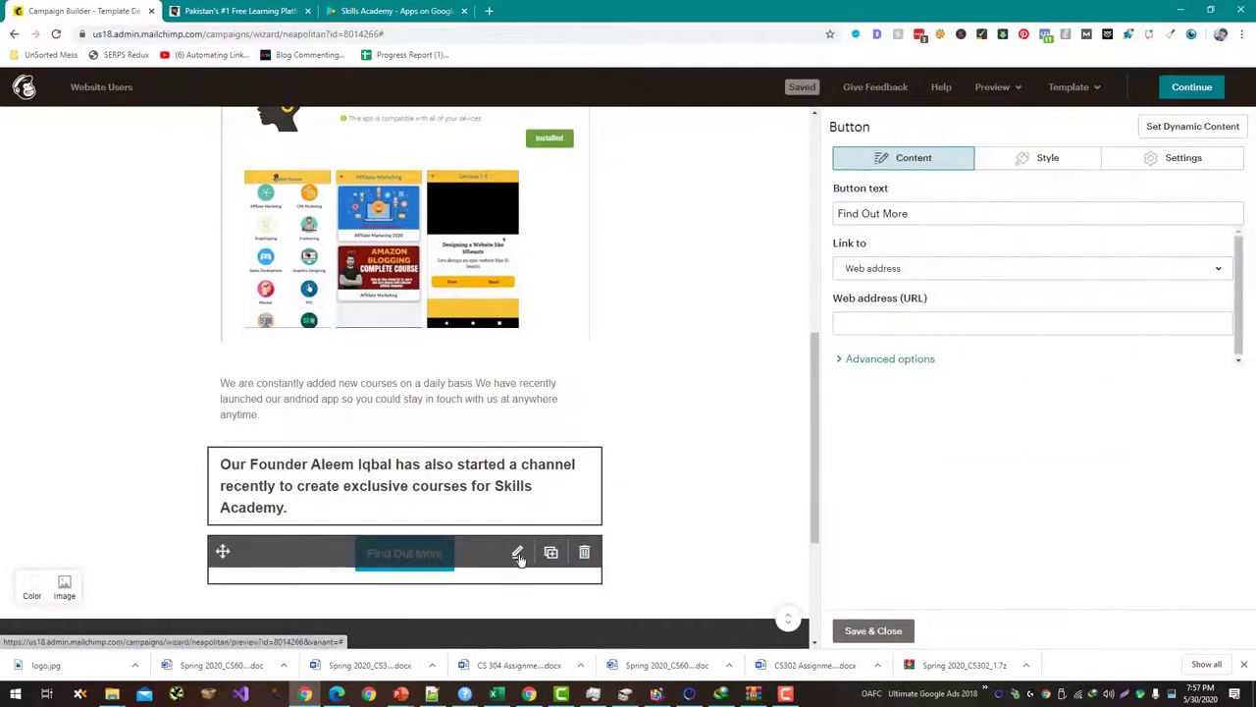
left_click(910, 215)
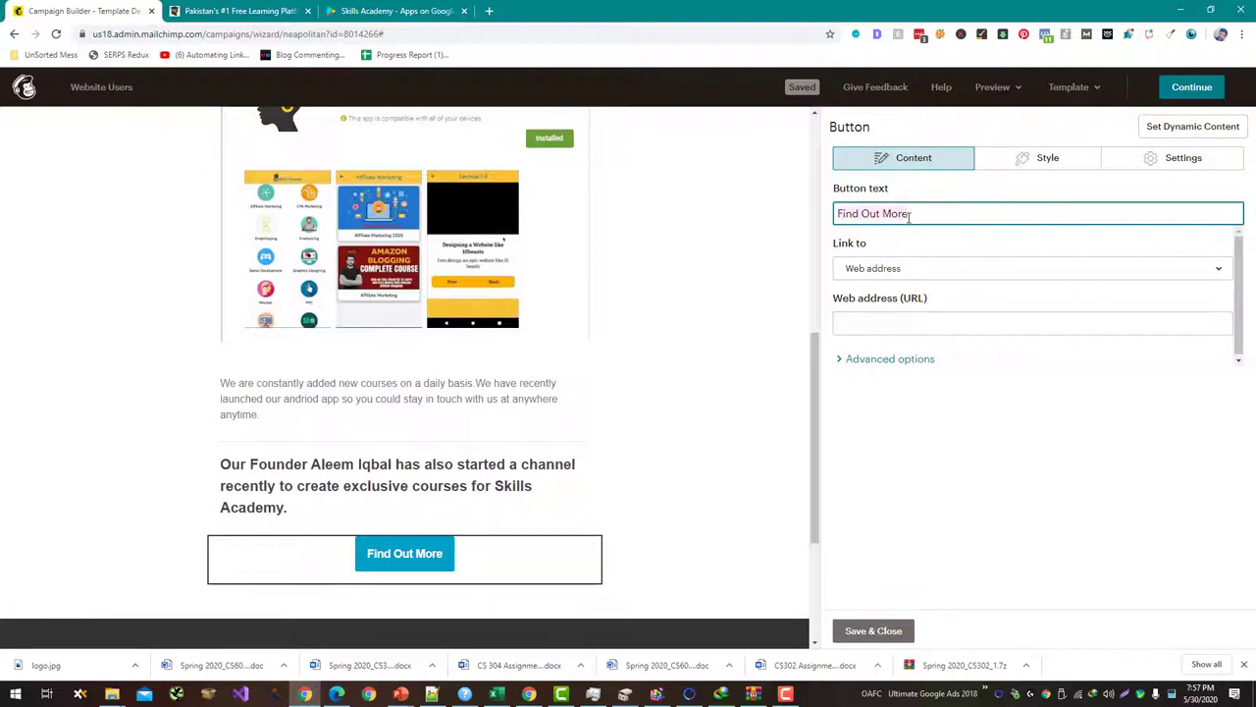
key("ctrl+a")
type("Learn")
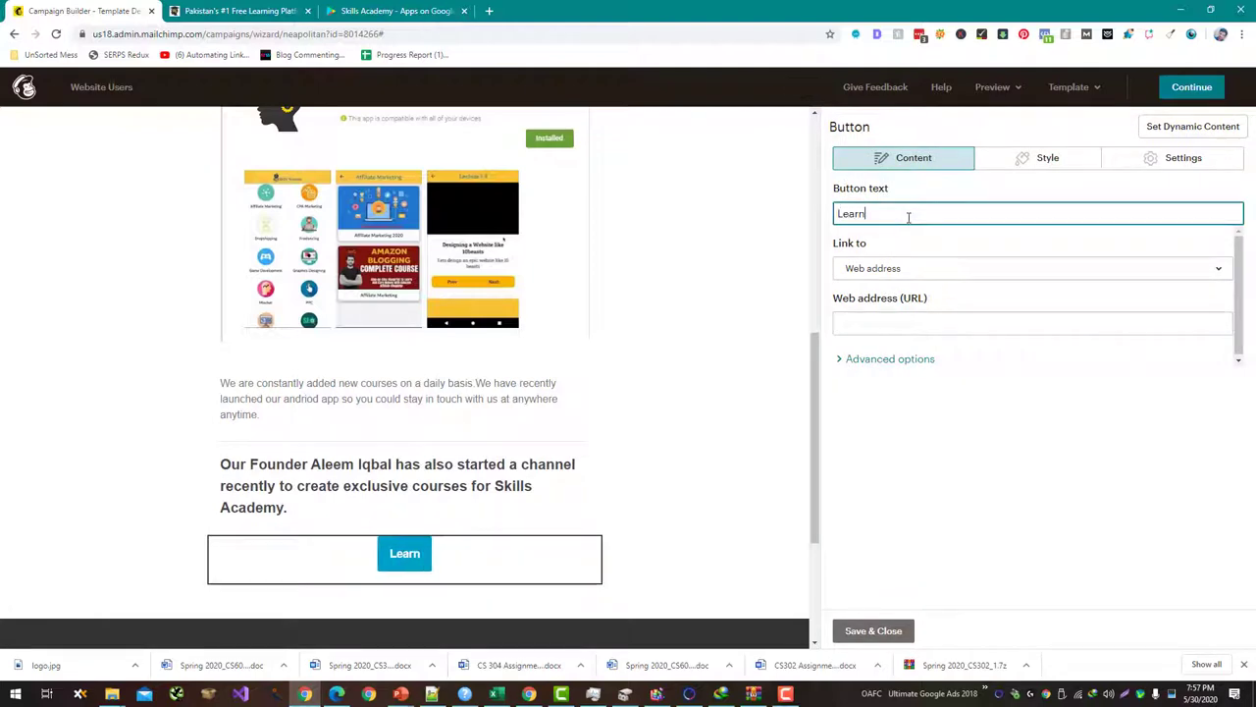
type(" from Aleem")
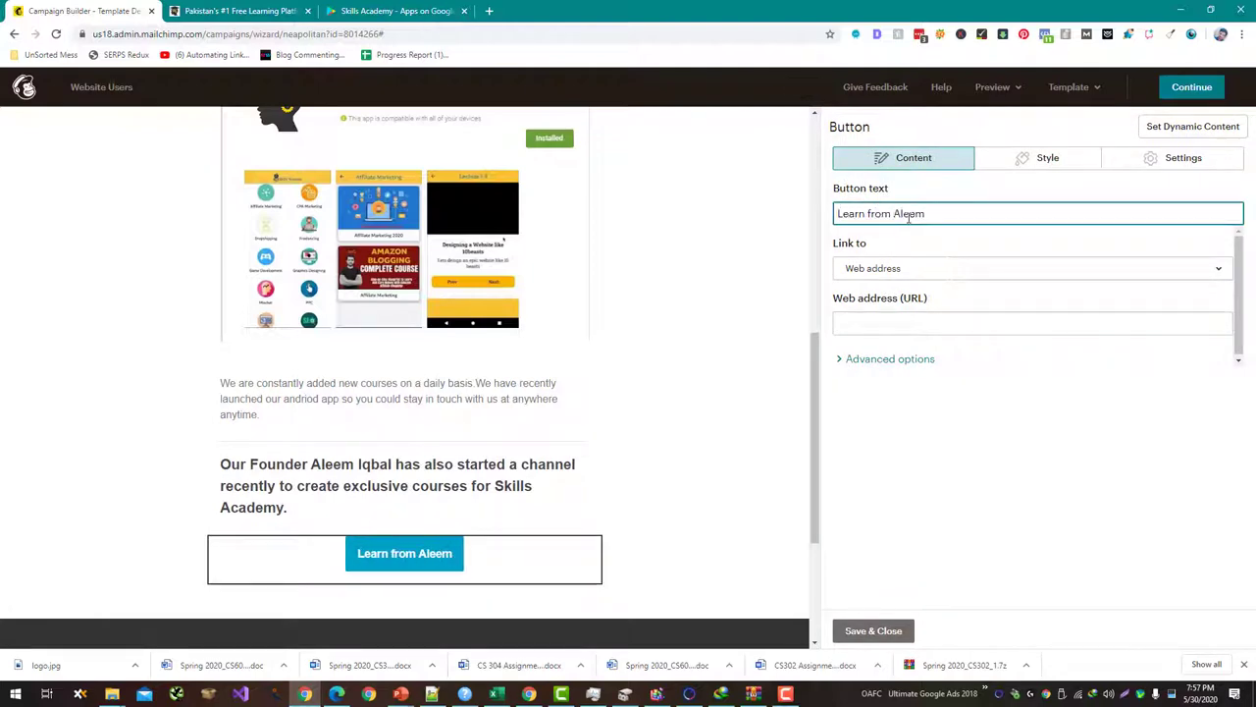
Step: Open the founder's YouTube channel page in a new browser tab to obtain its address for the button link
left_click(917, 329)
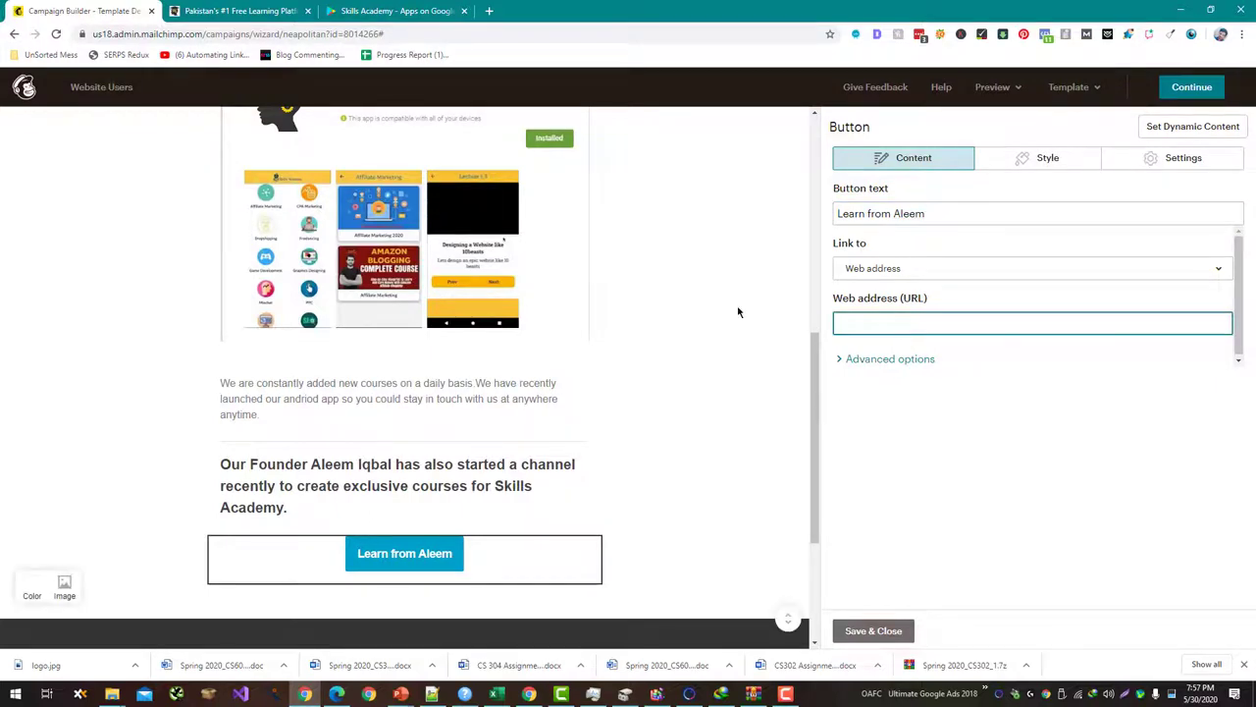
left_click(489, 11)
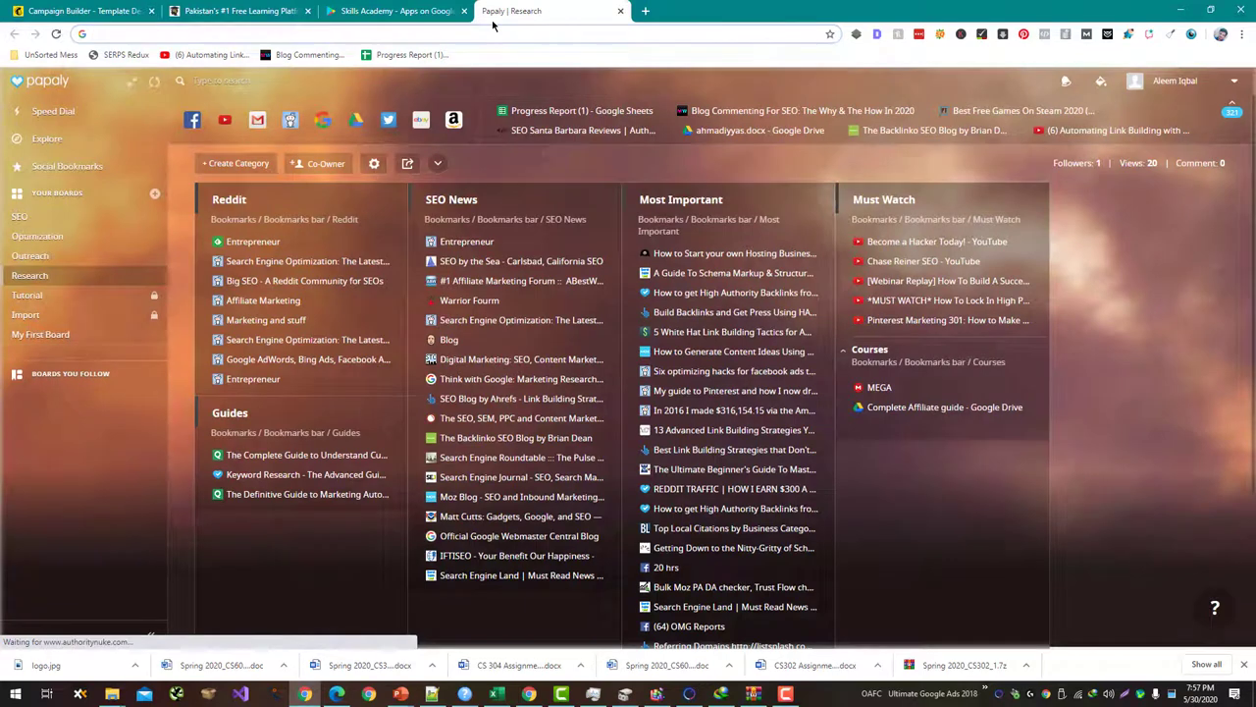
type("youtube.com/")
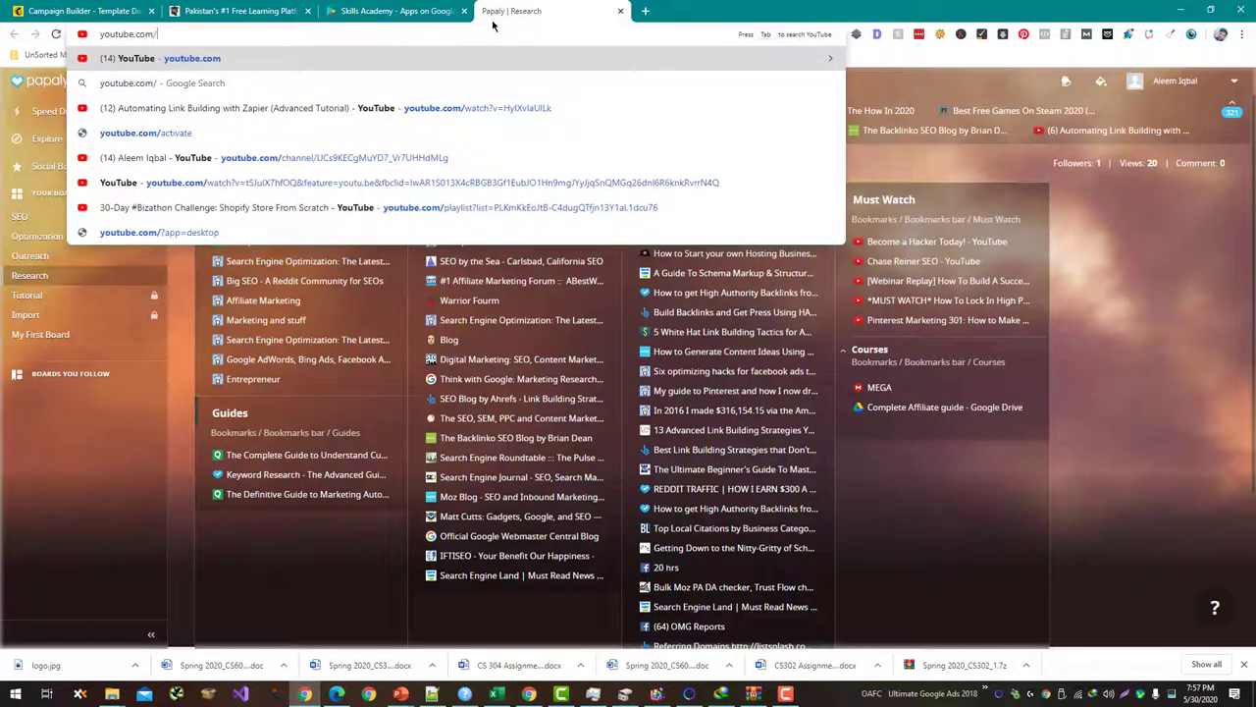
key("Return")
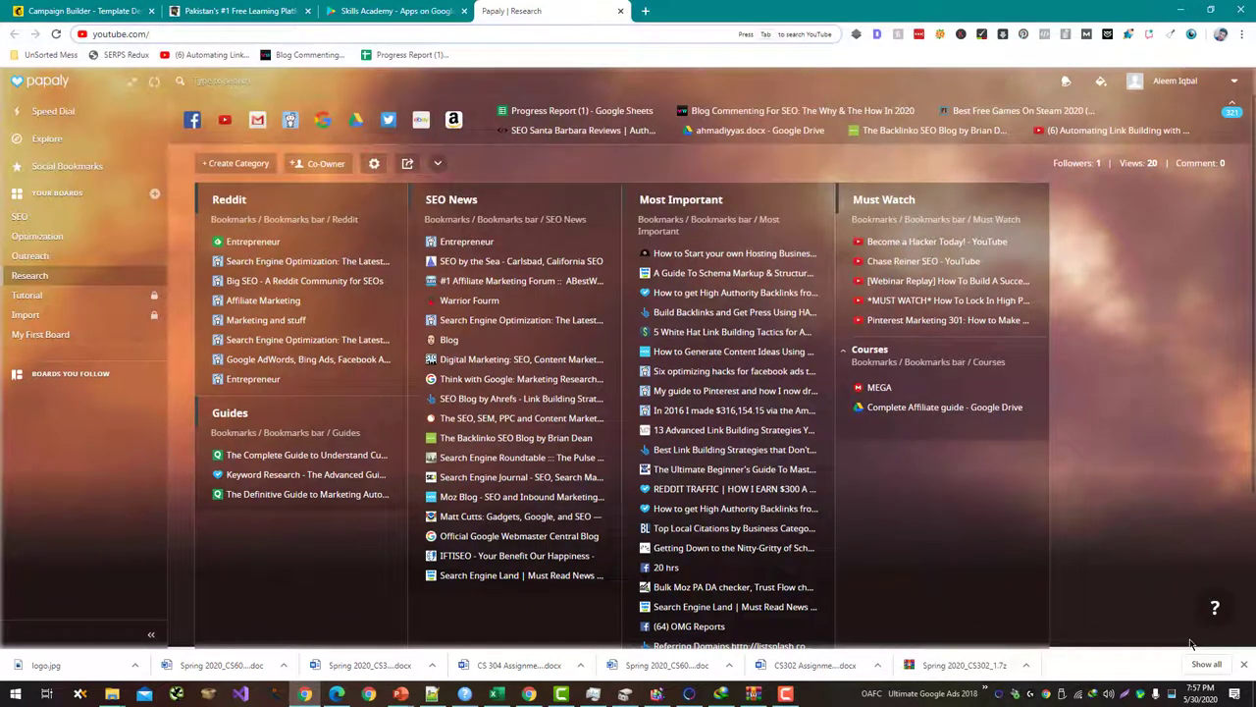
type("c/AleemIqbal")
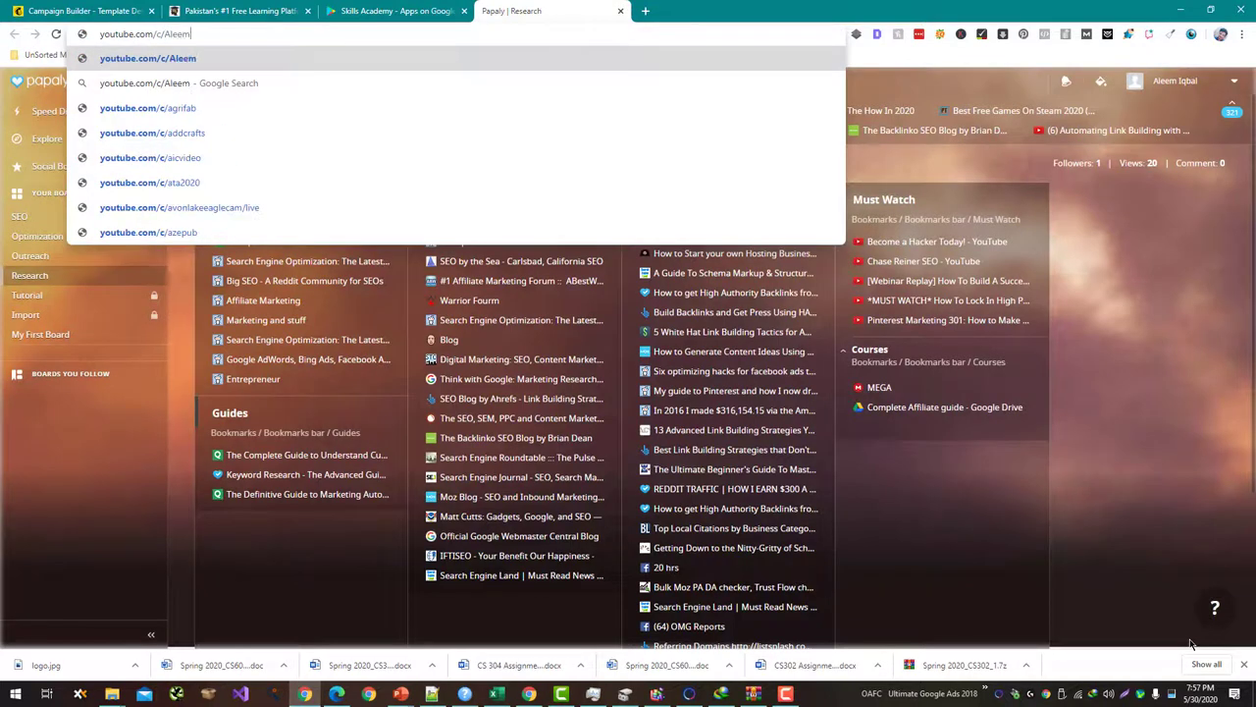
key("Return")
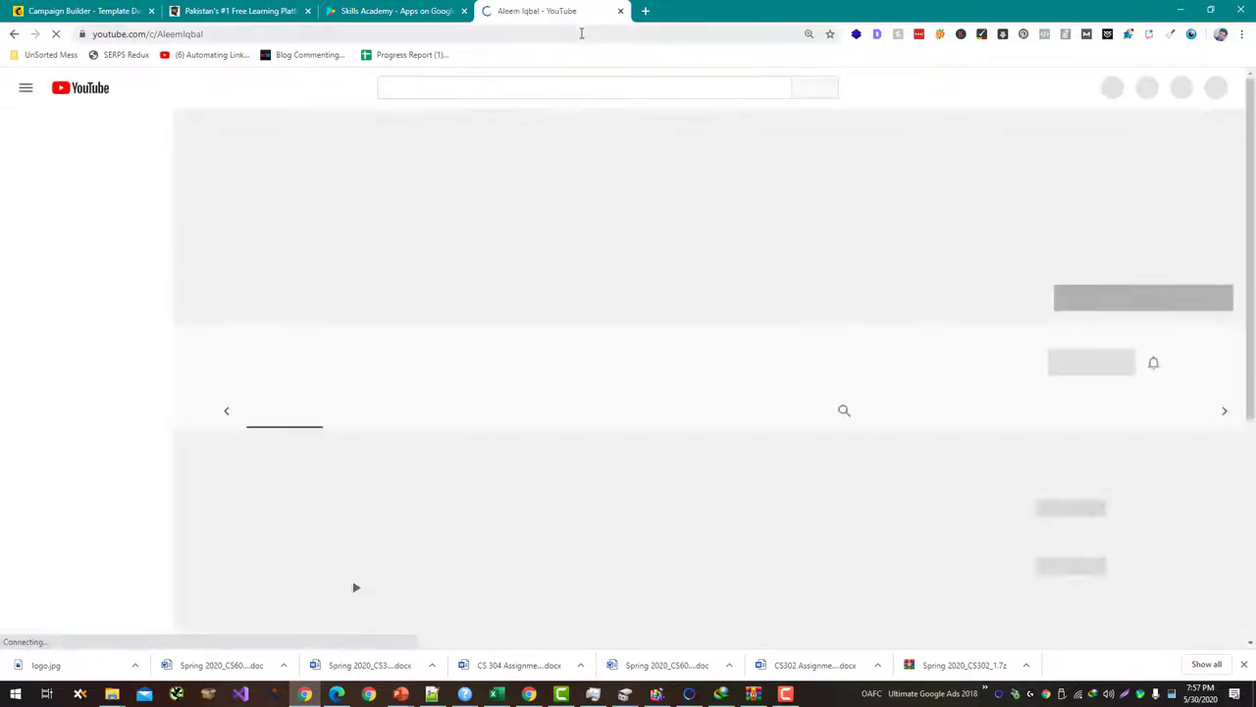
Step: Return to the Mailchimp campaign, set the button's web address to the founder's YouTube channel URL, and save the block
left_click(93, 10)
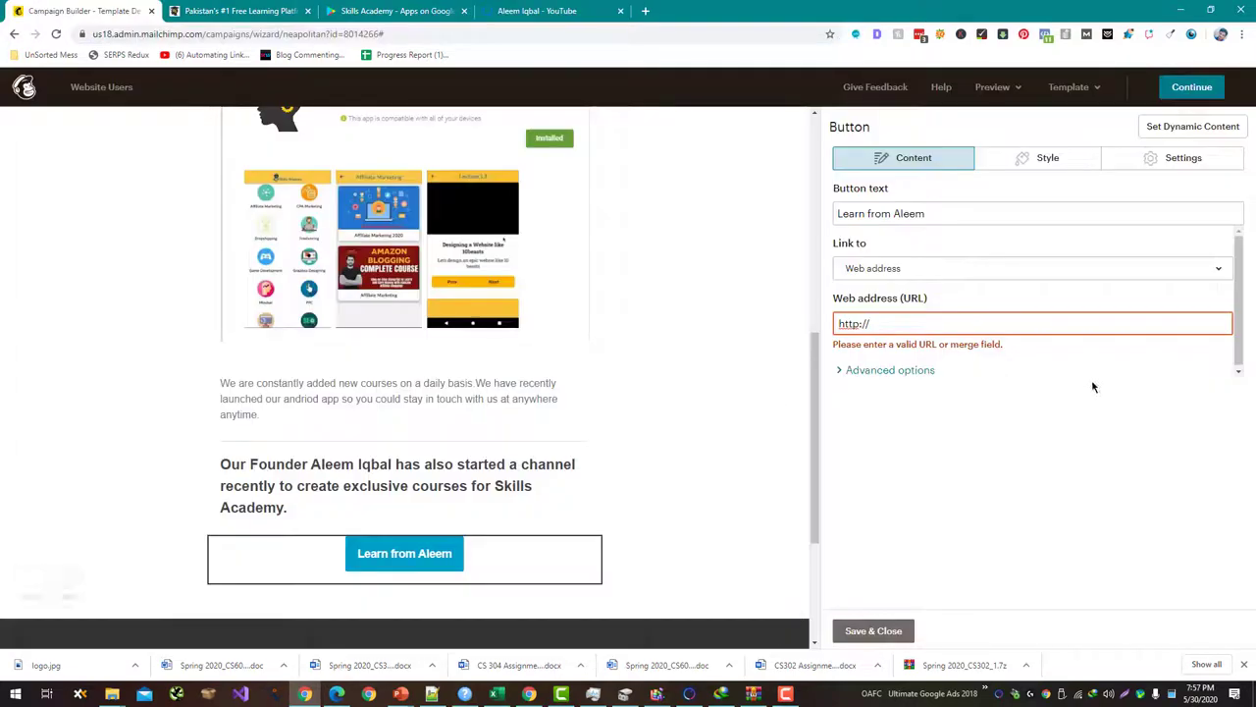
key("ctrl+a")
type("https://www.youtube.com/c/AleemIqbal")
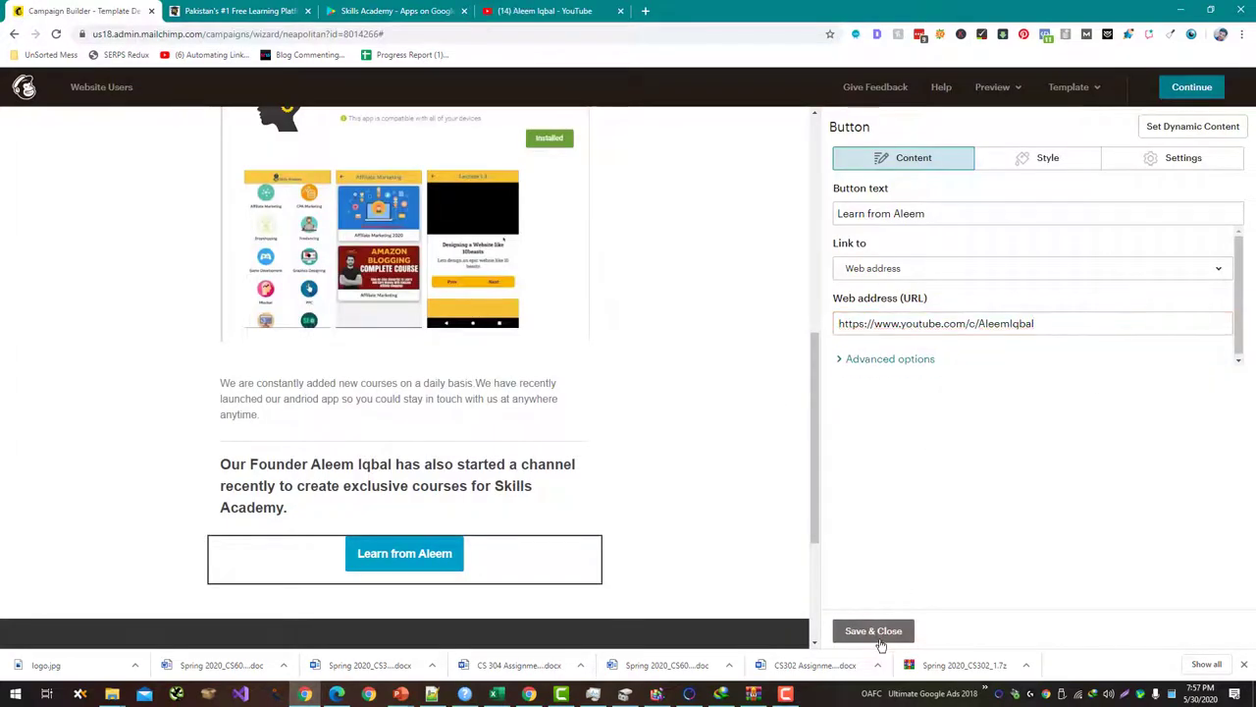
left_click(874, 630)
scroll(687, 520, "down", 1)
scroll(713, 525, "down", 2)
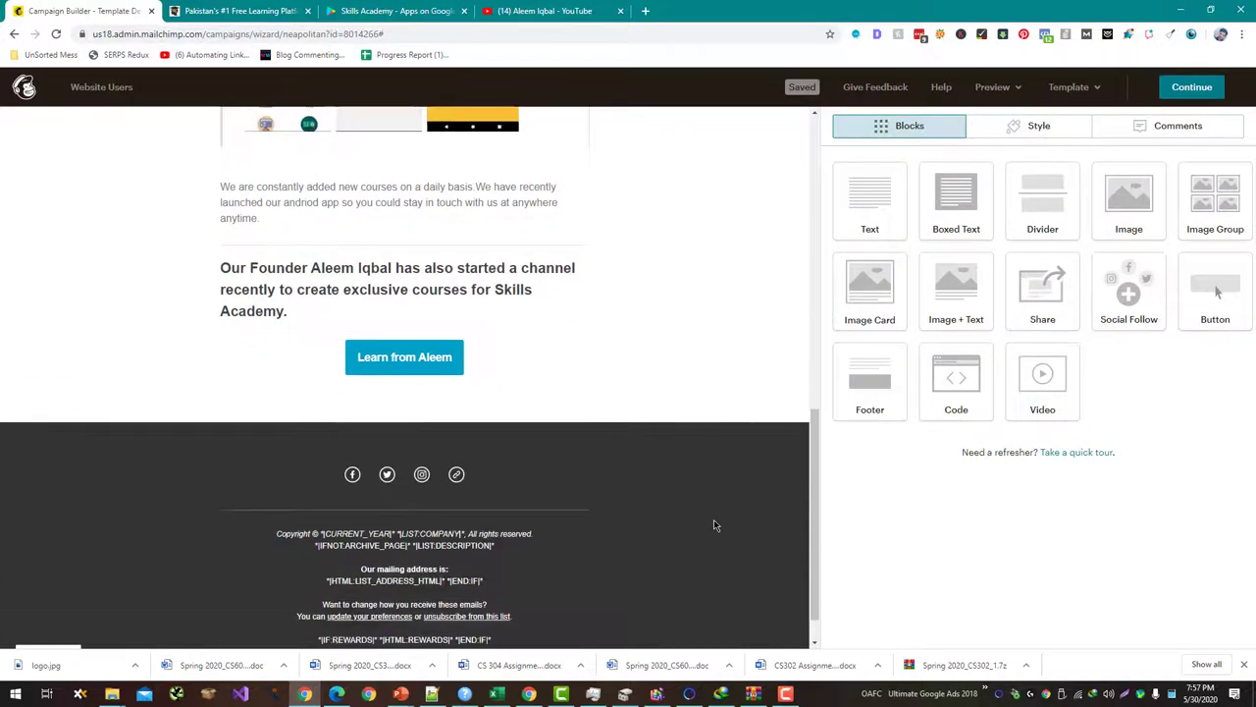
scroll(679, 517, "down", 1)
scroll(679, 511, "up", 6)
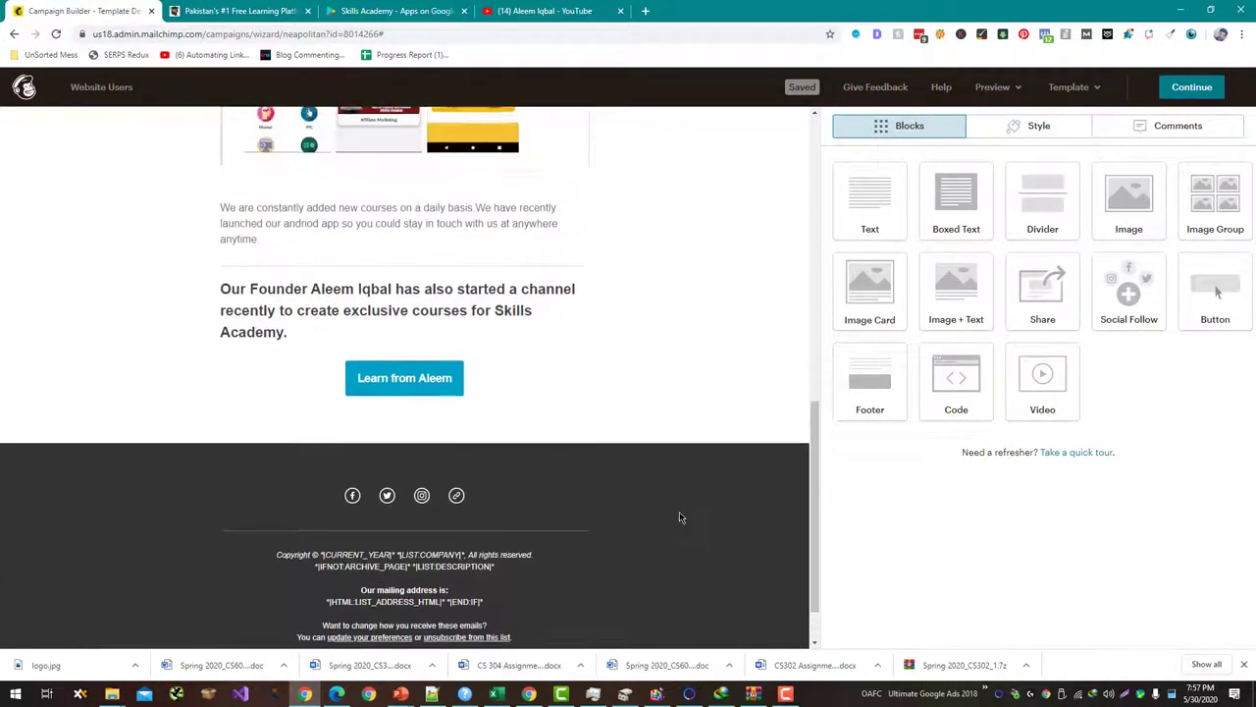
scroll(436, 553, "down", 2)
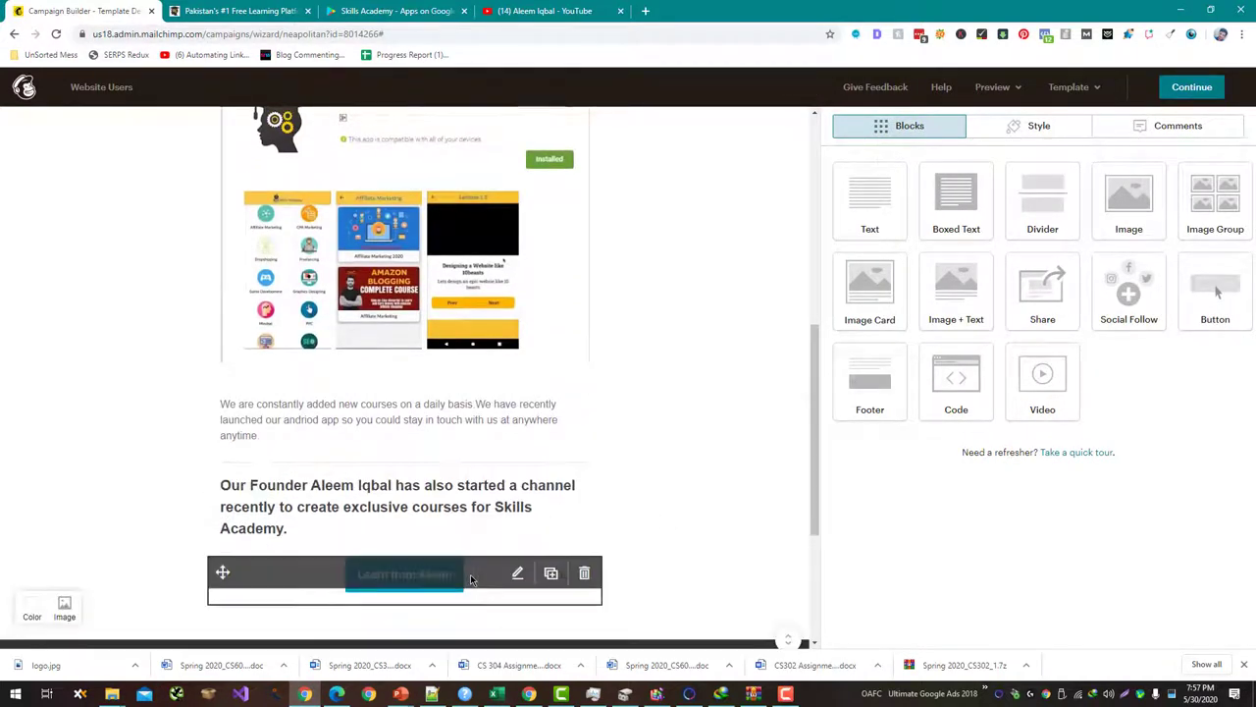
left_click_drag(476, 566, 445, 590)
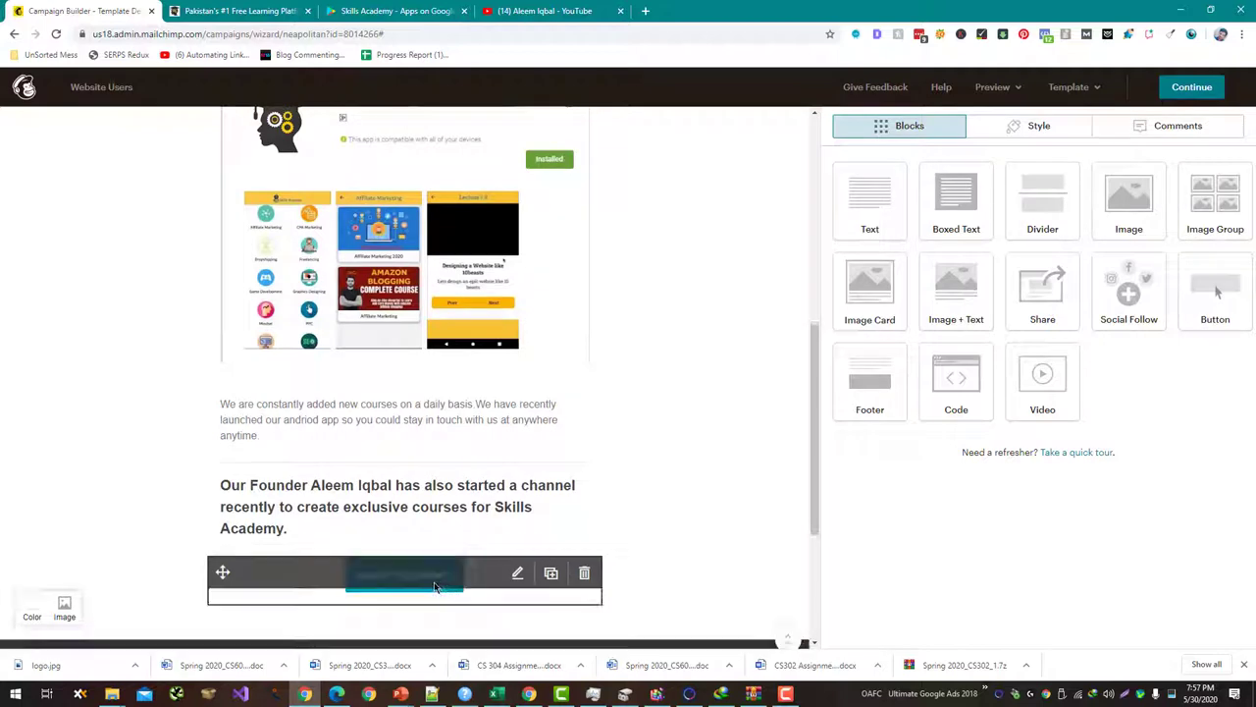
left_click(436, 586)
right_click(420, 595)
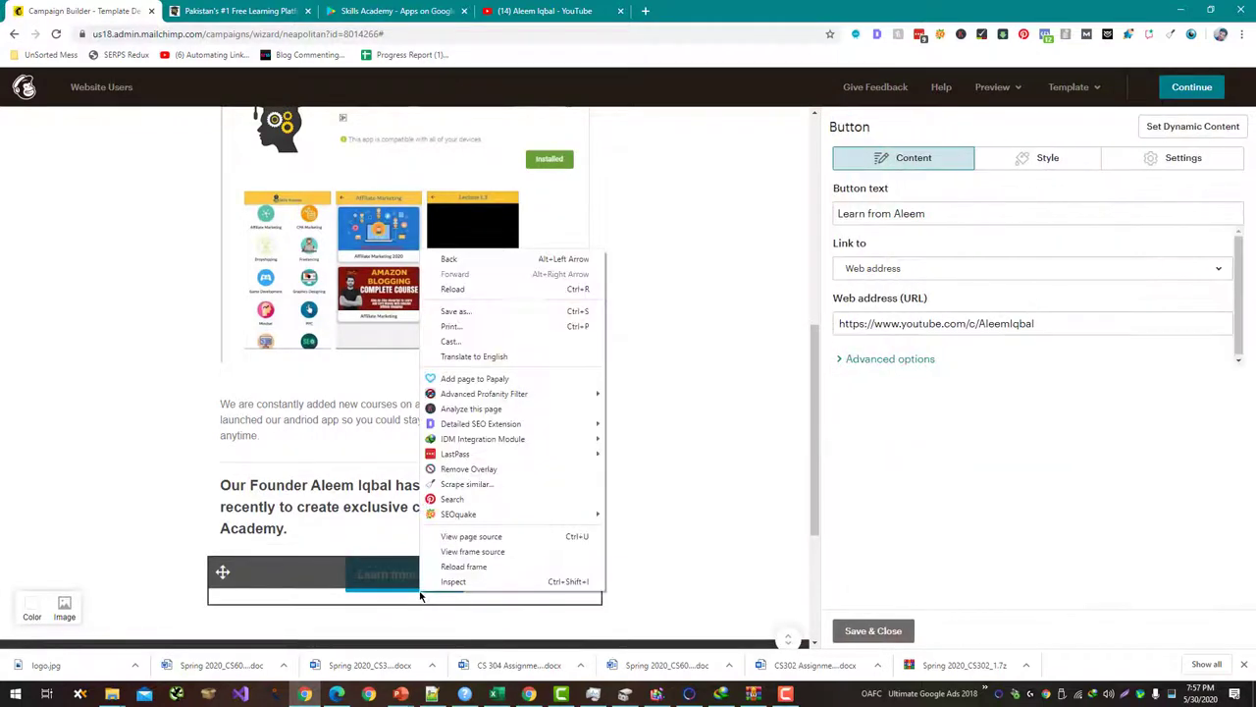
left_click(720, 560)
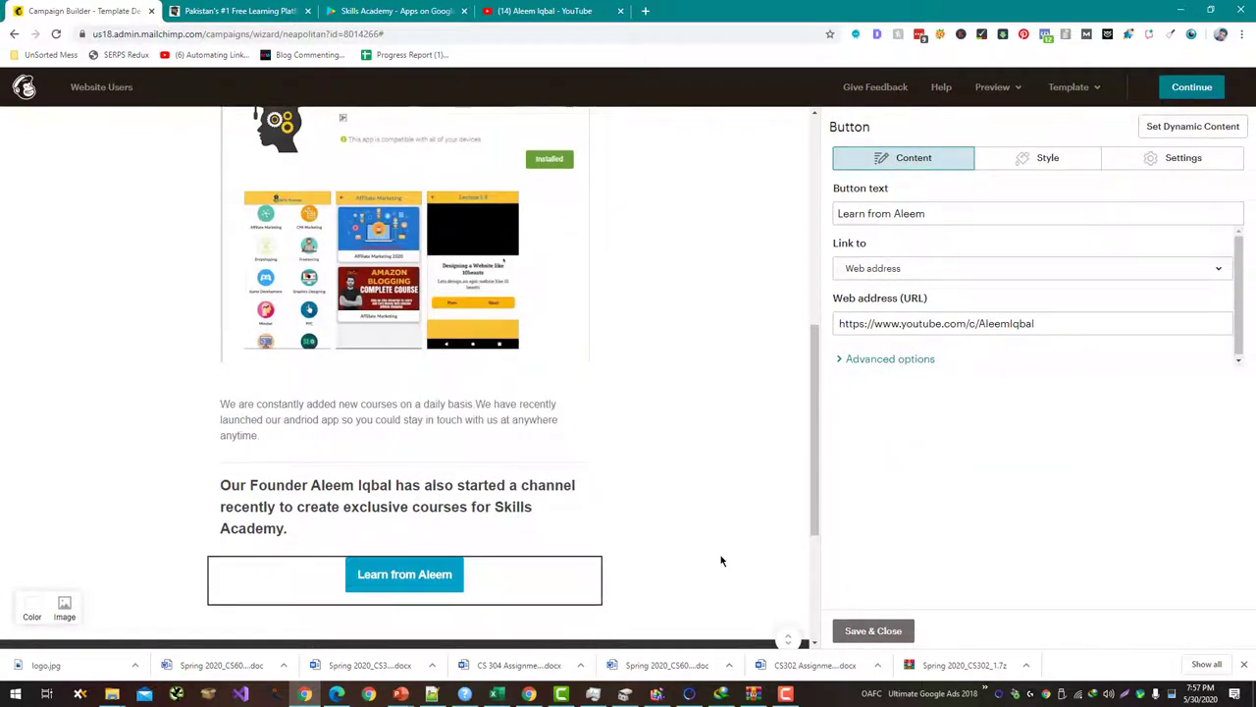
left_click(872, 630)
Step: Add a button block below the app announcement paragraph and label it "Download Android App", correcting the spelling of "Android"
left_click_drag(1215, 289, 439, 507)
left_click_drag(390, 453, 393, 461)
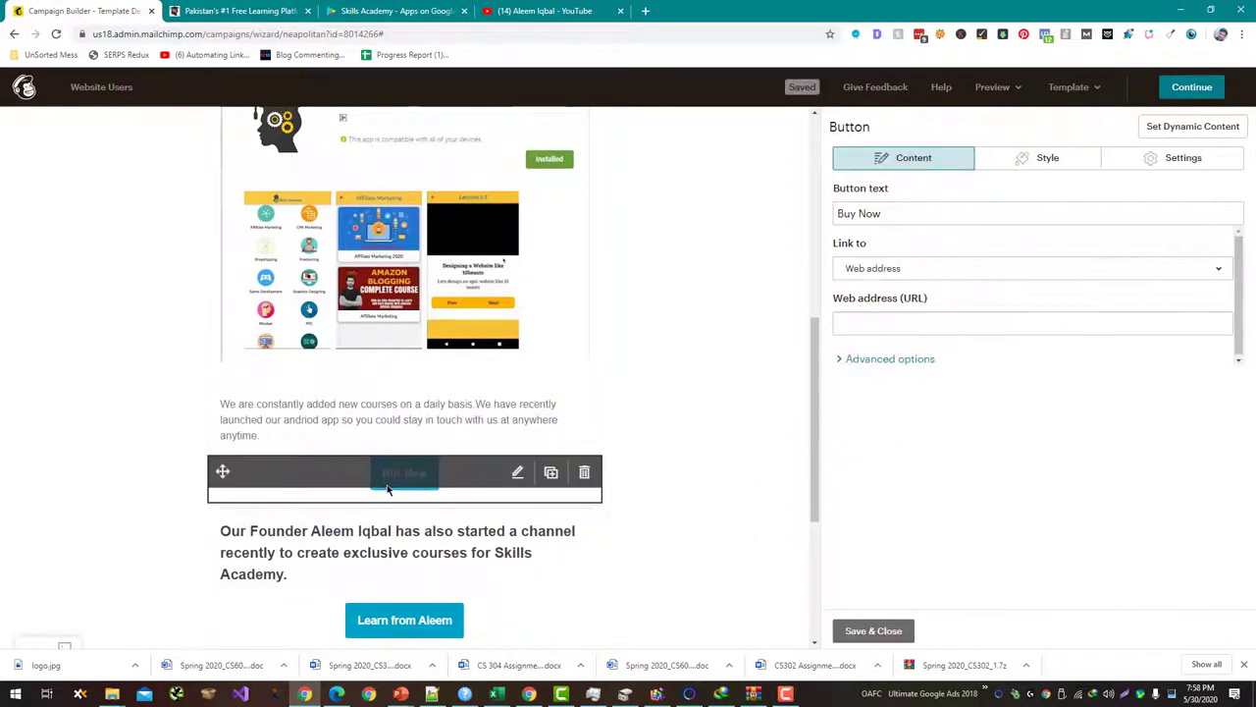
left_click(918, 214)
key("ctrl+a")
type("D")
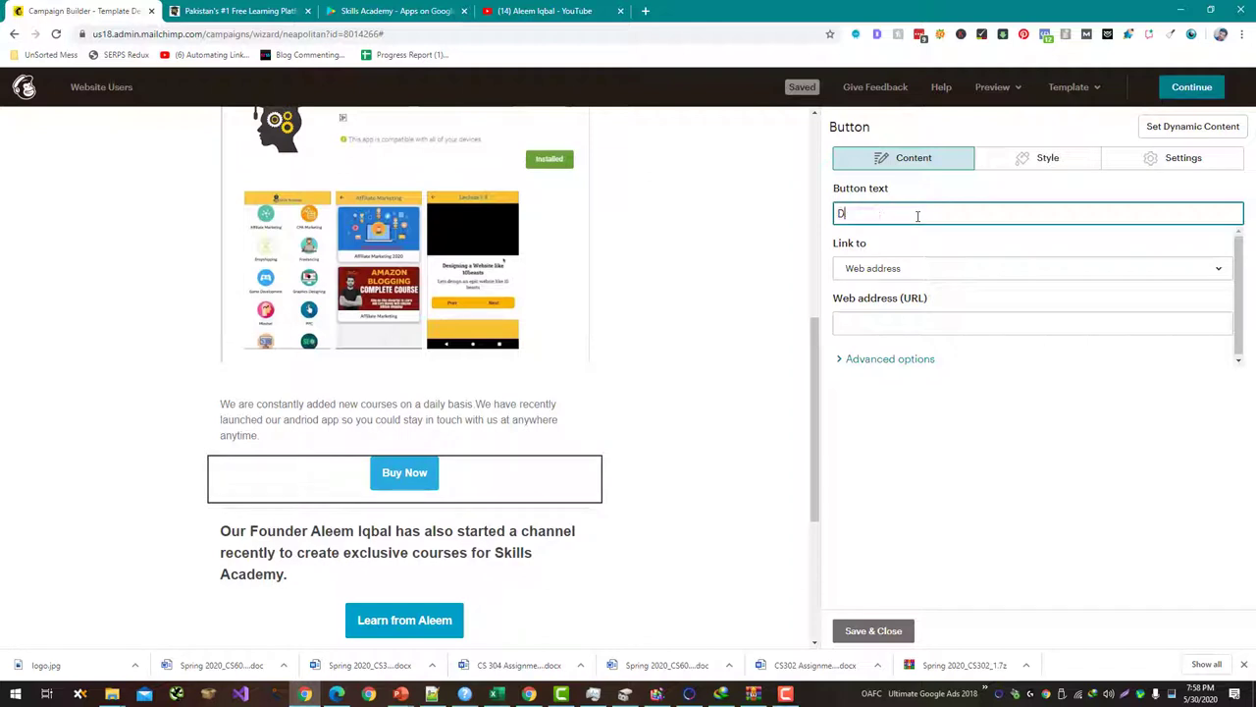
type("ownload Andriod App")
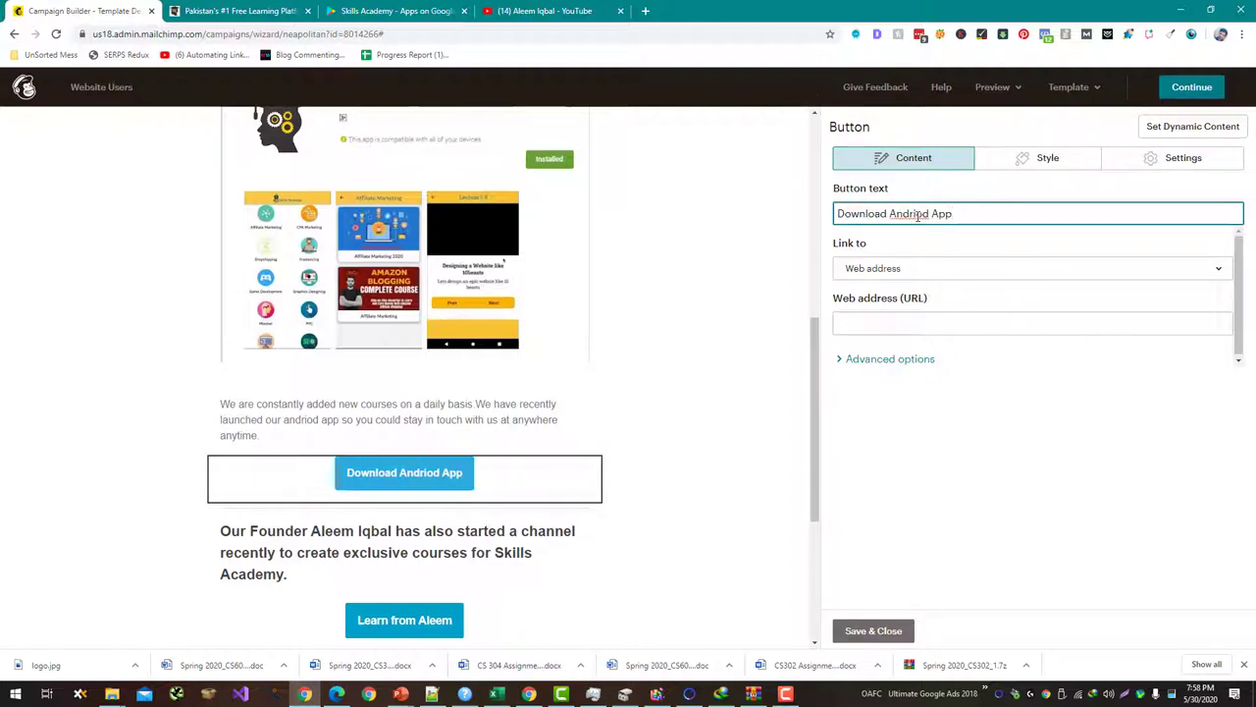
right_click(917, 218)
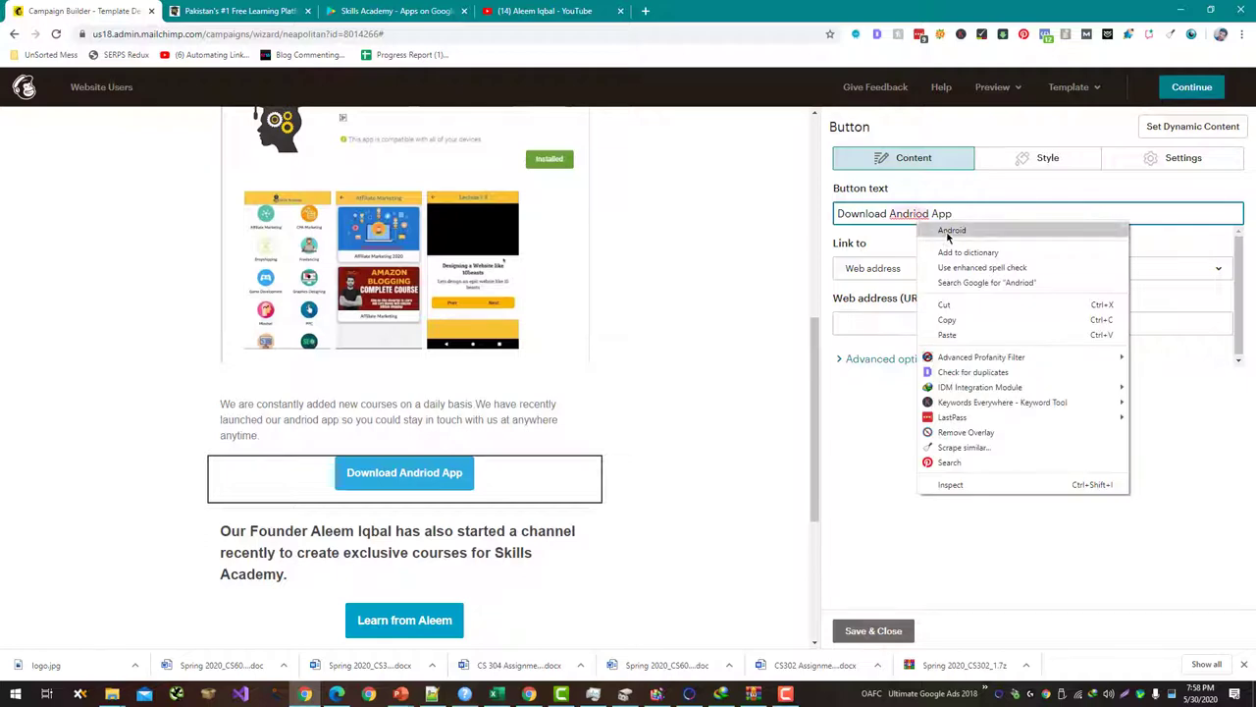
left_click(950, 229)
Step: Copy the Skills Academy app's Google Play page address and set it as the Download Android App button's web address
left_click(397, 10)
left_click(405, 33)
key("ctrl+c")
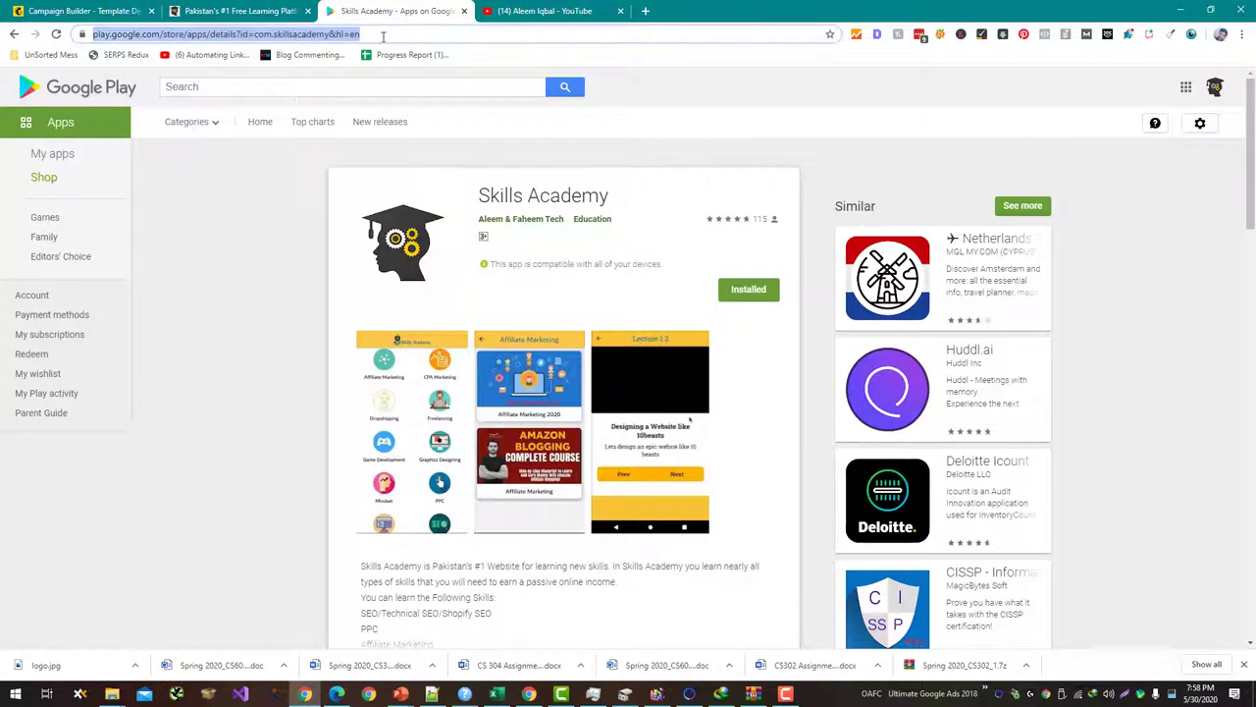
key("ctrl+1")
left_click(949, 324)
key("ctrl+v")
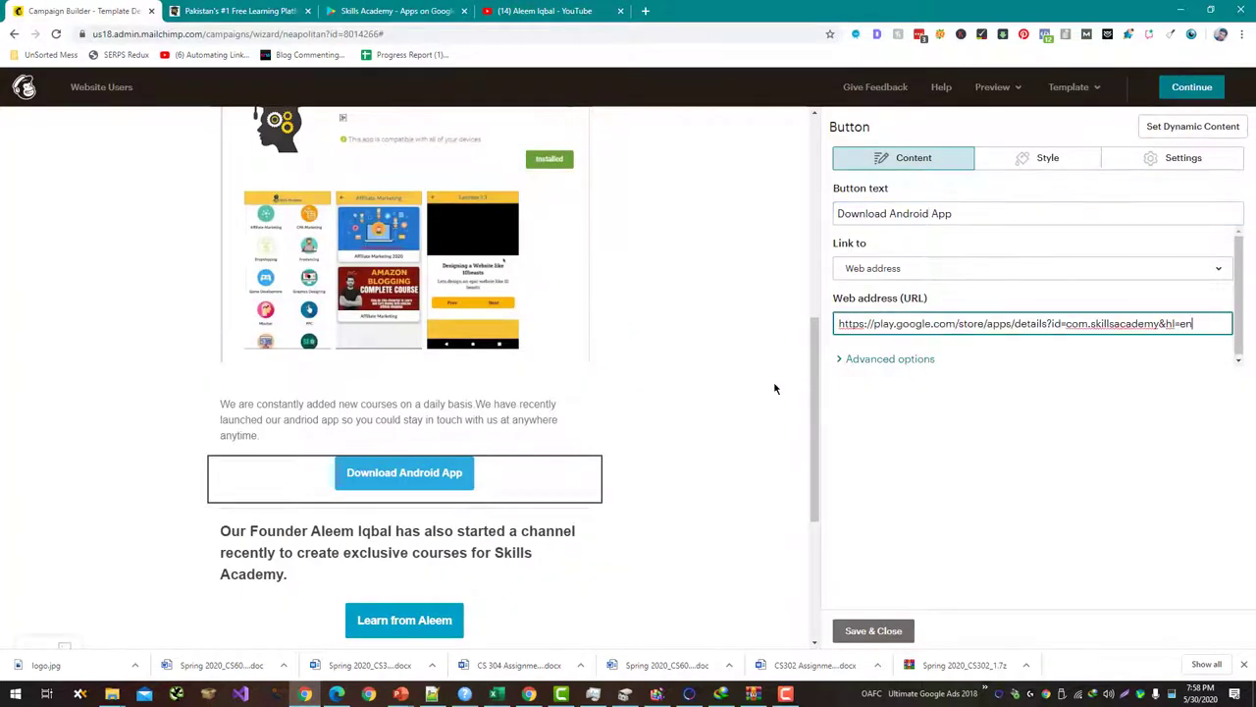
left_click(764, 395)
Step: Replace "Our" with "Skills Academy" at the start of the founder's channel announcement and save the text block
scroll(752, 416, "down", 1)
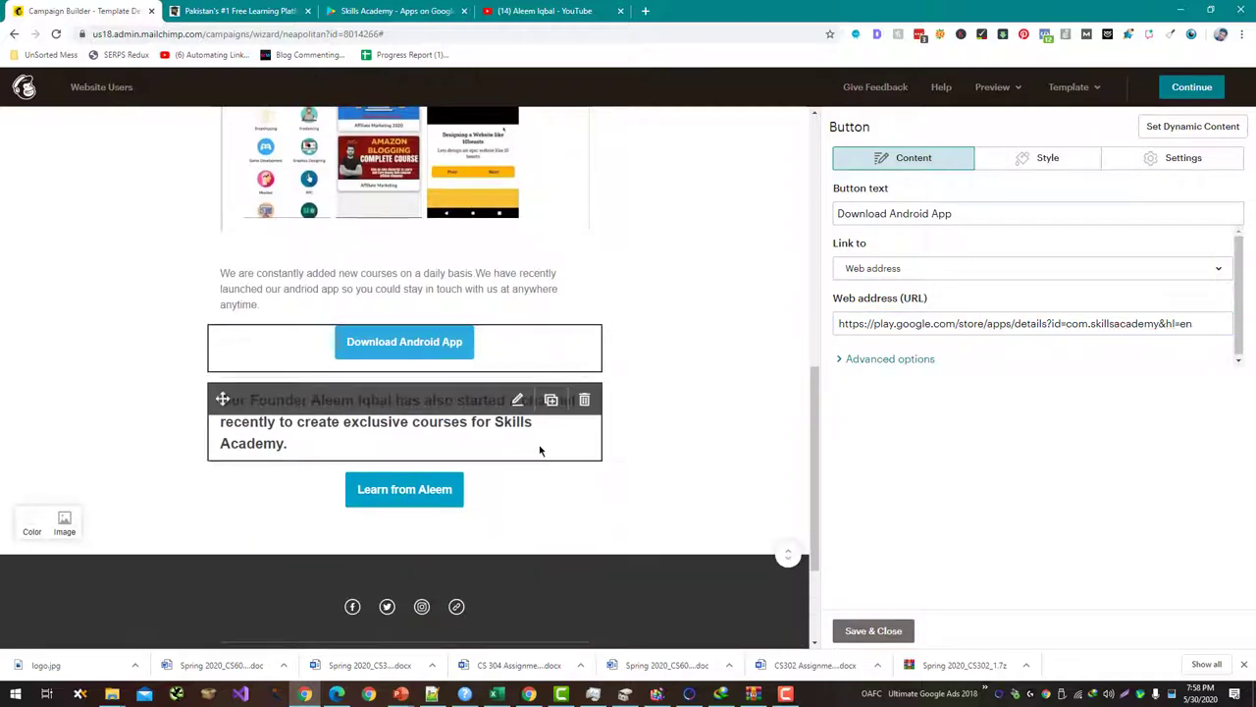
left_click(518, 400)
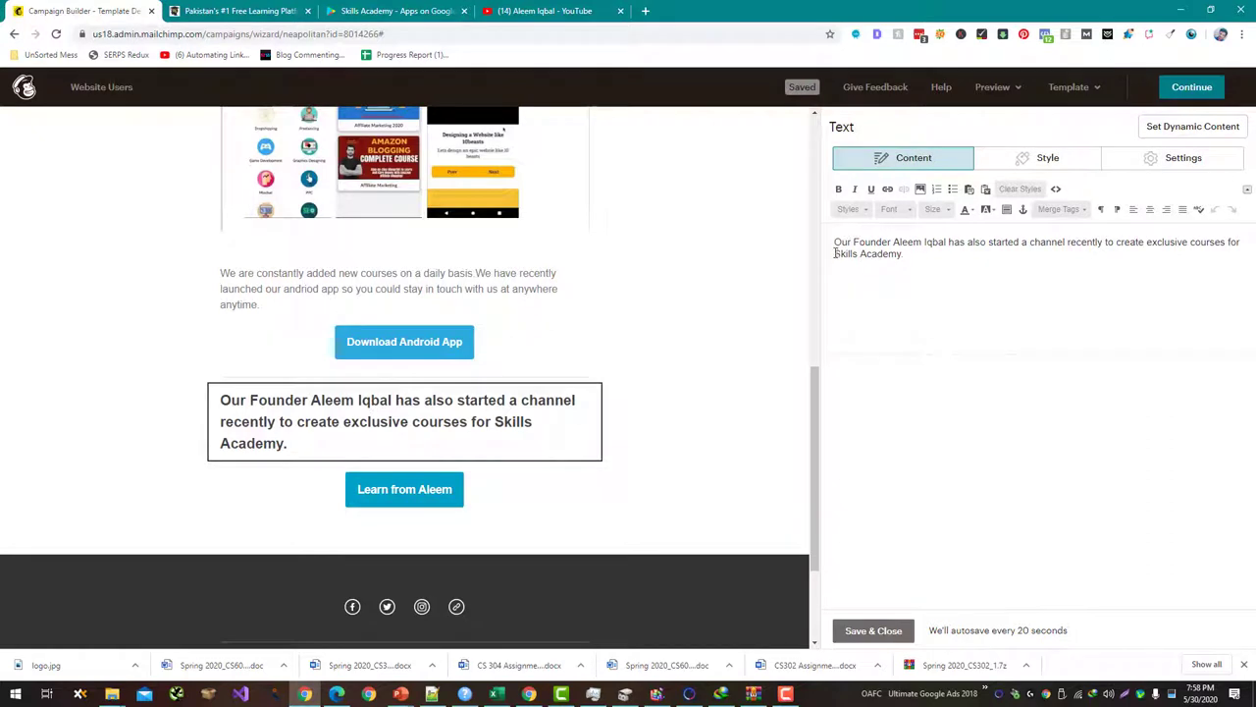
type("Skills A")
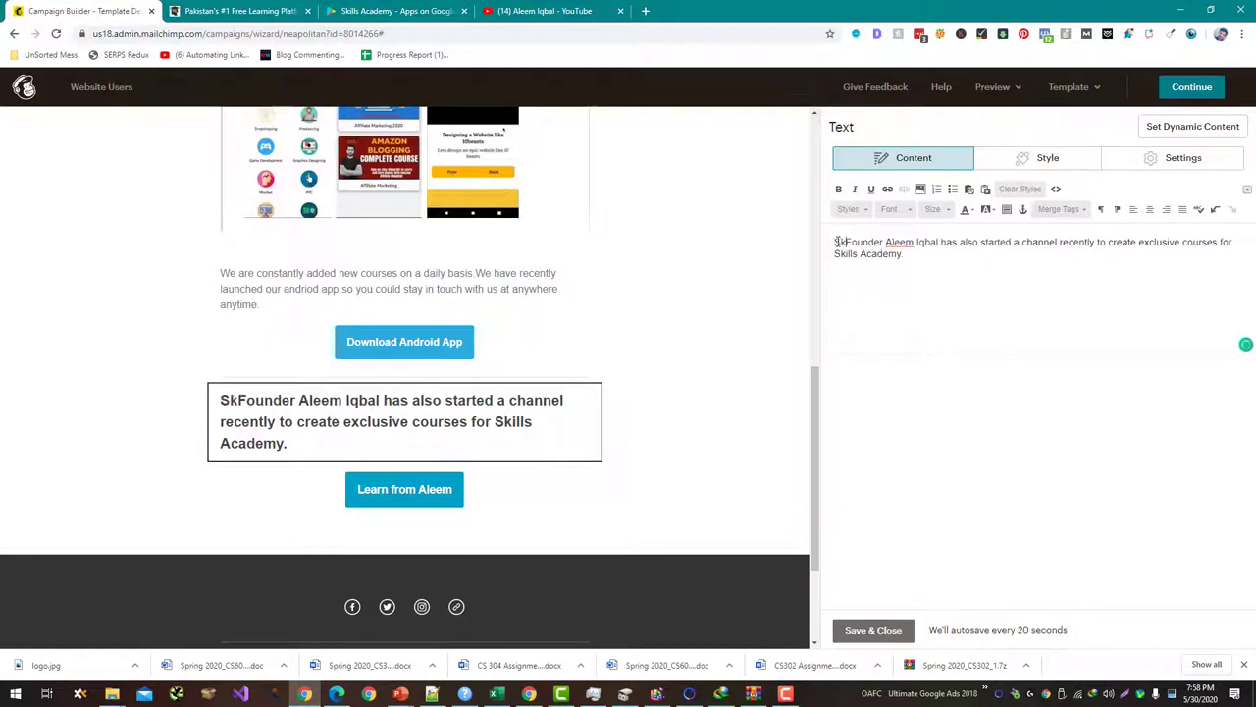
type("cademy")
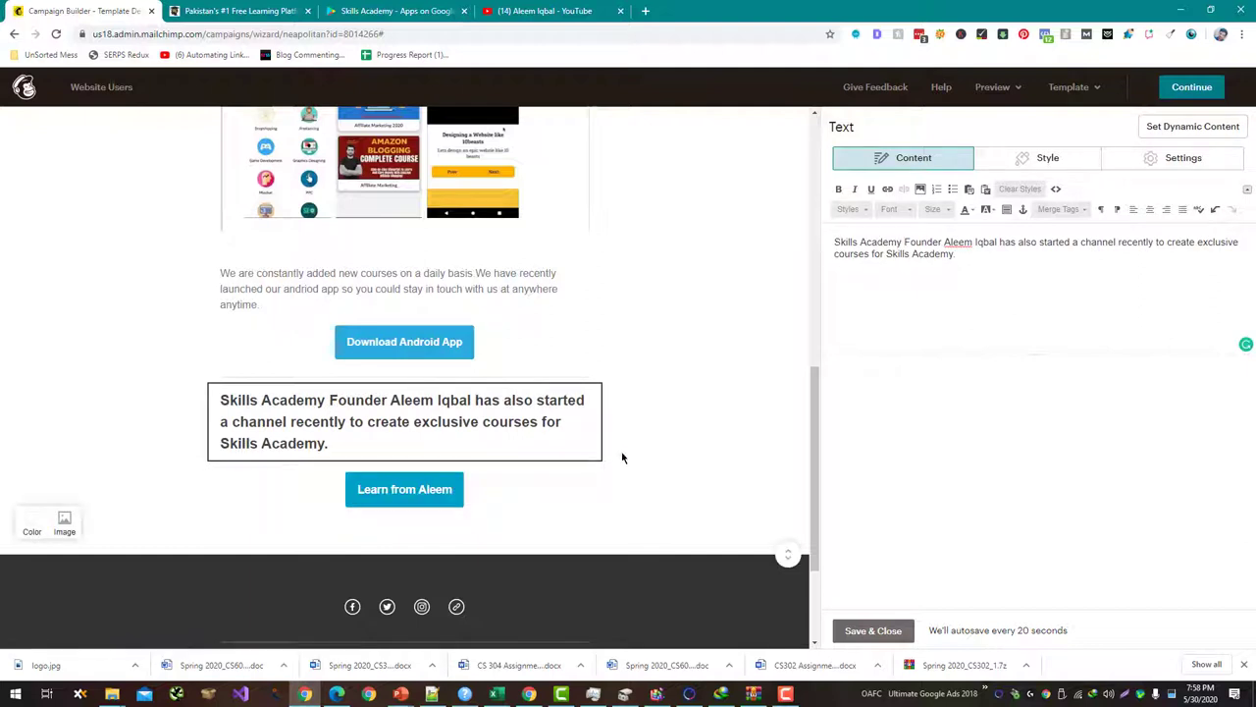
mouse_move(553, 475)
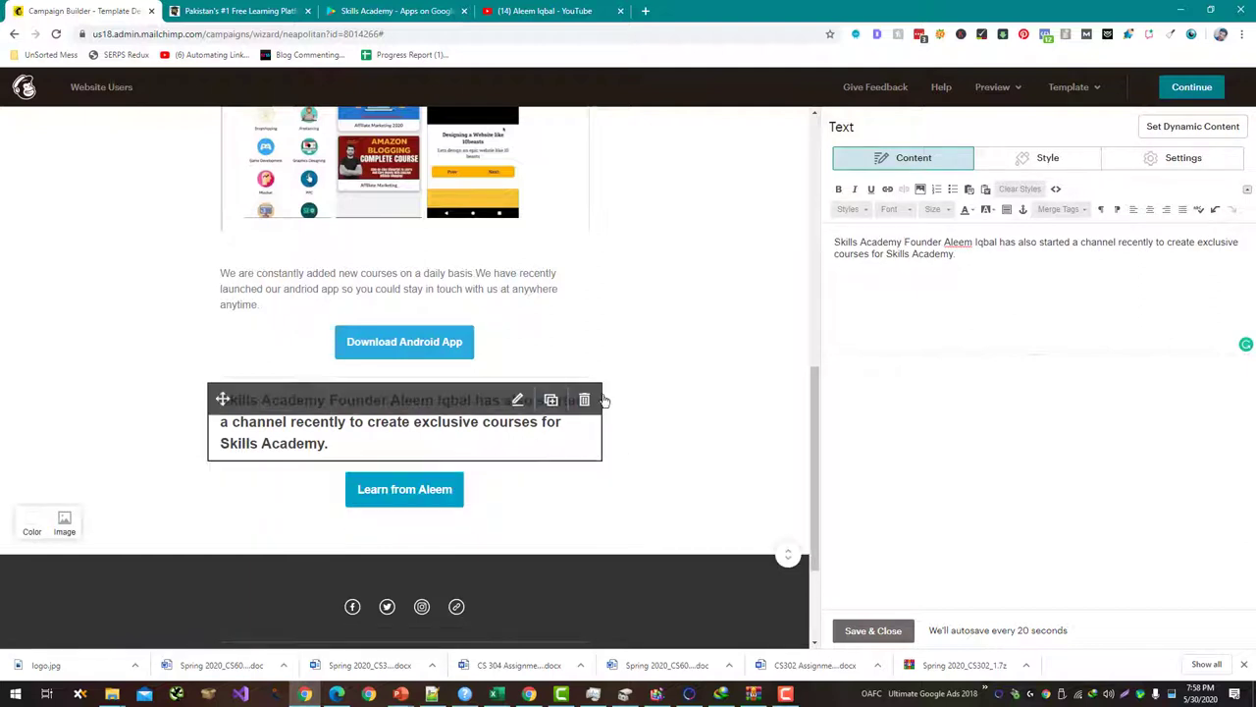
left_click(856, 629)
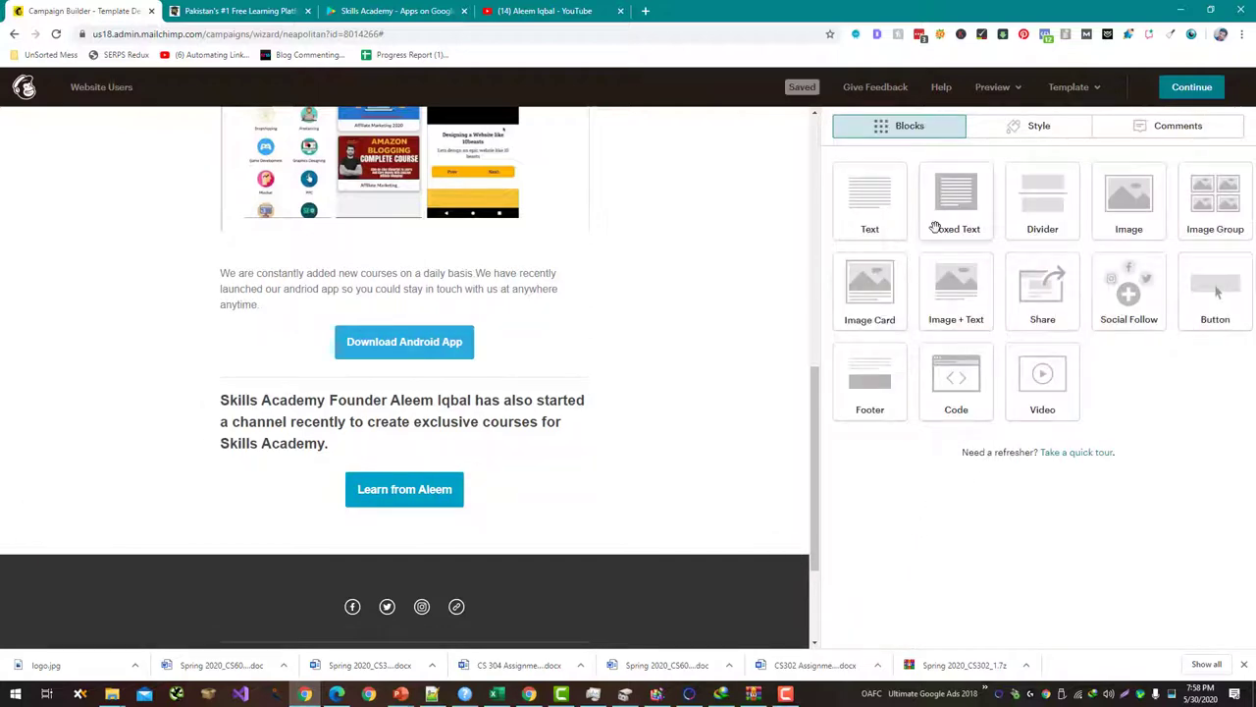
Step: Add a boxed text below the channel button: "We Also have a Facebook Group to Guide you 24/7.Kindly join our Group to stay in touch with us."
left_click_drag(956, 201, 422, 537)
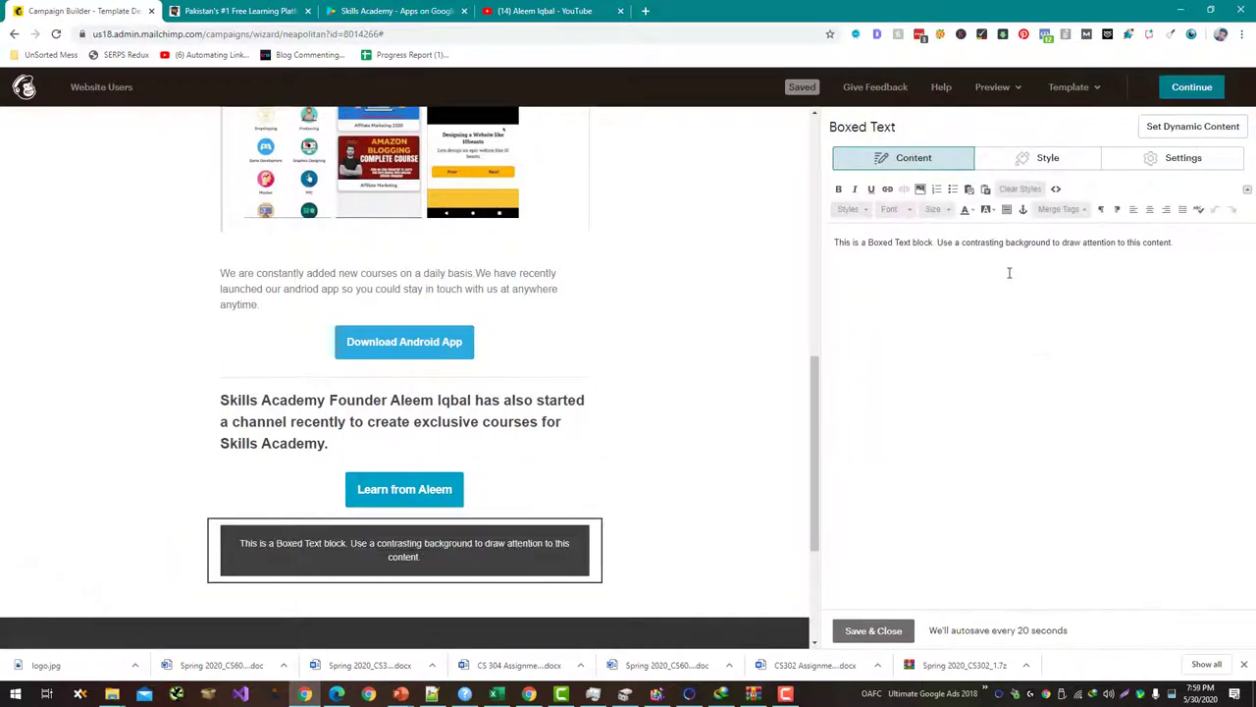
key("ctrl+a")
type("We ")
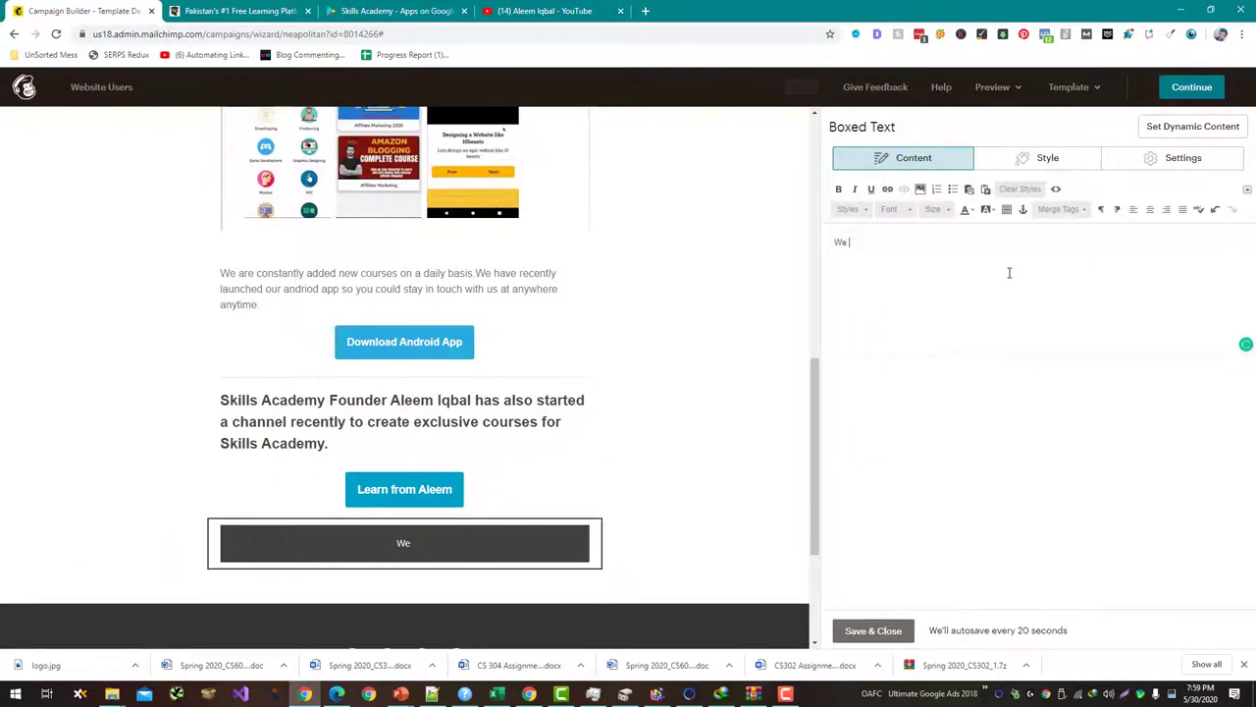
type("Also have a Facebook ")
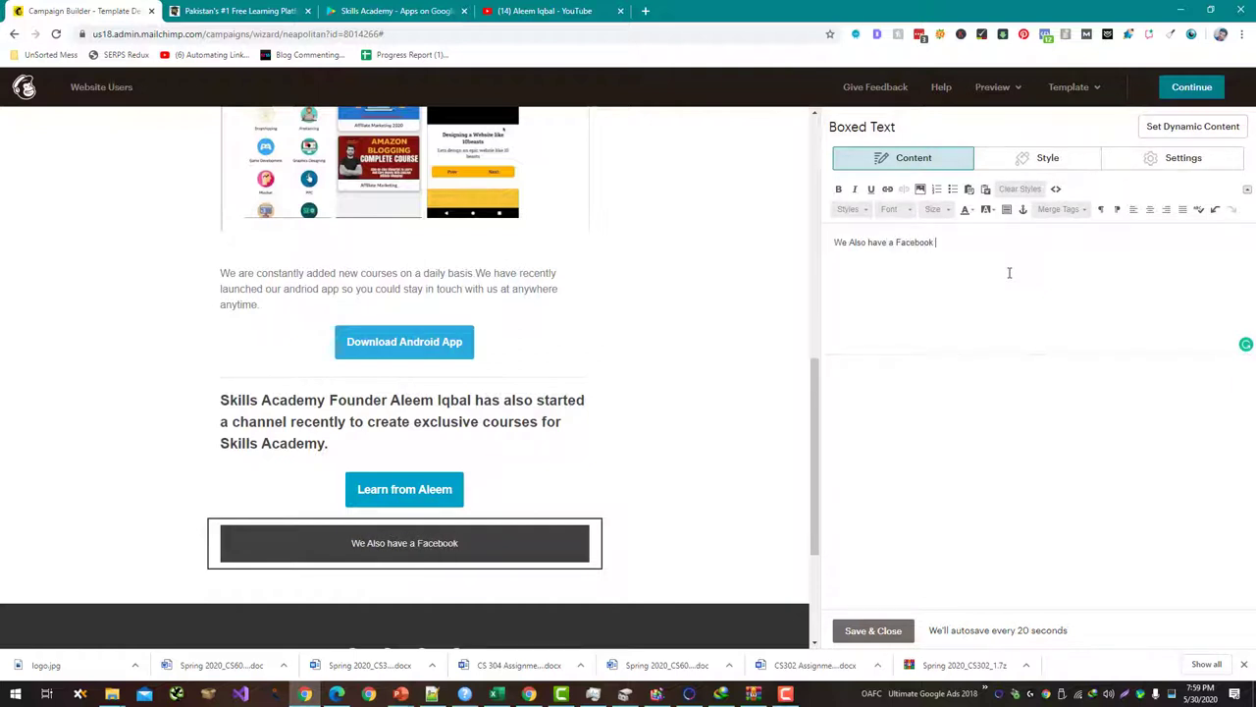
type("Group to Guiod")
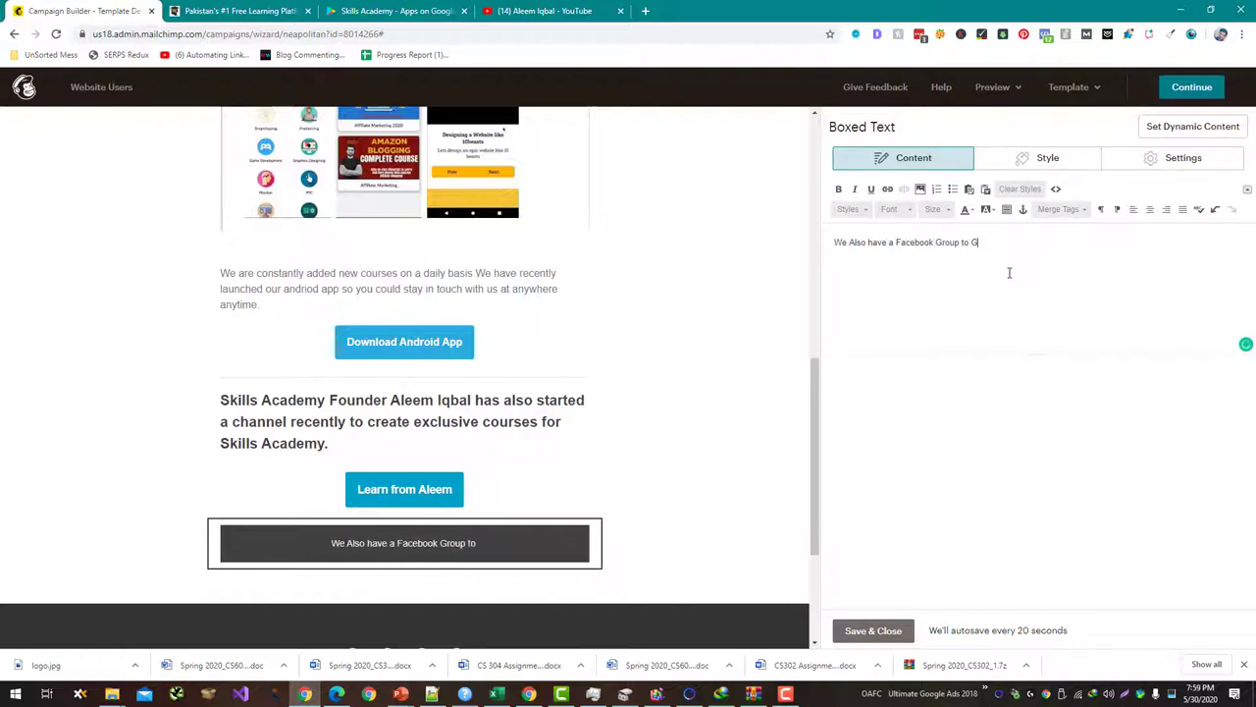
key("BackSpace")
key("BackSpace")
type("de to")
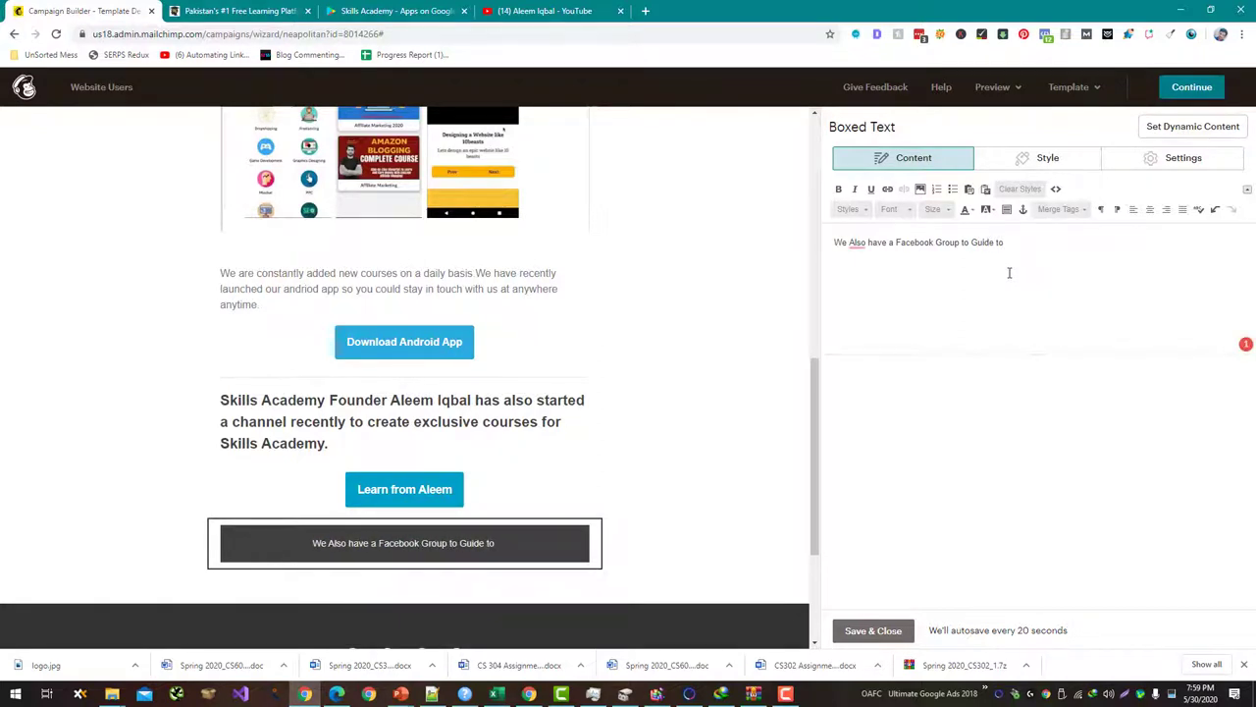
key("BackSpace")
key("BackSpace")
key("BackSpace")
type("you 24")
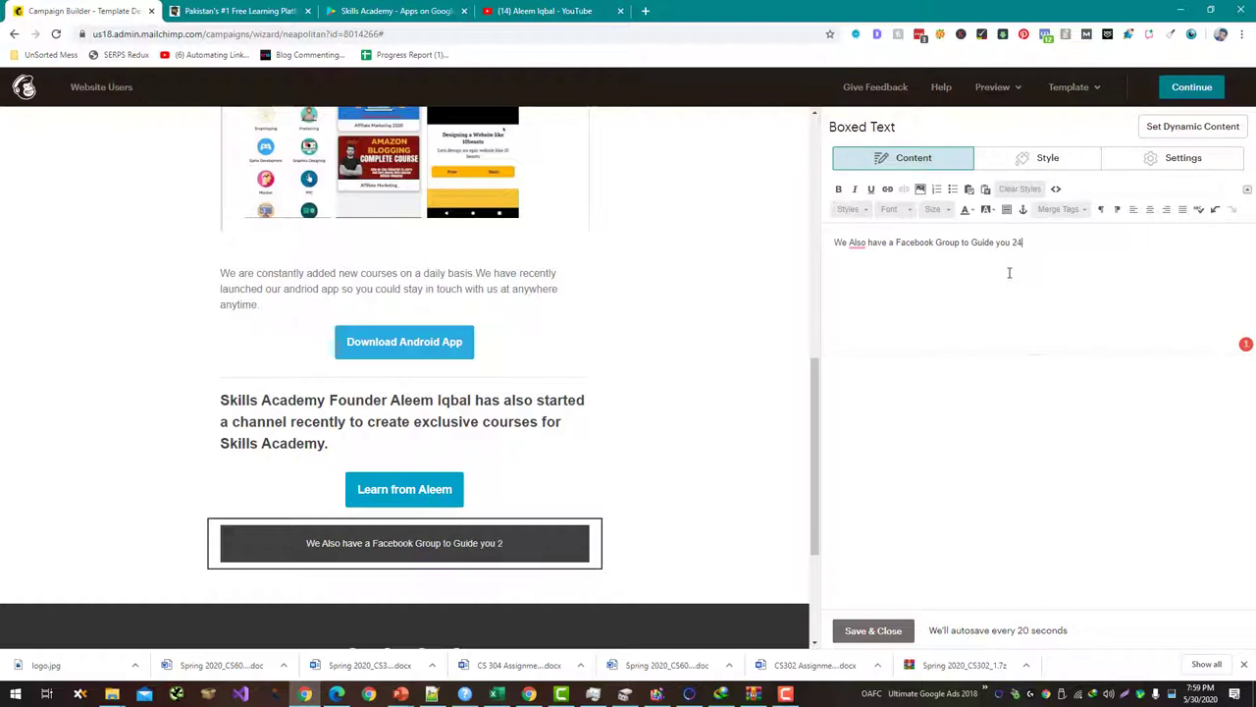
type("/17")
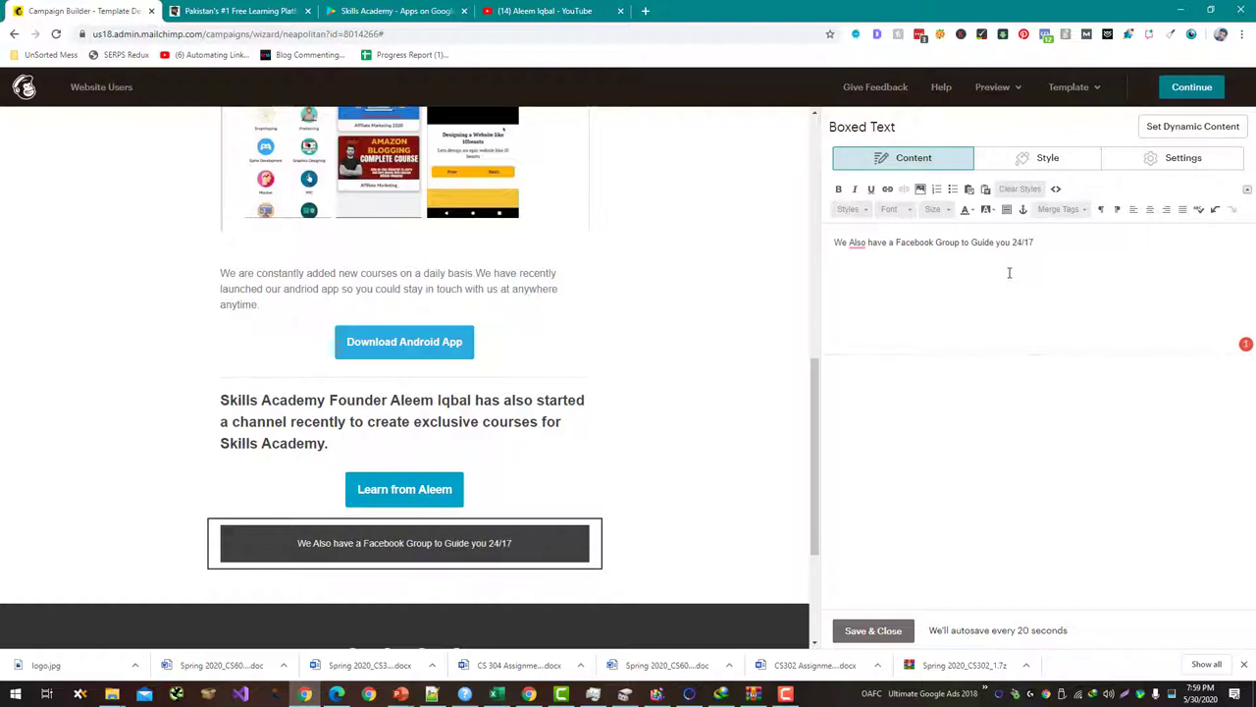
key("BackSpace")
key("BackSpace")
type("7/")
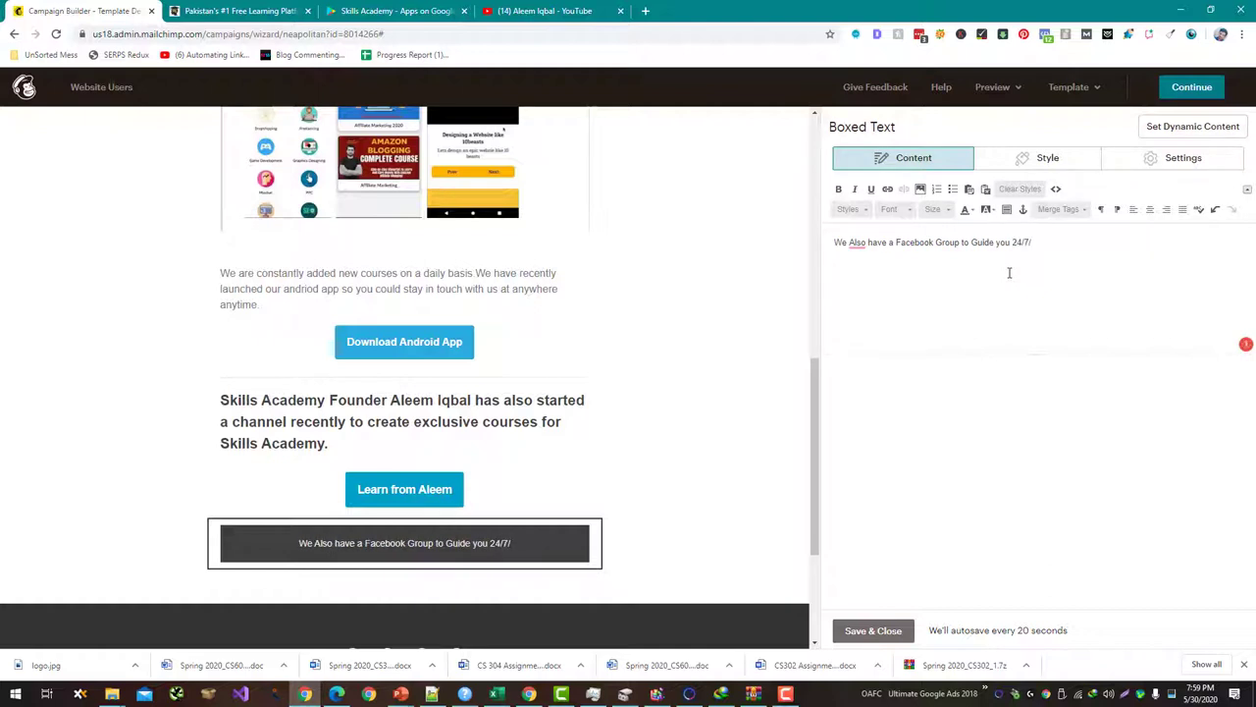
key("BackSpace")
type("24/7.Kind")
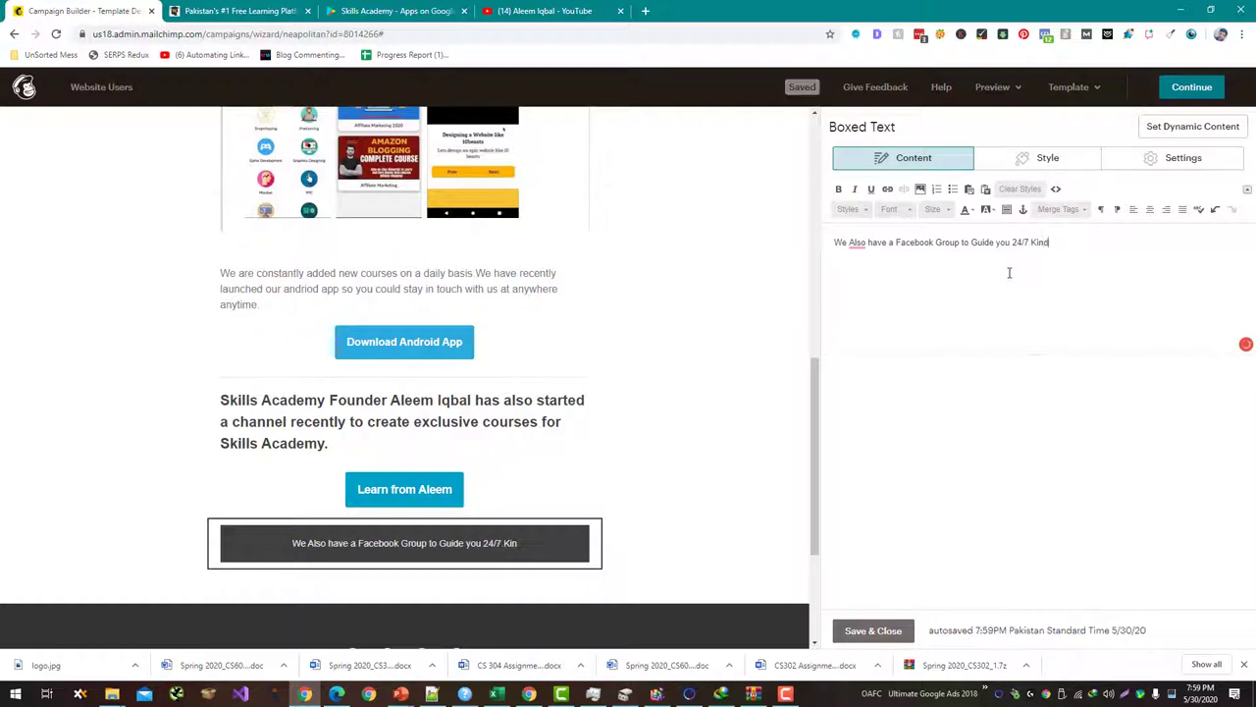
type("ly join our G")
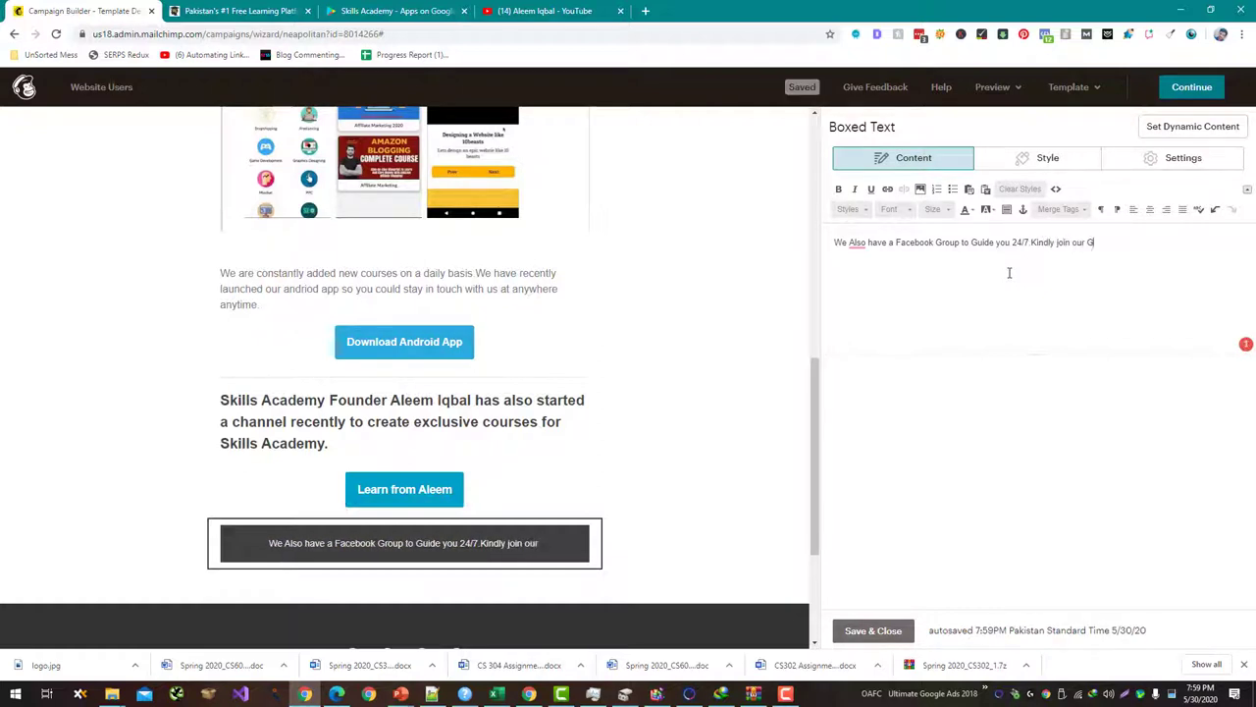
type("roup to stay ")
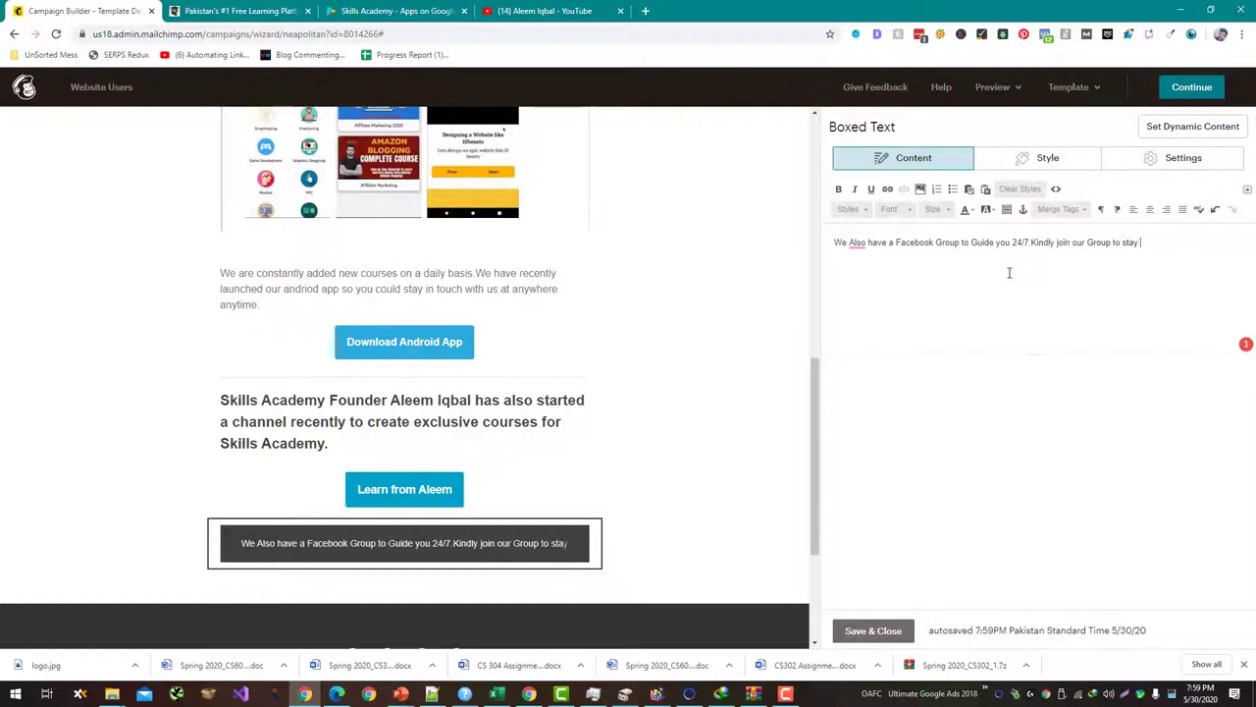
type("in touch with us.")
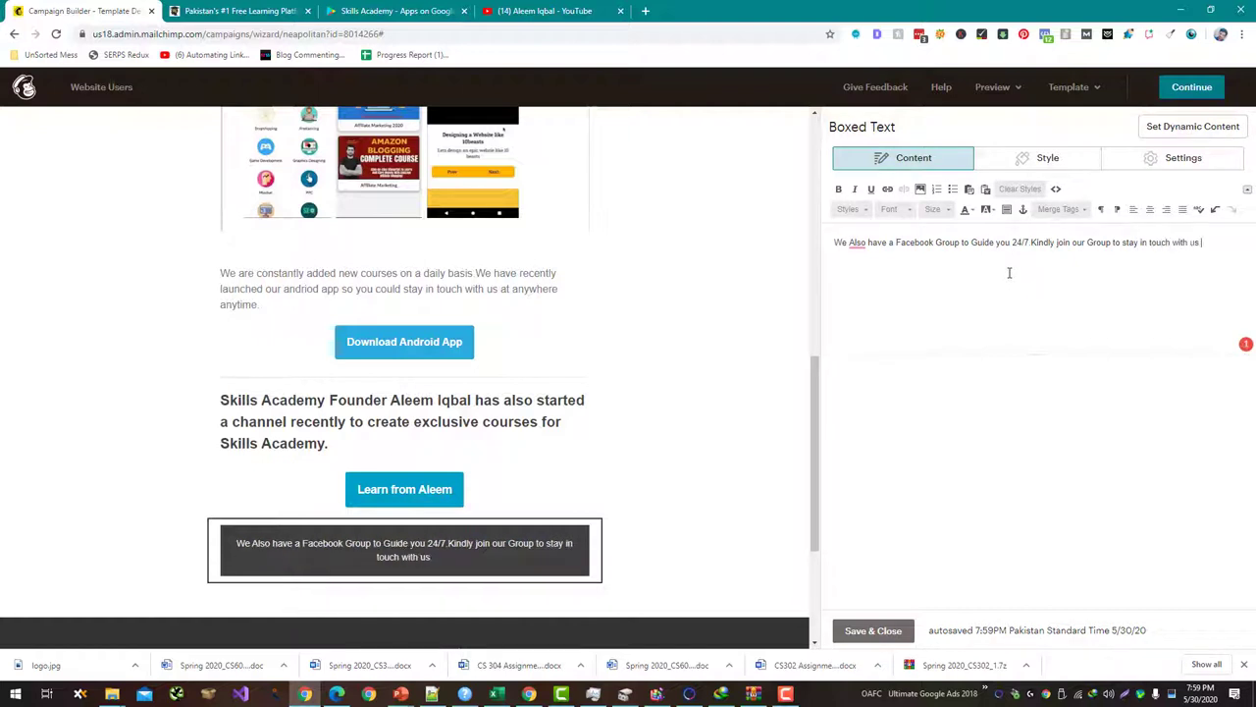
Step: Correct "Also" to "also" and fix the spacing before "Kindly" in the boxed text, and save the block
right_click(861, 247)
left_click(865, 265)
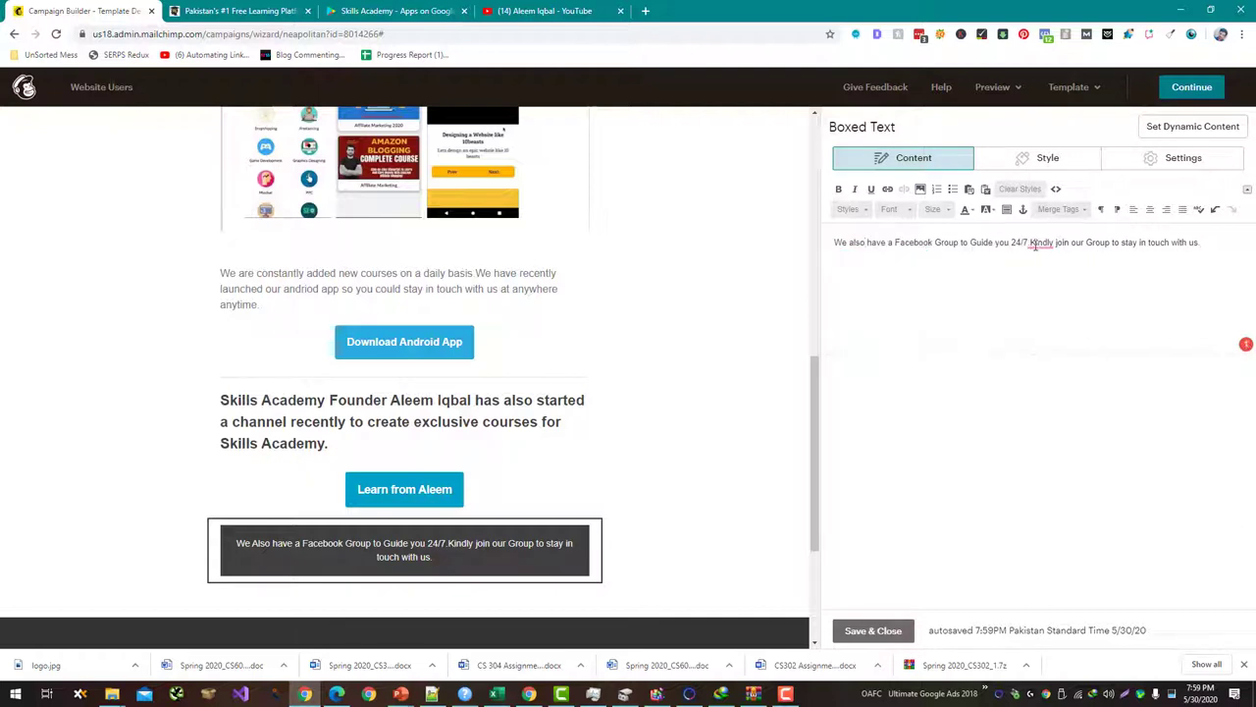
right_click(1035, 246)
left_click(1125, 322)
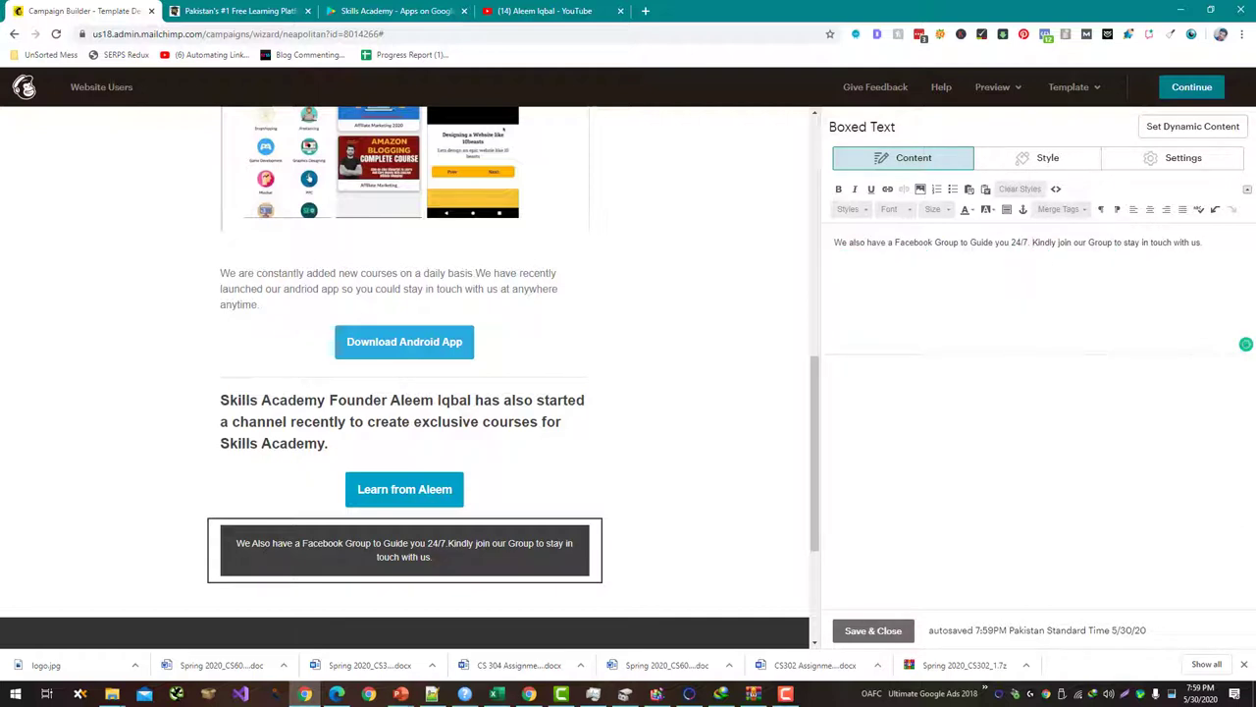
left_click(872, 630)
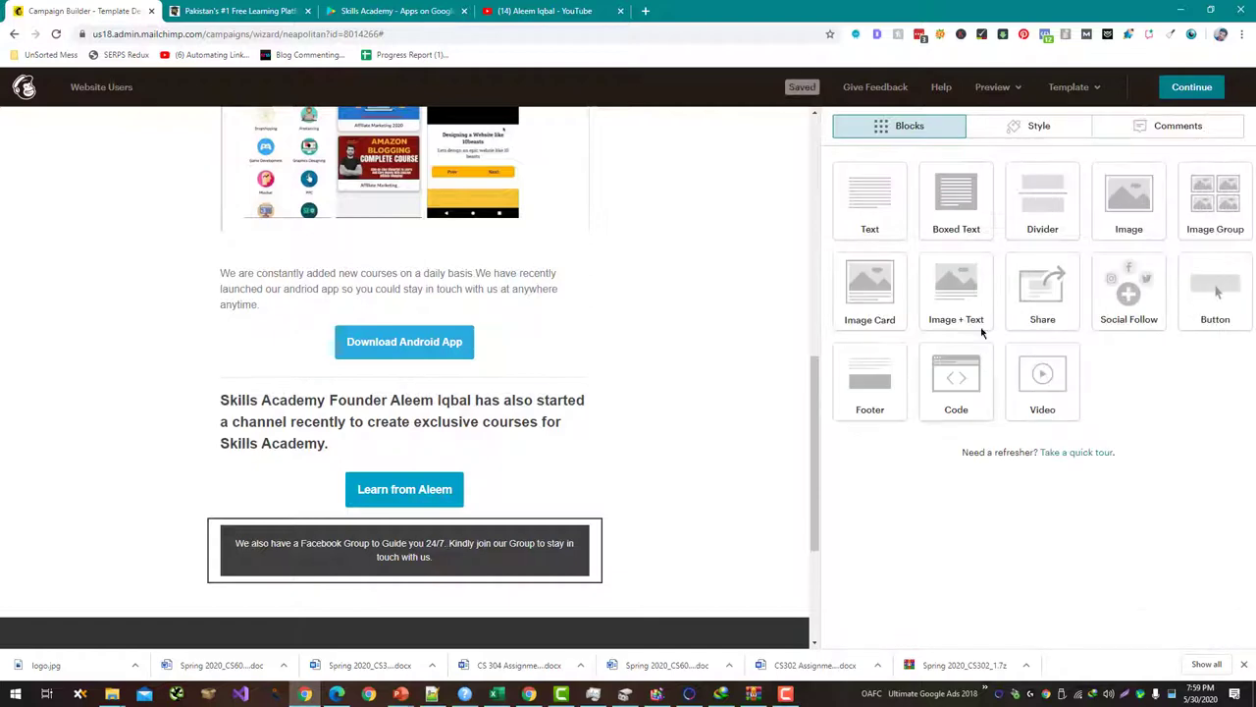
Step: Add a button below the Facebook group boxed text and set its text to "Join SEO Masters Academy"
left_click_drag(1185, 282, 427, 555)
left_click(955, 212)
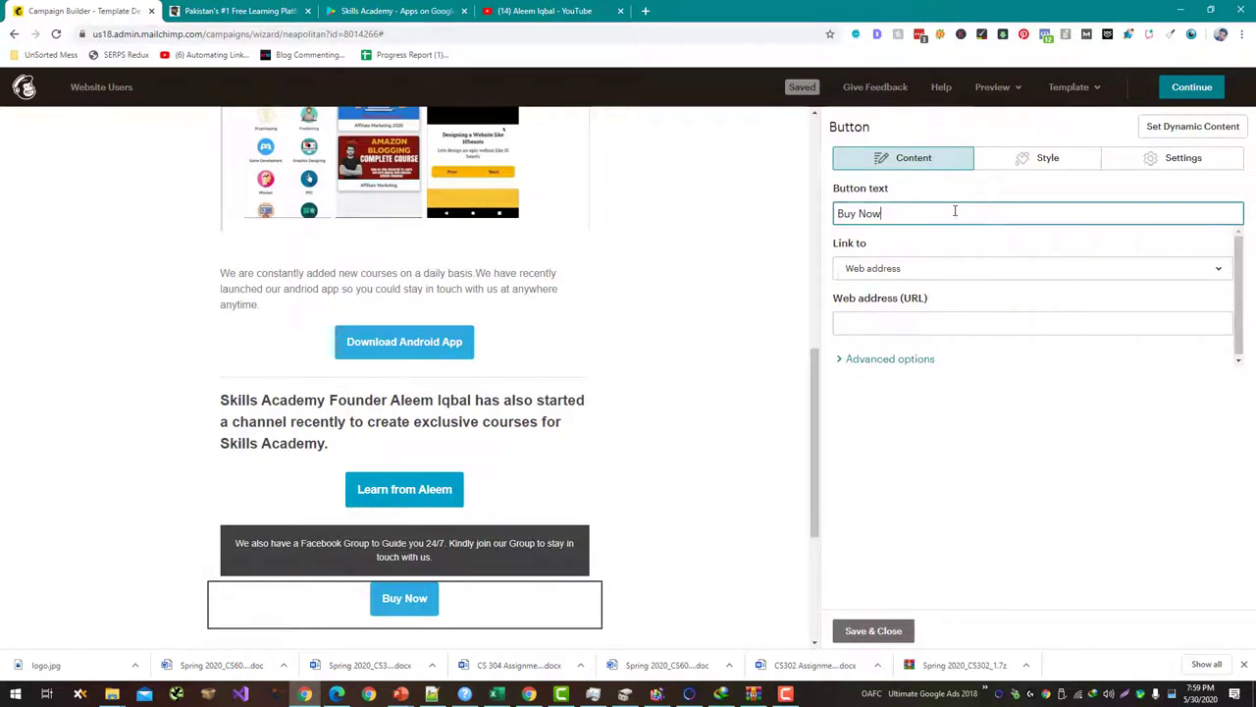
key("ctrl+a")
type("Join SE")
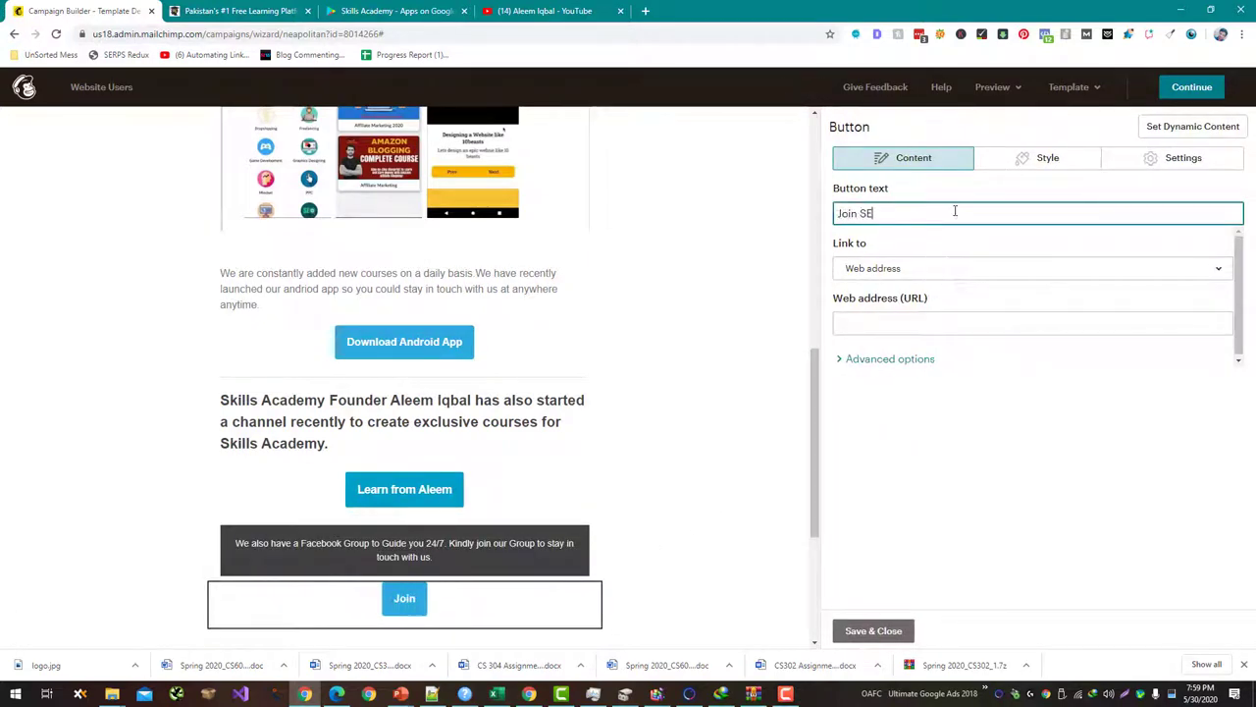
type("O Masters Aca")
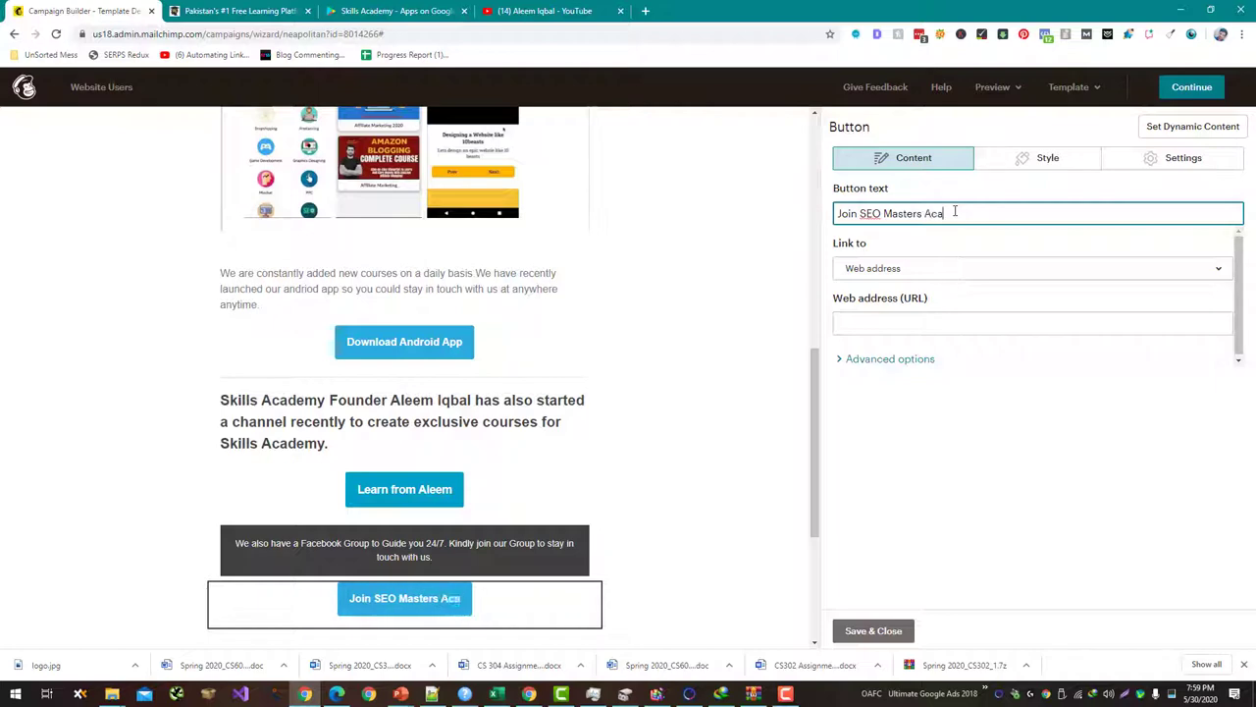
type("demy")
key("ctrl+t")
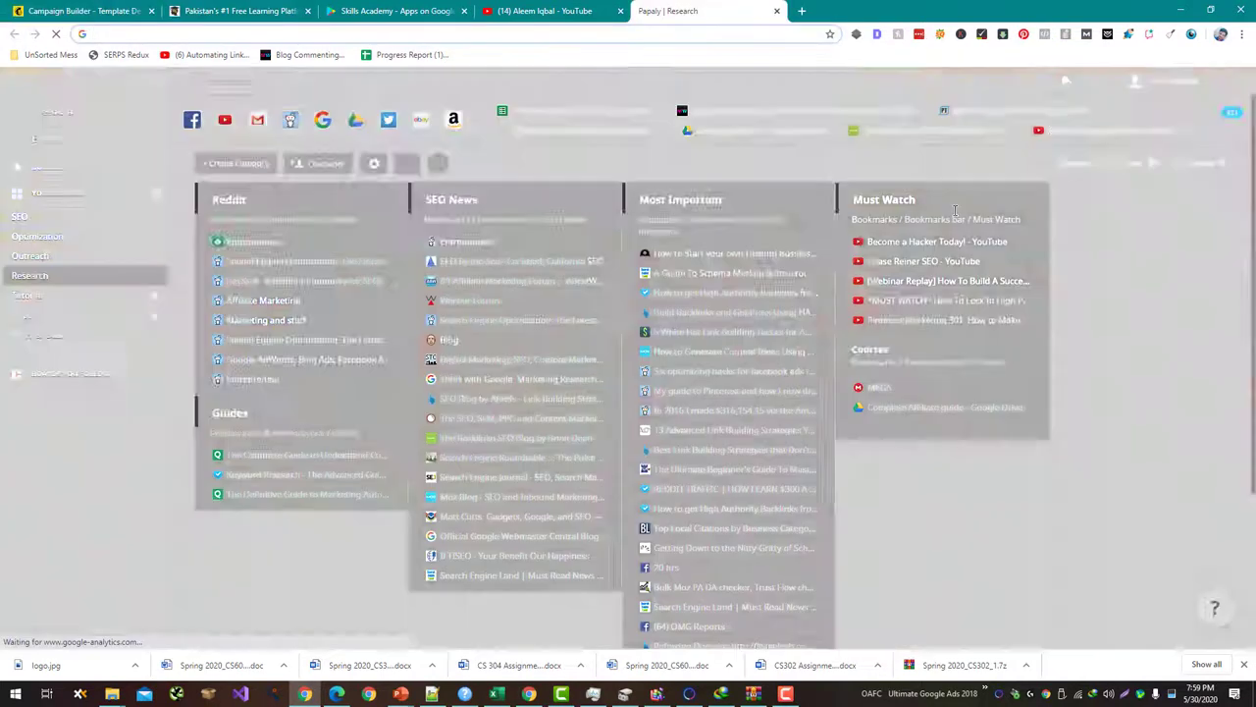
type("seomastering")
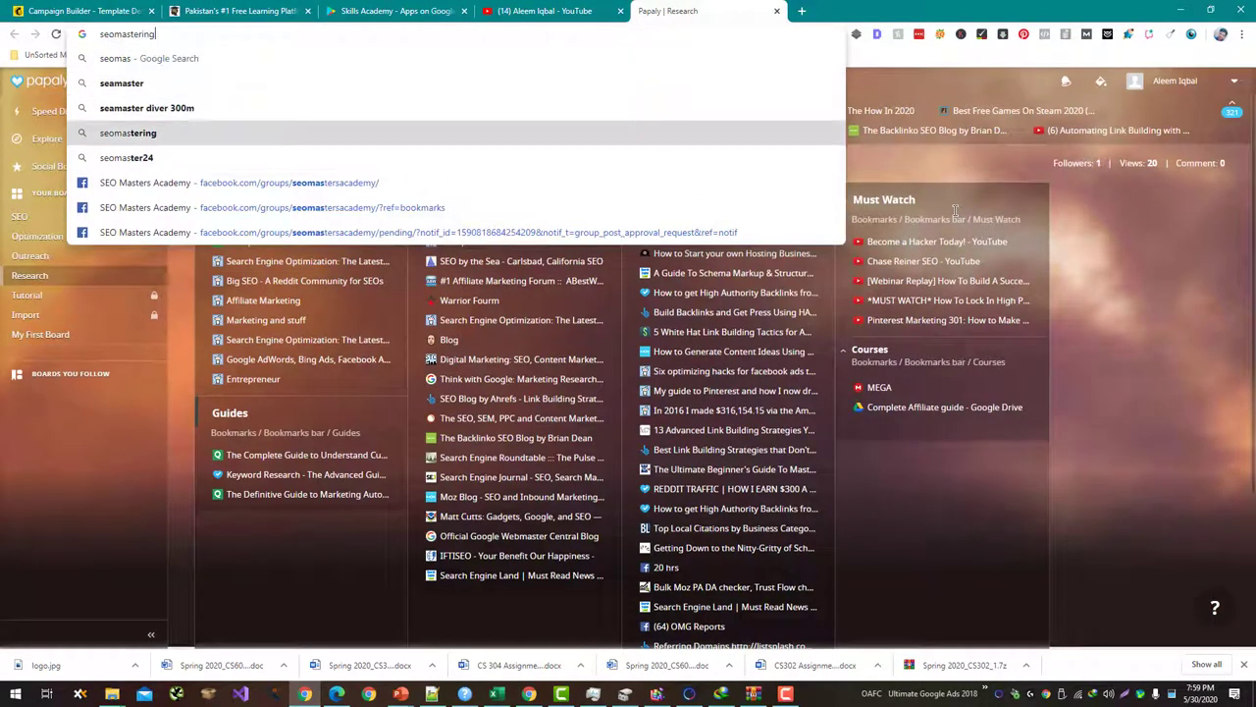
key("Down")
key("Down")
key("ctrl+a")
key("ctrl+c")
key("ctrl+w")
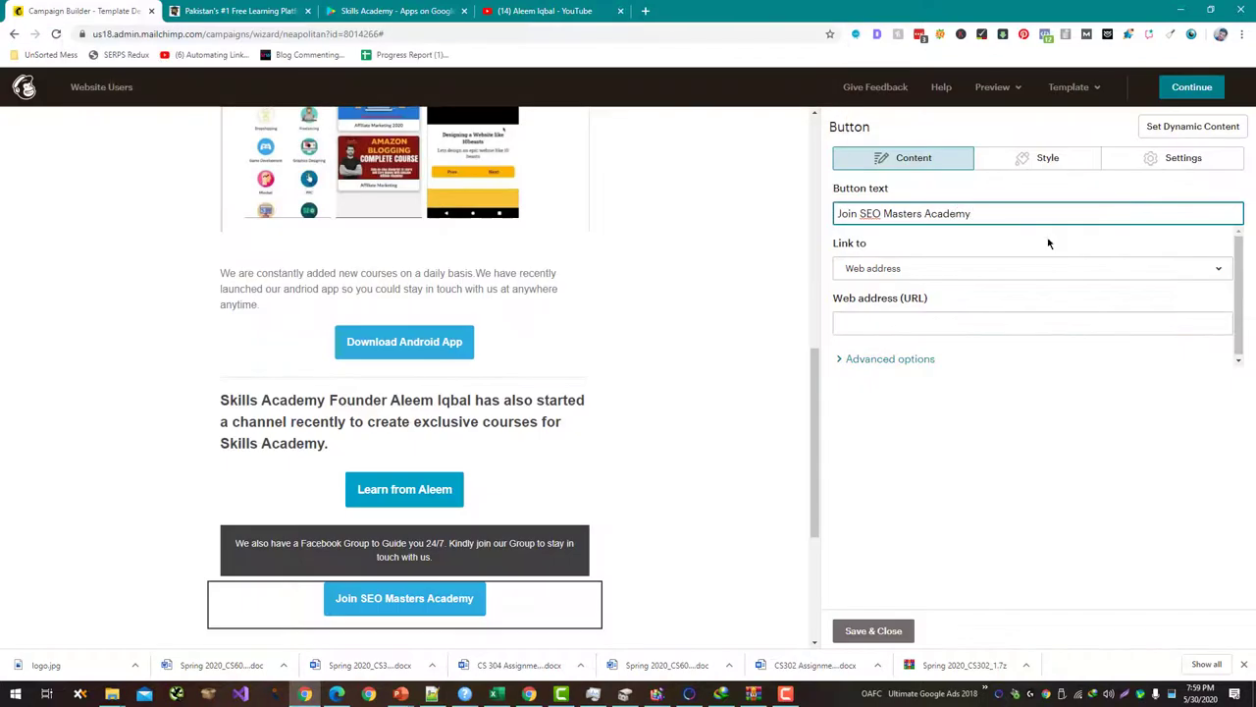
left_click(1013, 328)
key("ctrl+v")
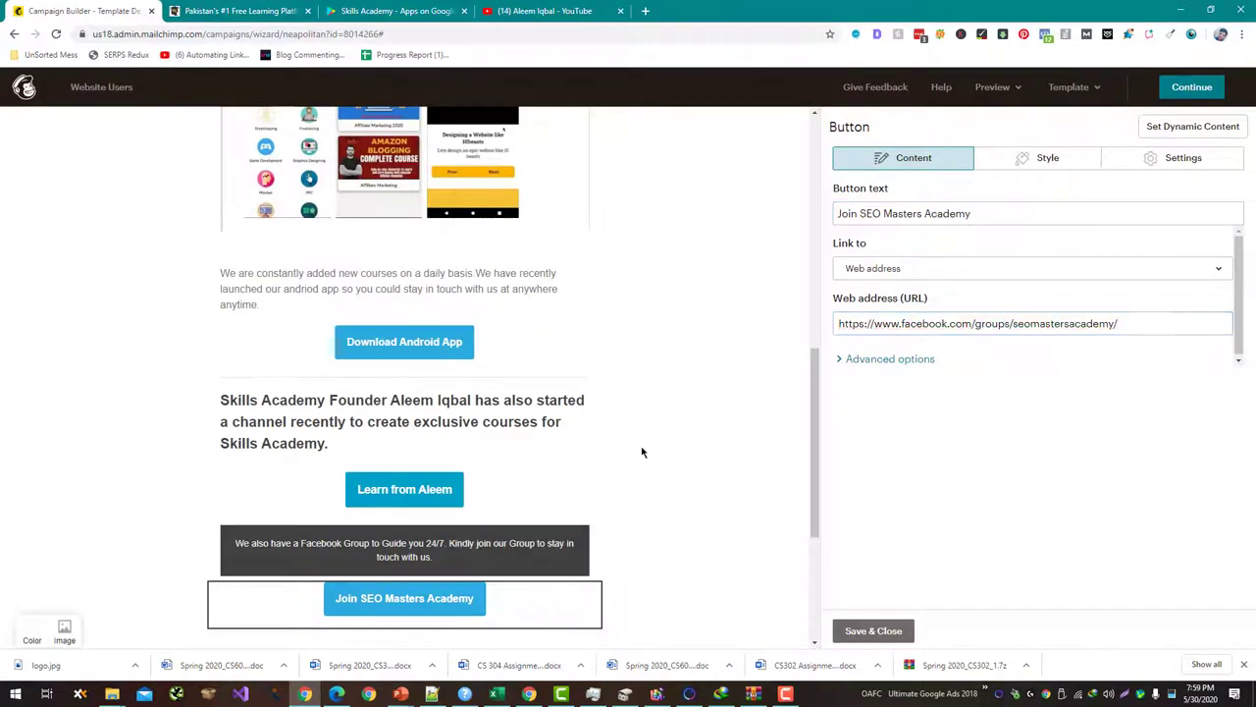
Step: Make all of the Facebook group boxed text bold and set its text size to 24px
left_click(480, 558)
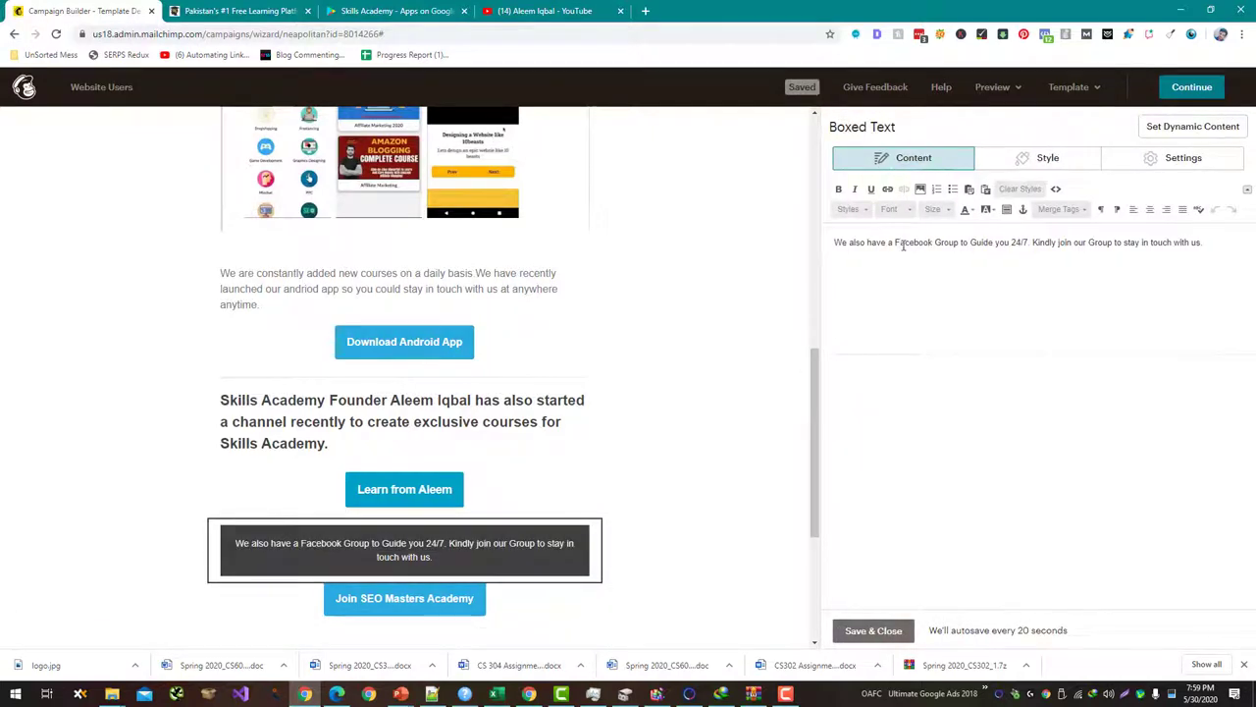
key("ctrl+a")
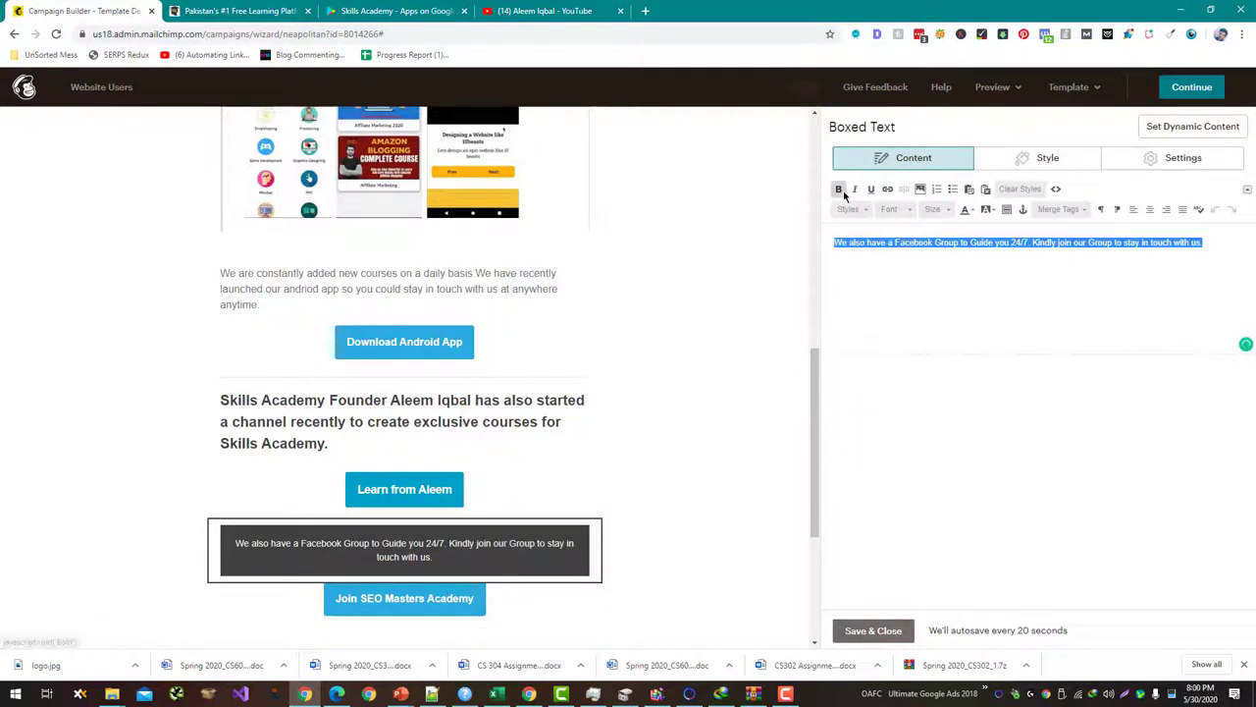
left_click(838, 188)
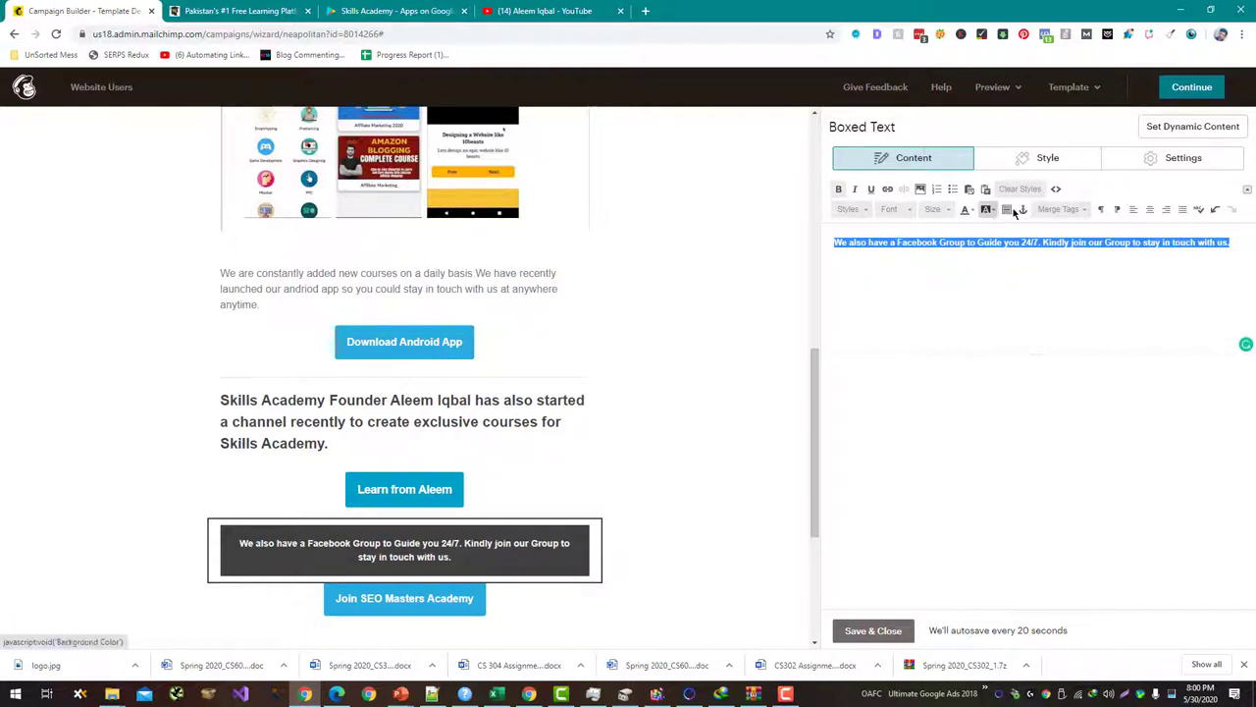
left_click(1043, 165)
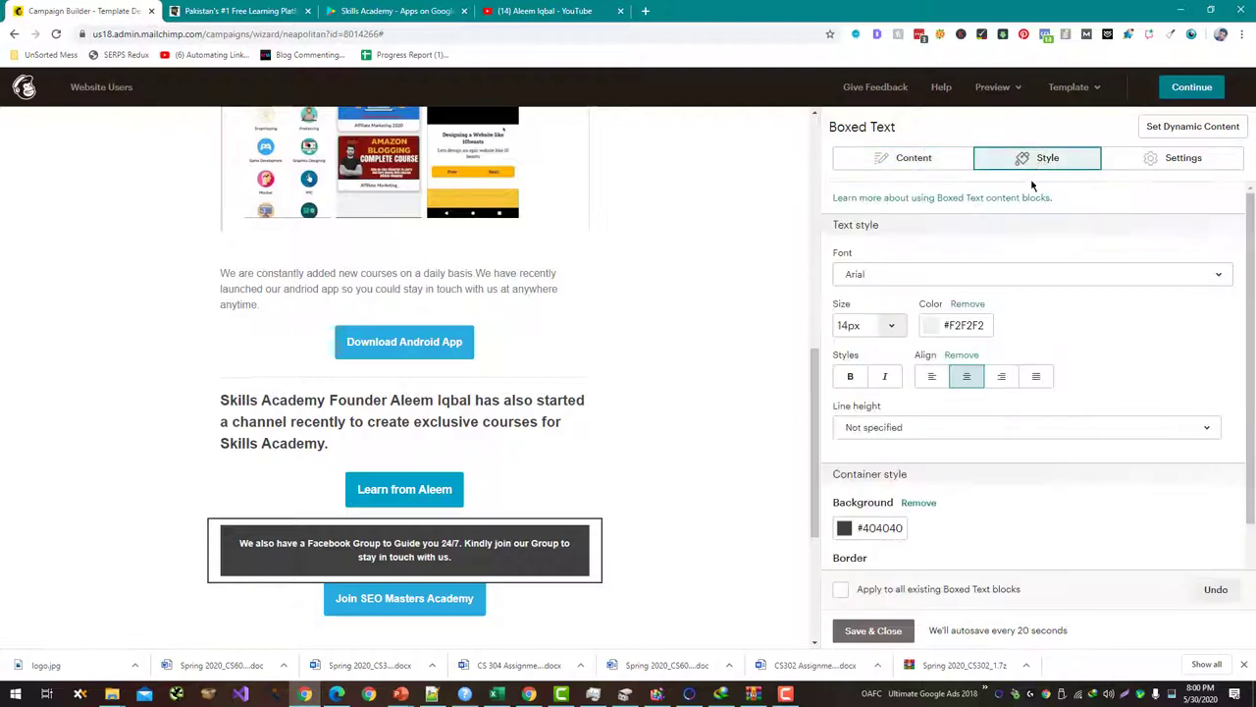
left_click(901, 329)
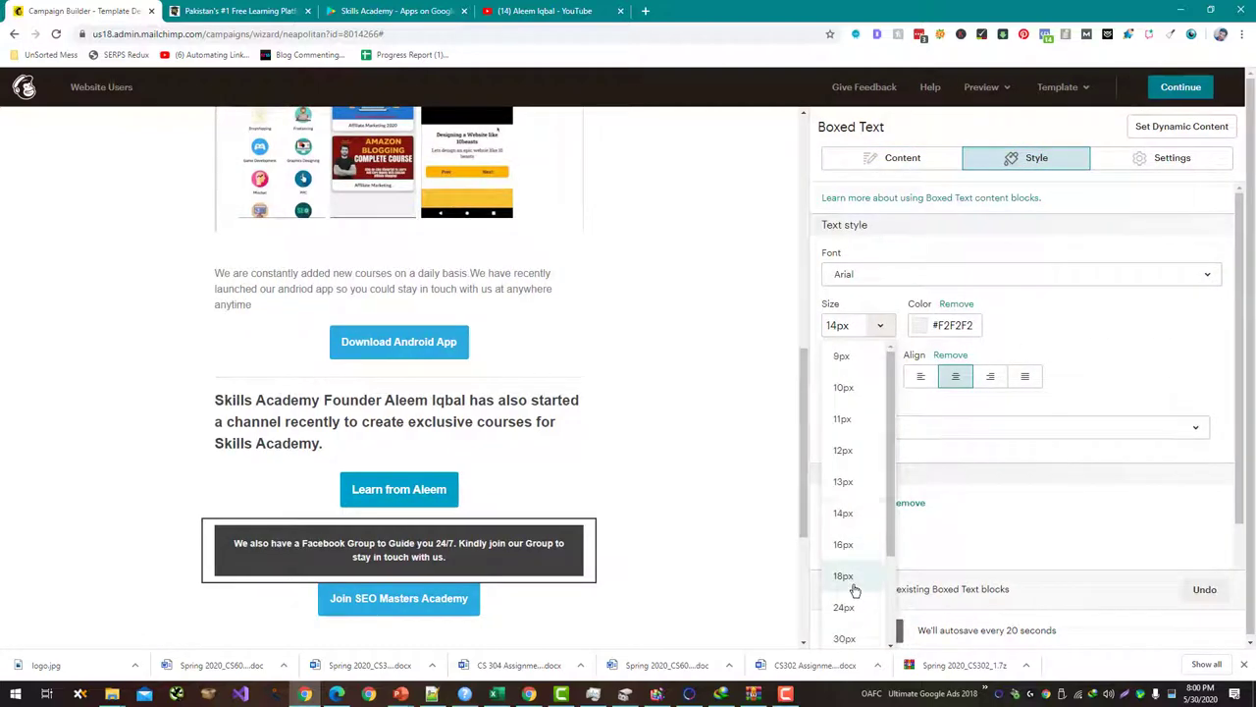
left_click(853, 546)
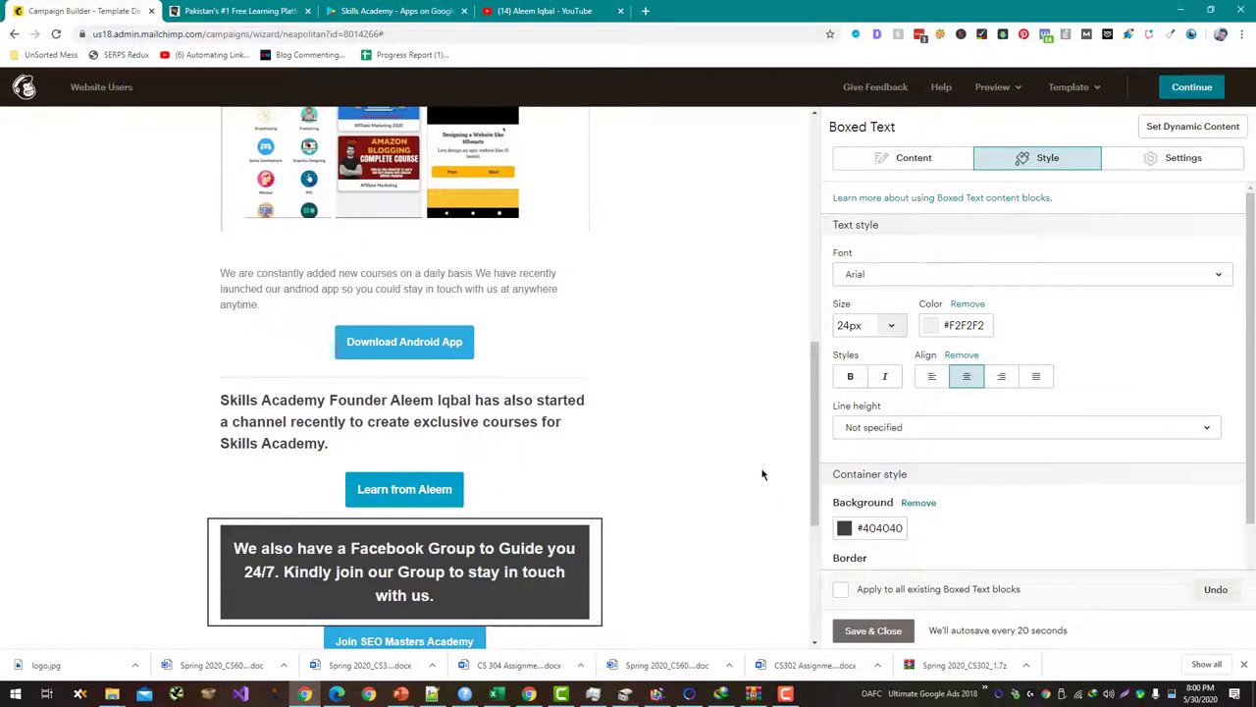
Step: Review the email layout from the welcome heading down to the Facebook group button
scroll(762, 474, "down", 3)
scroll(763, 475, "up", 5)
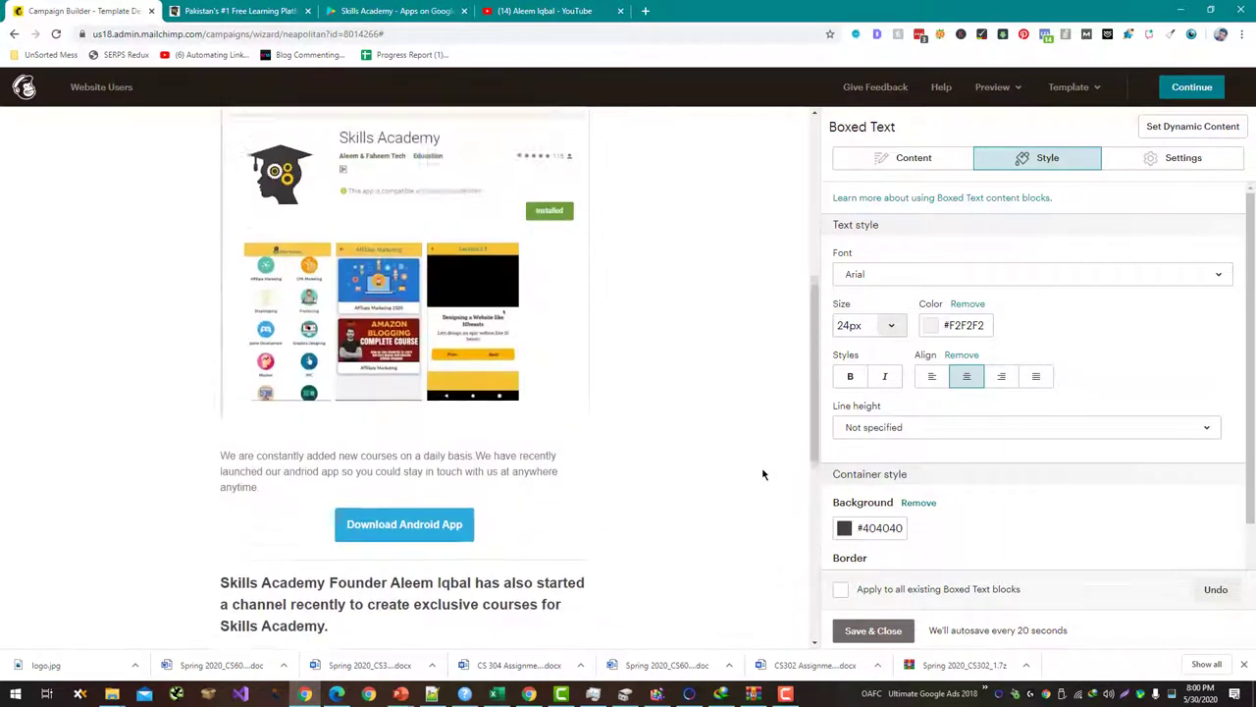
scroll(763, 474, "up", 4)
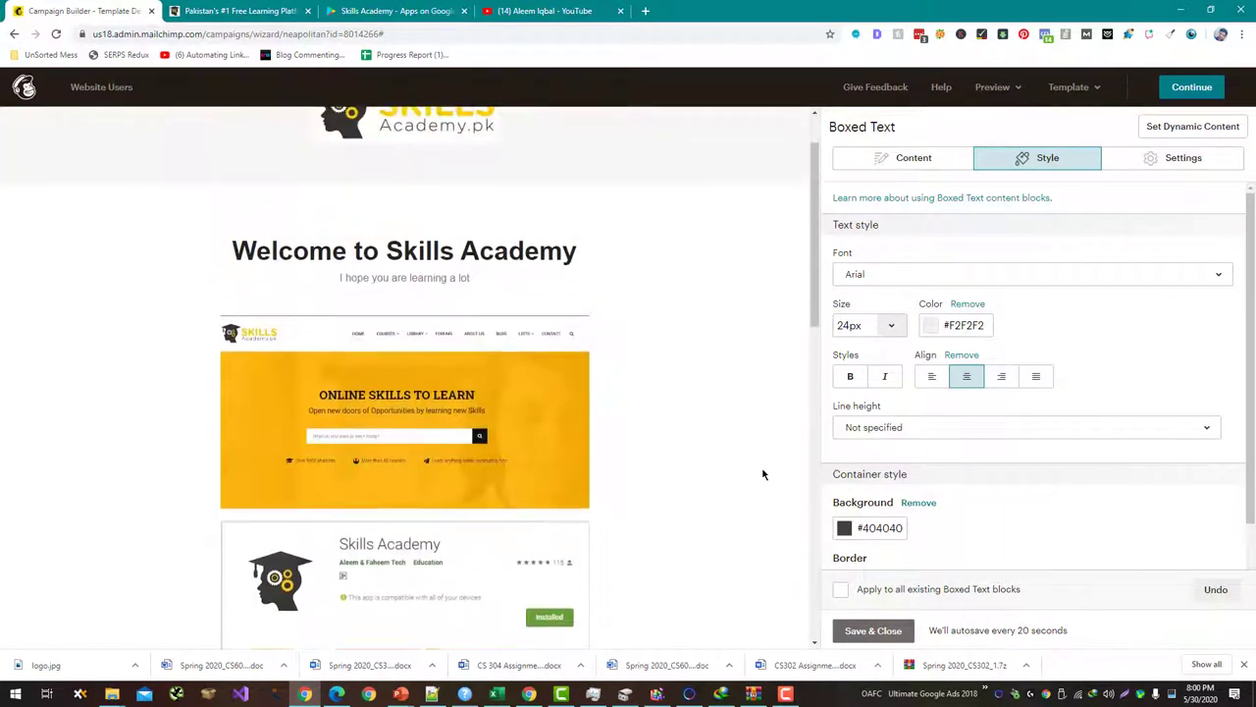
mouse_move(537, 305)
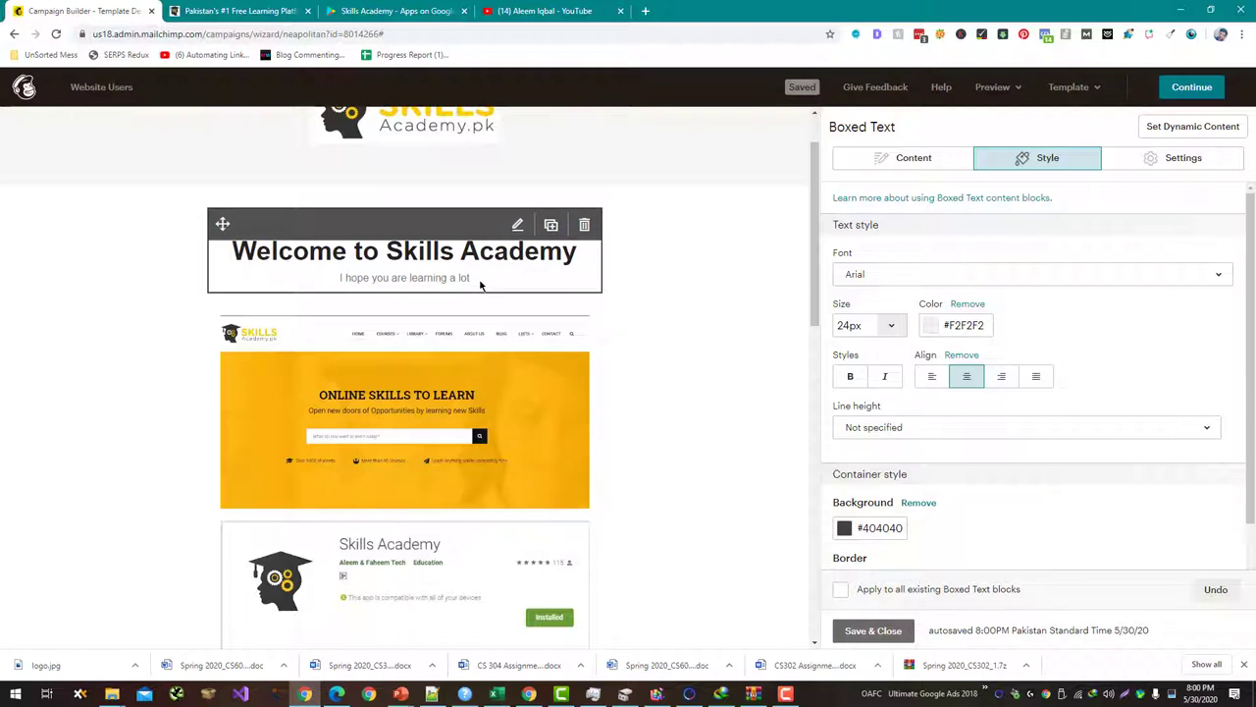
scroll(670, 397, "down", 5)
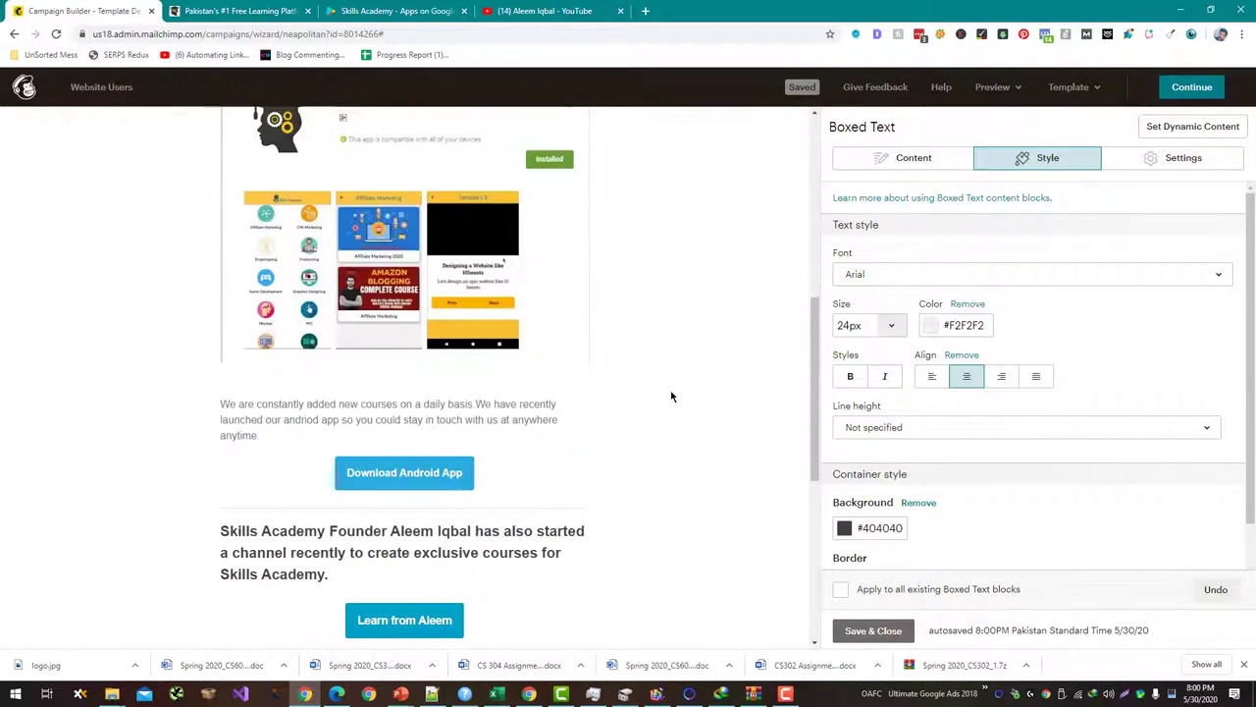
scroll(671, 396, "down", 2)
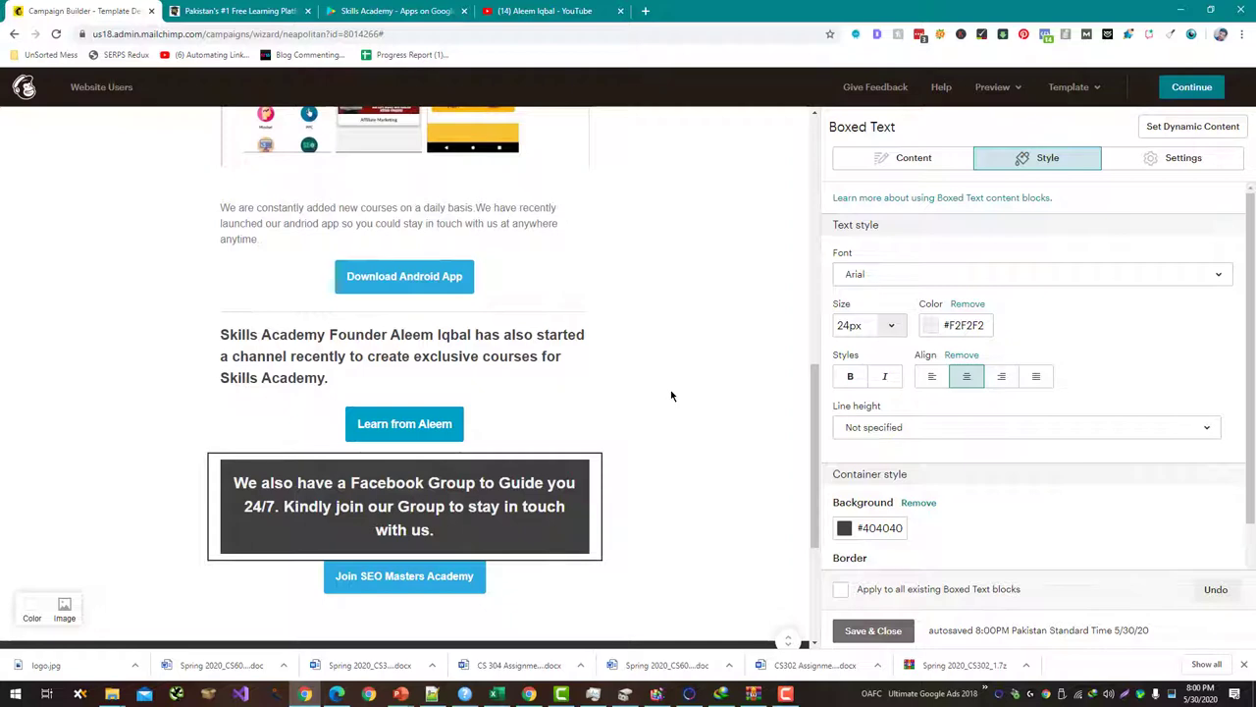
scroll(440, 499, "up", 2)
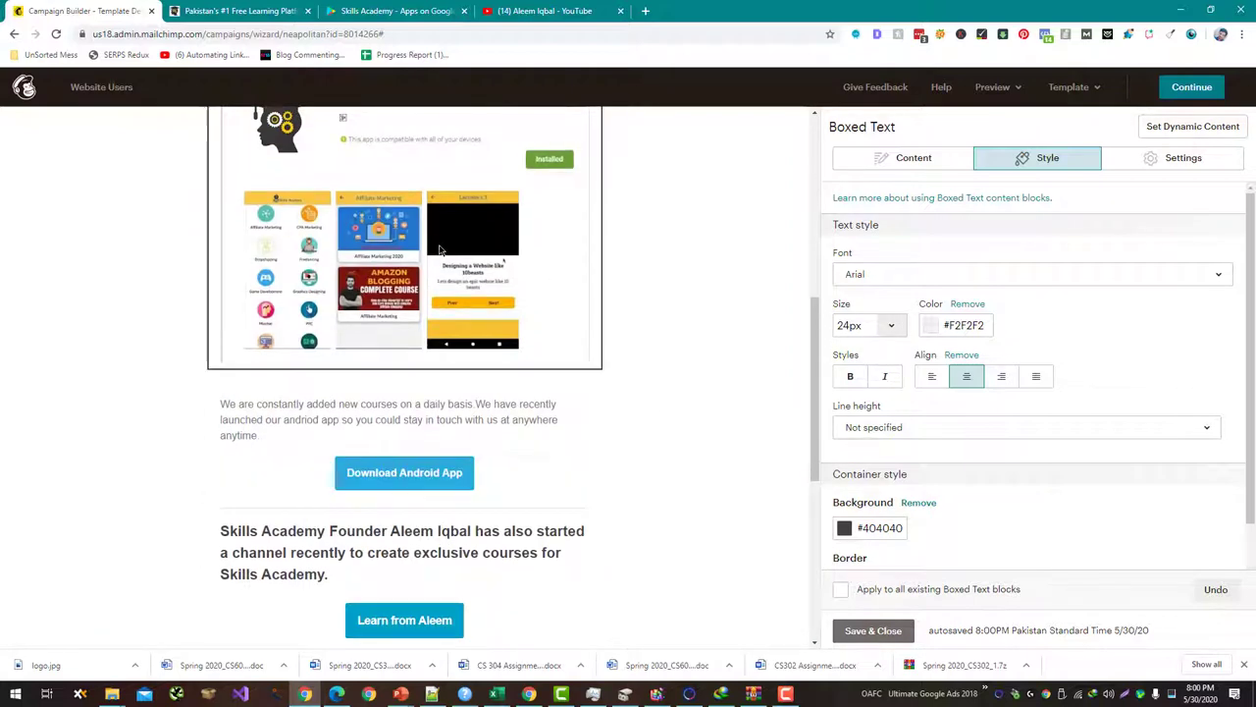
scroll(645, 362, "down", 1)
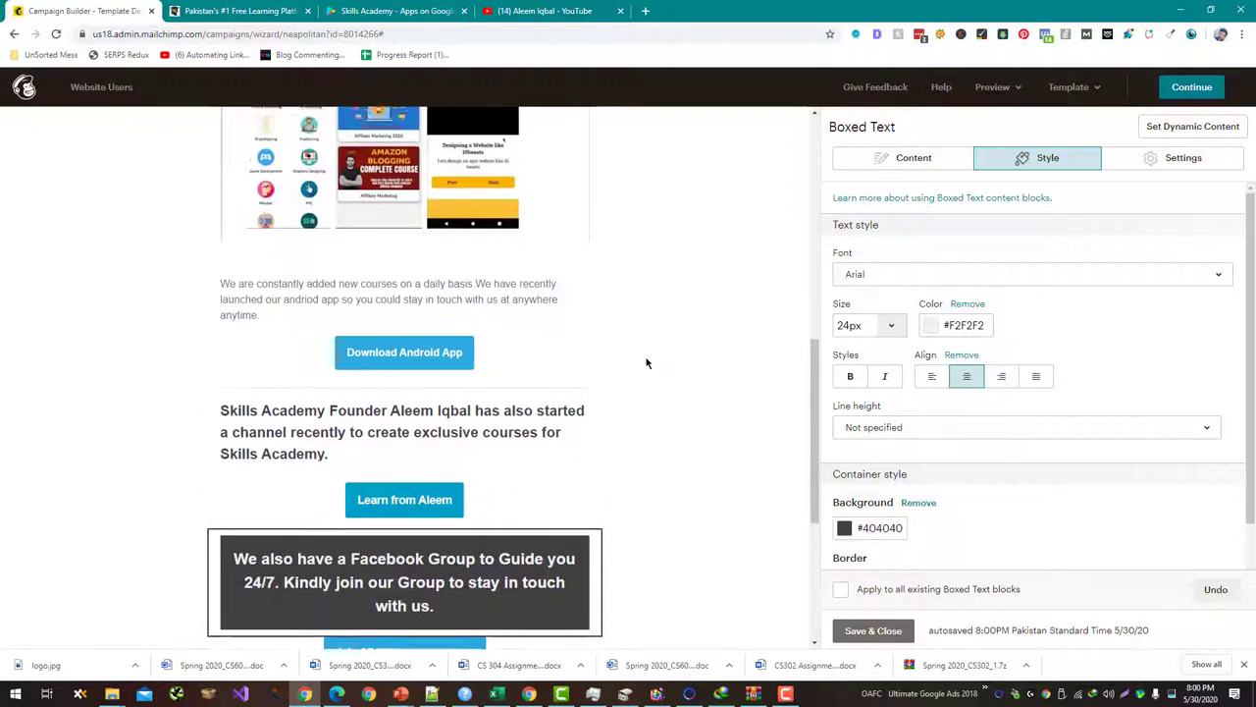
scroll(646, 363, "up", 2)
scroll(646, 363, "down", 1)
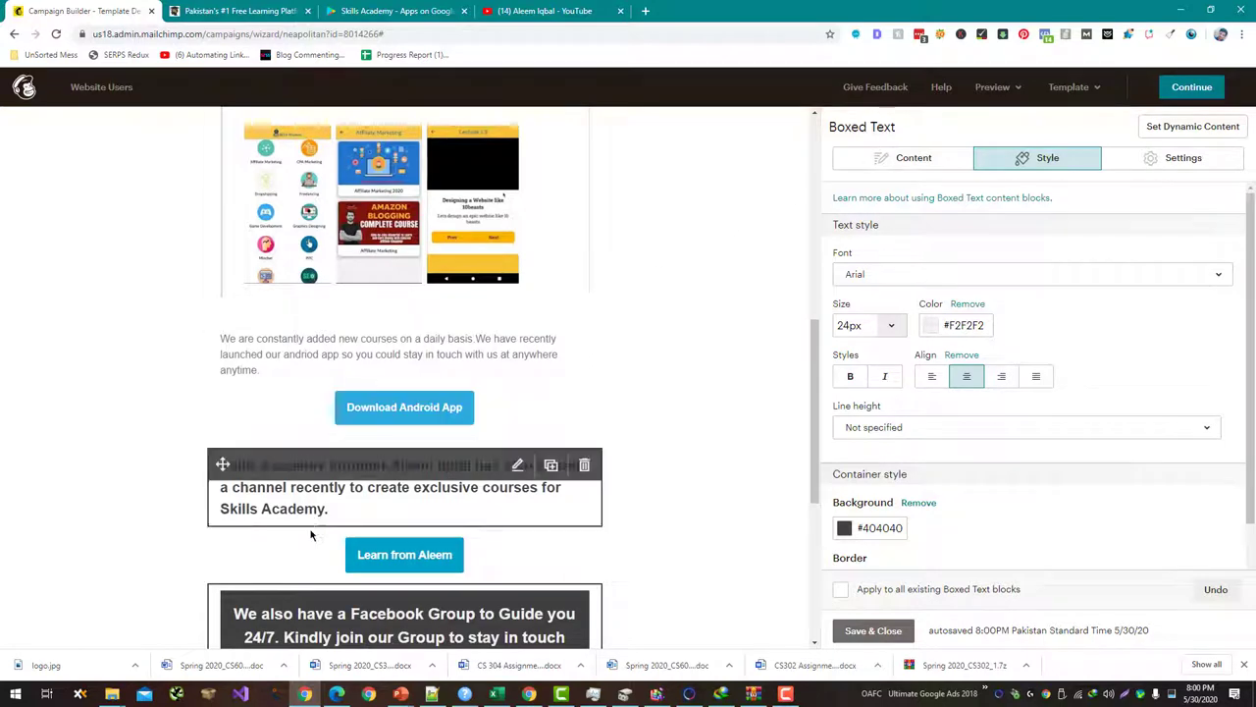
Step: Save the boxed text block and insert an image block between the founder's channel announcement and the channel button
left_click(872, 630)
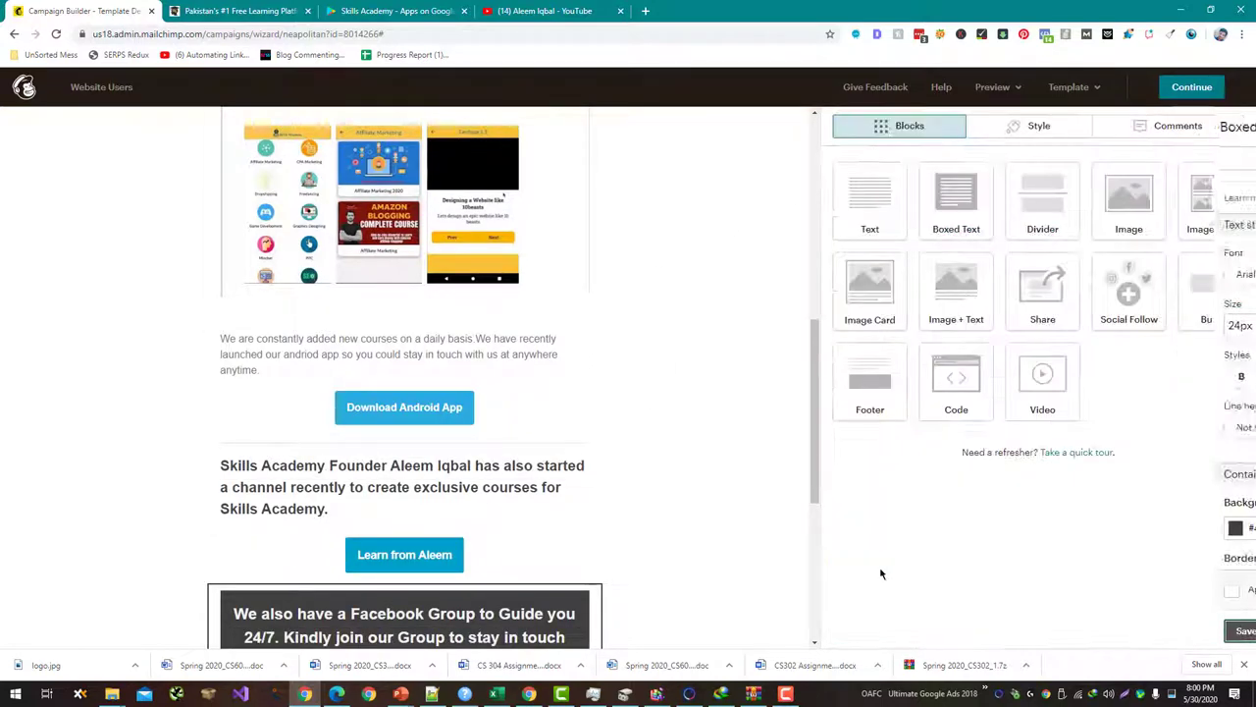
left_click_drag(1113, 202, 468, 549)
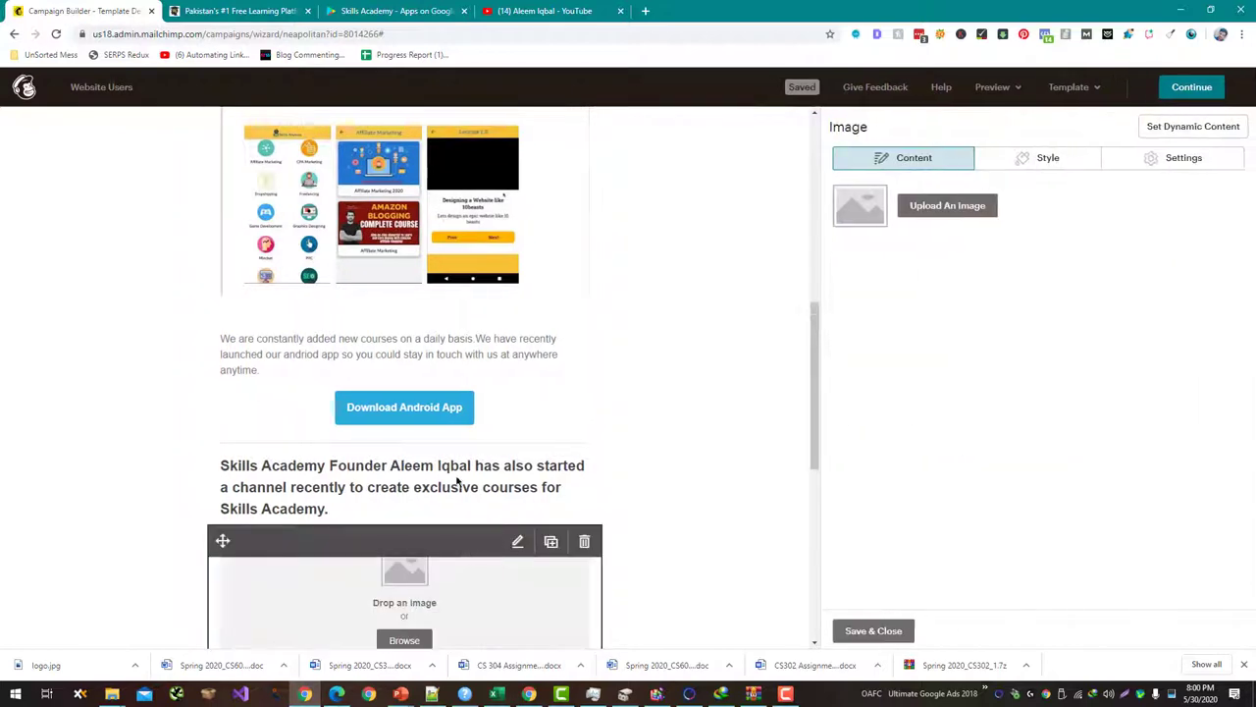
Step: Switch to the founder's YouTube channel page, capture its banner, header and featured video area, and save the screenshot as a JPEG in Downloads
left_click(277, 10)
key("ctrl+4")
key("ctrl+shift+Page_Up")
key("ctrl+shift+Page_Up")
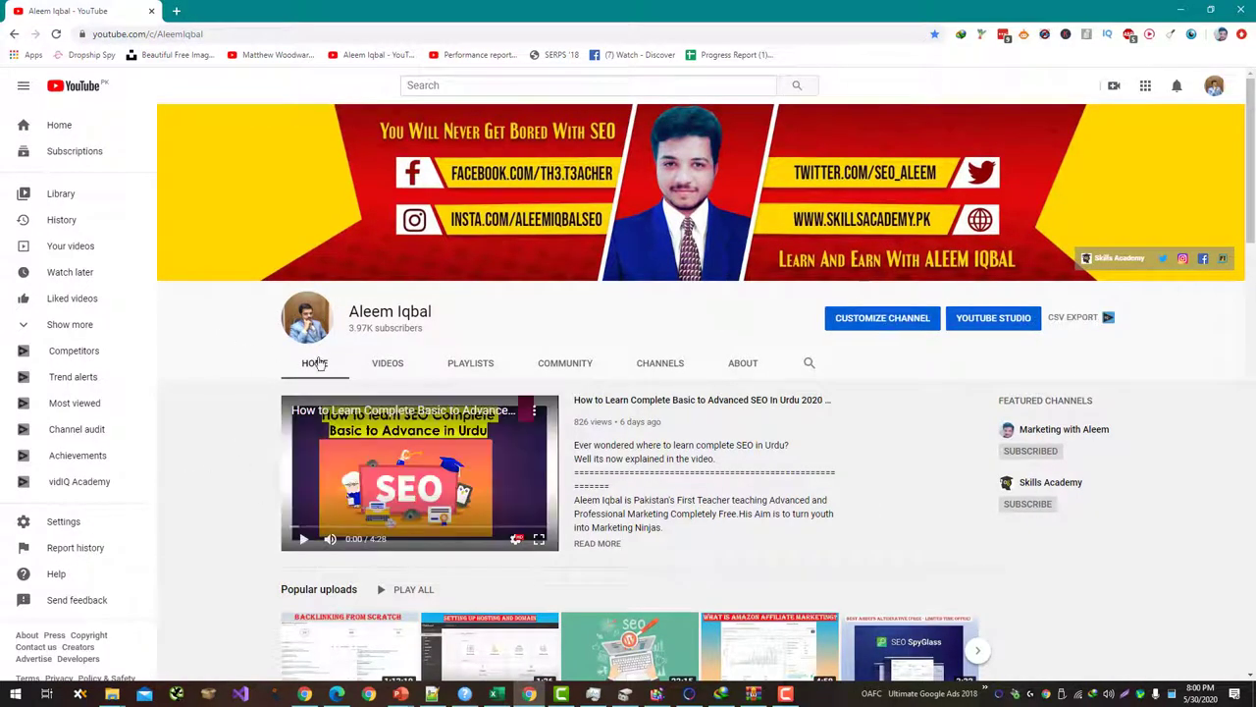
key("Print")
mouse_move(262, 96)
left_mouse_down()
mouse_move(1069, 542)
mouse_move(1213, 576)
mouse_move(1151, 556)
left_mouse_up()
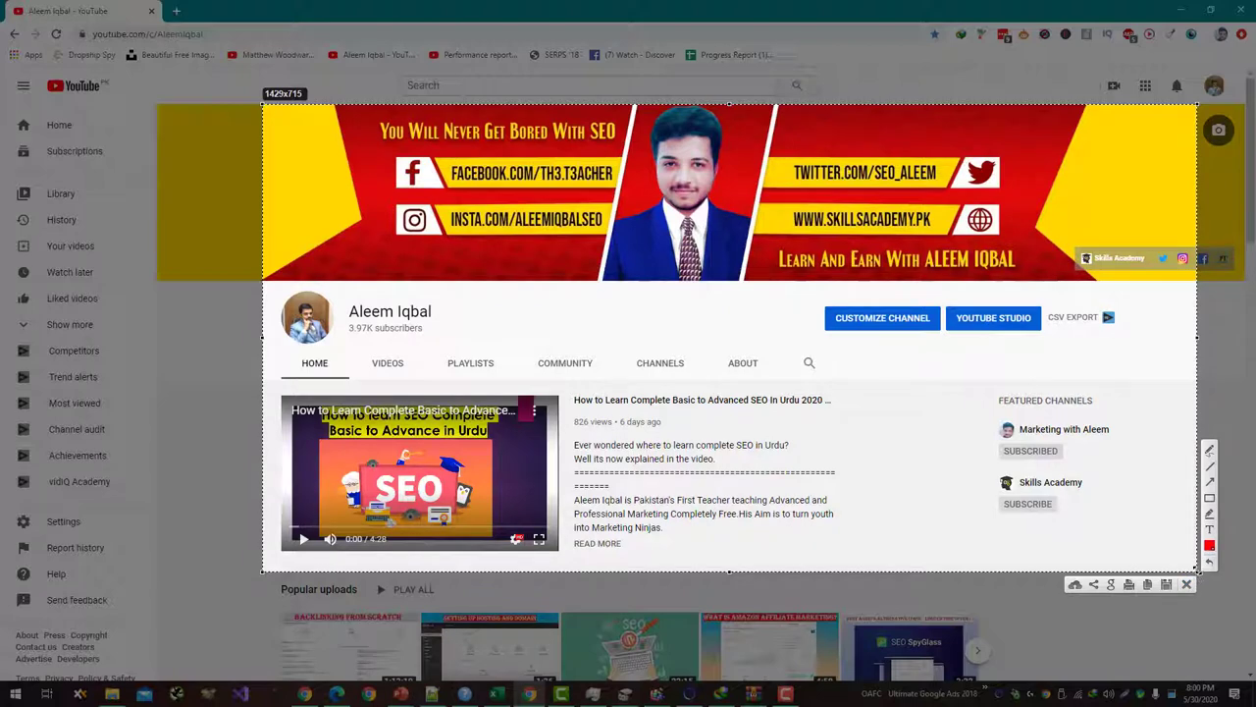
left_click_drag(1196, 570, 1194, 569)
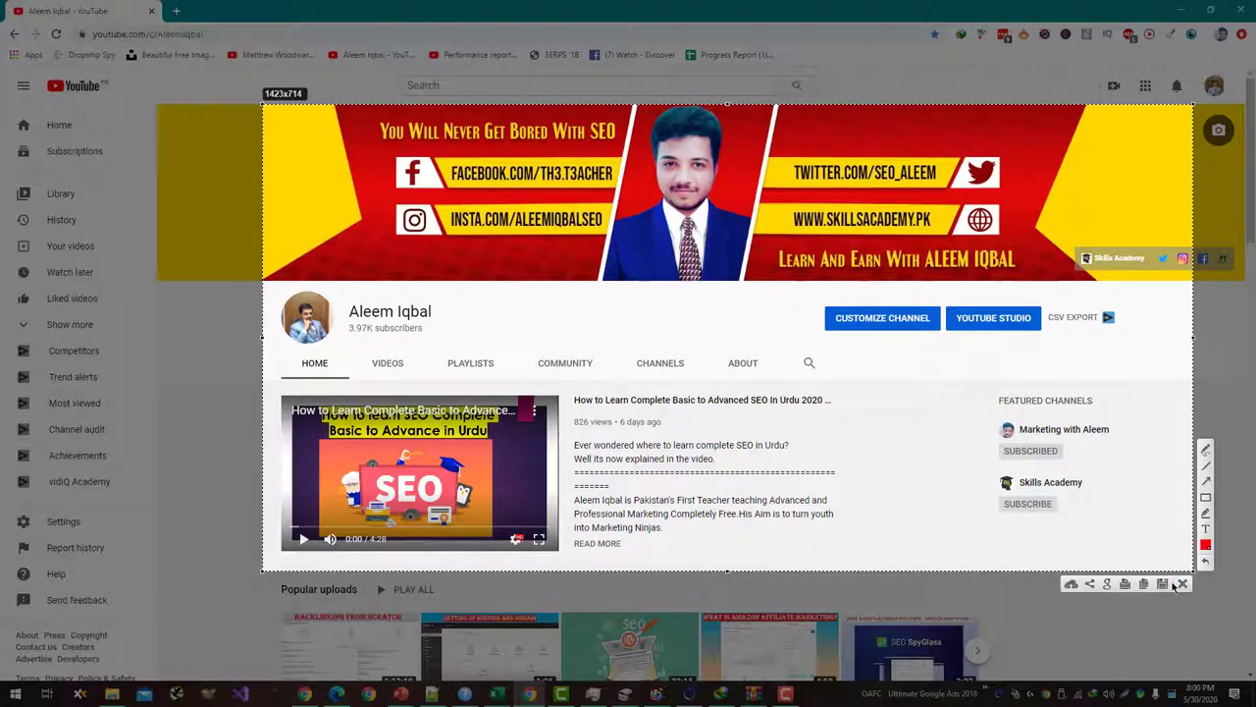
left_click(1163, 585)
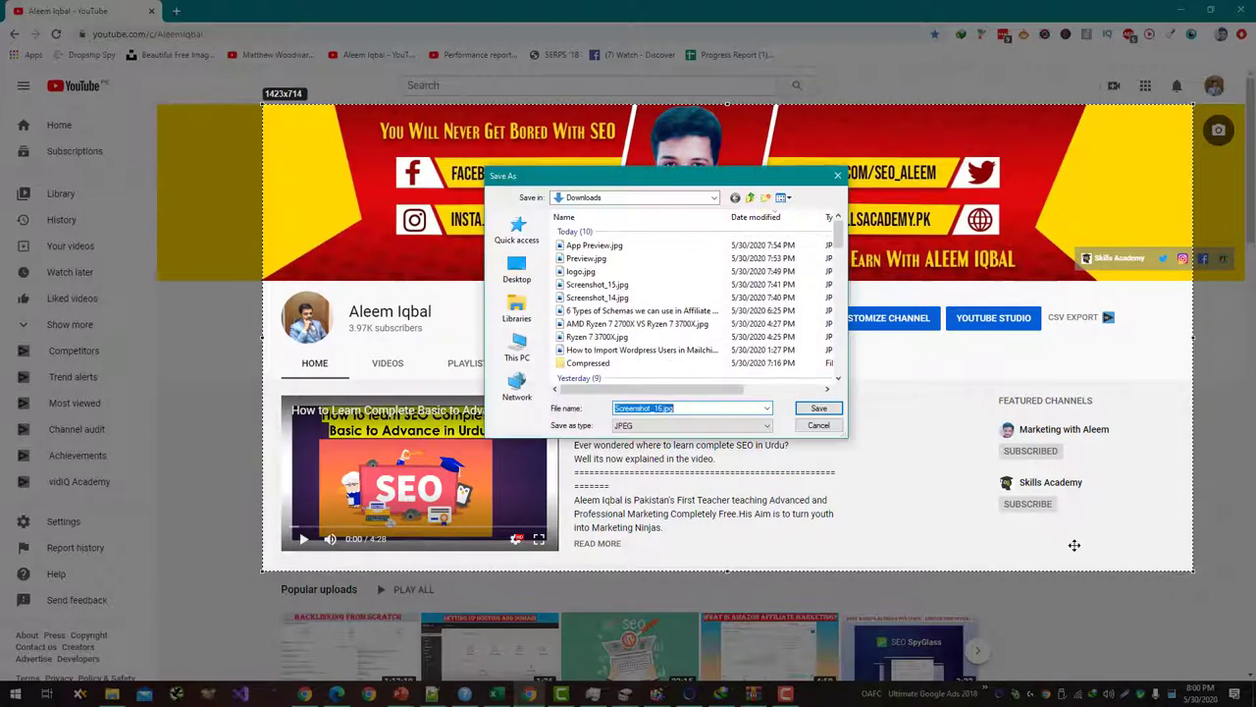
key("Return")
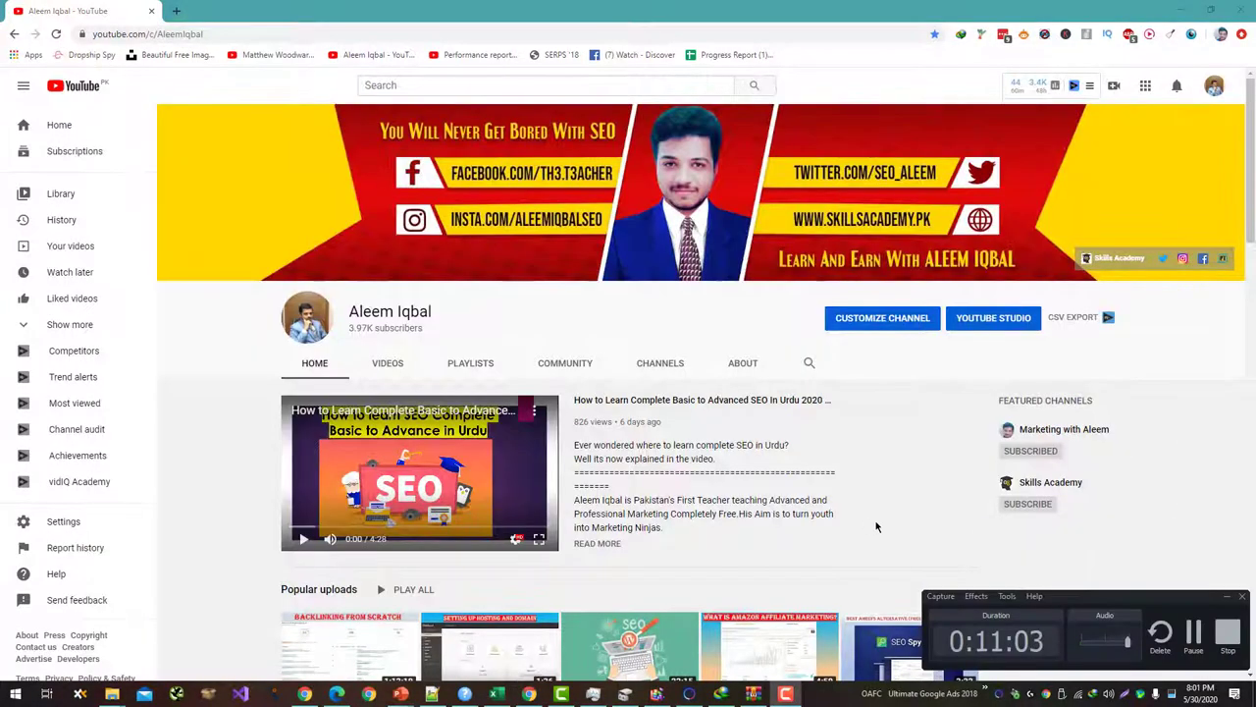
key("alt+Tab")
key("alt+Tab")
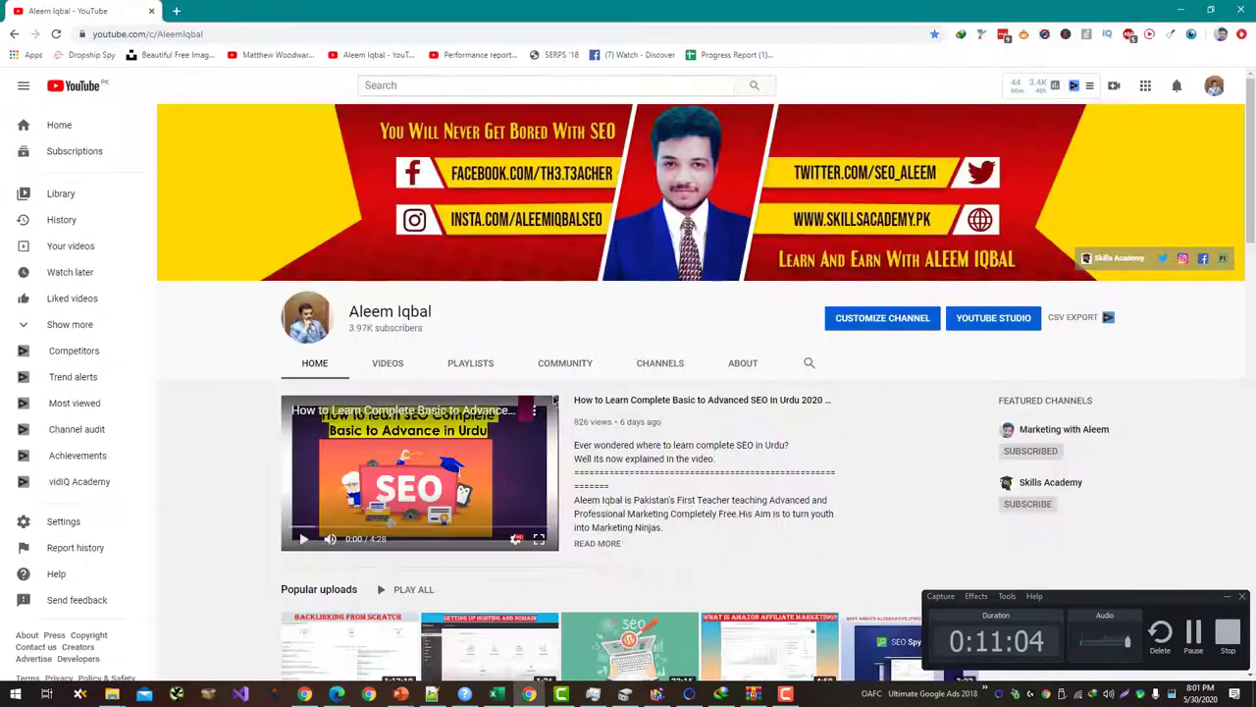
key("alt+Tab")
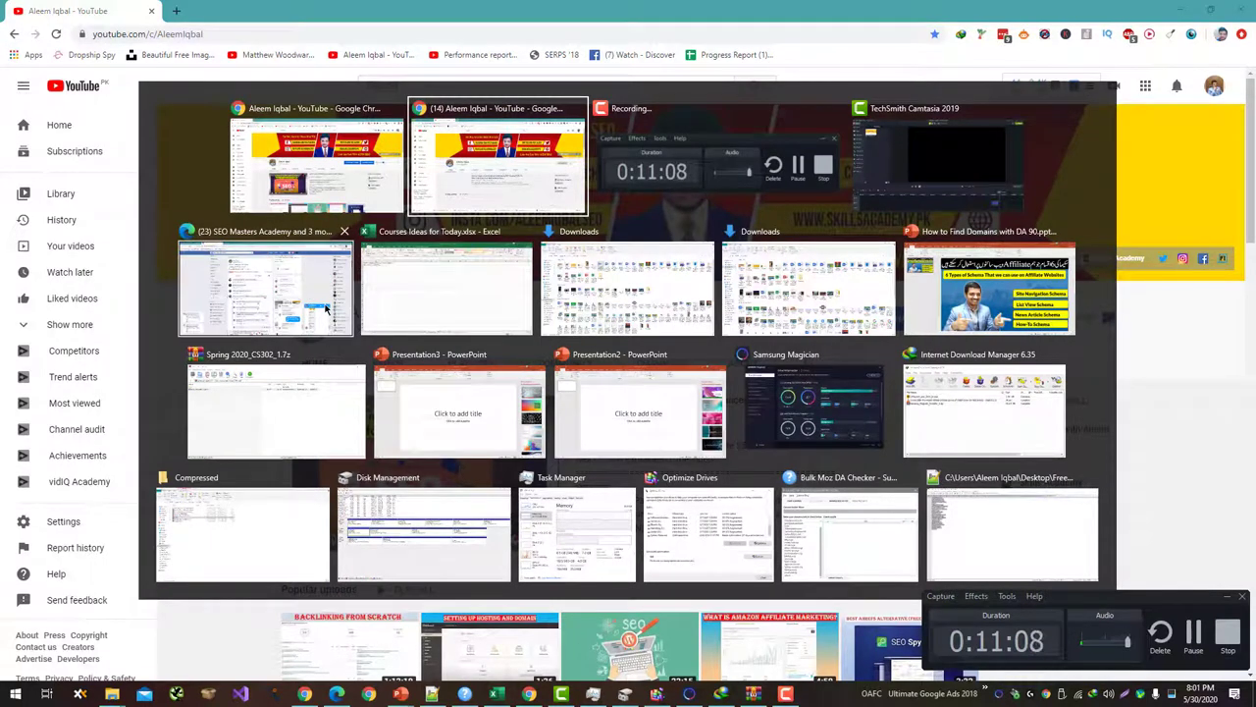
left_click(257, 310)
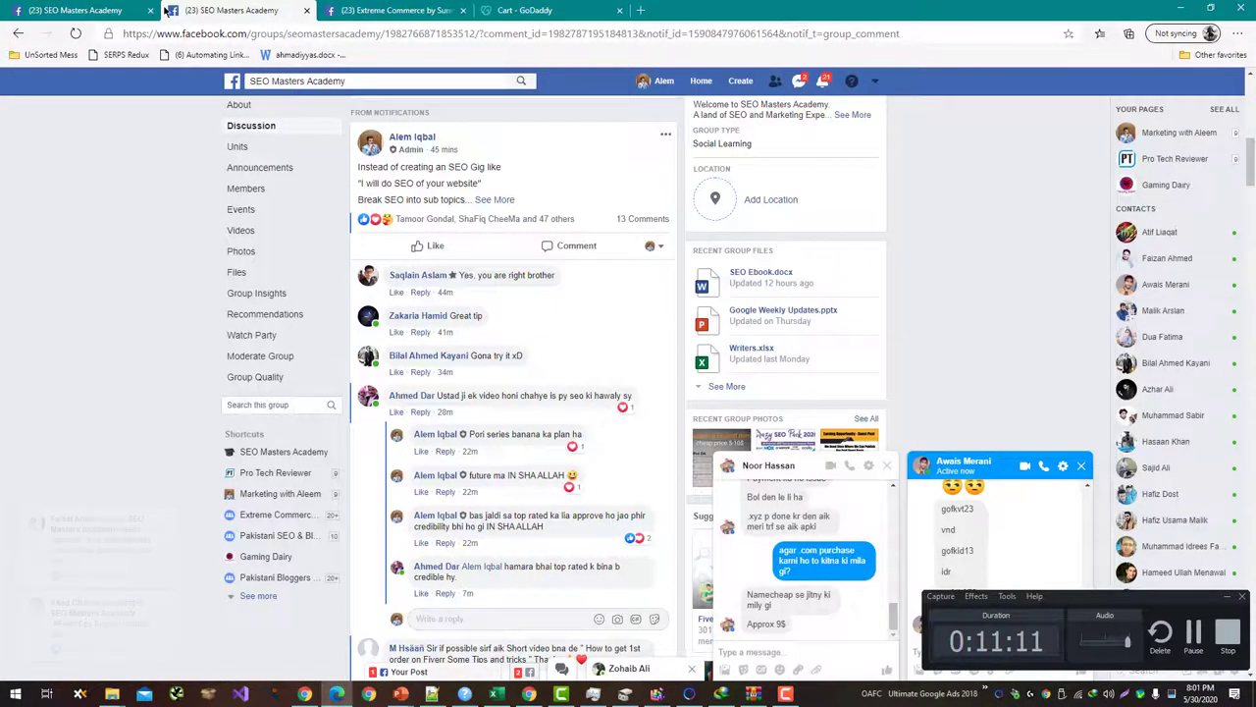
key("alt+Tab")
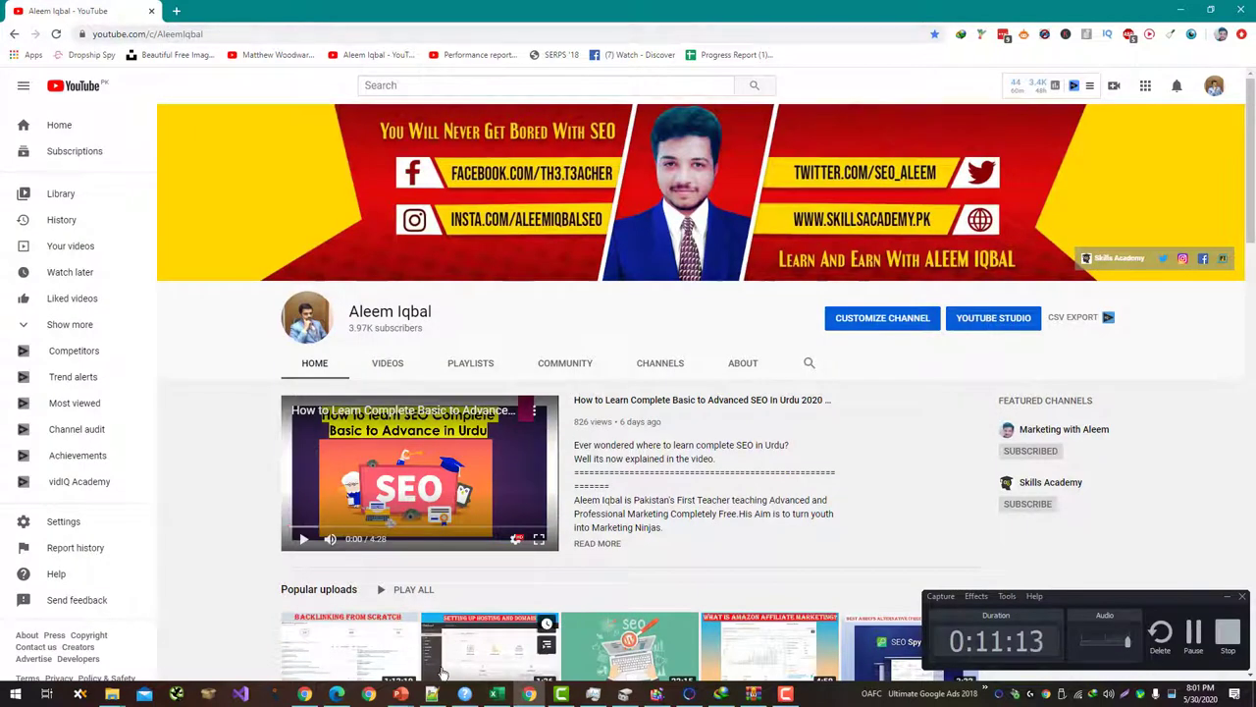
Step: Switch back to the Mailchimp campaign, upload Screenshot_16.jpg from Downloads, and insert it into the empty image block under the founder's channel announcement
left_click(305, 694)
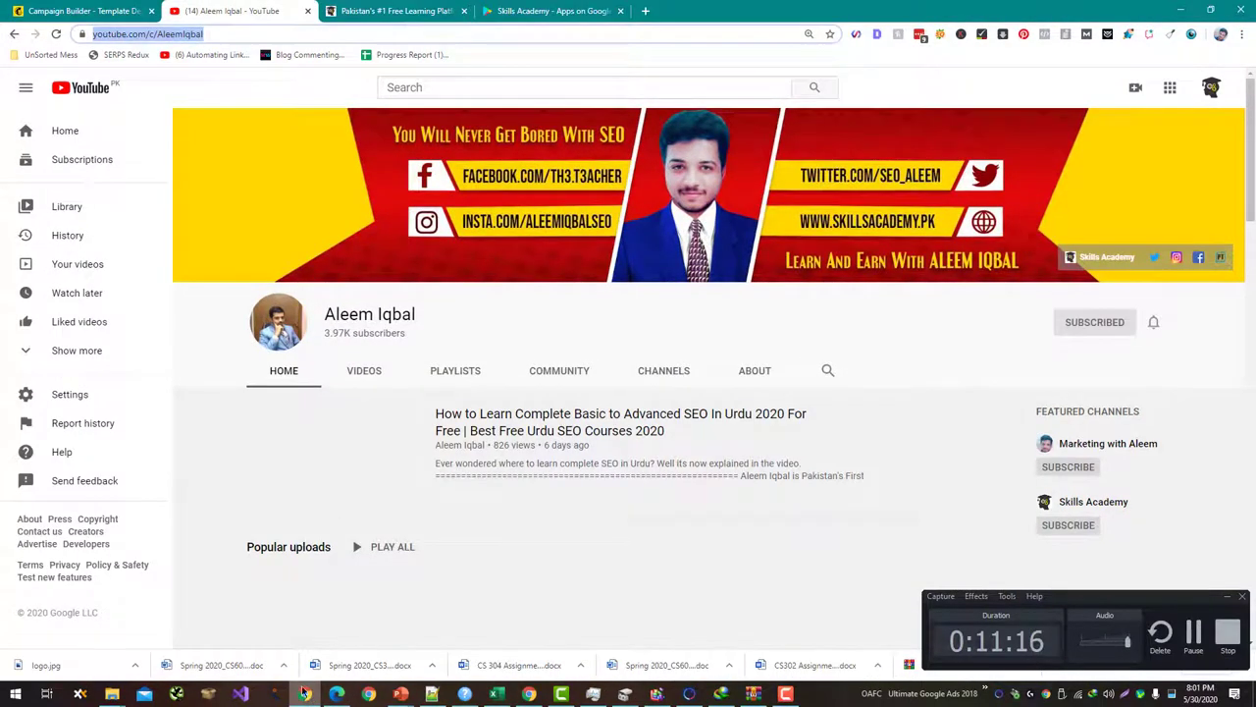
left_click(78, 11)
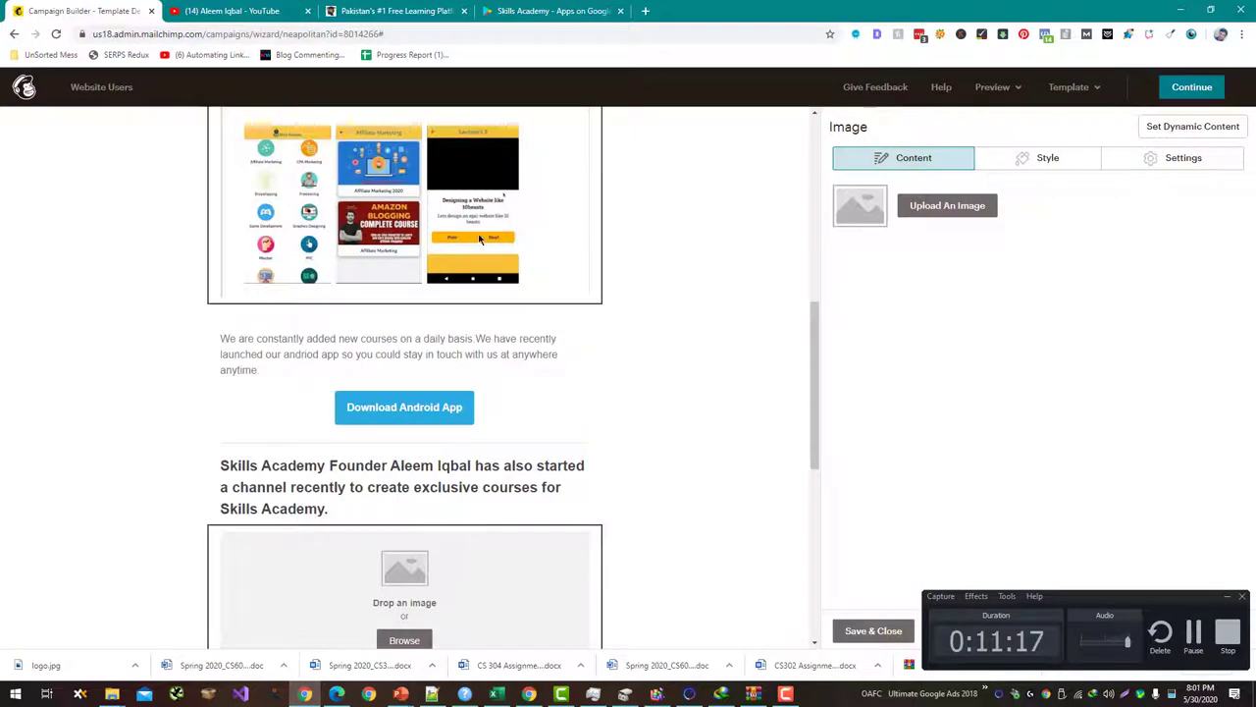
left_click(950, 205)
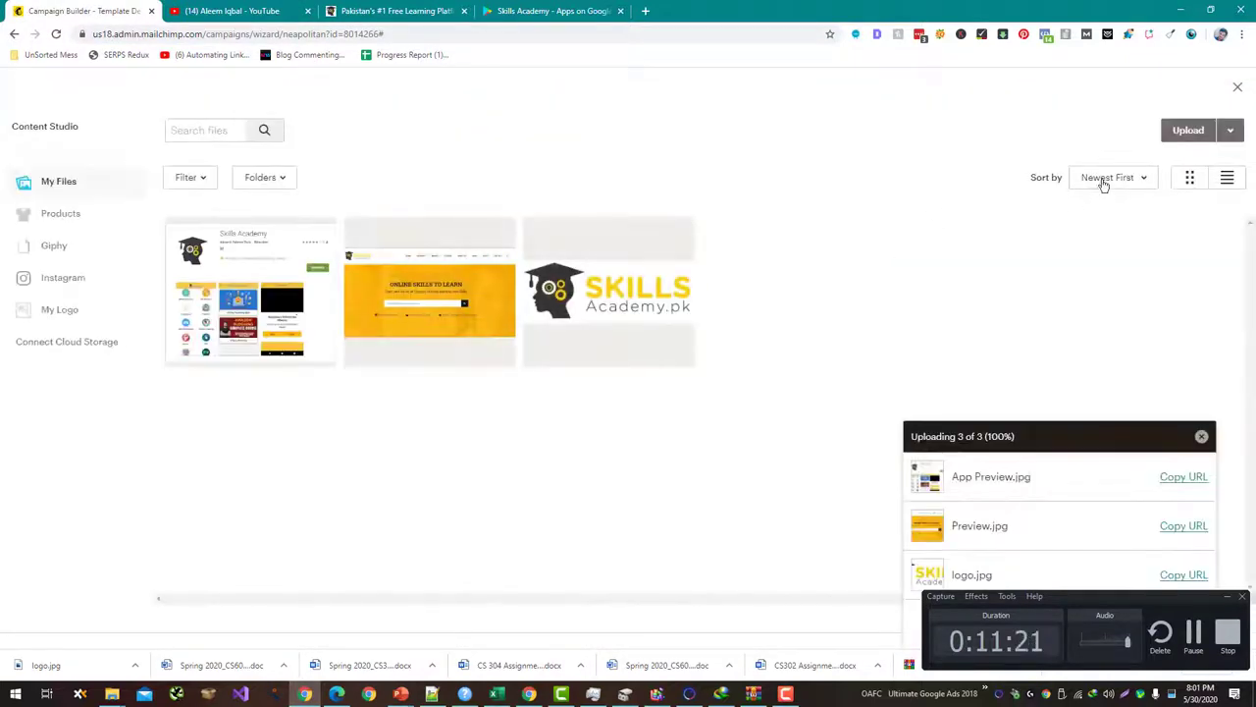
left_click(1174, 130)
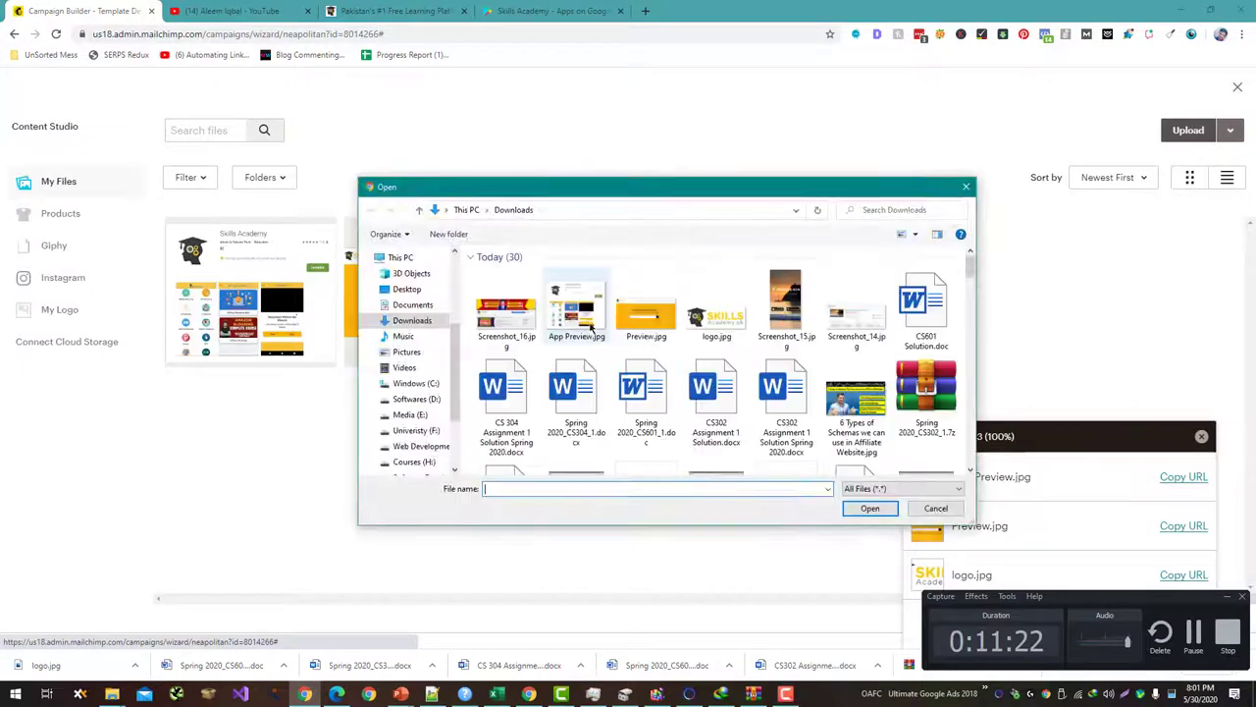
double_click(517, 320)
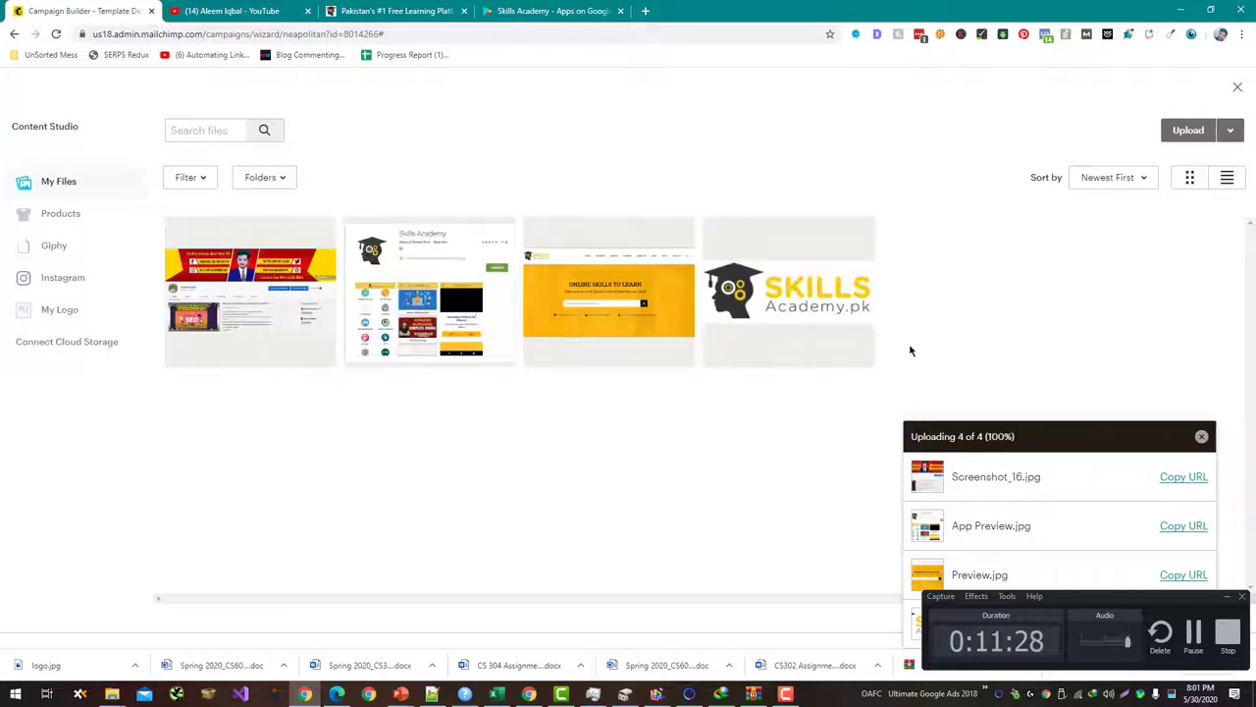
left_click(251, 292)
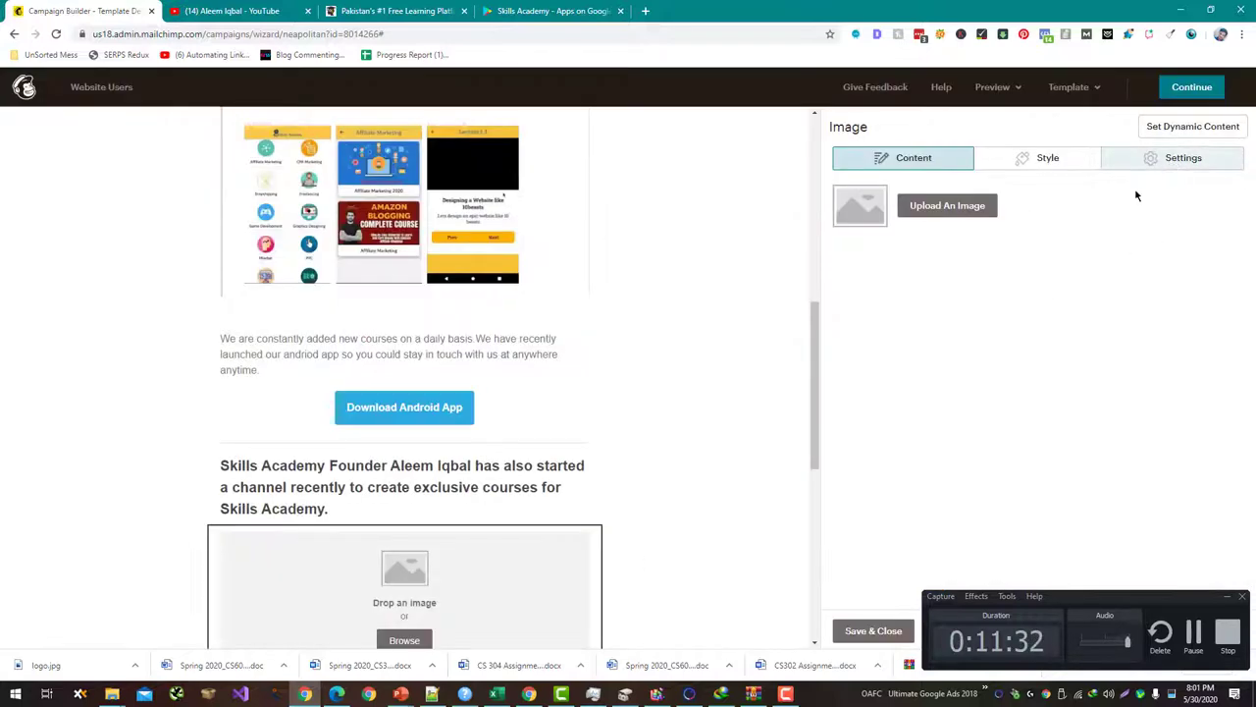
scroll(728, 290, "down", 3)
scroll(728, 290, "down", 2)
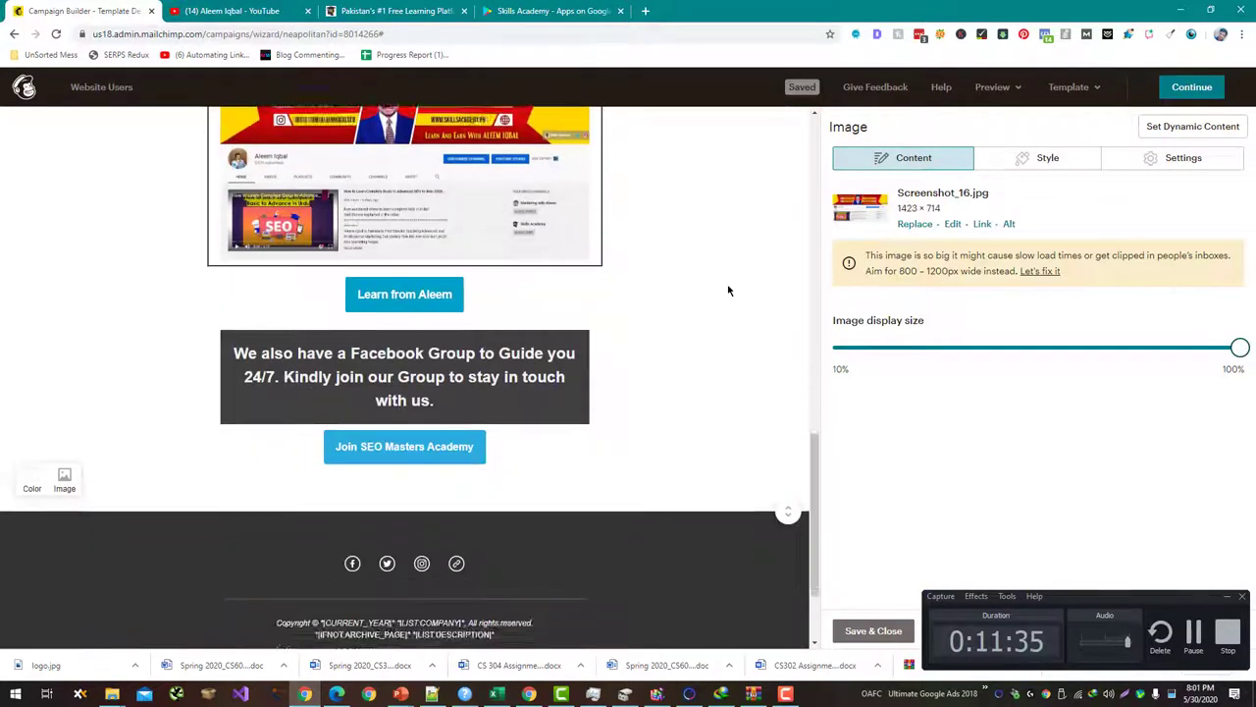
scroll(729, 291, "up", 1)
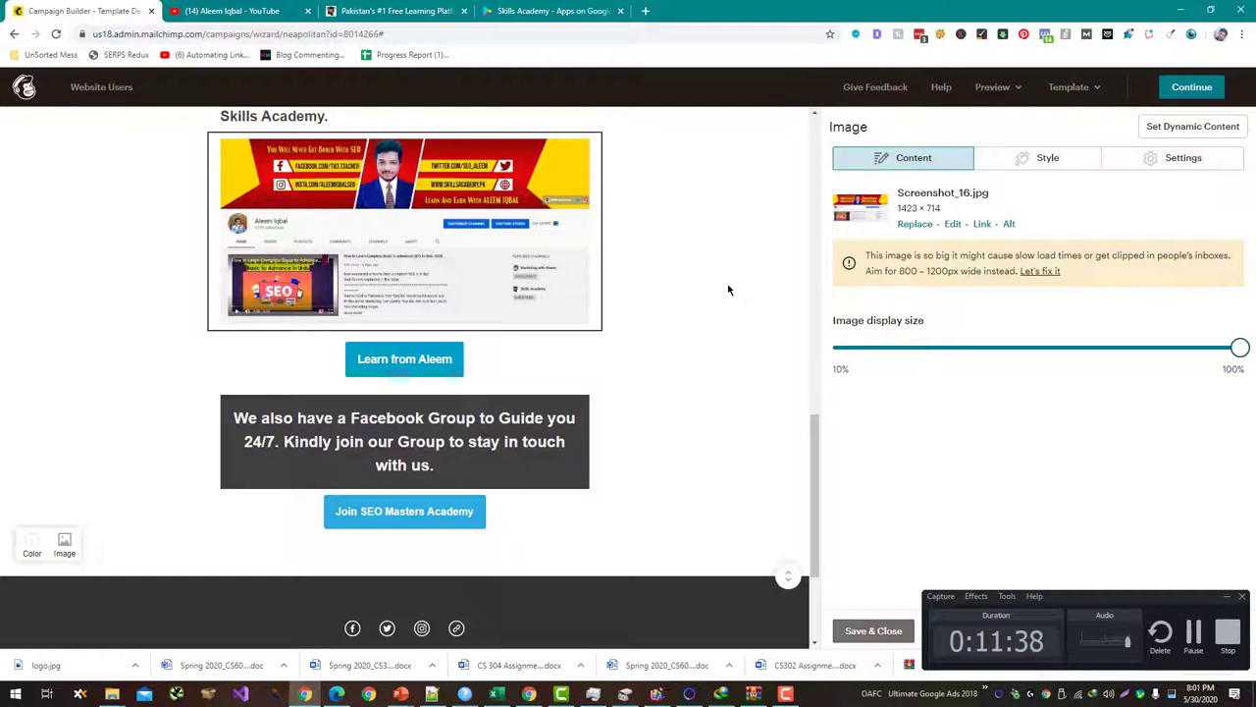
Step: Crop the channel screenshot to the banner's left part and the channel name at 1200 × 602 px, and save the image block
left_click(1040, 272)
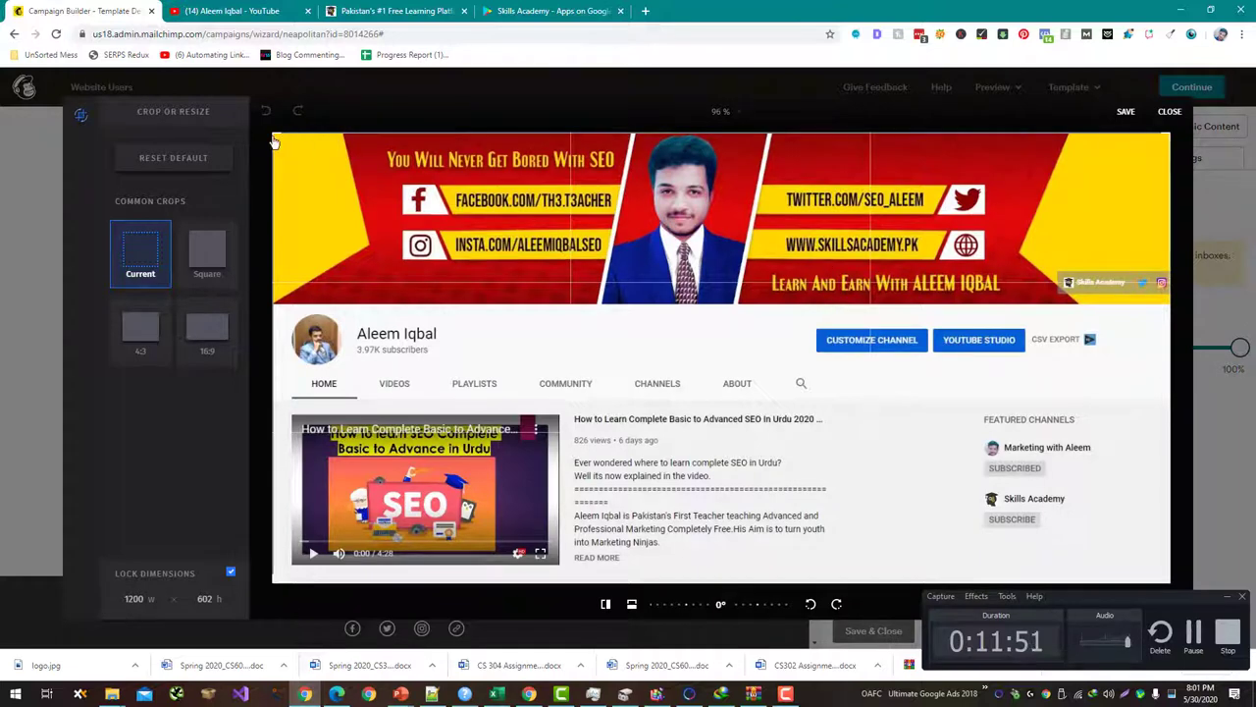
left_click_drag(275, 143, 290, 146)
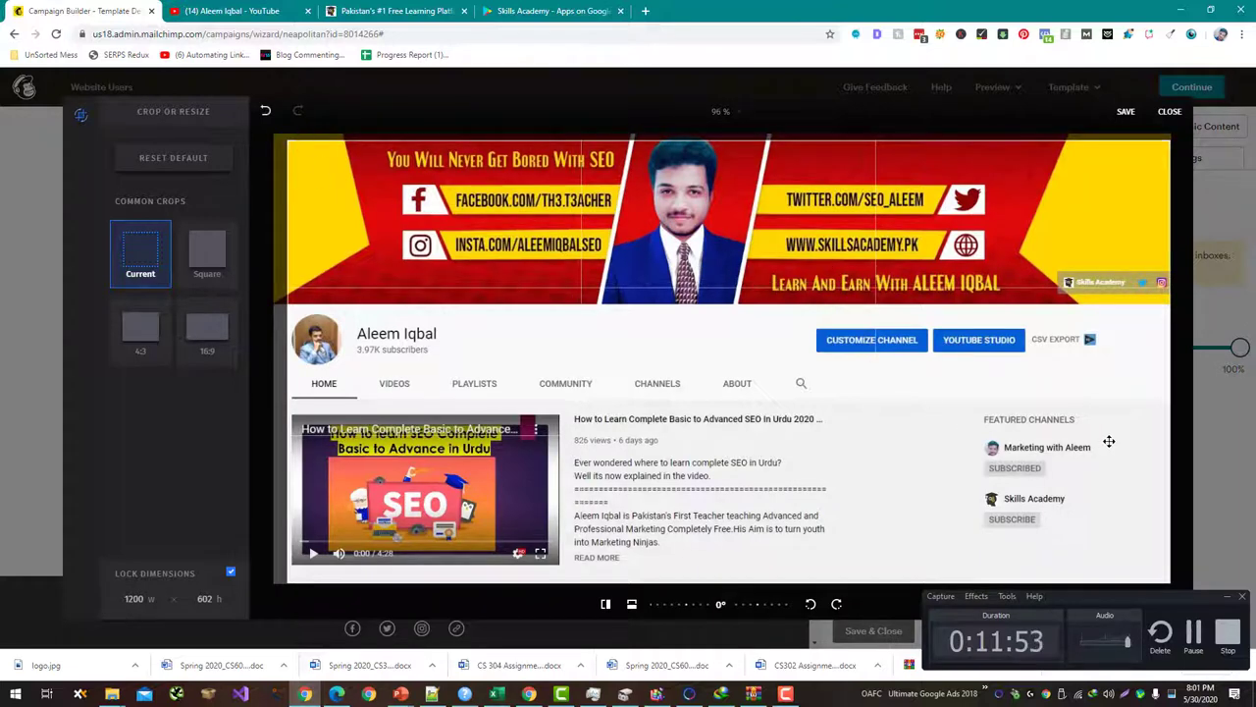
left_click_drag(1148, 475, 1022, 455)
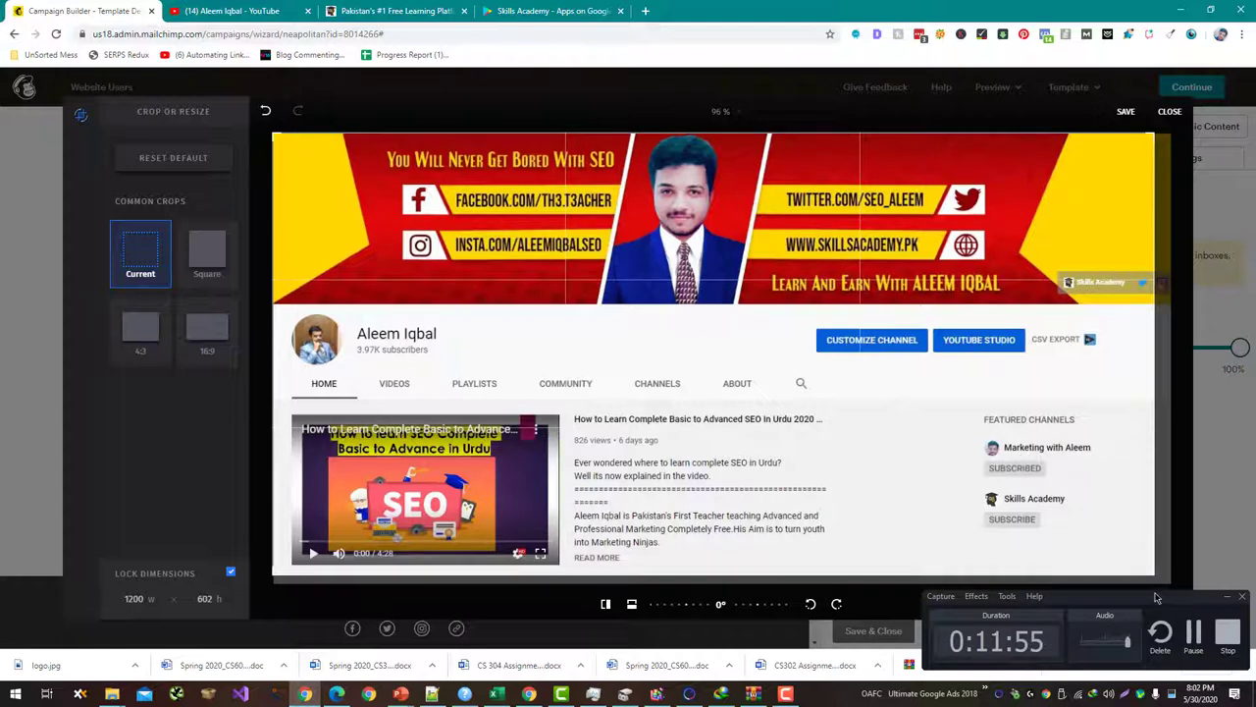
left_click_drag(1157, 576, 812, 392)
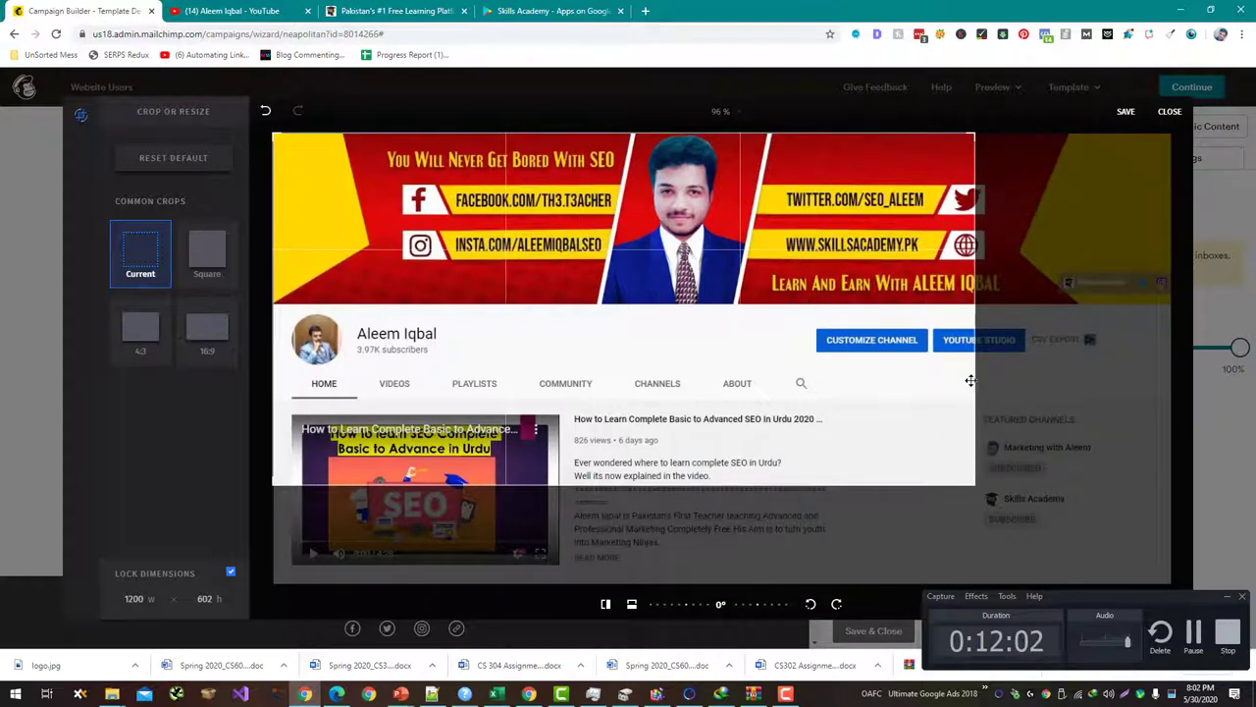
left_click_drag(976, 488, 761, 341)
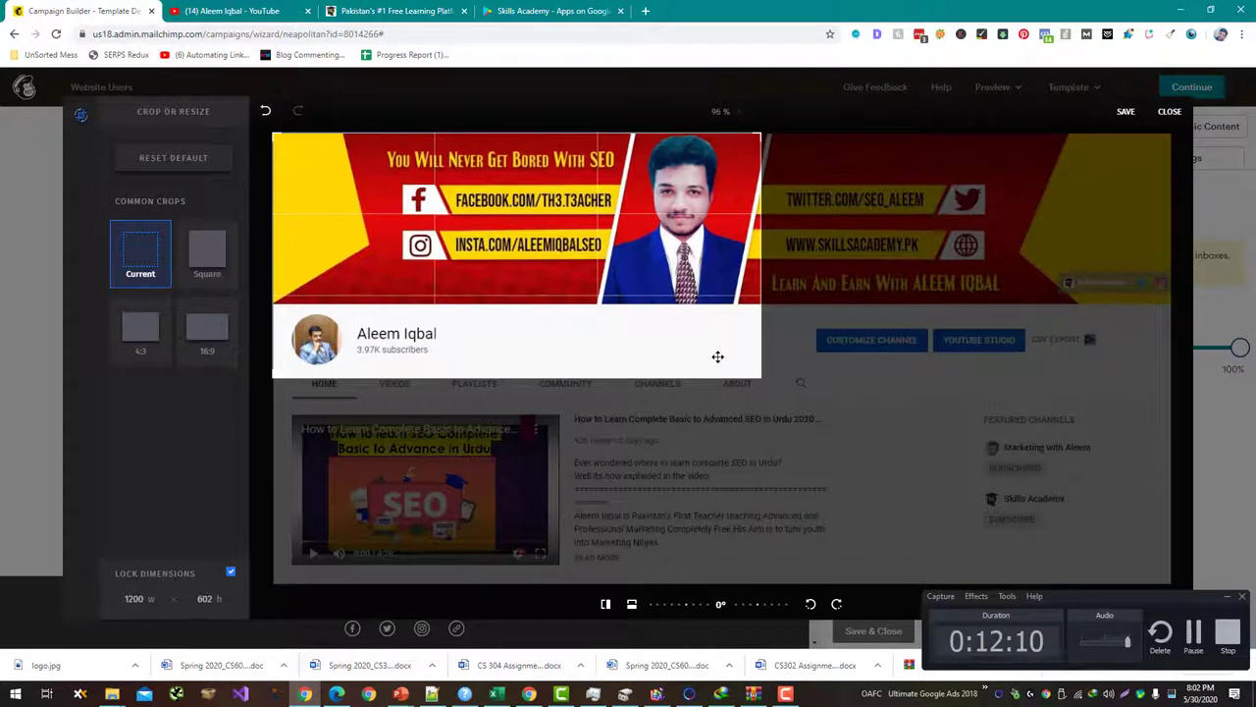
left_click_drag(717, 356, 734, 353)
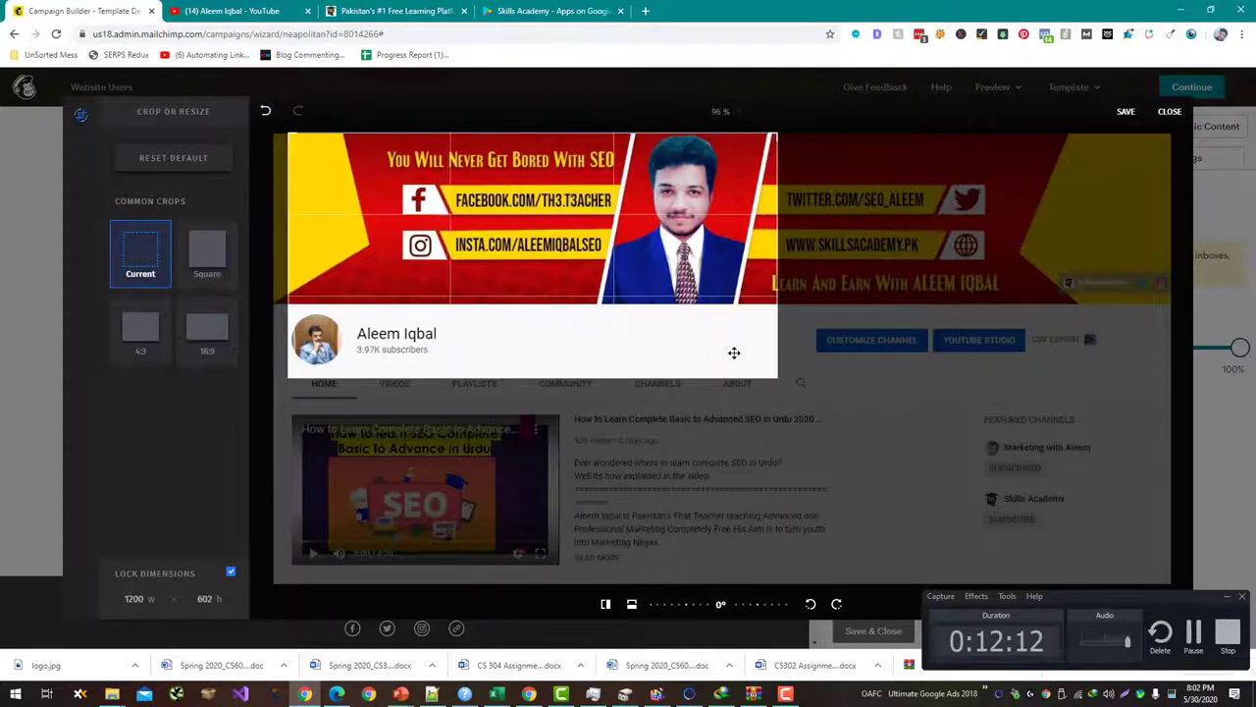
left_click(1126, 113)
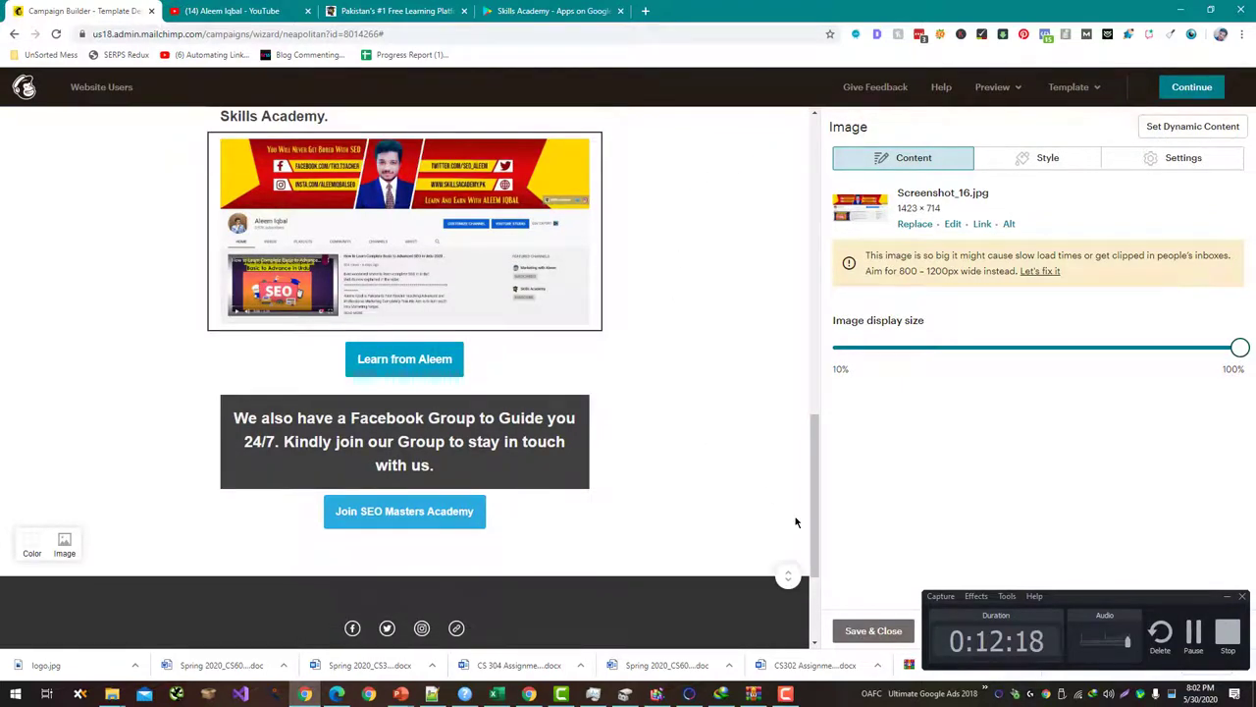
left_click(867, 631)
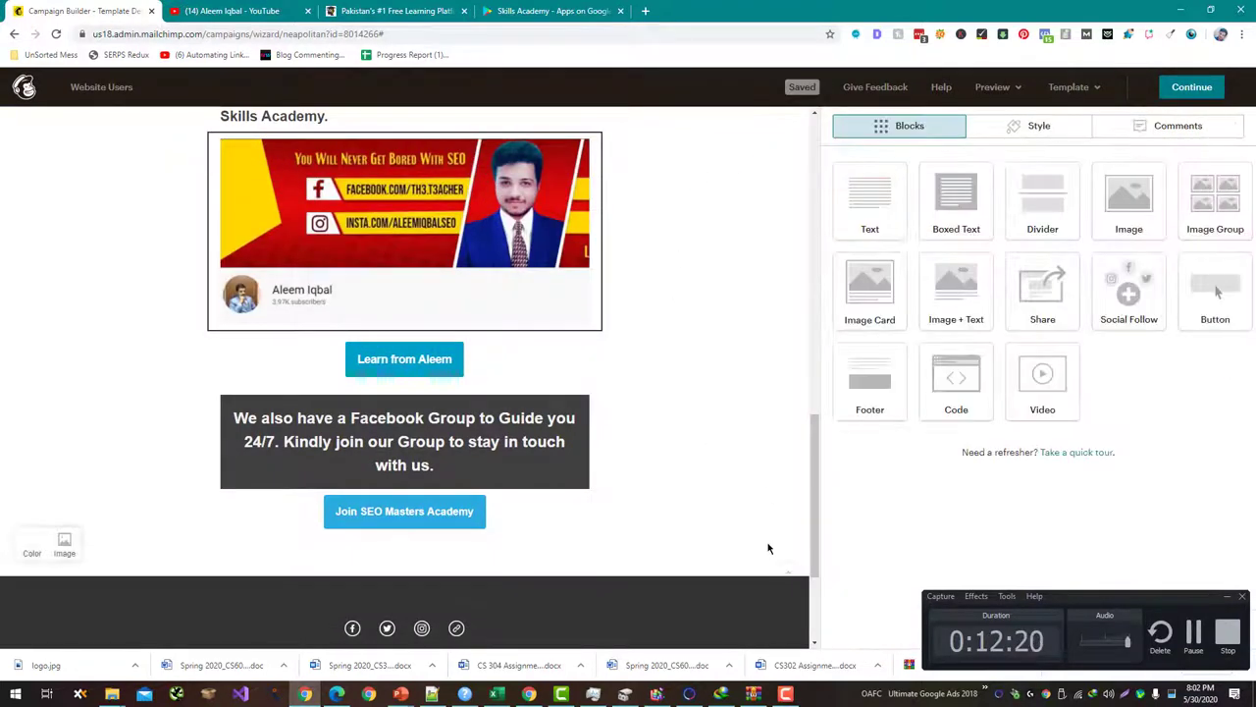
left_click(541, 205)
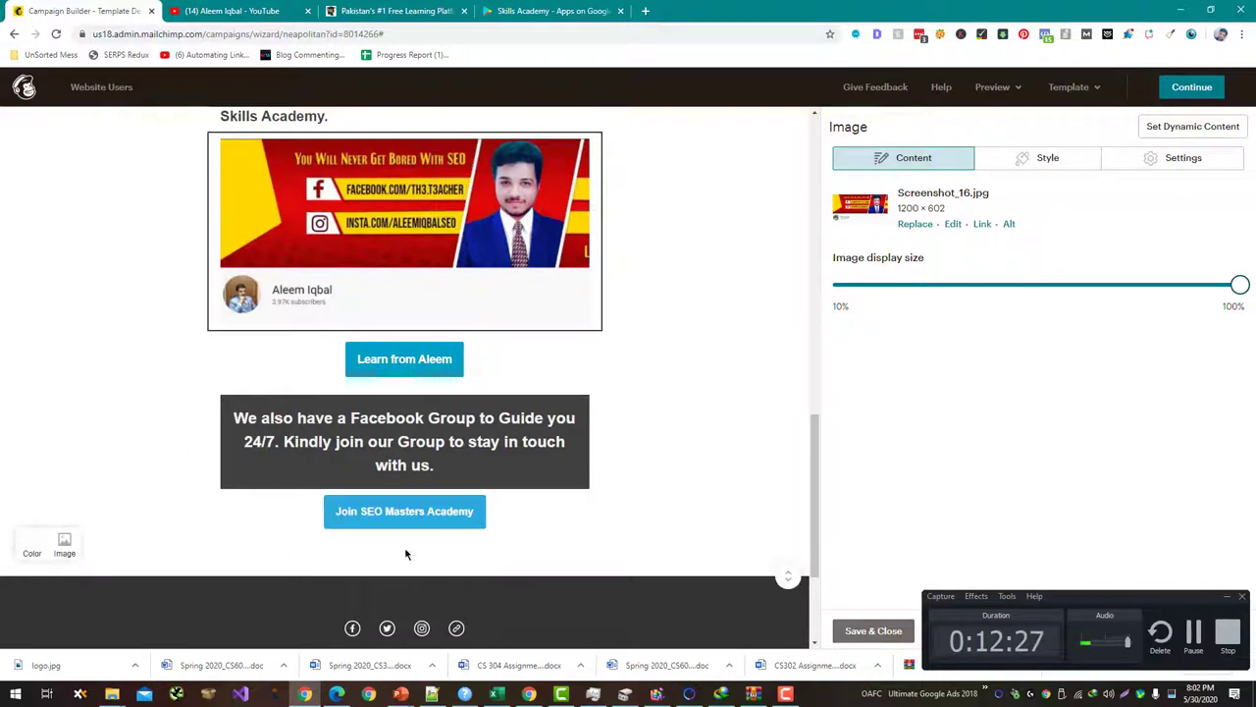
left_click(1192, 633)
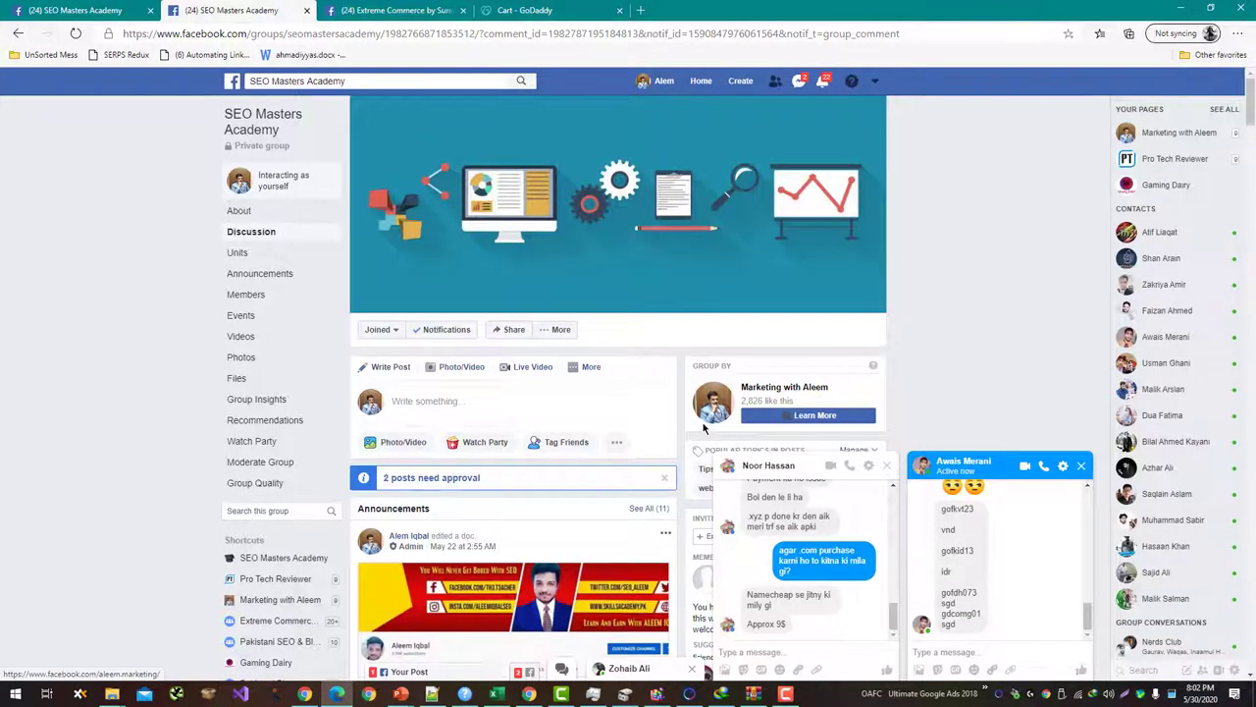
left_click(785, 694)
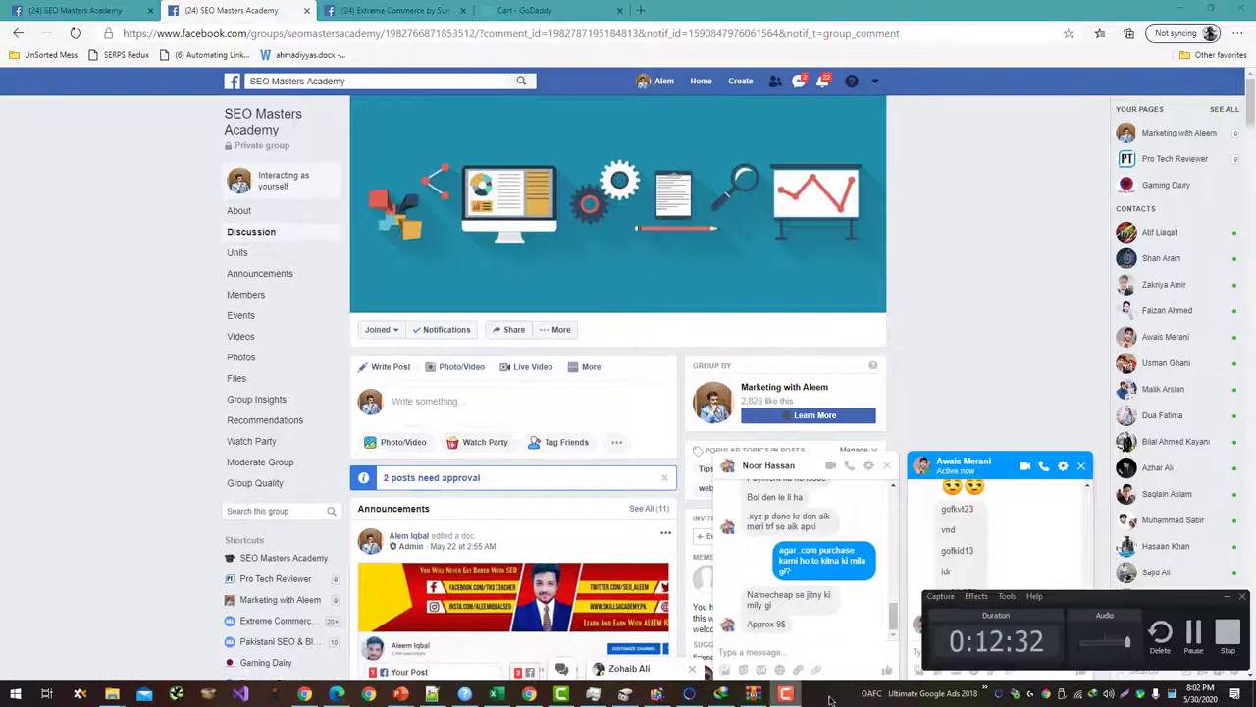
left_click(1194, 633)
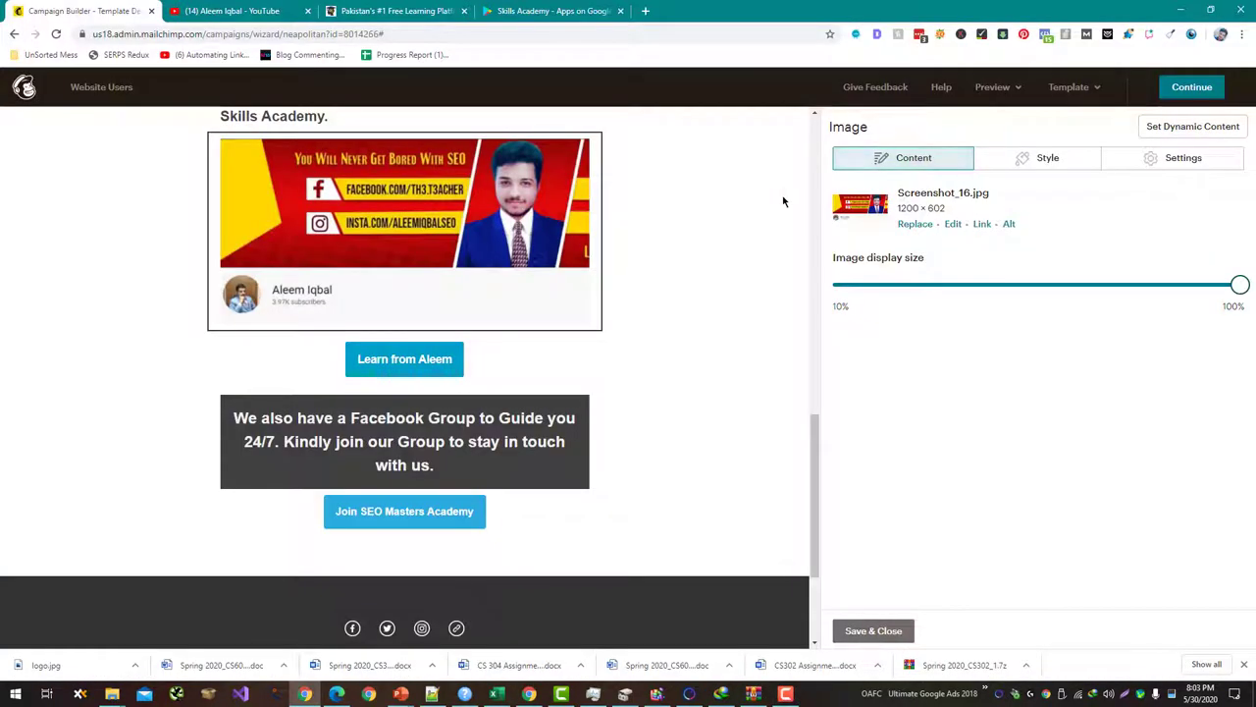
left_click(888, 631)
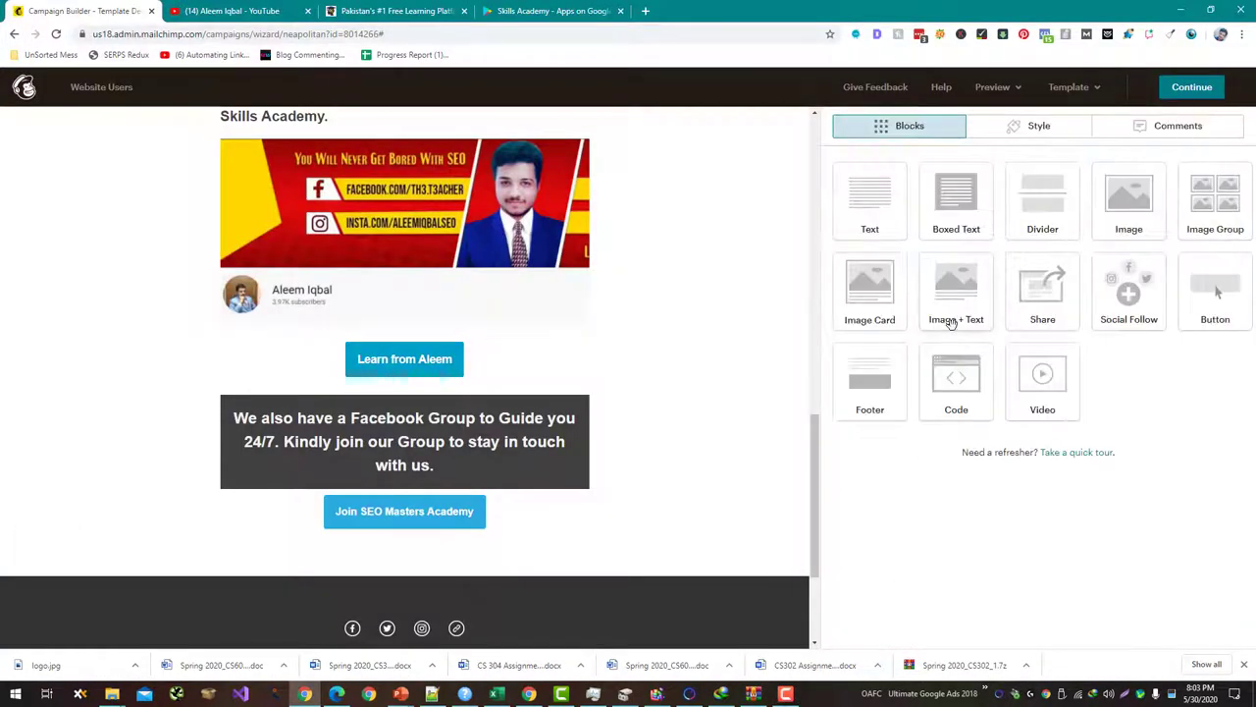
Step: Add an image block between the Facebook group text and its join button, and fill it with Facebook.png uploaded from Downloads
left_click_drag(1136, 209, 488, 491)
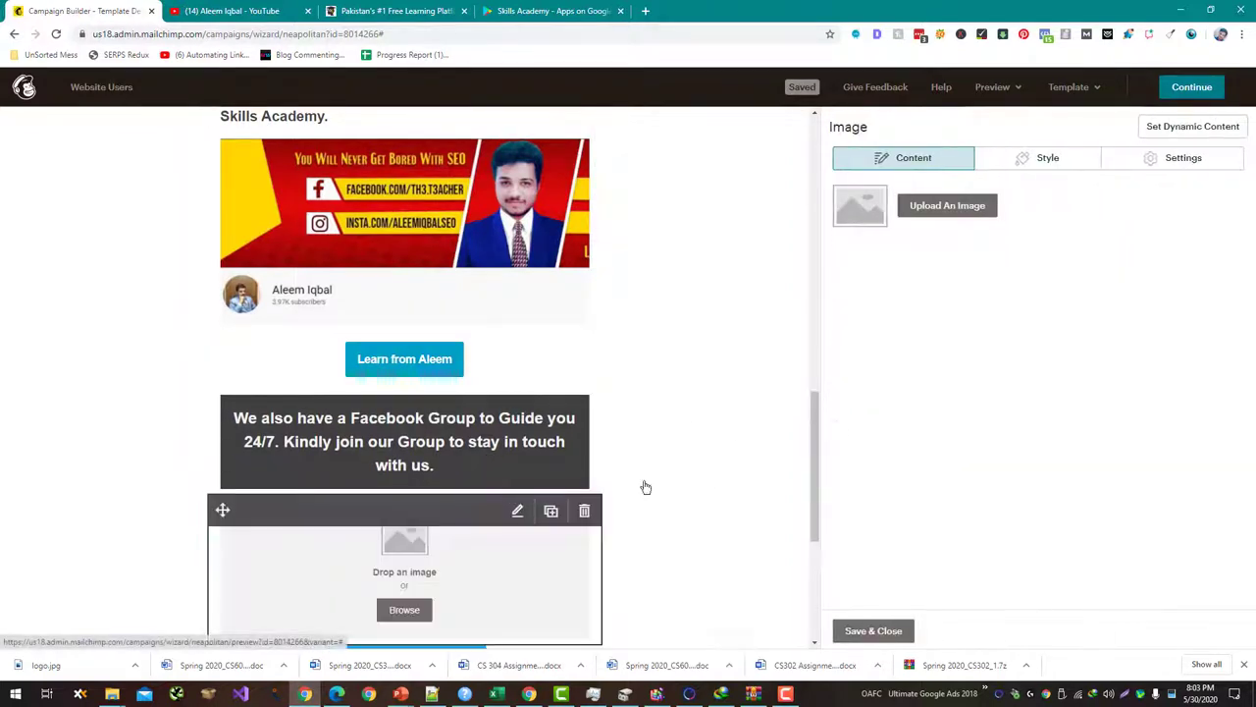
left_click(948, 210)
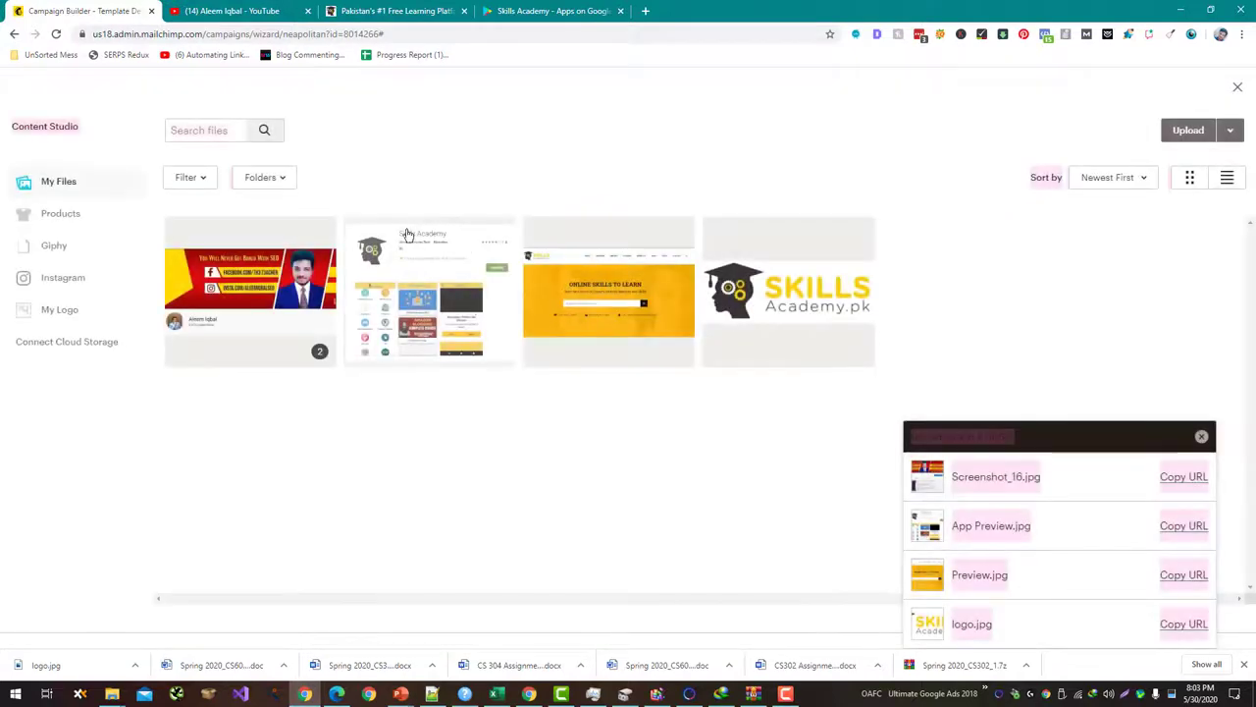
left_click(1187, 133)
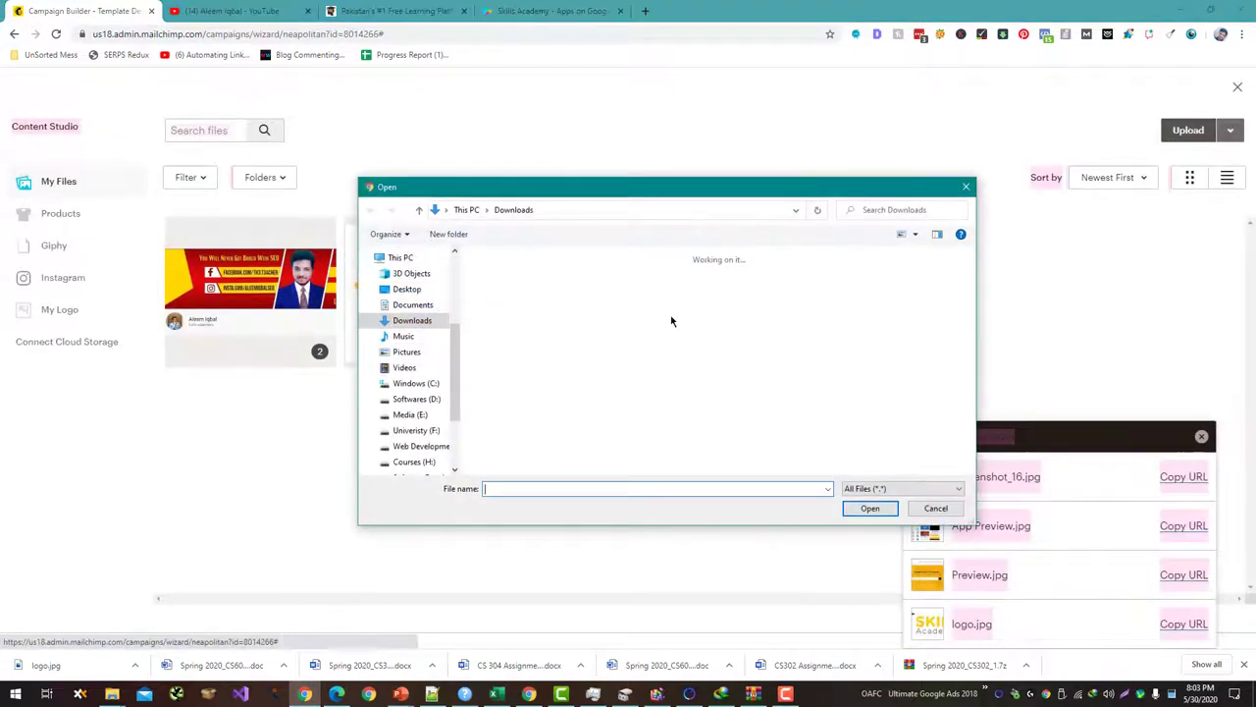
double_click(525, 337)
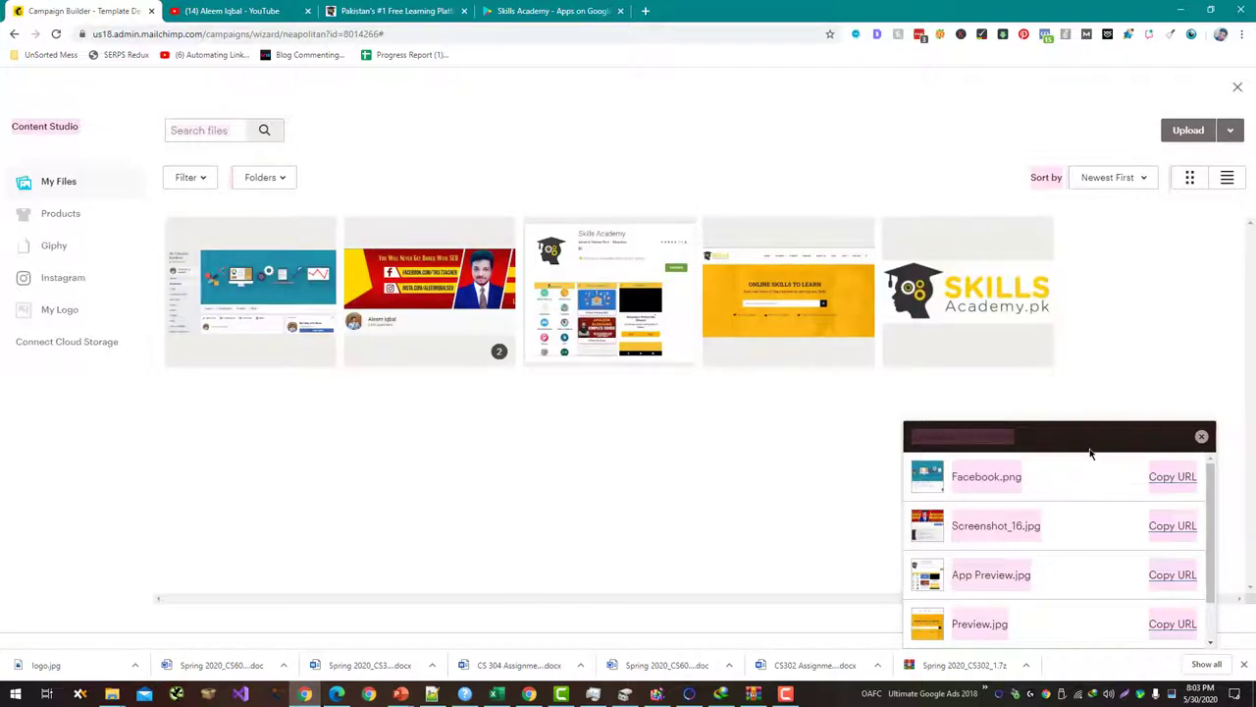
left_click(1168, 134)
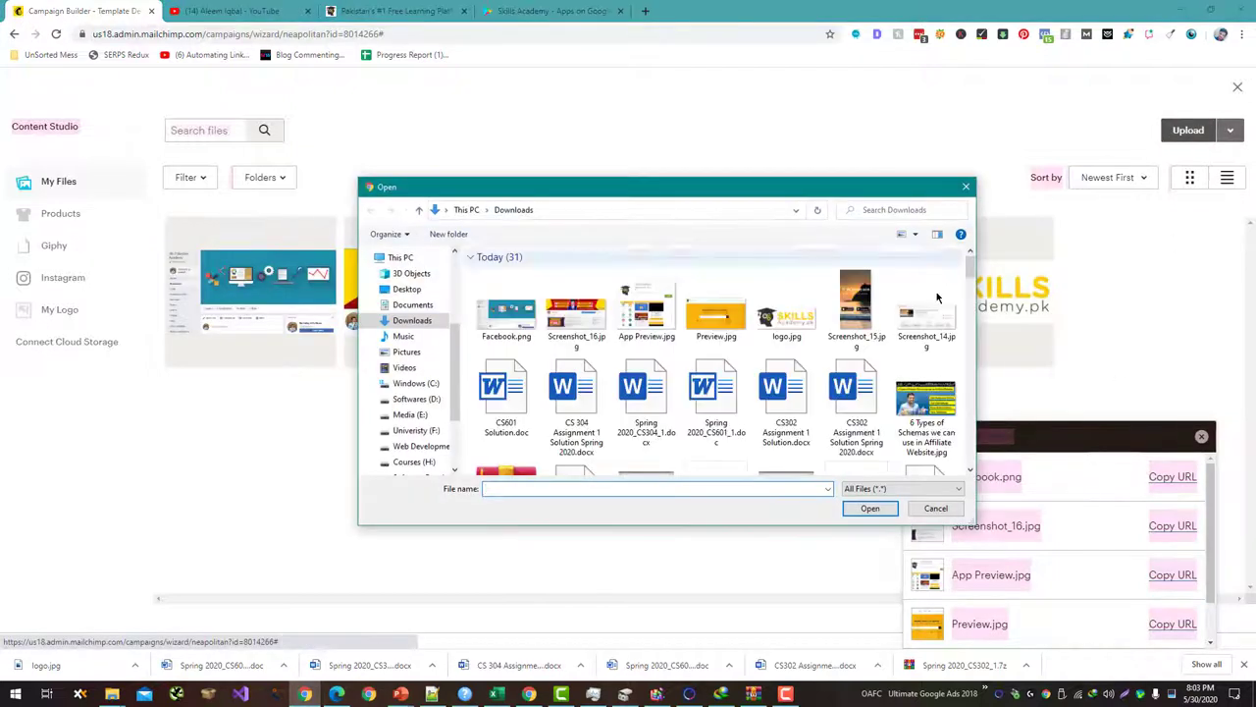
left_click(937, 507)
left_click(201, 316)
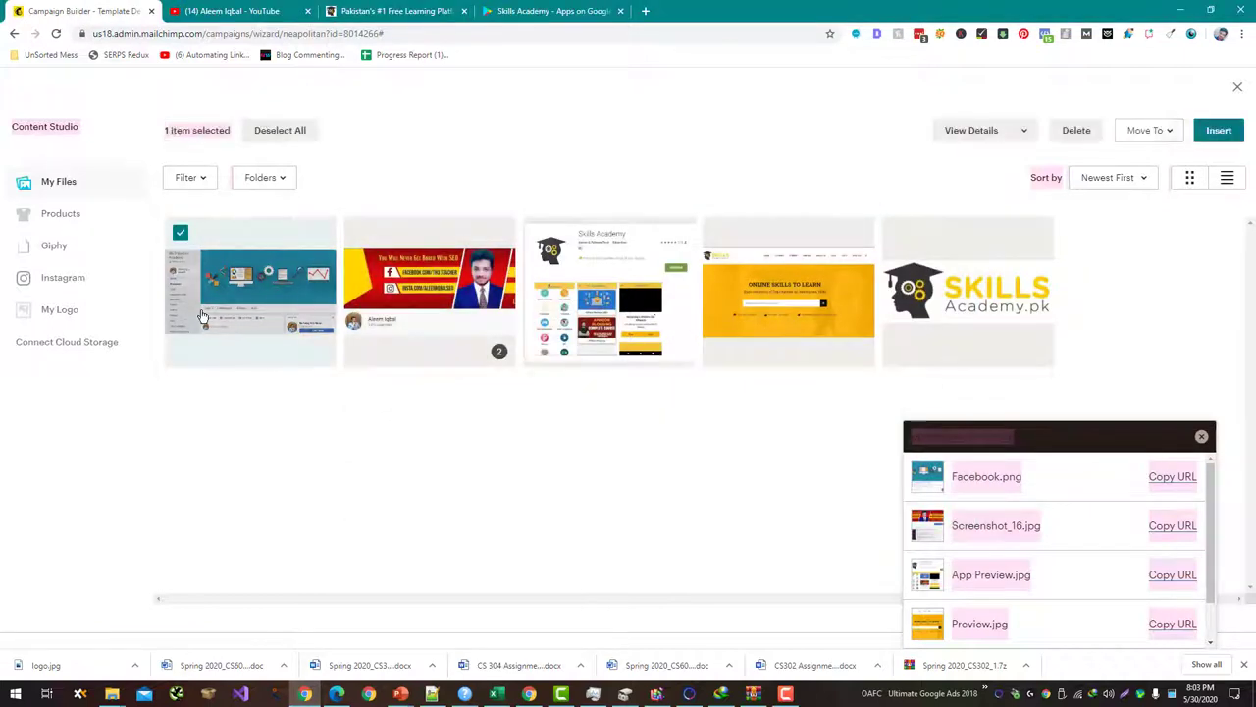
left_click(1211, 135)
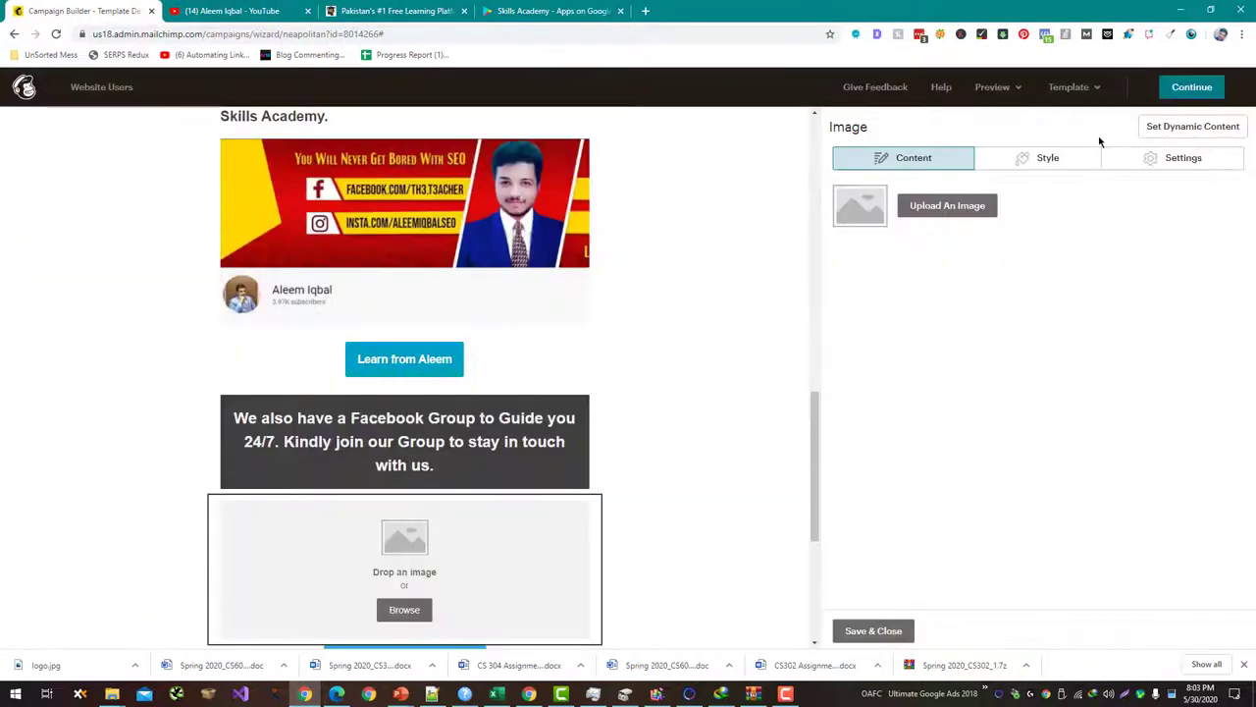
scroll(689, 307, "down", 2)
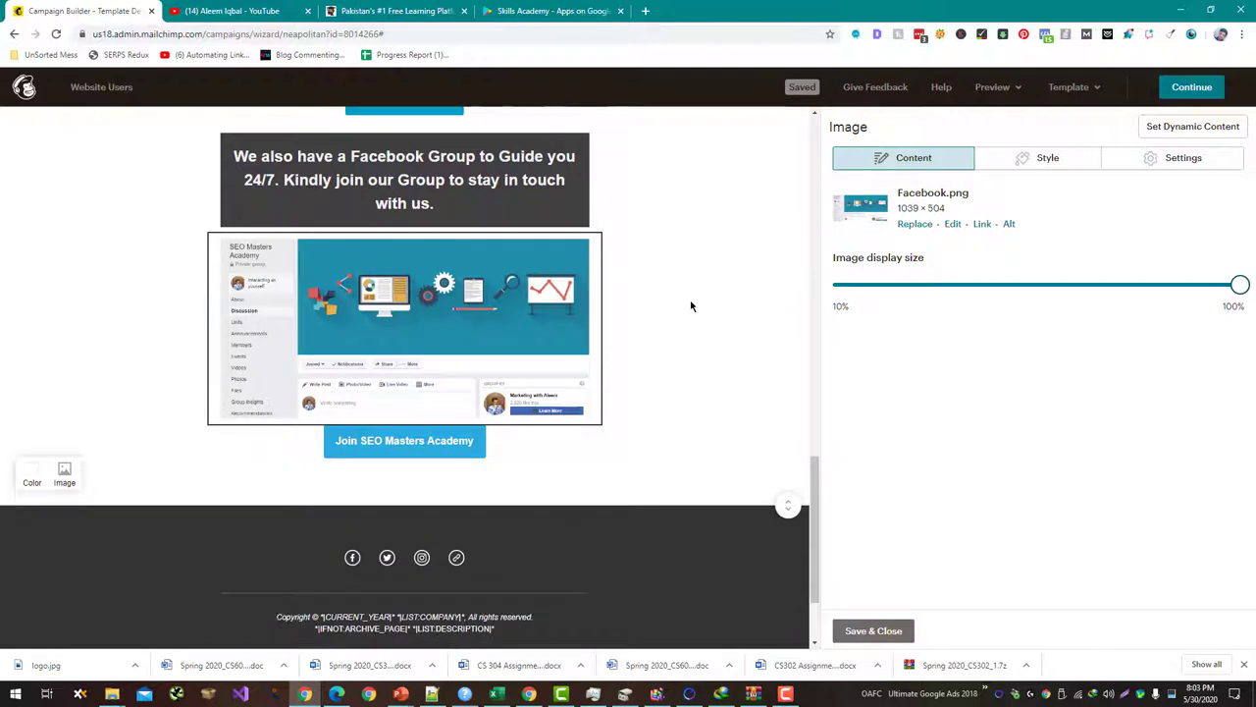
Step: Delete the image group containing Preview.jpg and App Preview.jpg below the welcome heading
scroll(691, 306, "up", 3)
scroll(691, 307, "up", 1)
scroll(691, 307, "down", 1)
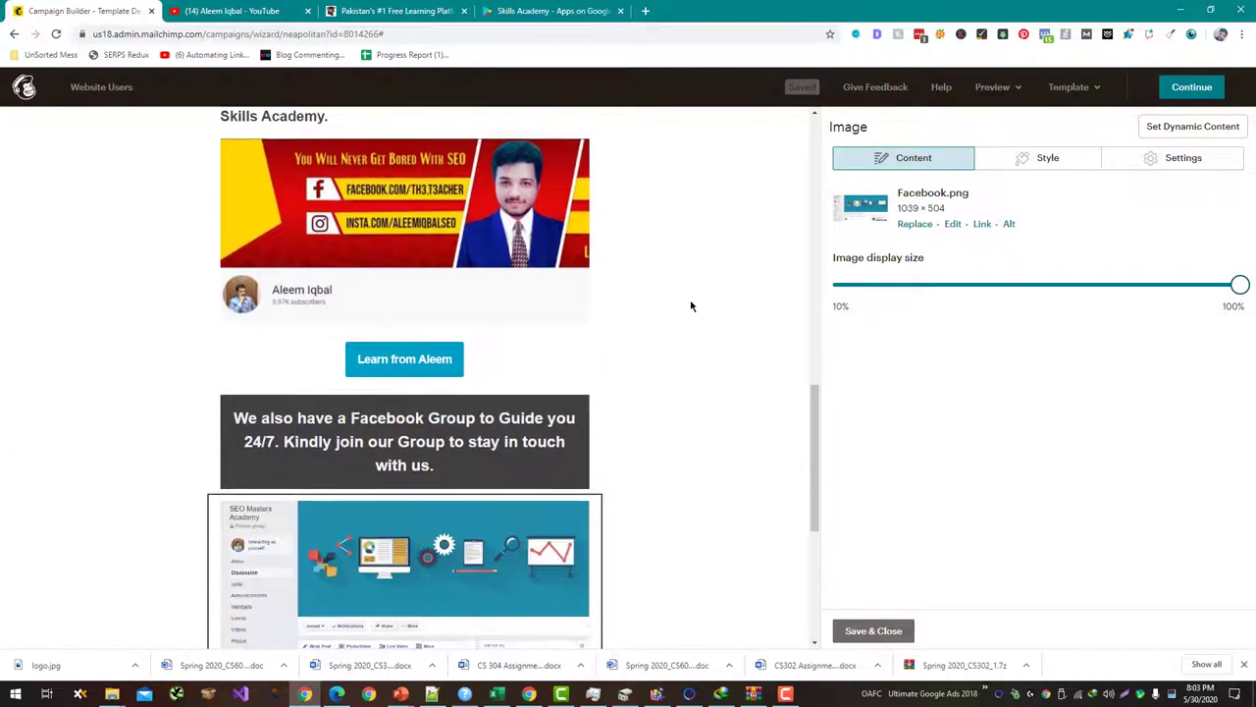
scroll(690, 306, "up", 4)
scroll(691, 307, "up", 3)
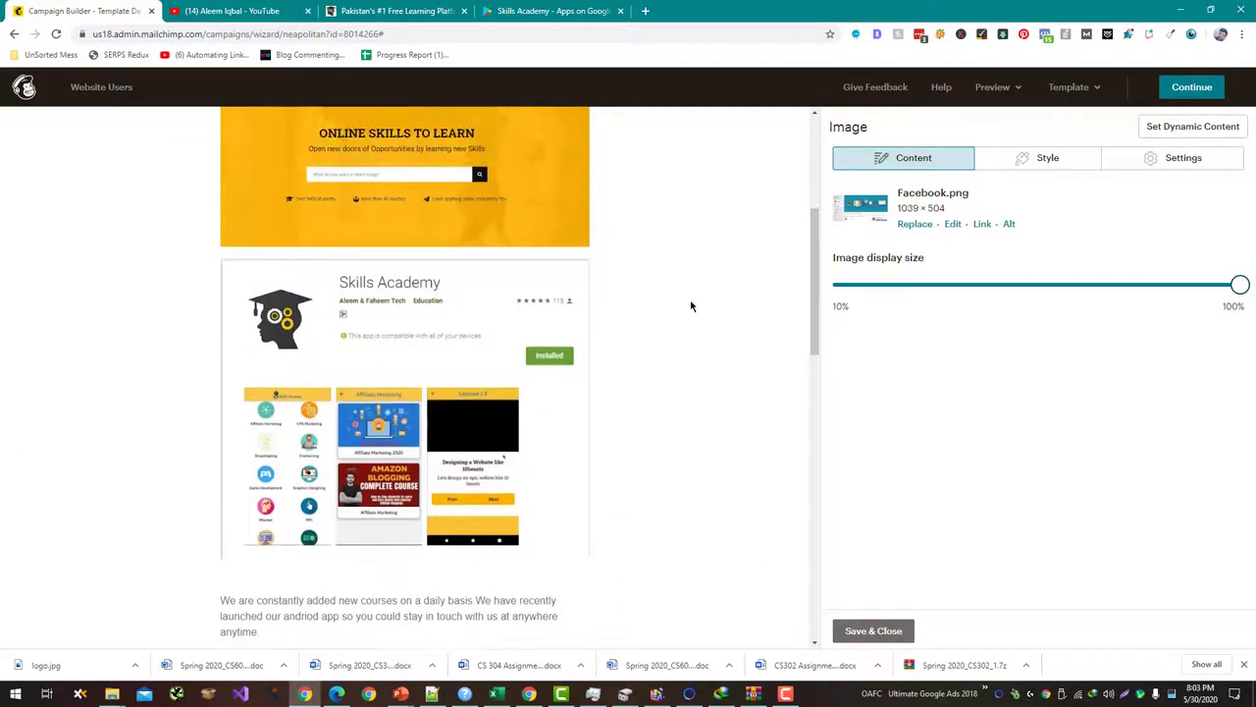
scroll(691, 306, "up", 1)
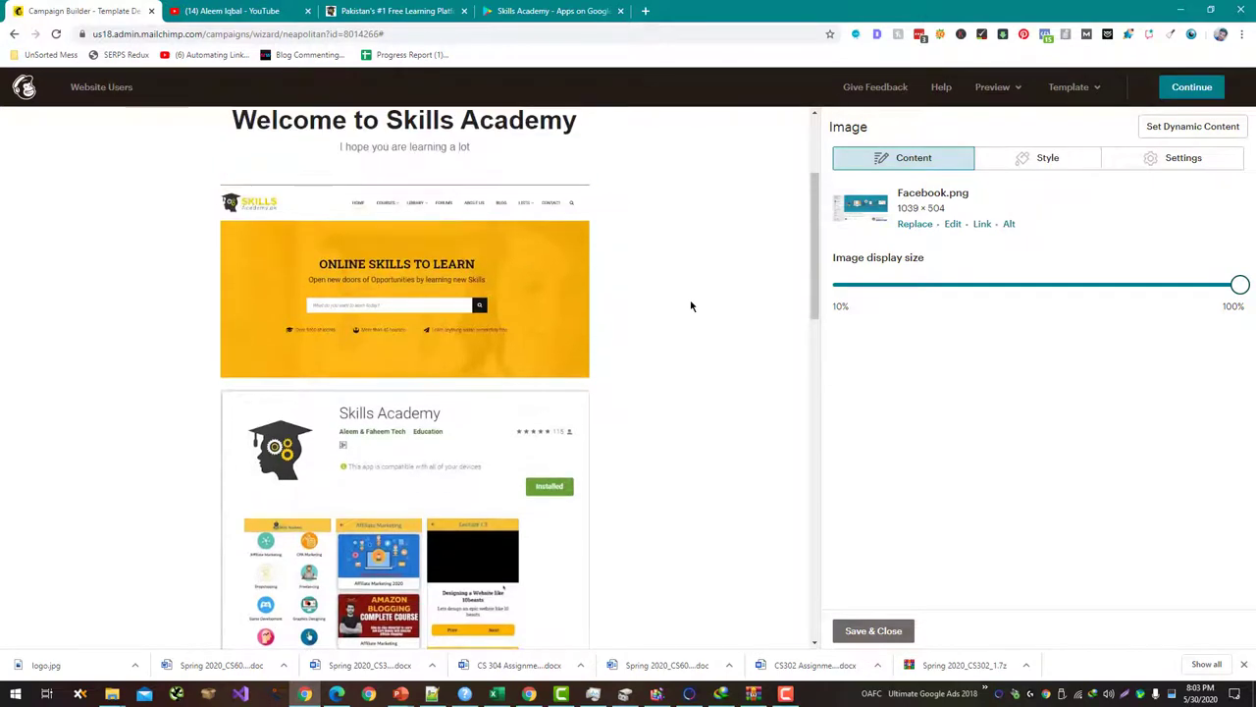
left_click(488, 365)
scroll(488, 367, "down", 1)
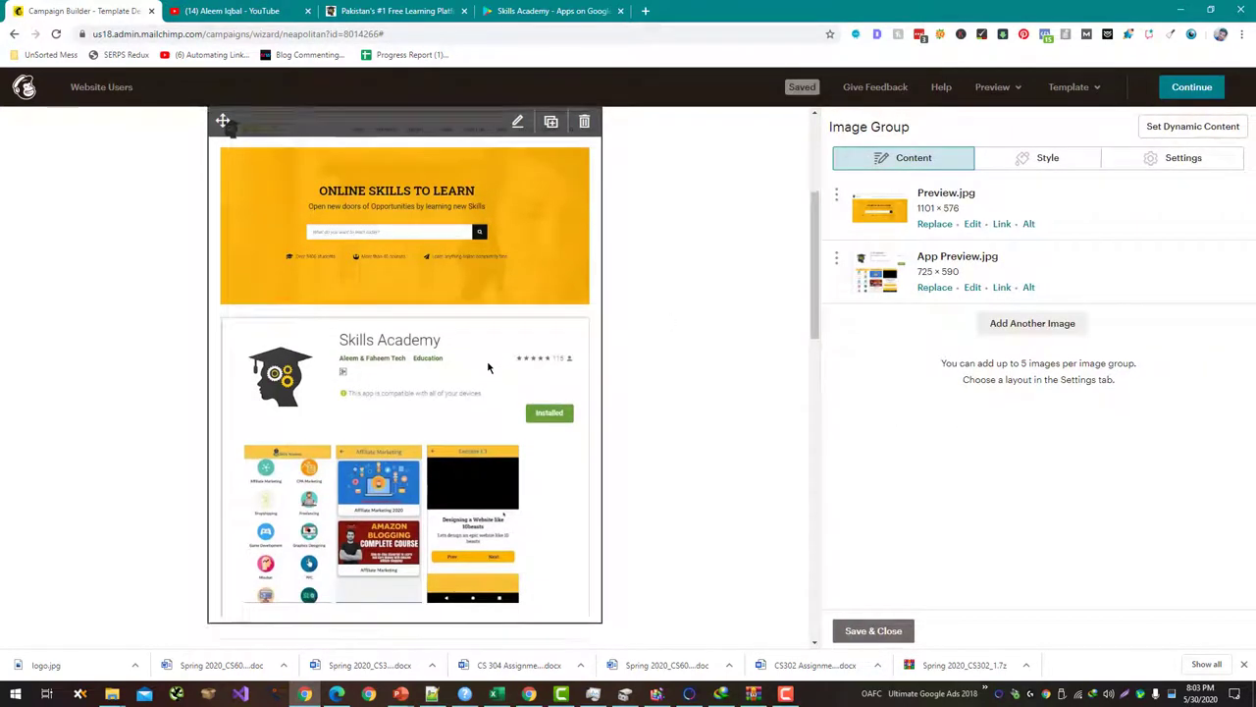
scroll(488, 367, "down", 3)
scroll(488, 367, "up", 4)
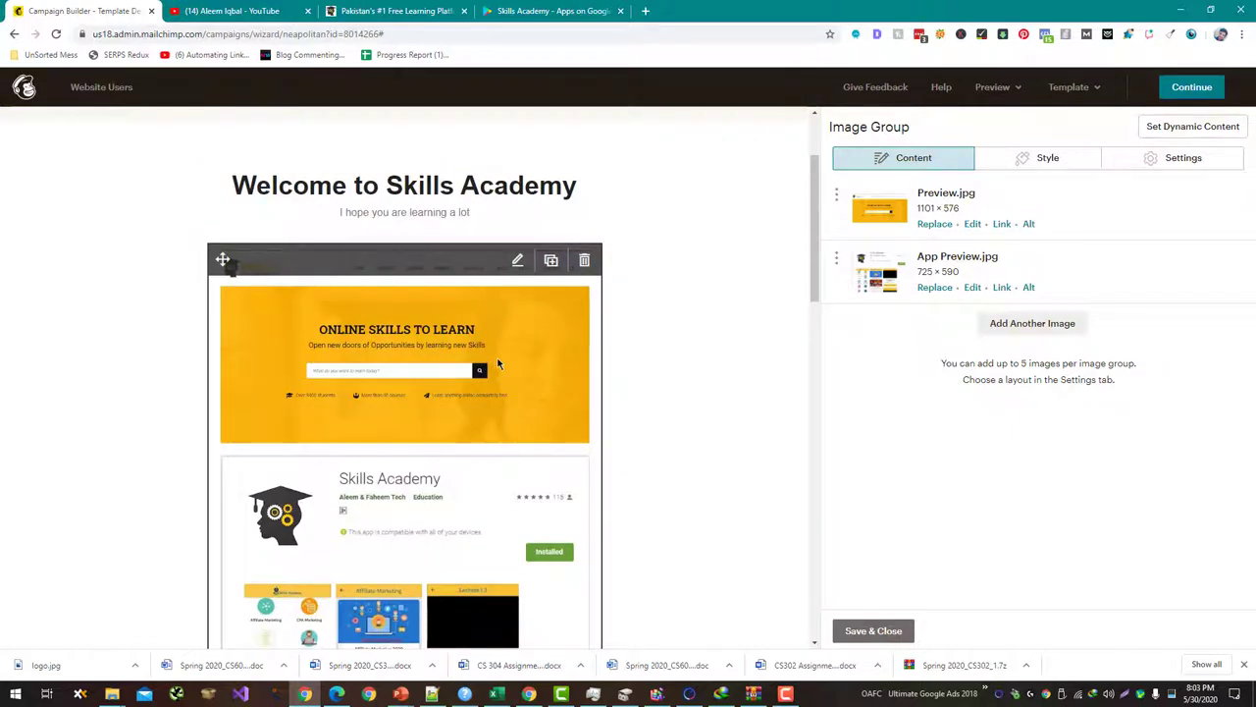
left_click(583, 259)
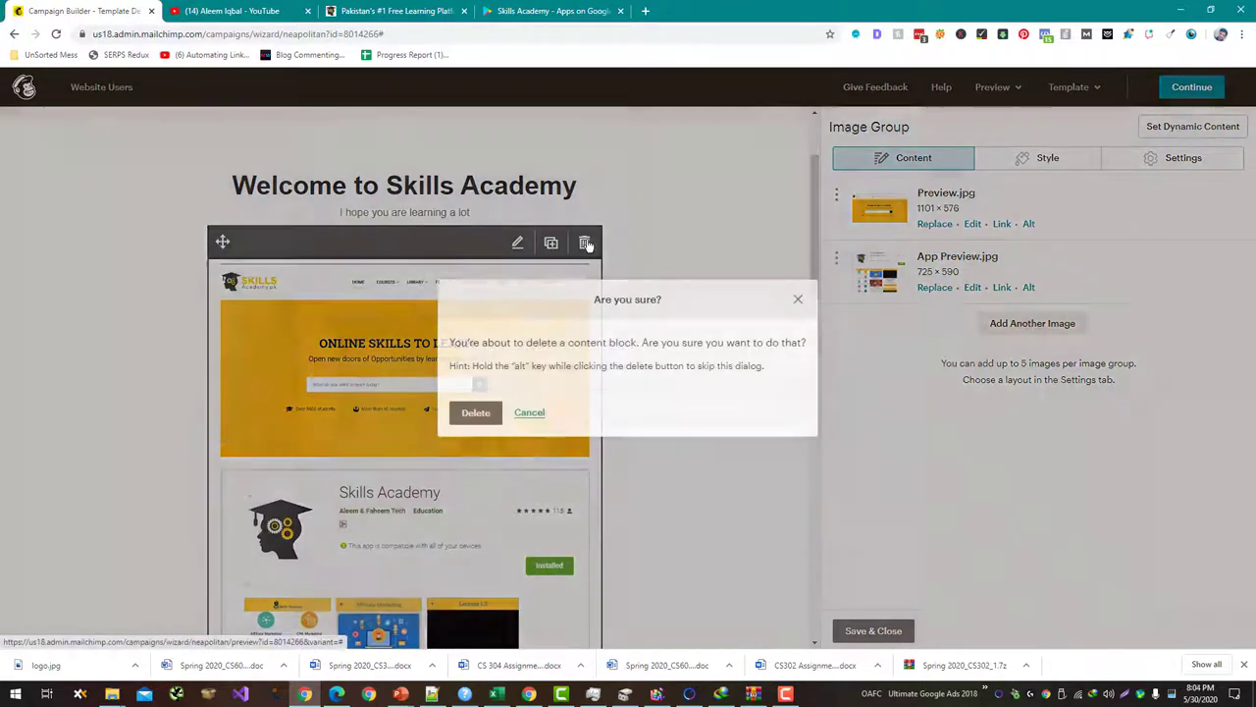
left_click(861, 286)
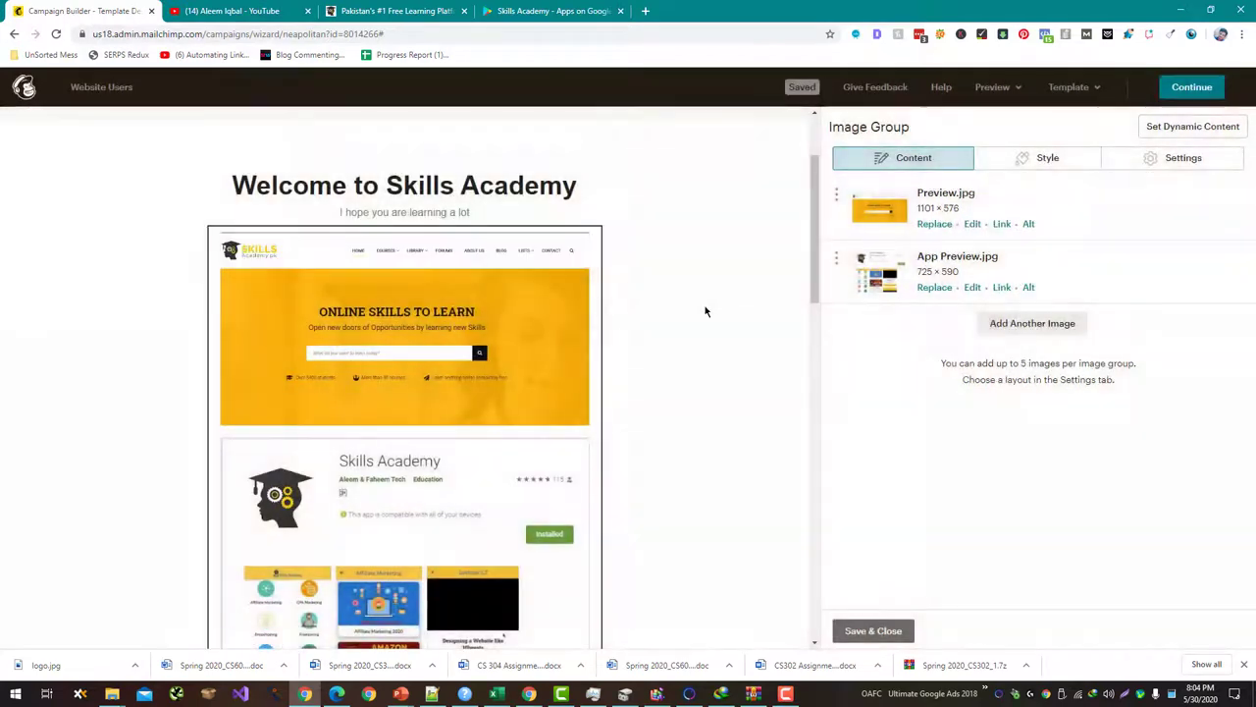
left_click(586, 243)
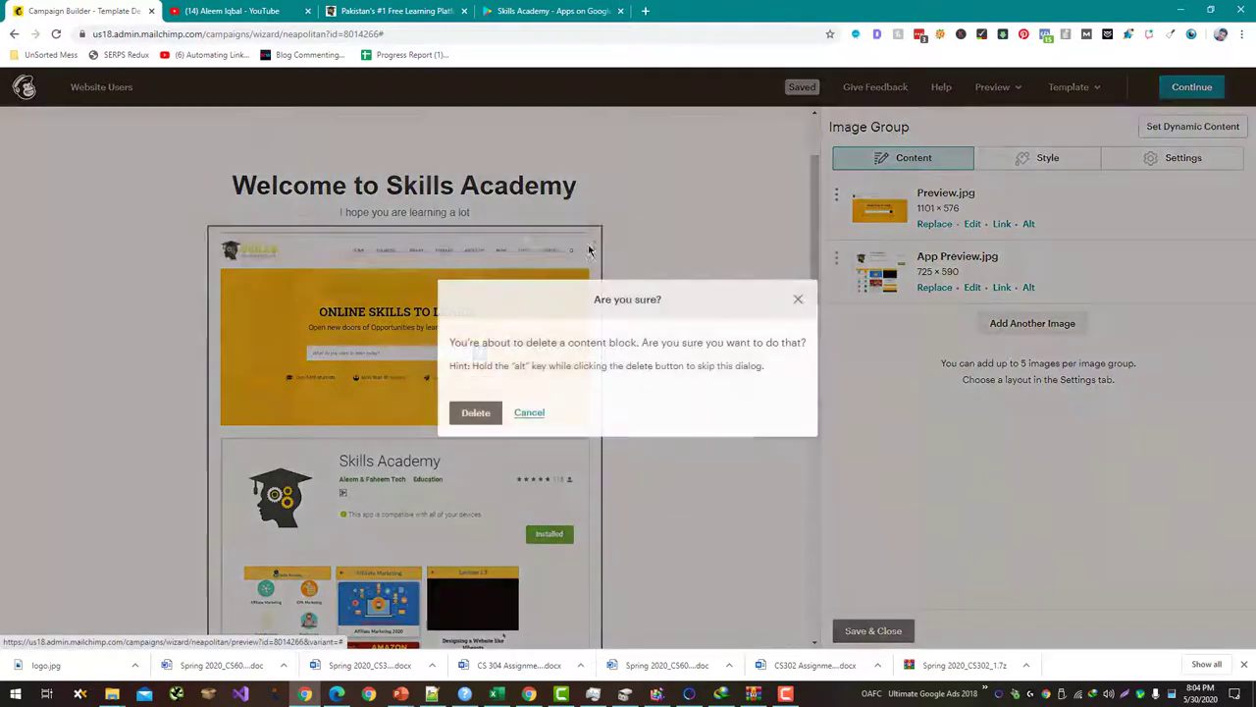
left_click(476, 413)
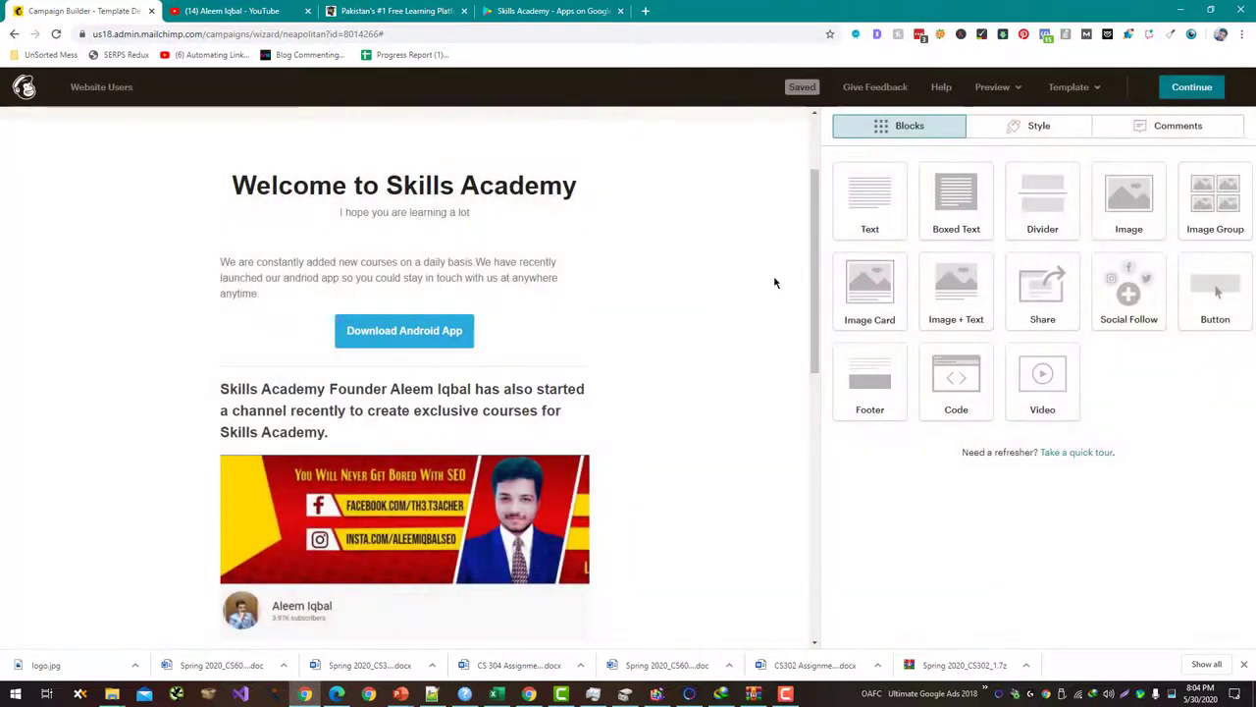
Step: Add an image block below the welcome heading and fill it with the already uploaded App Preview.jpg
left_click_drag(1090, 213, 480, 268)
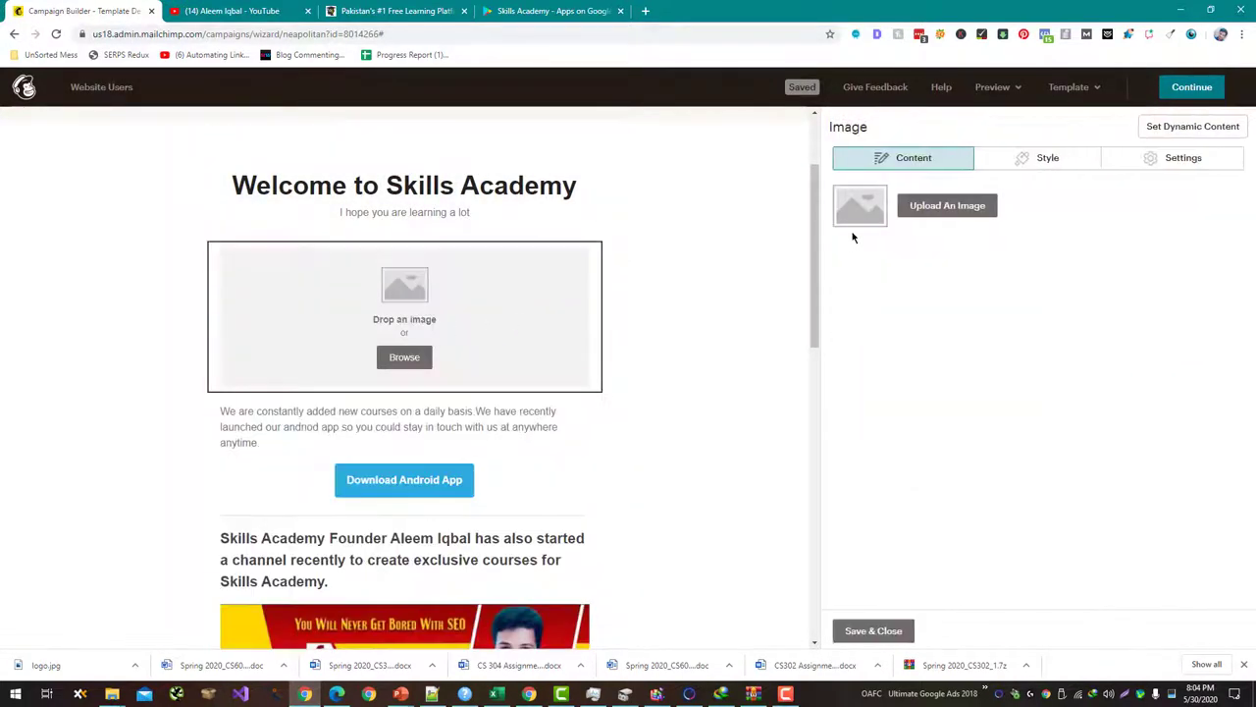
left_click(980, 205)
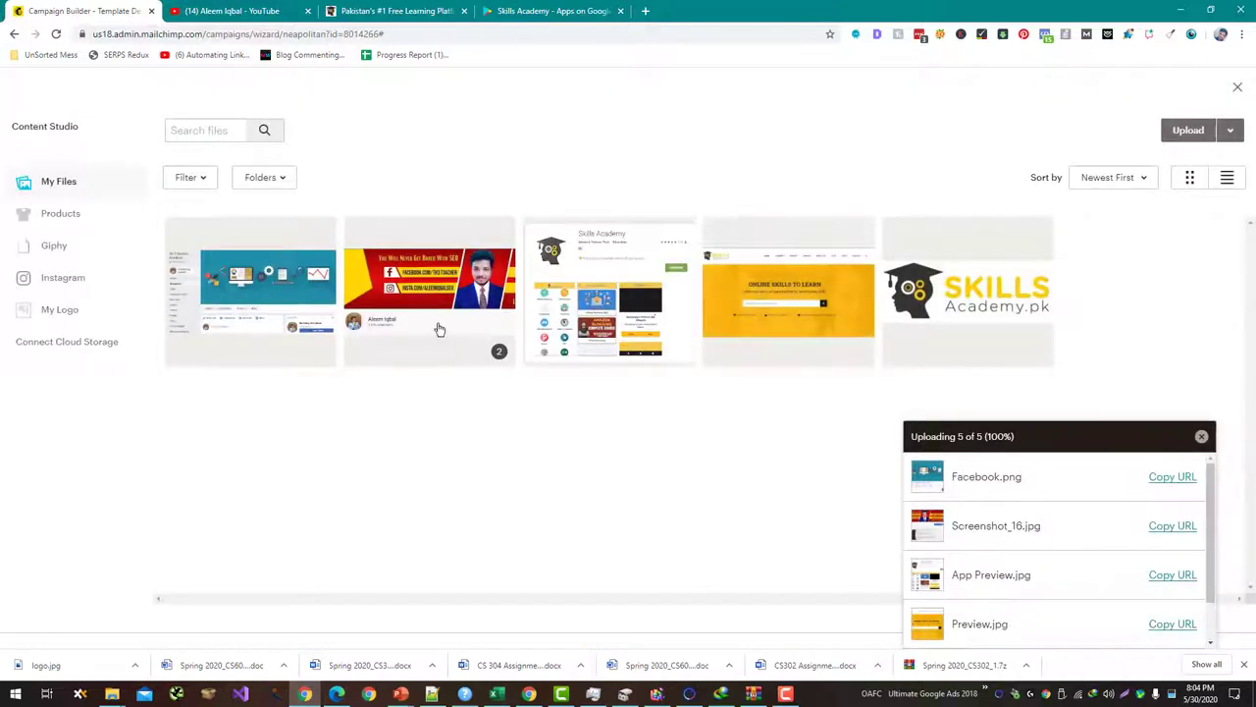
left_click(603, 299)
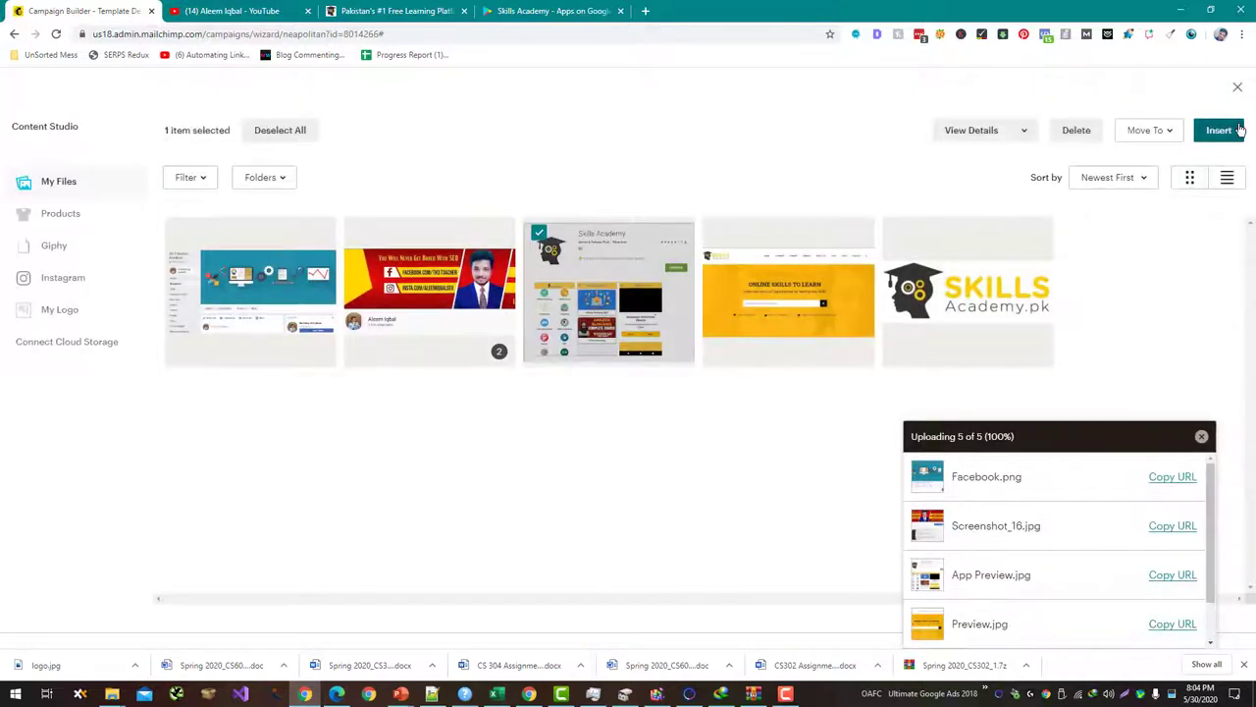
left_click(1218, 131)
Step: Open the footer's social follow block for editing, and copy the address facebook.com/groups/seomastersacademy/ from a temporary browser tab
scroll(772, 314, "down", 15)
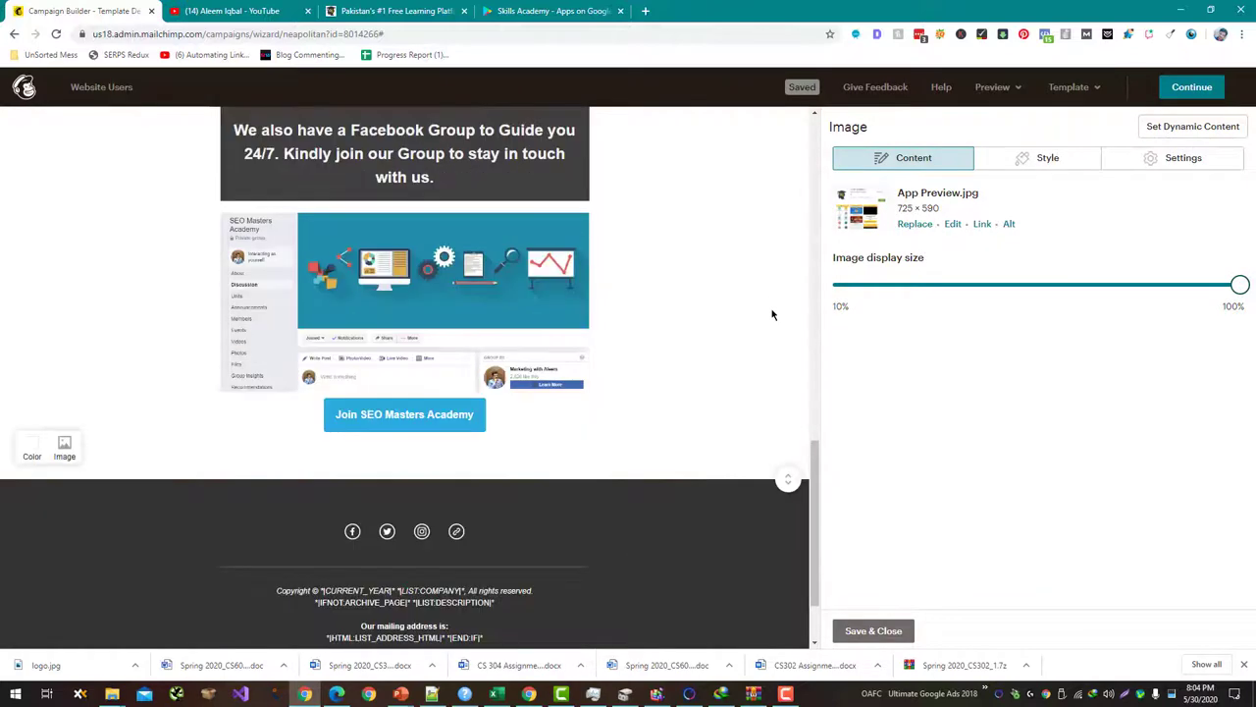
scroll(773, 314, "down", 1)
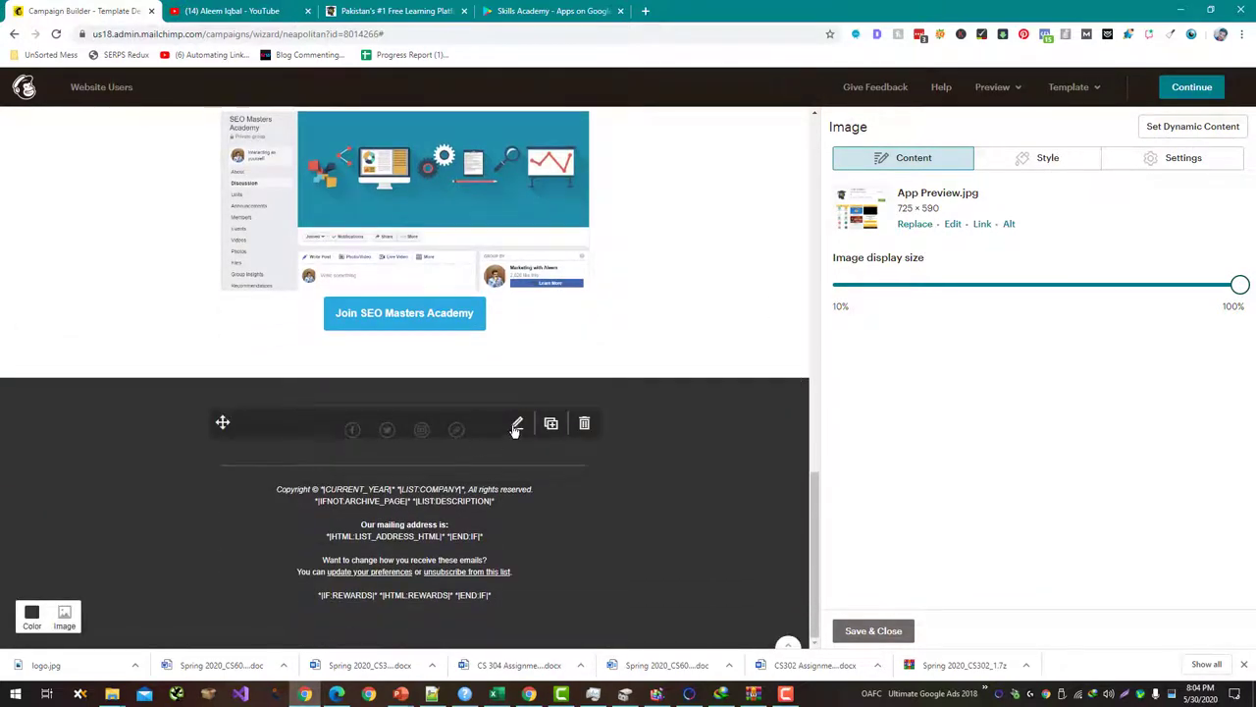
left_click(516, 425)
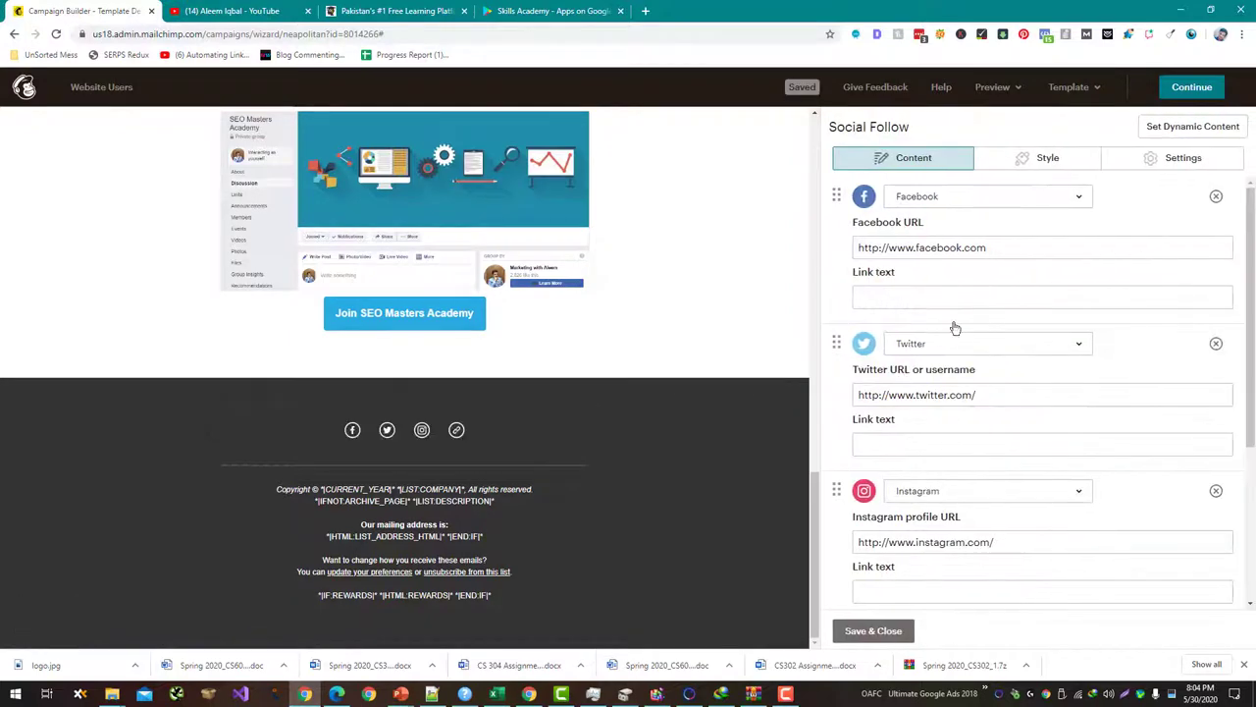
left_click(995, 252)
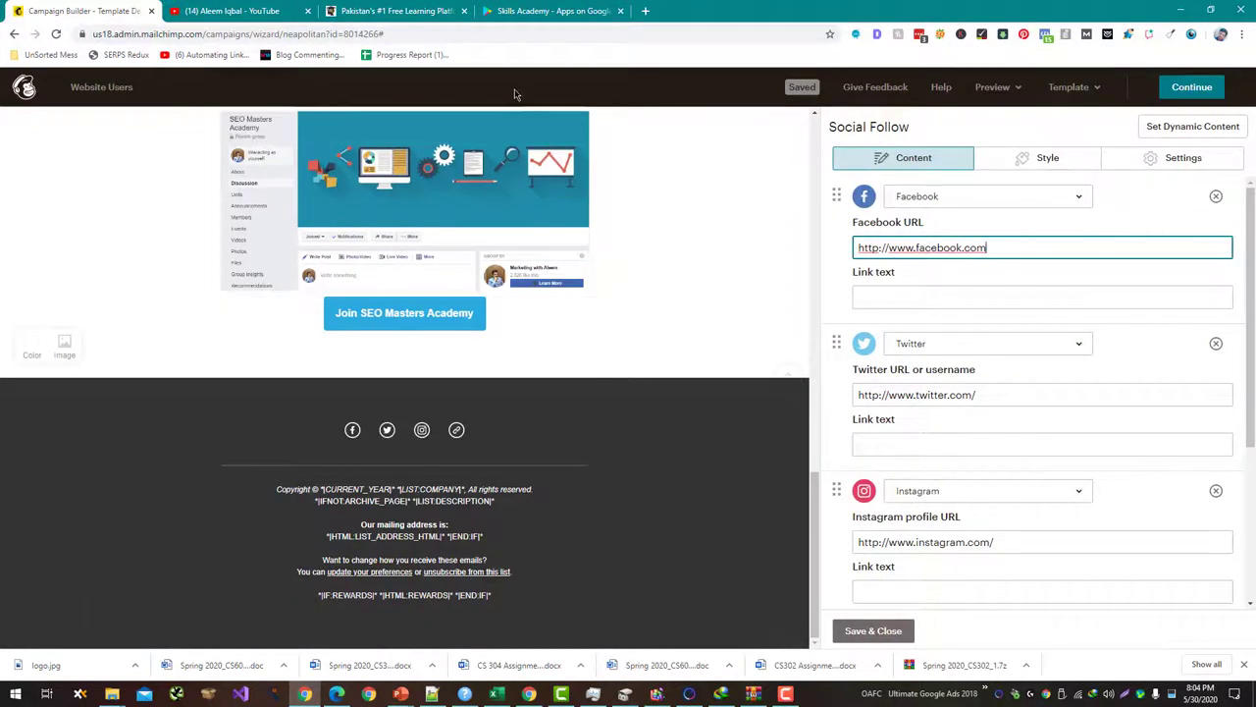
key("ctrl+t")
type("fa")
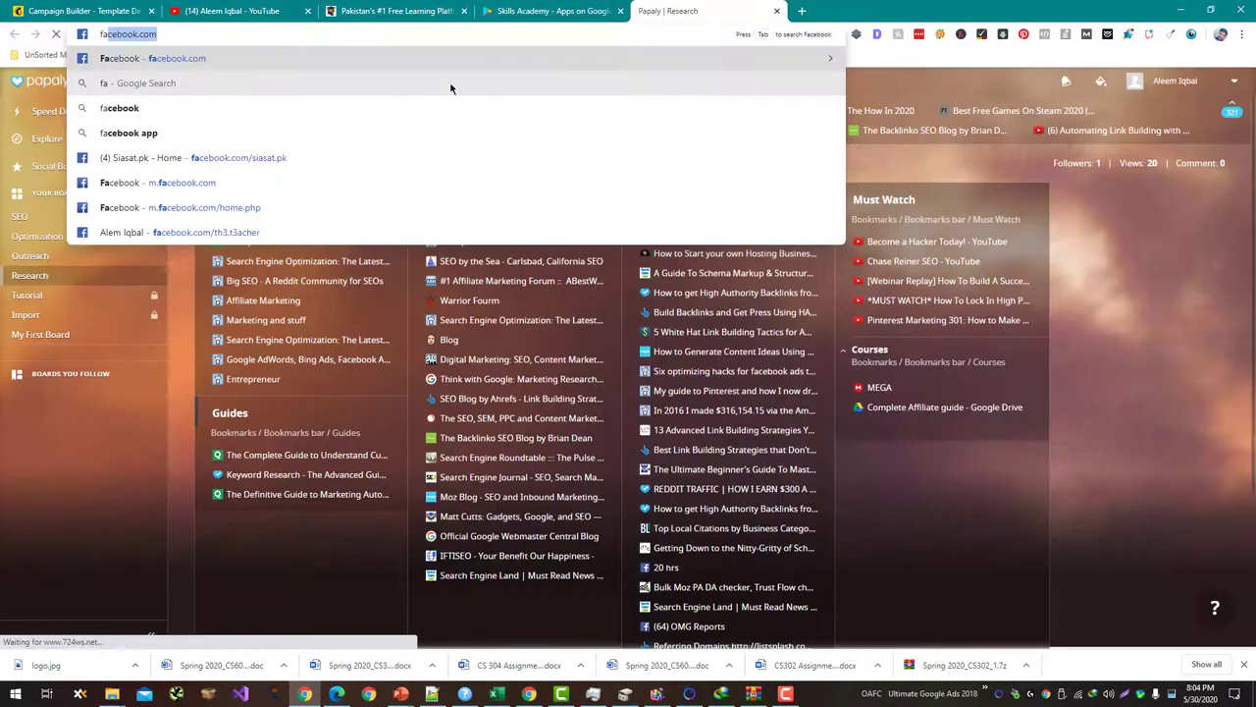
type("cebook.com/gr")
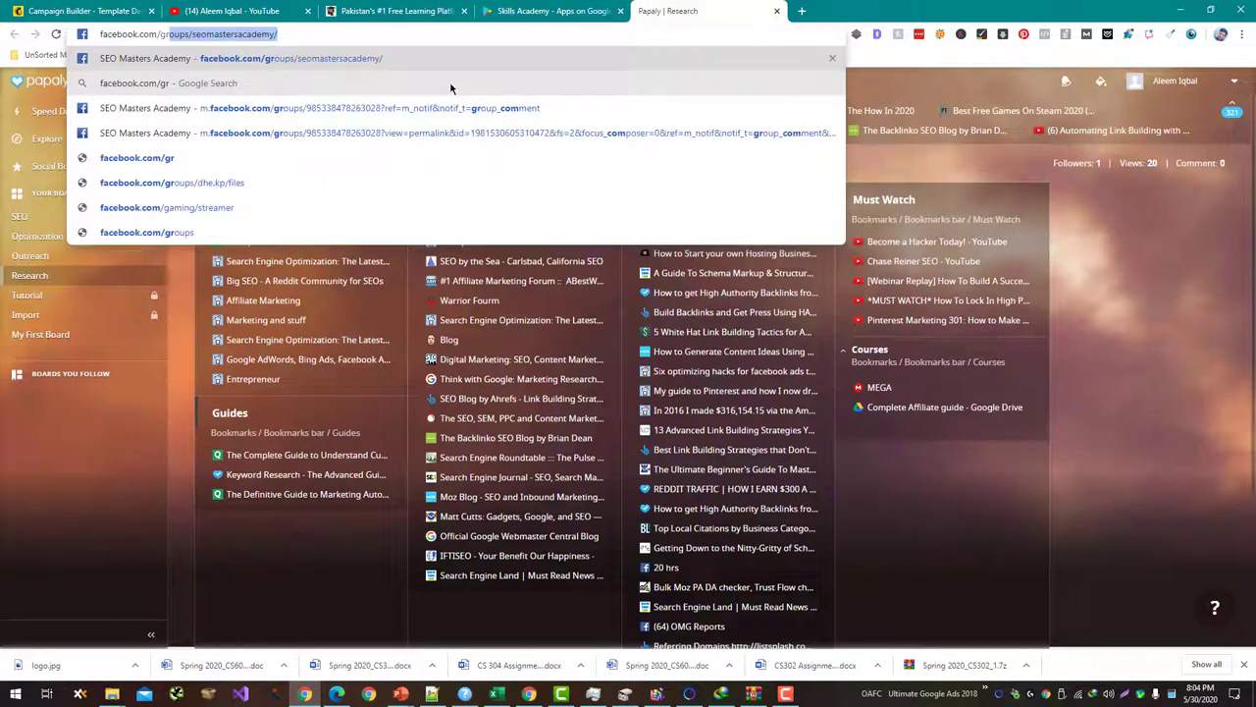
key("End")
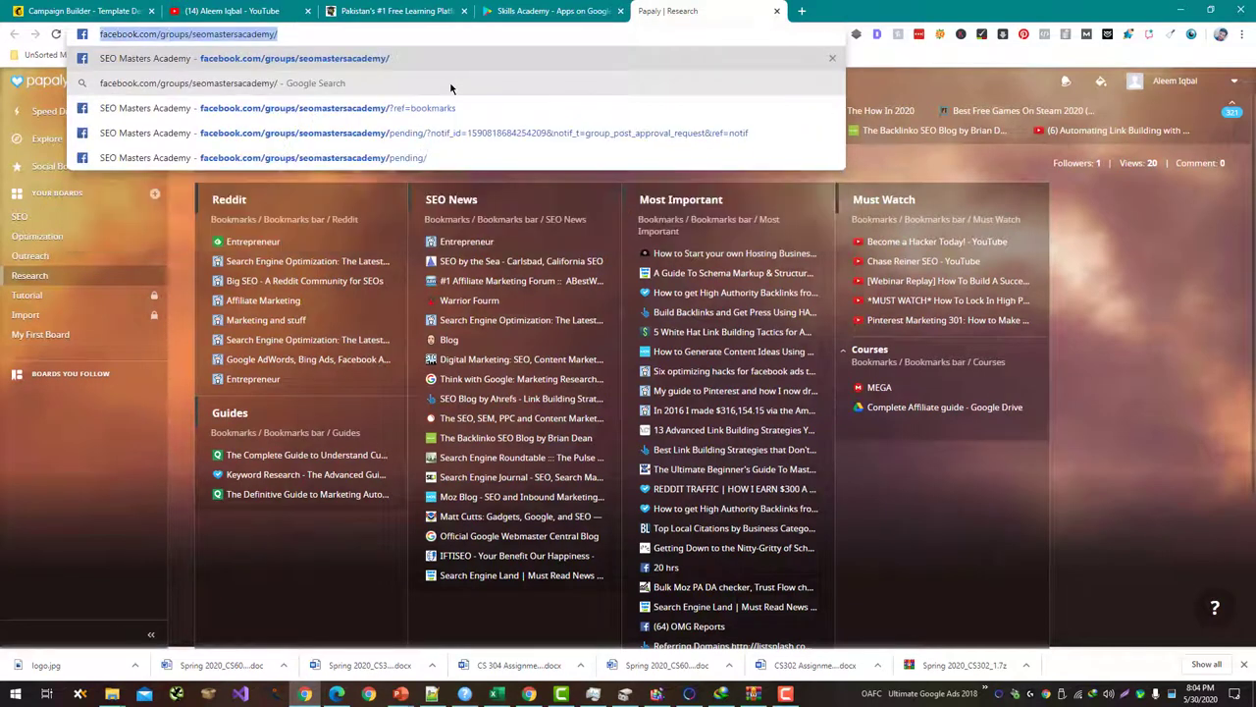
key("ctrl+w")
type("https://www.facebook.com/groups/seomastersacademy/")
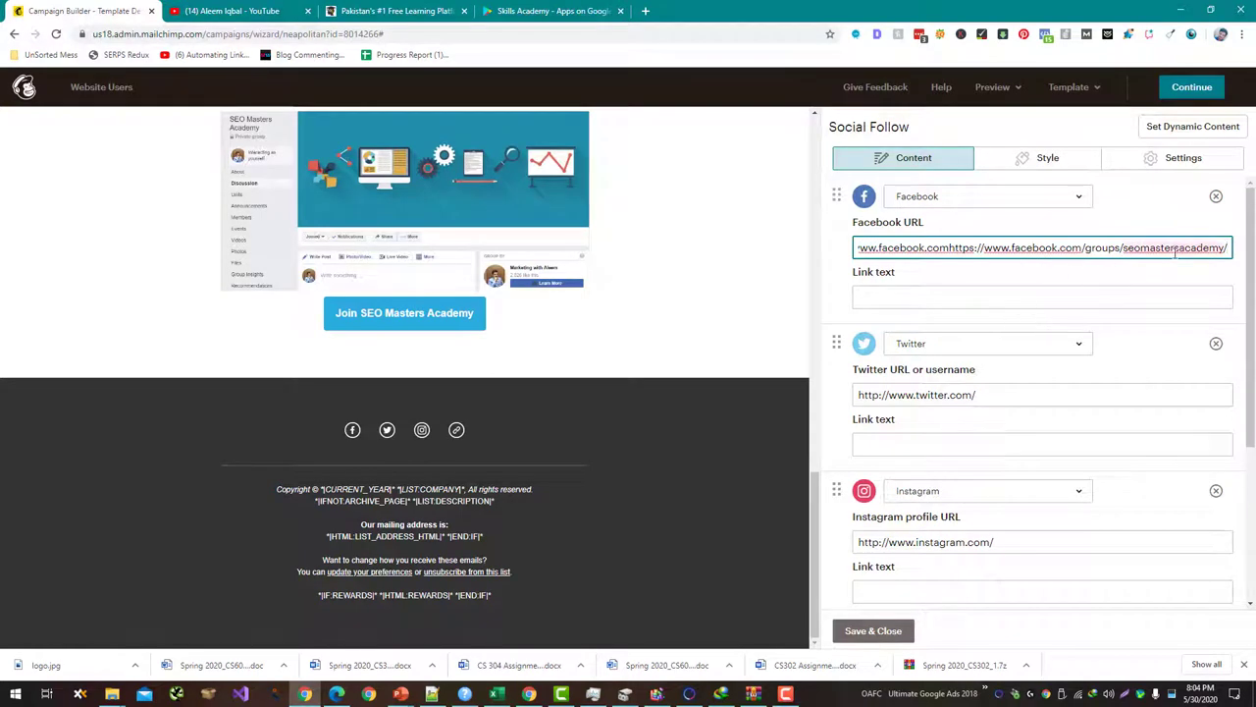
key("BackSpace")
key("BackSpace")
key("BackSpace")
key("BackSpace")
key("BackSpace")
key("BackSpace")
key("BackSpace")
key("BackSpace")
key("BackSpace")
key("BackSpace")
key("BackSpace")
key("BackSpace")
key("BackSpace")
key("BackSpace")
key("BackSpace")
key("BackSpace")
key("BackSpace")
key("BackSpace")
key("BackSpace")
key("BackSpace")
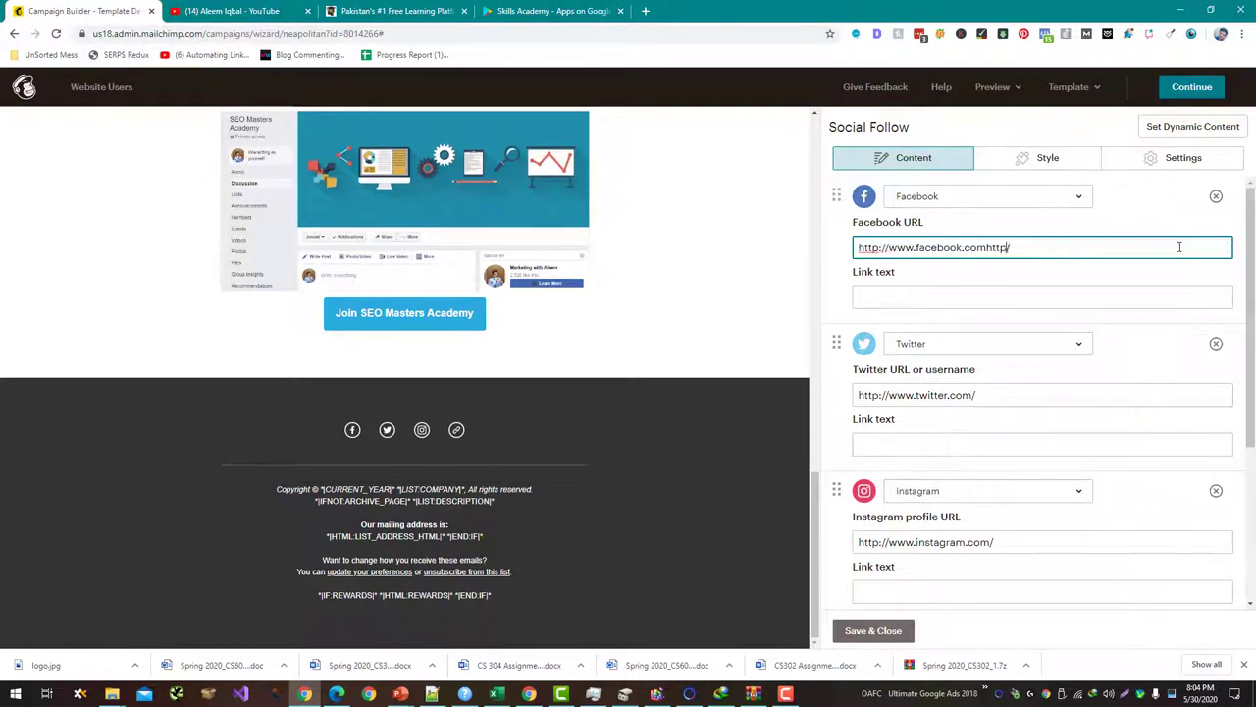
key("BackSpace")
key("BackSpace")
key("BackSpace")
key("BackSpace")
key("BackSpace")
key("BackSpace")
key("BackSpace")
key("BackSpace")
key("BackSpace")
key("BackSpace")
key("BackSpace")
key("BackSpace")
key("BackSpace")
key("BackSpace")
type("https://www.facebook.com/groups/seomastersacademy/")
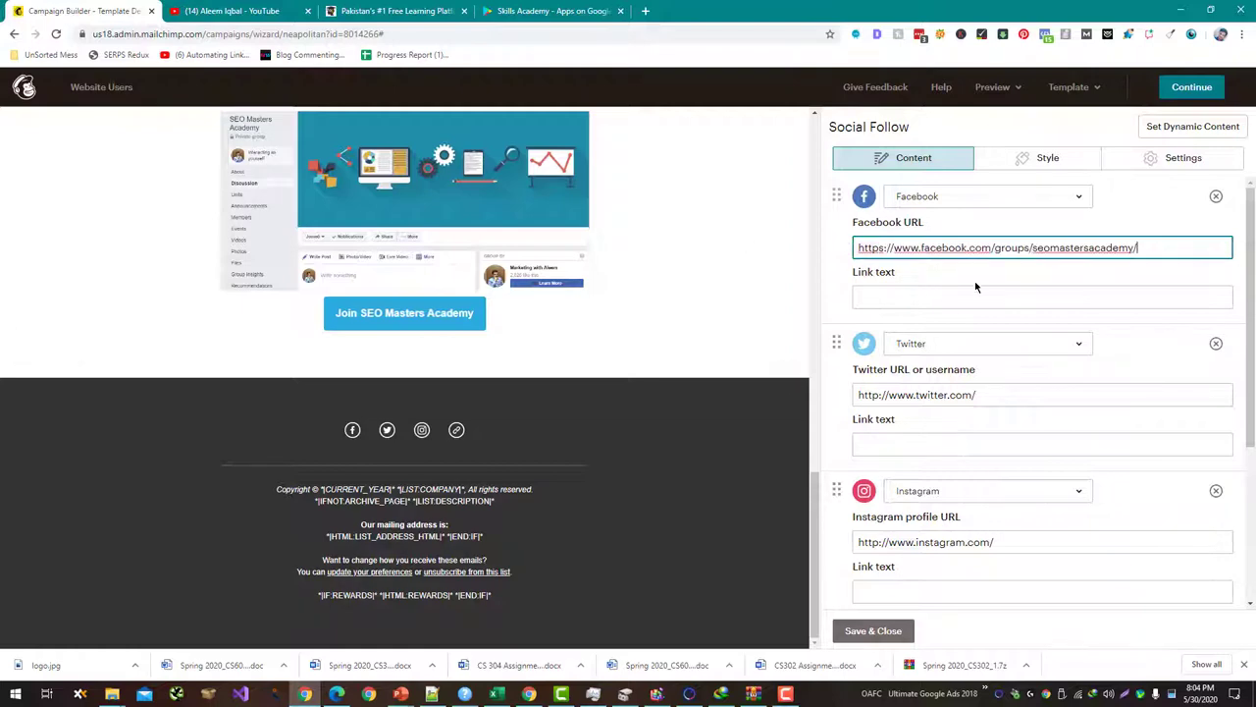
Step: Append the founder's username to both the Twitter URL and the Instagram profile URL in the social follow block
left_click(1010, 395)
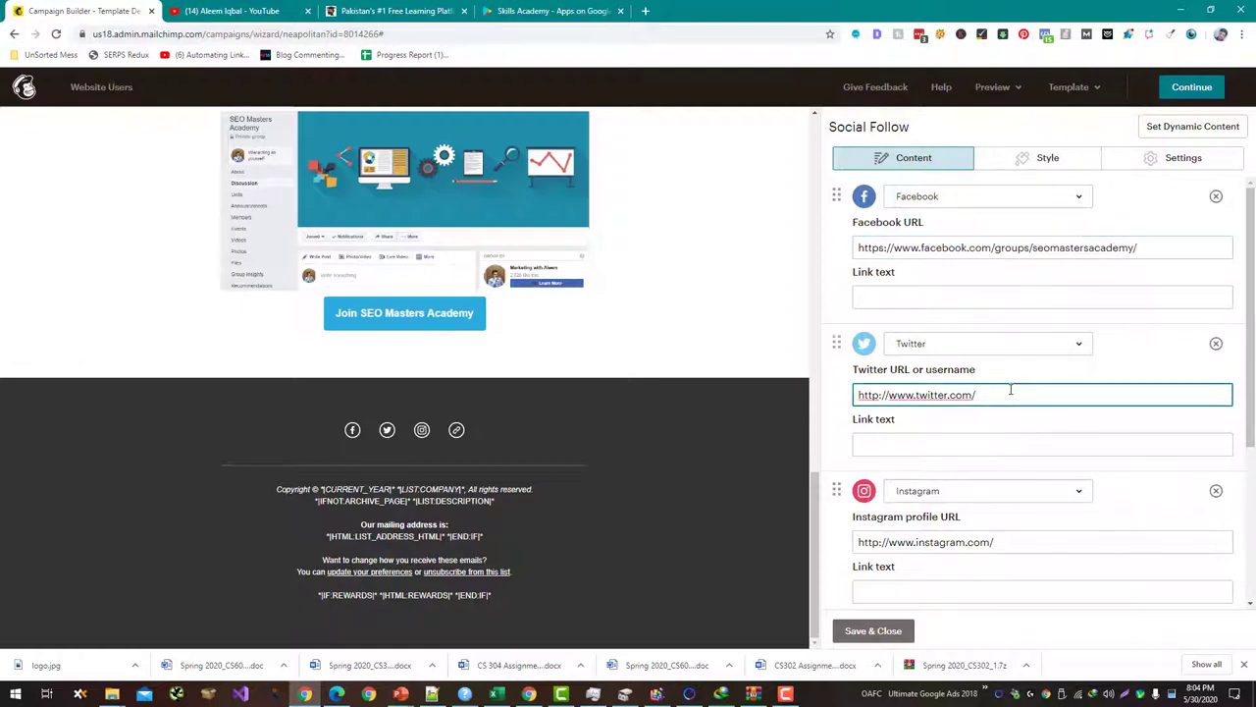
scroll(1070, 392, "down", 2)
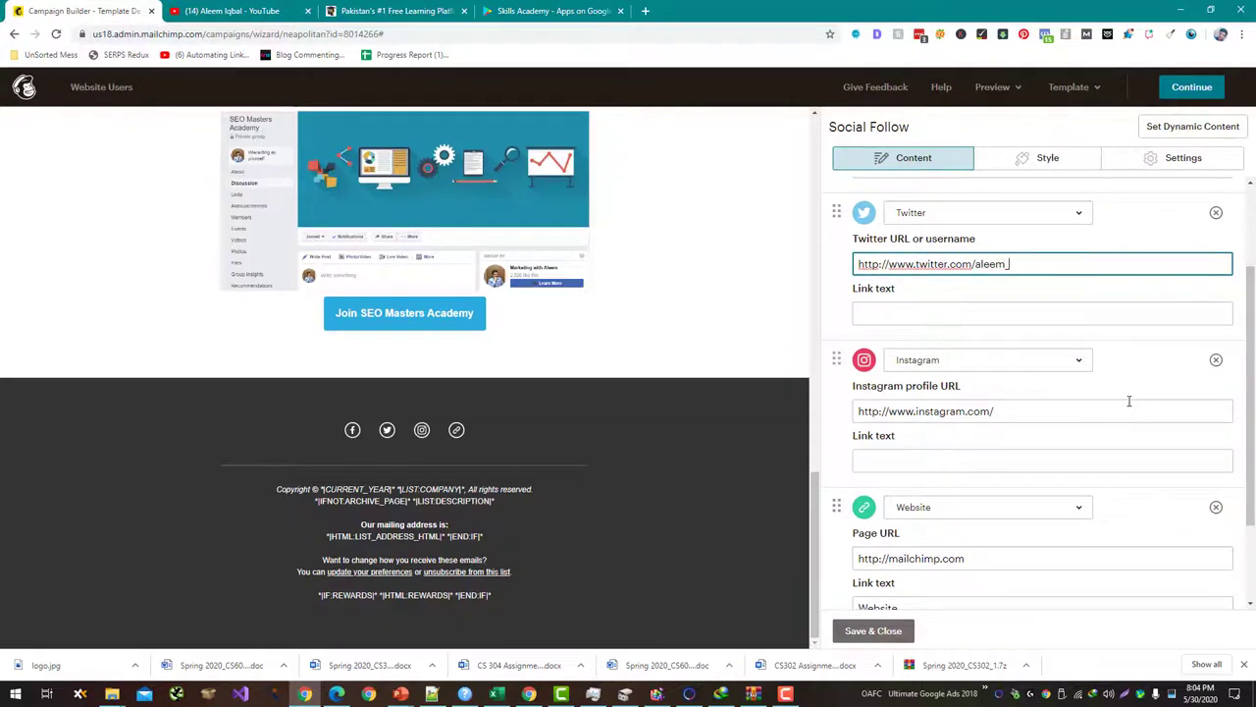
left_click(1034, 413)
key("BackSpace")
type("aleem_seo")
key("ctrl+z")
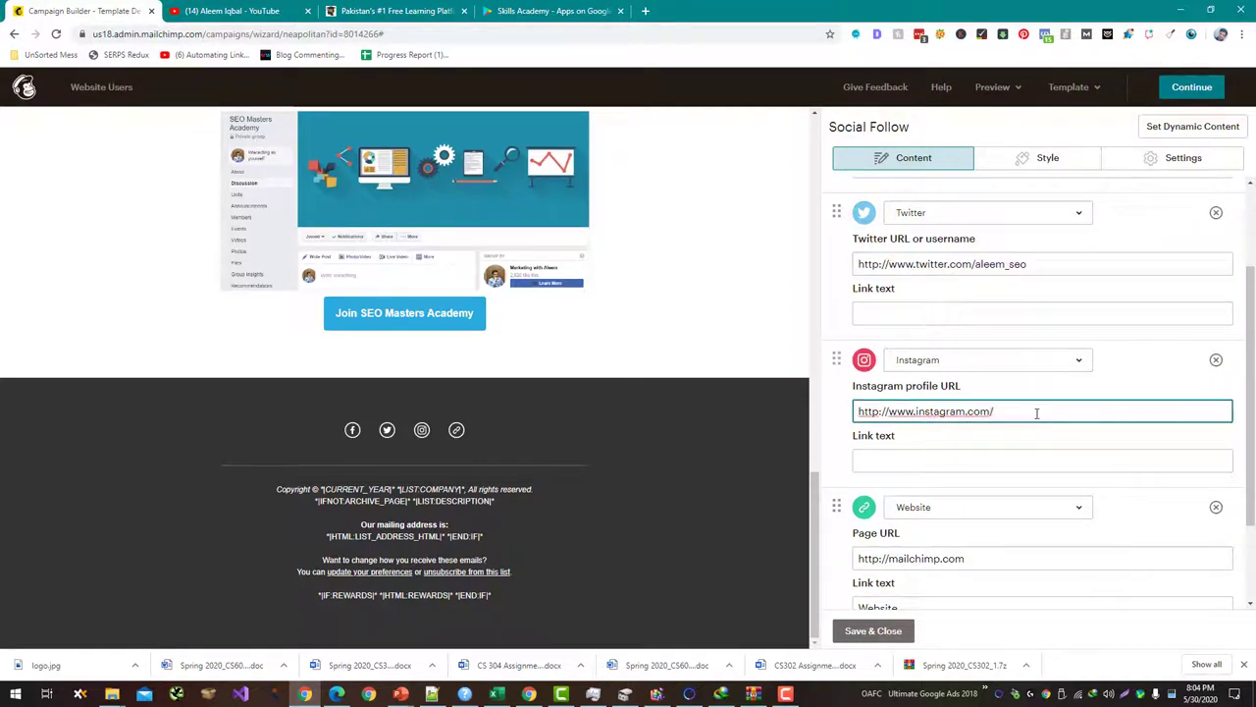
type("aleem_seo")
scroll(1058, 422, "down", 2)
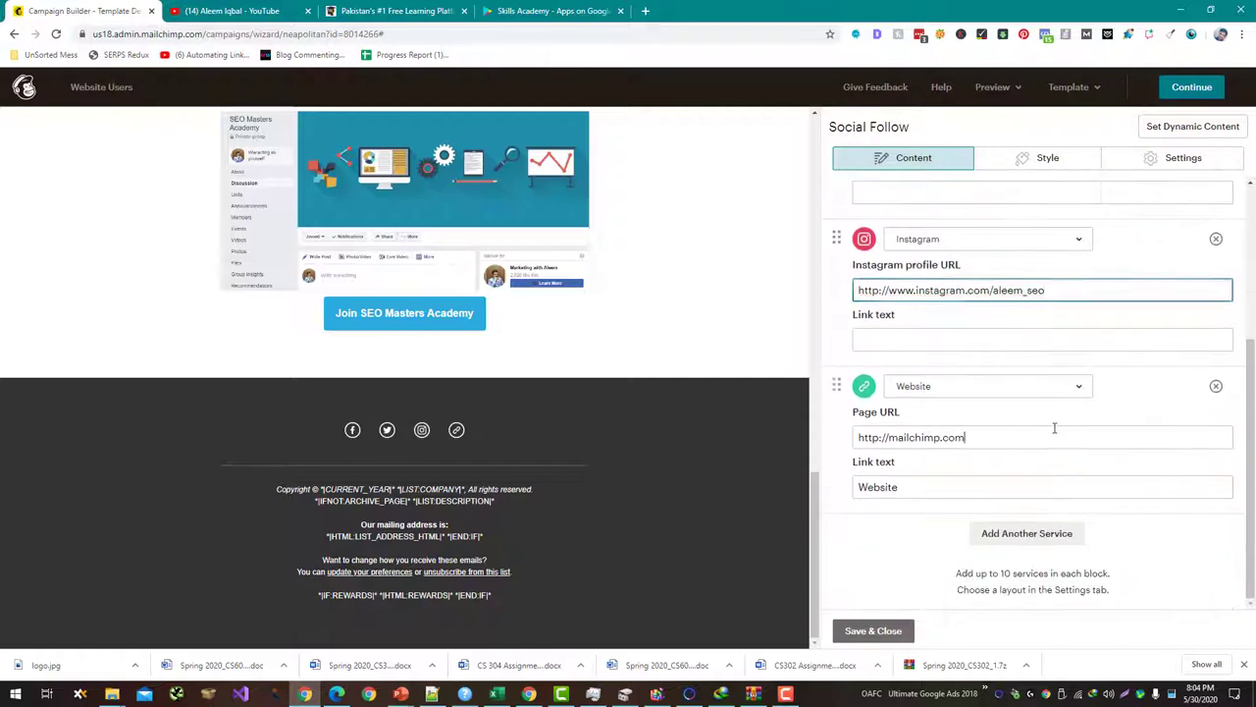
left_click(1053, 431)
left_click(397, 11)
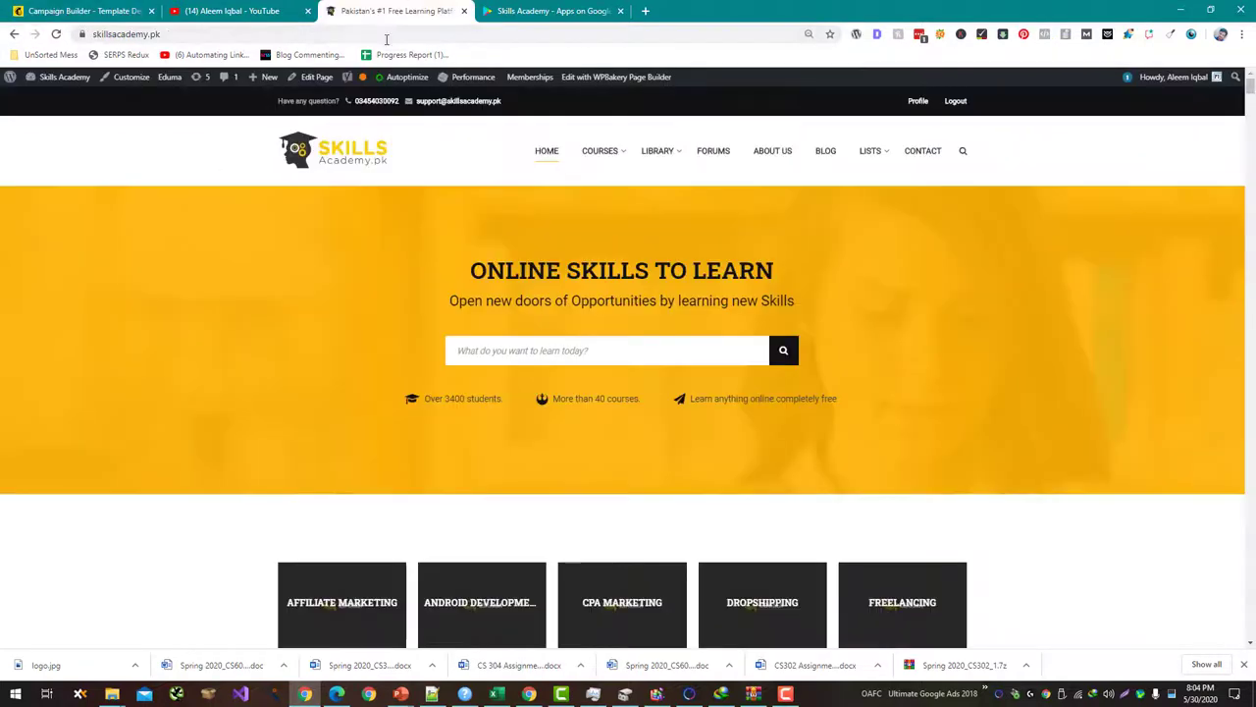
left_click(68, 8)
key("ctrl+a")
type("https://skillsacademy.pk/")
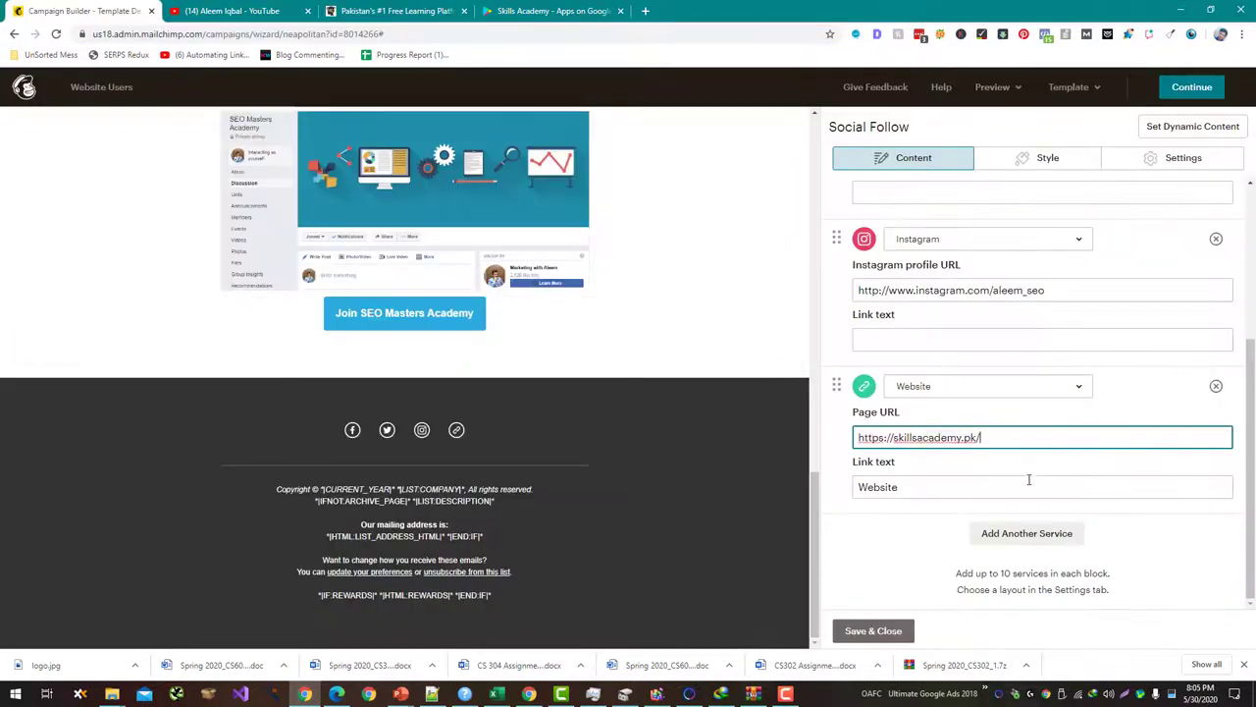
scroll(1027, 547, "up", 2)
scroll(1027, 546, "up", 1)
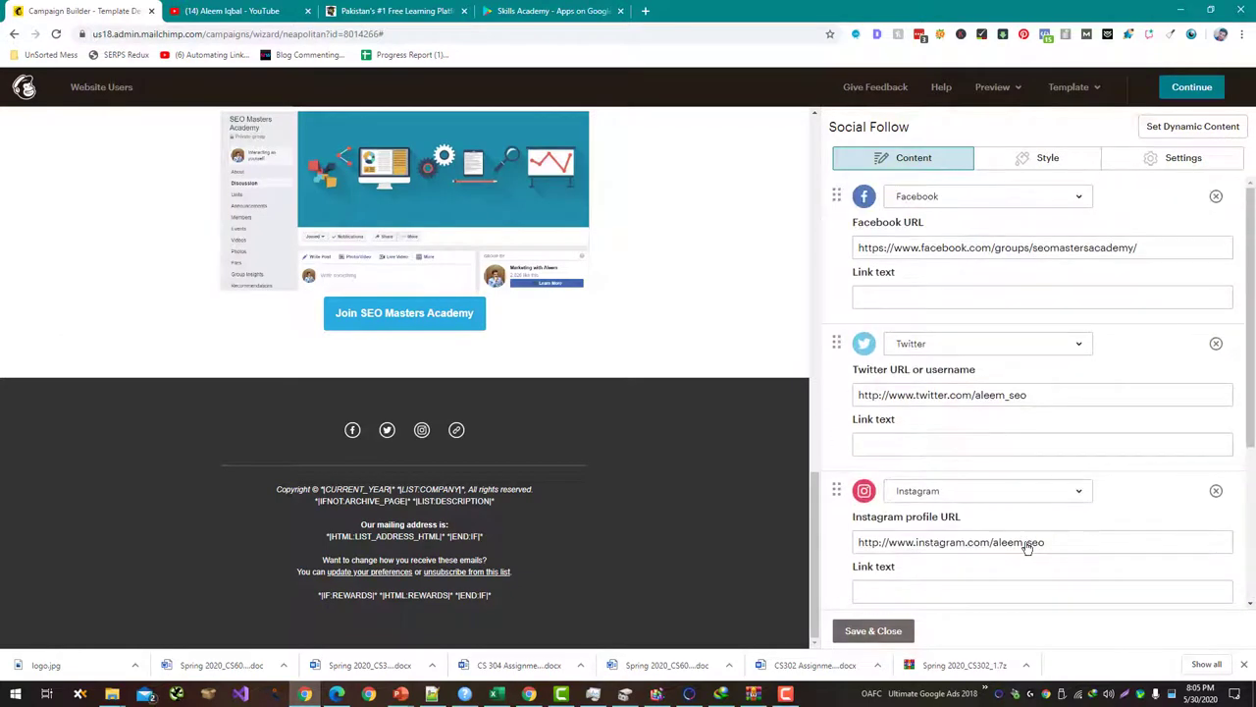
scroll(1027, 546, "down", 5)
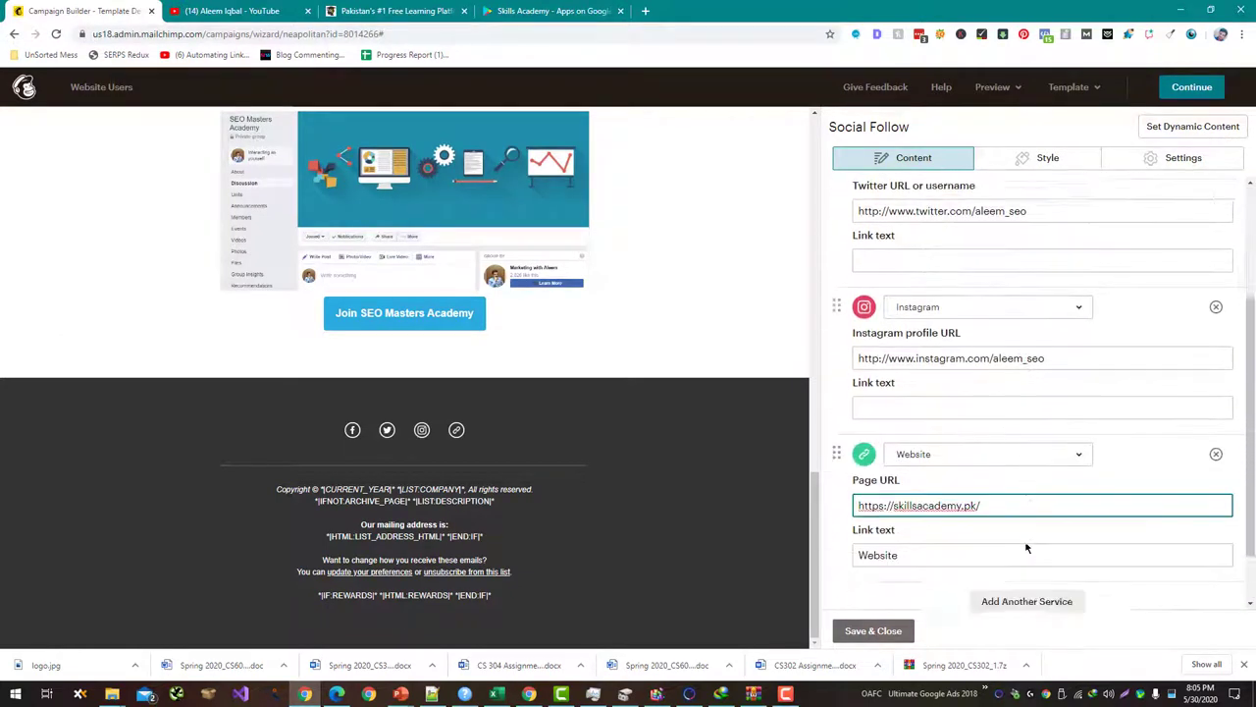
left_click(869, 632)
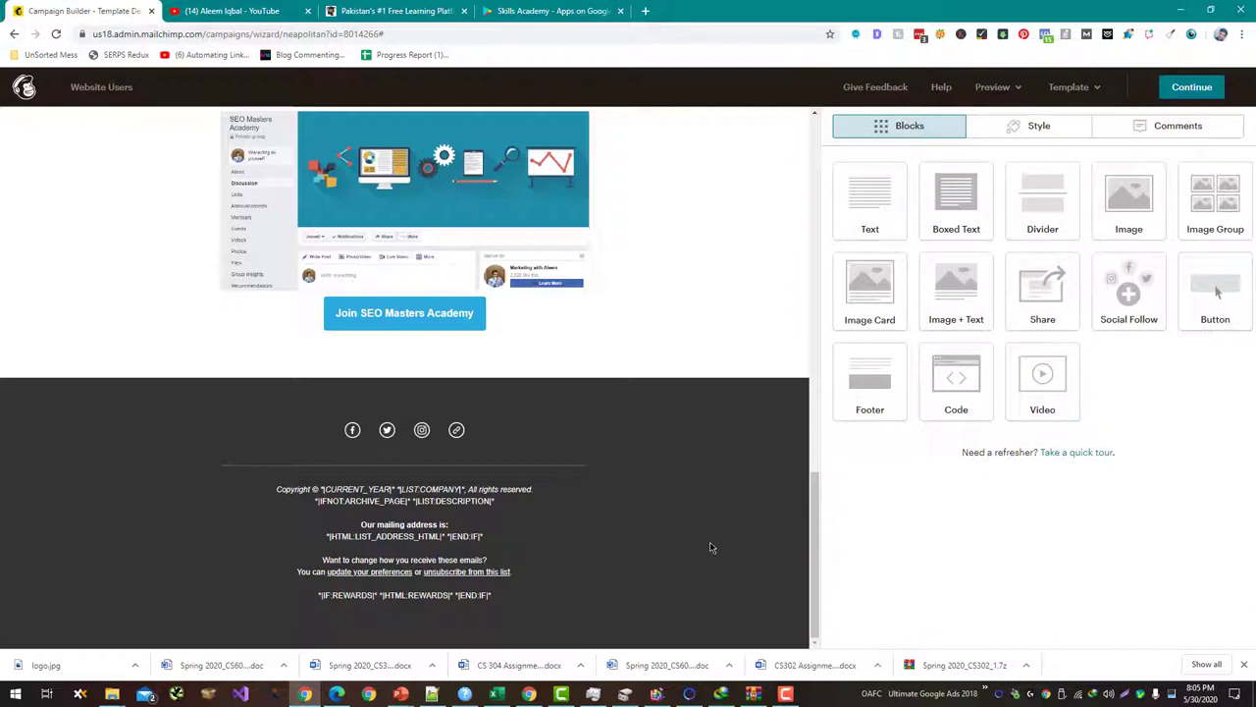
Step: Review the lower part of the email and open the template's page style settings
scroll(719, 546, "up", 3)
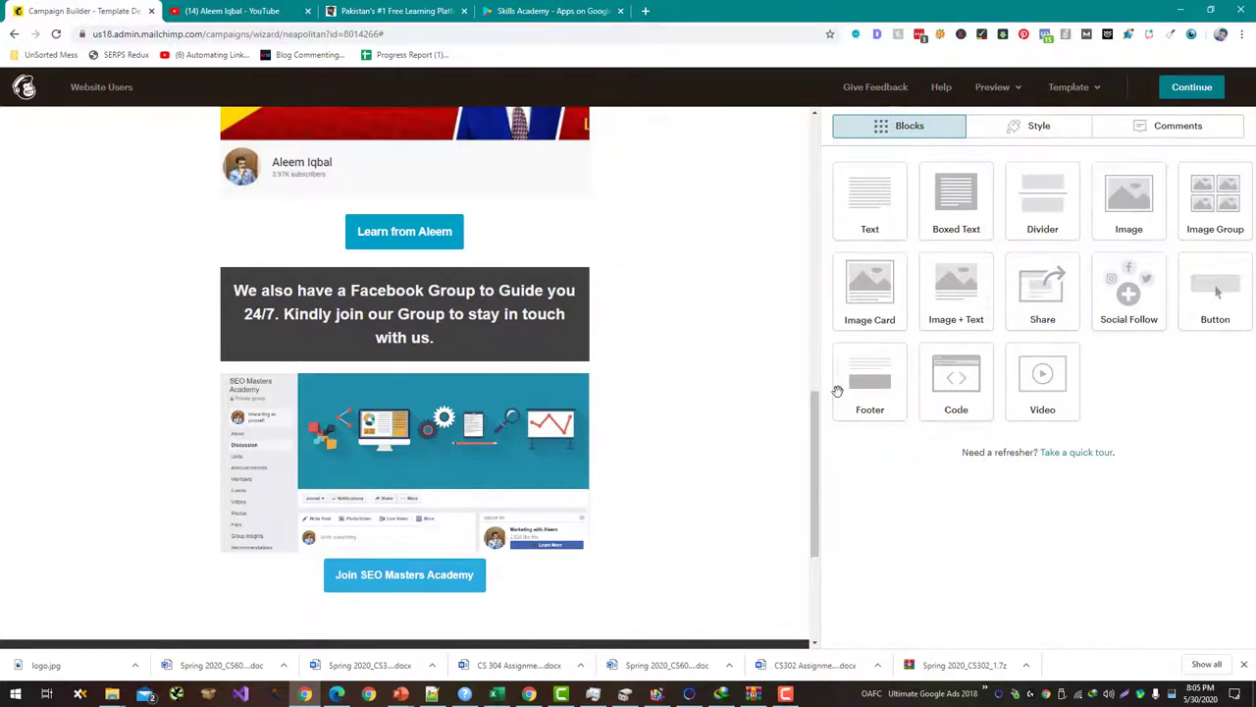
scroll(749, 441, "down", 3)
scroll(749, 443, "up", 1)
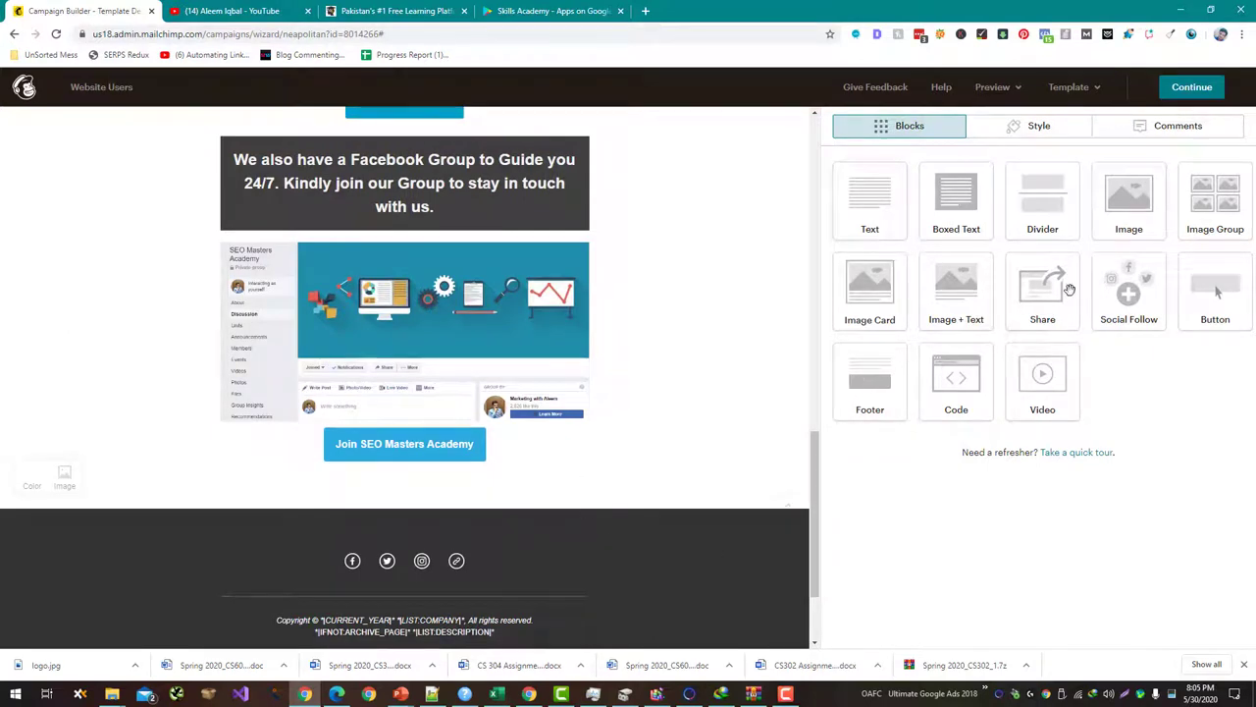
left_click(1038, 124)
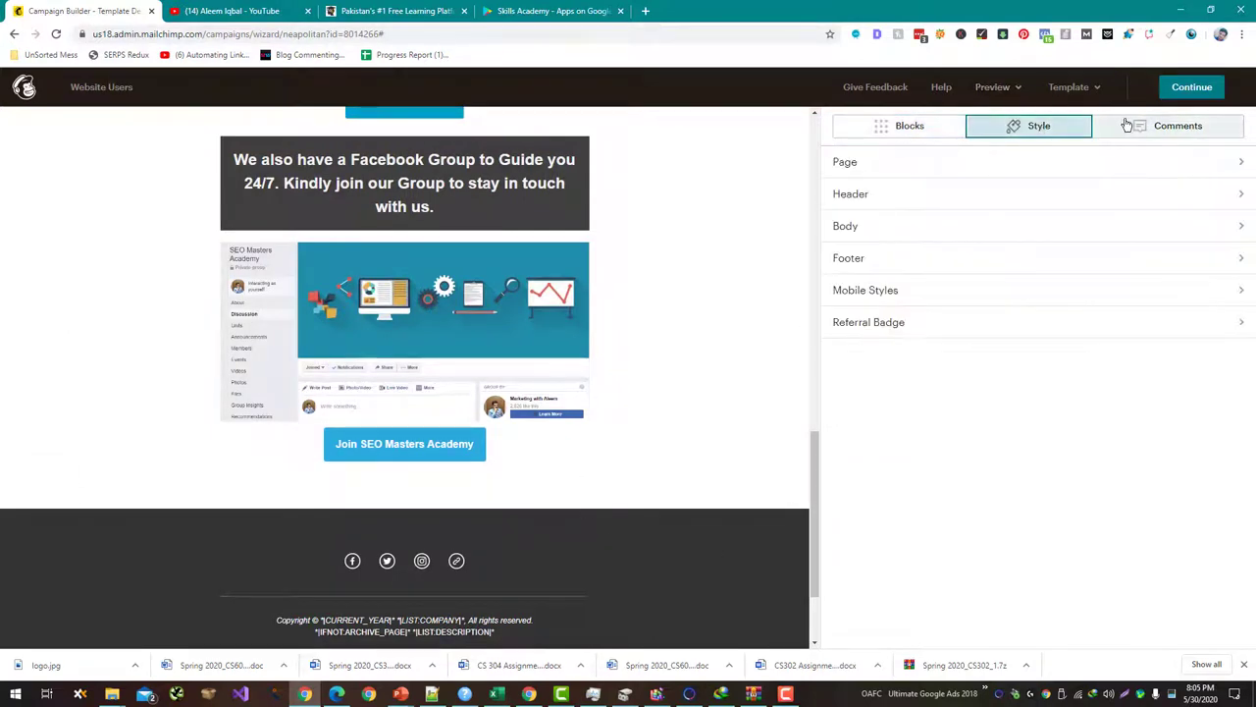
left_click(1102, 162)
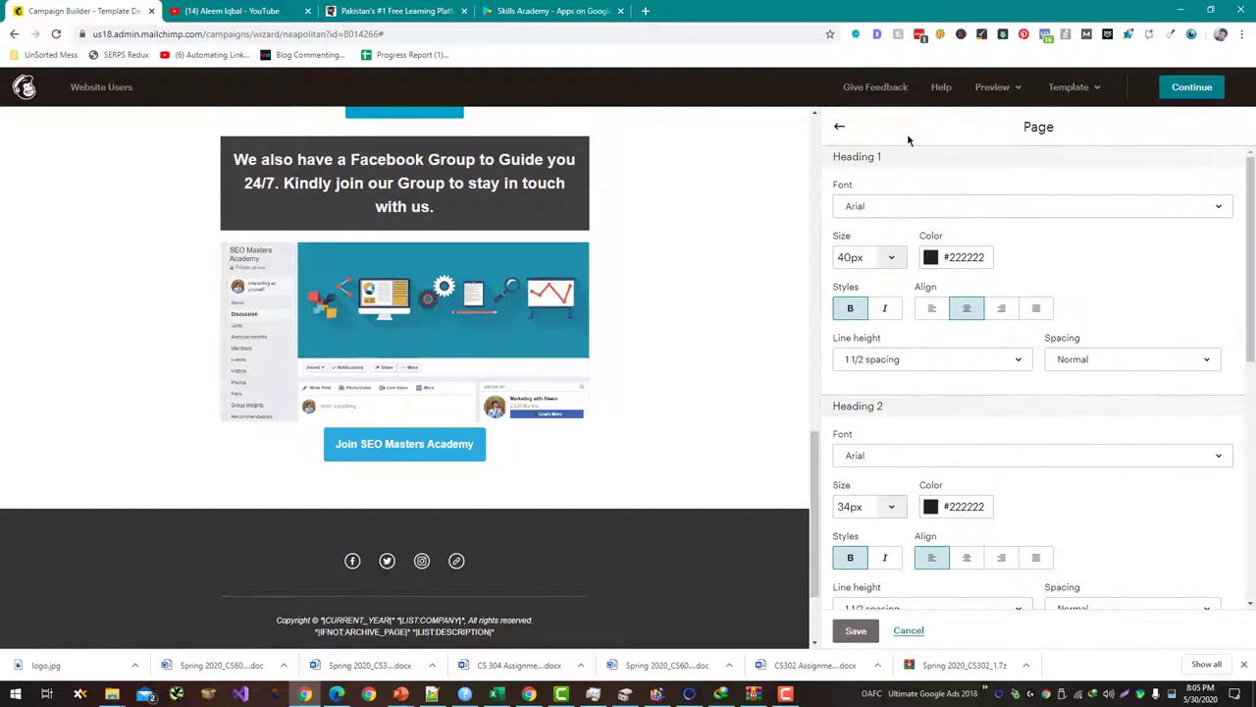
Step: Examine the template's Body and Footer style settings and the campaign's comments, and return to the content blocks
left_click(839, 125)
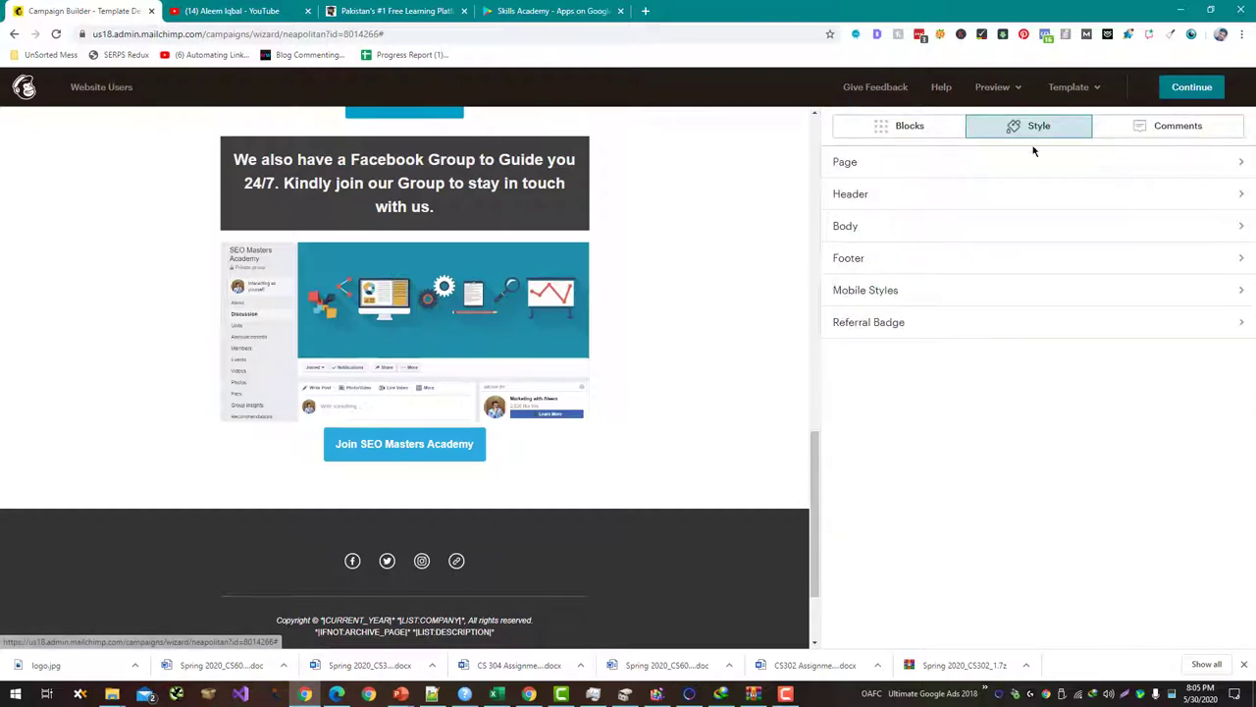
left_click(976, 226)
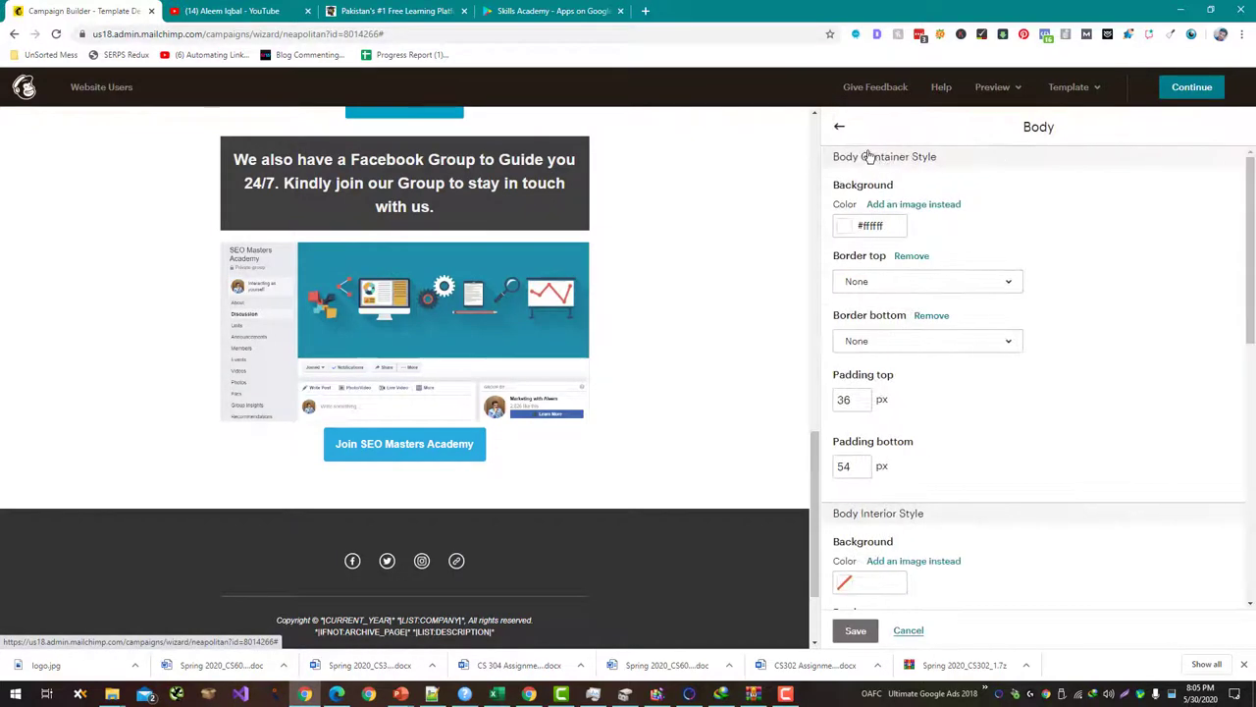
left_click(840, 126)
left_click(913, 260)
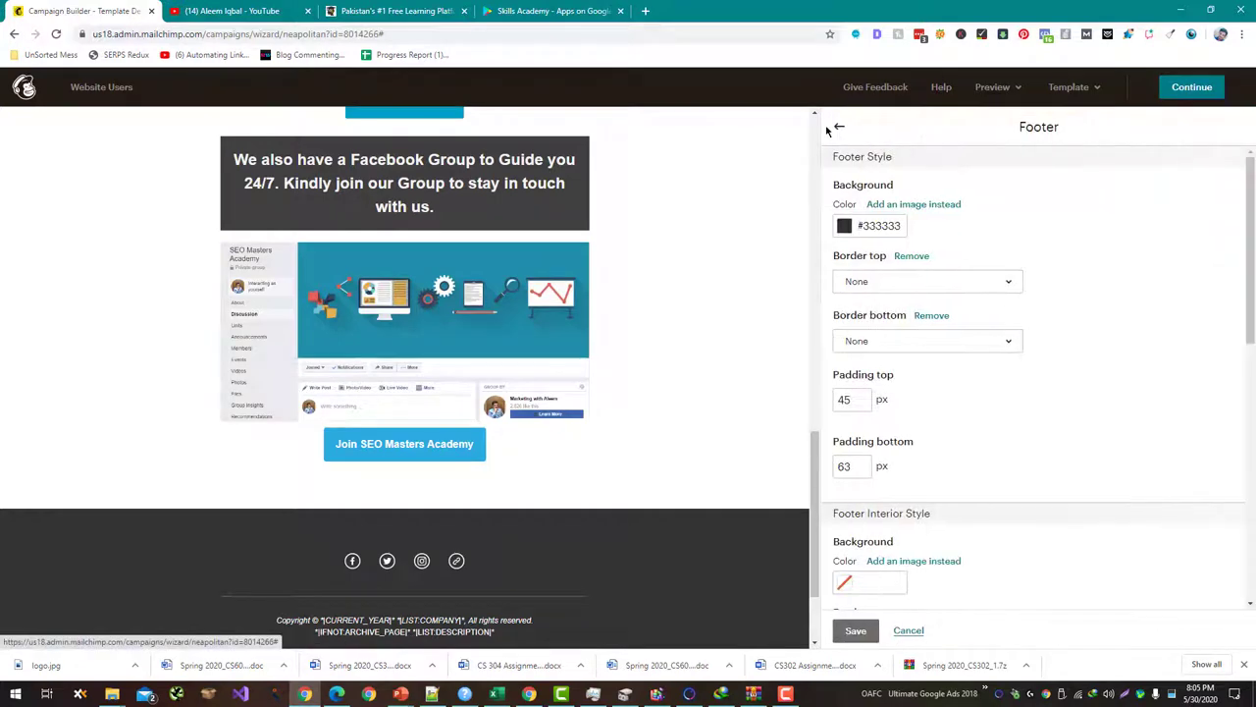
left_click(839, 126)
left_click(1177, 125)
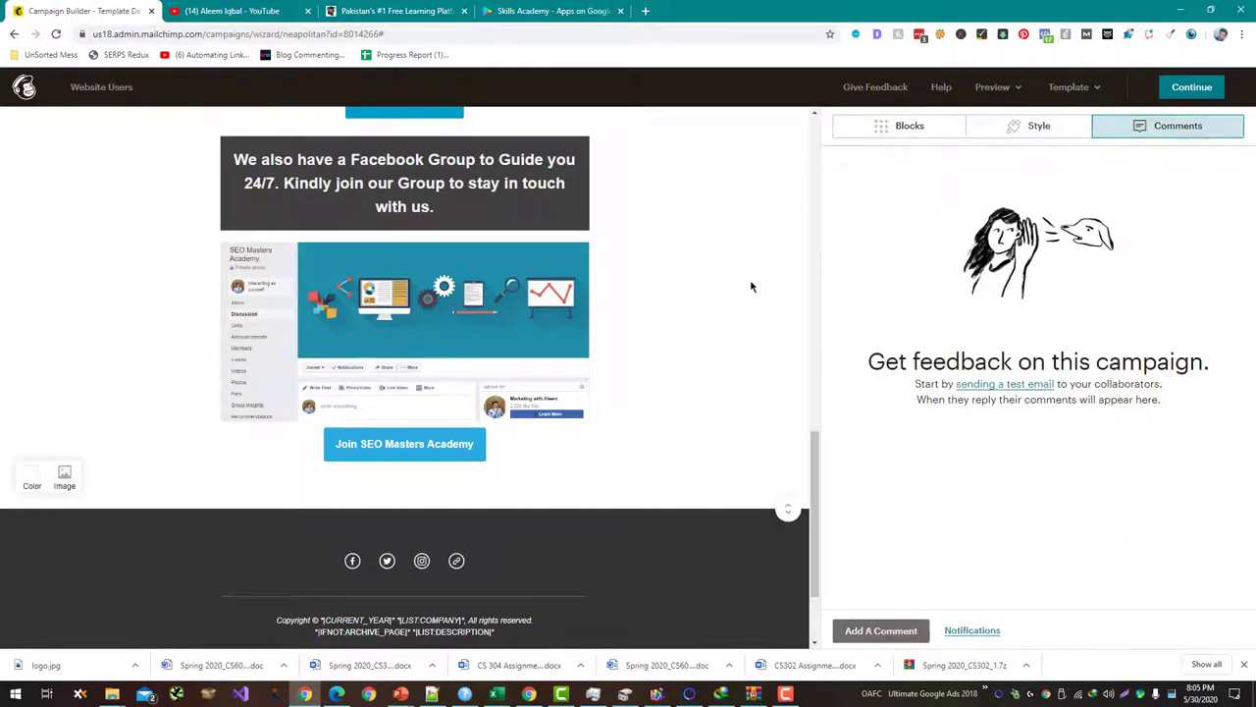
left_click(861, 130)
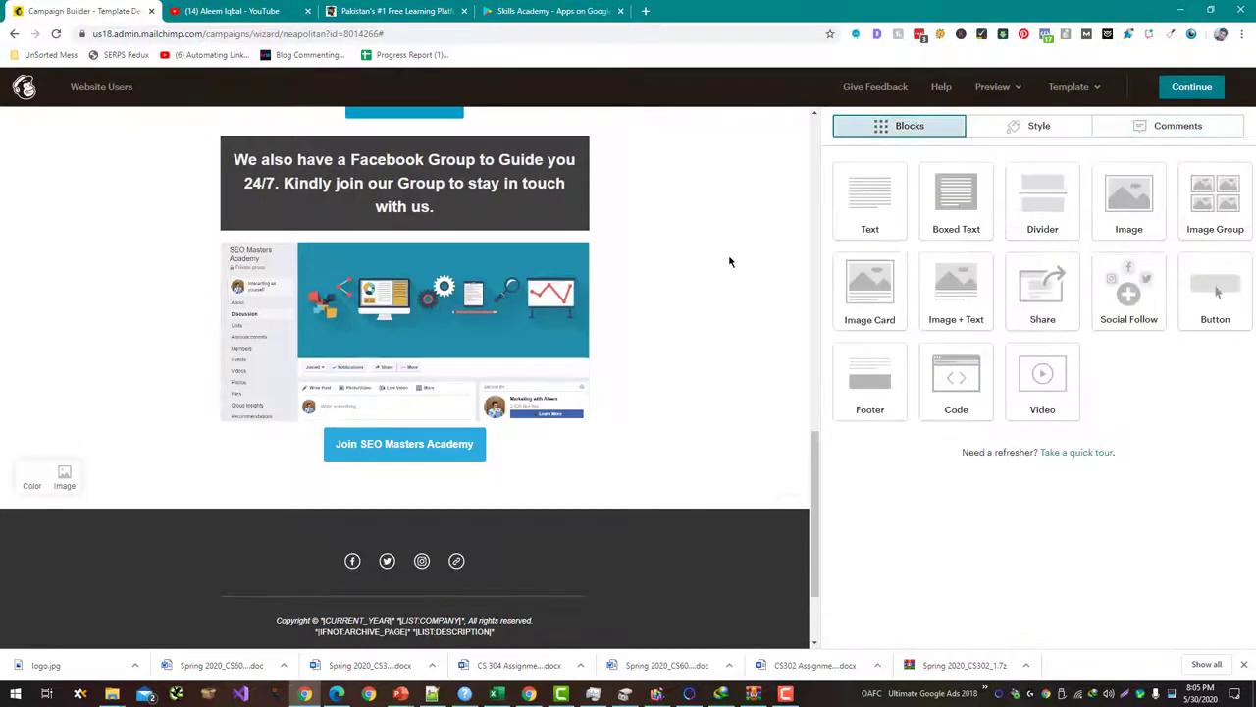
Step: Review the whole email from the header logo to the footer and finish the design by continuing to the campaign overview
scroll(729, 261, "down", 2)
scroll(730, 261, "up", 15)
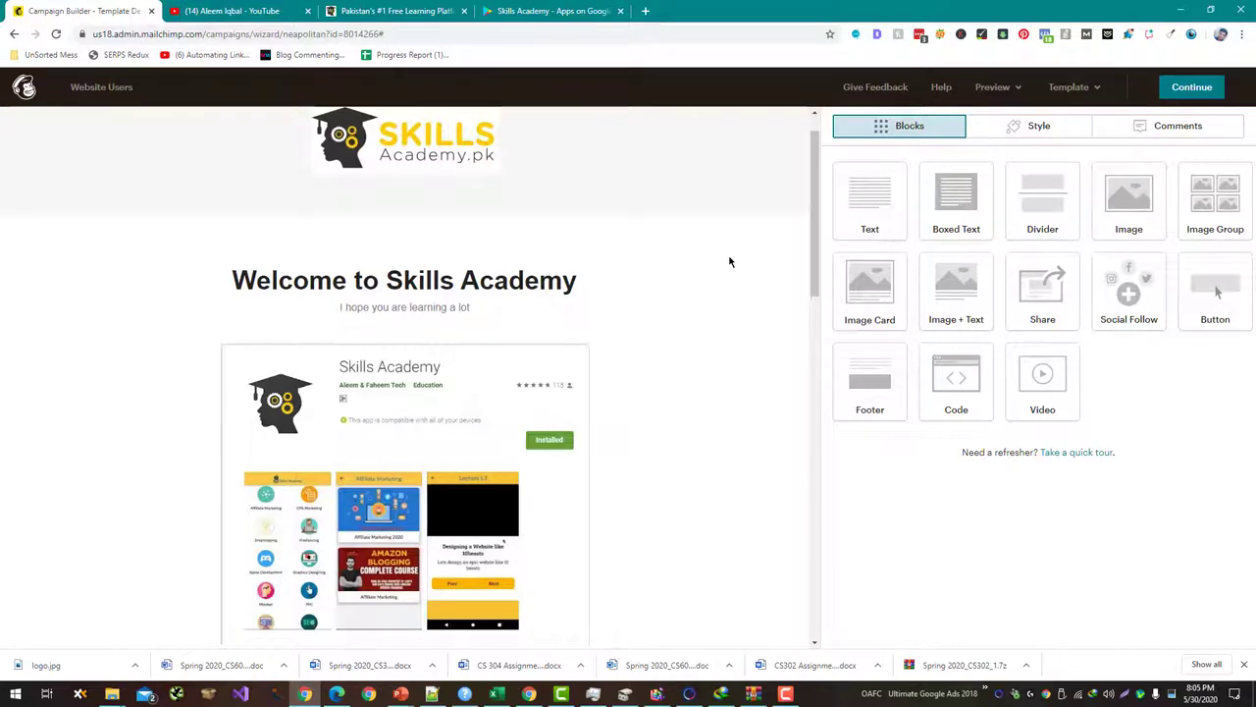
scroll(729, 261, "down", 8)
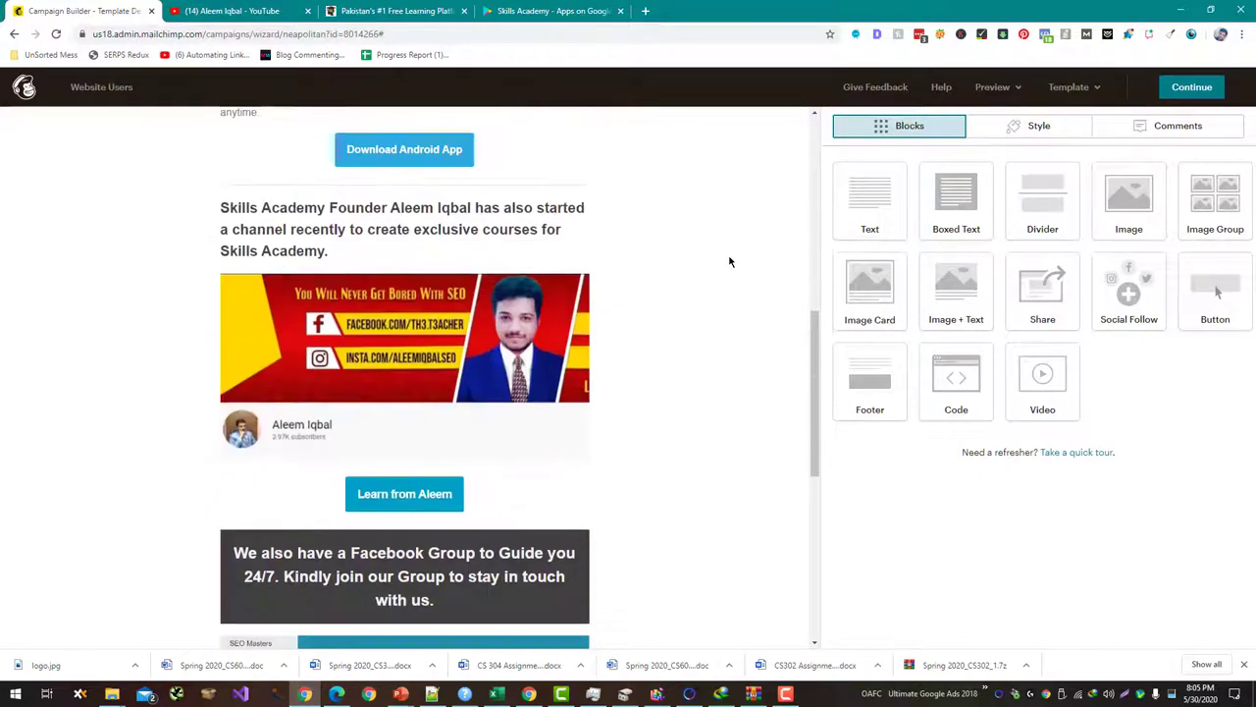
scroll(729, 261, "down", 3)
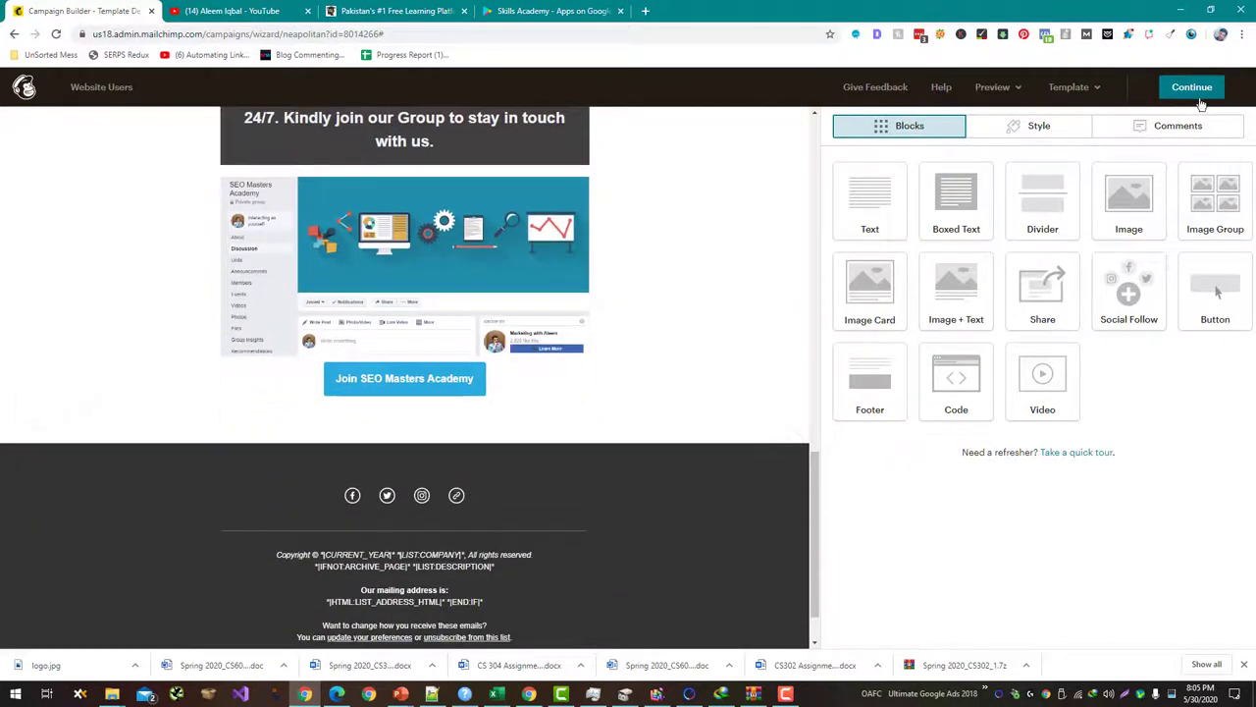
left_click(1197, 97)
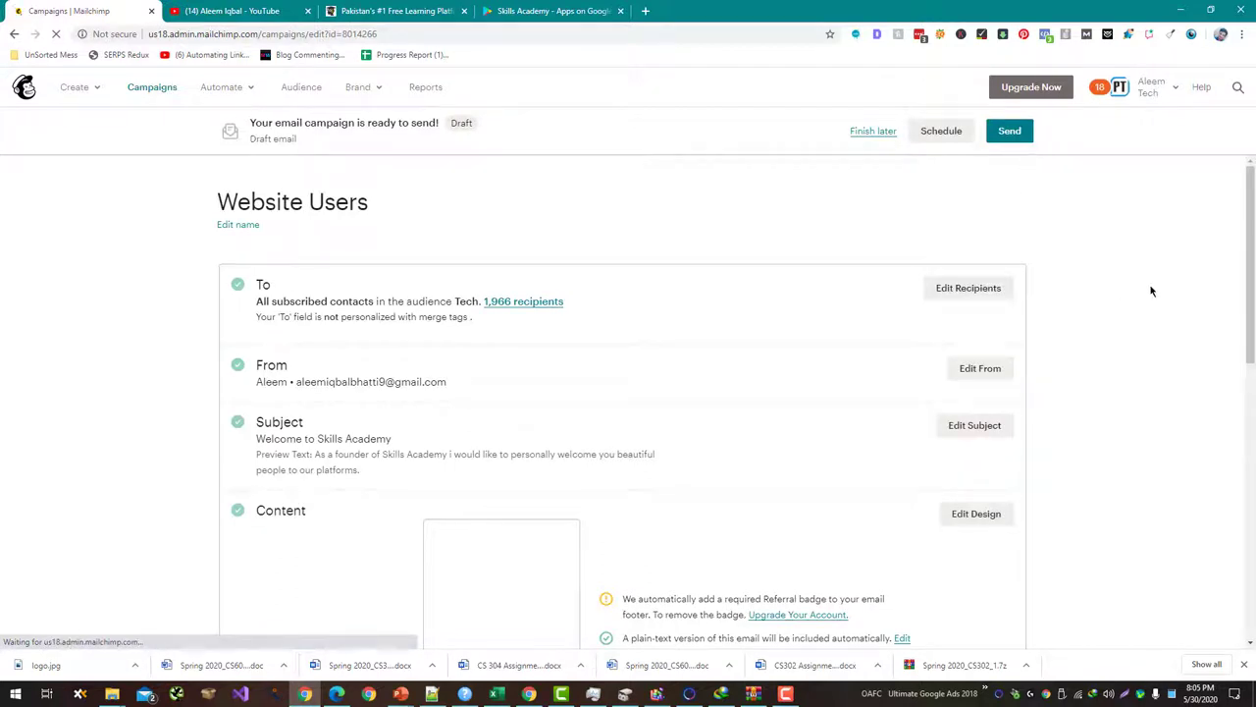
Step: Check the campaign's recipients, sender, subject and content summary, and send it immediately to all subscribed contacts in the Tech audience
scroll(1197, 303, "down", 2)
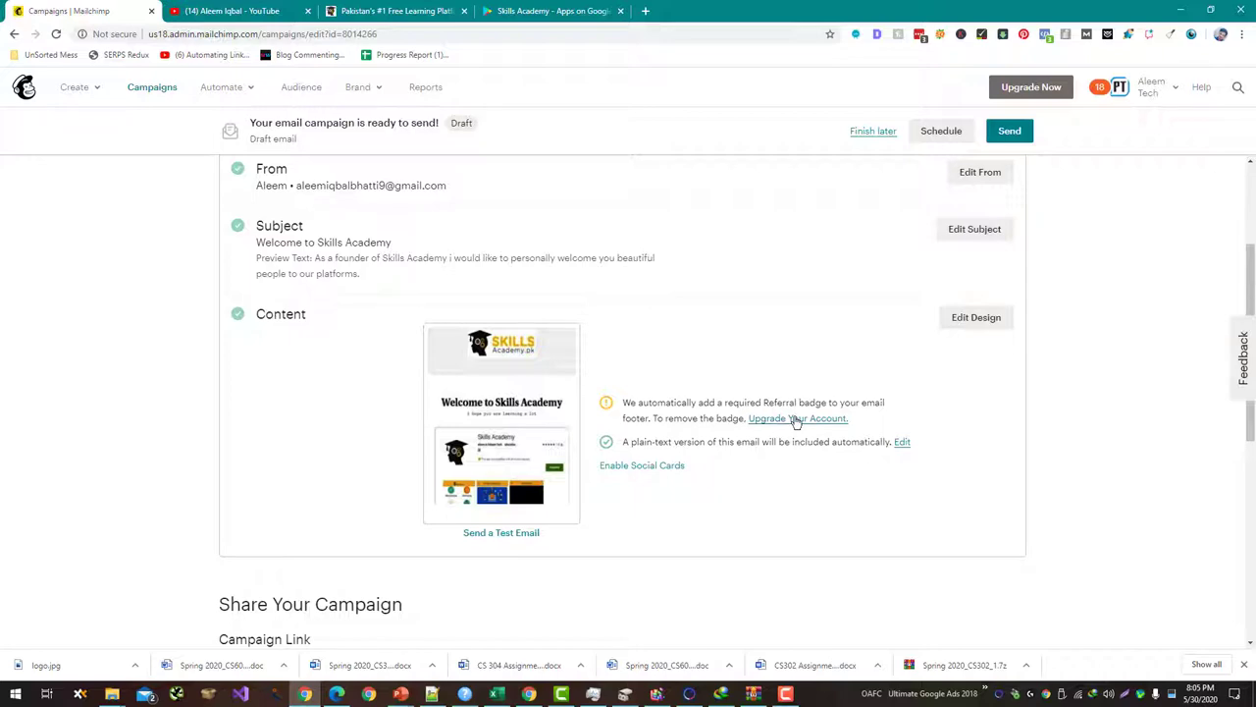
scroll(796, 420, "down", 5)
scroll(794, 417, "up", 7)
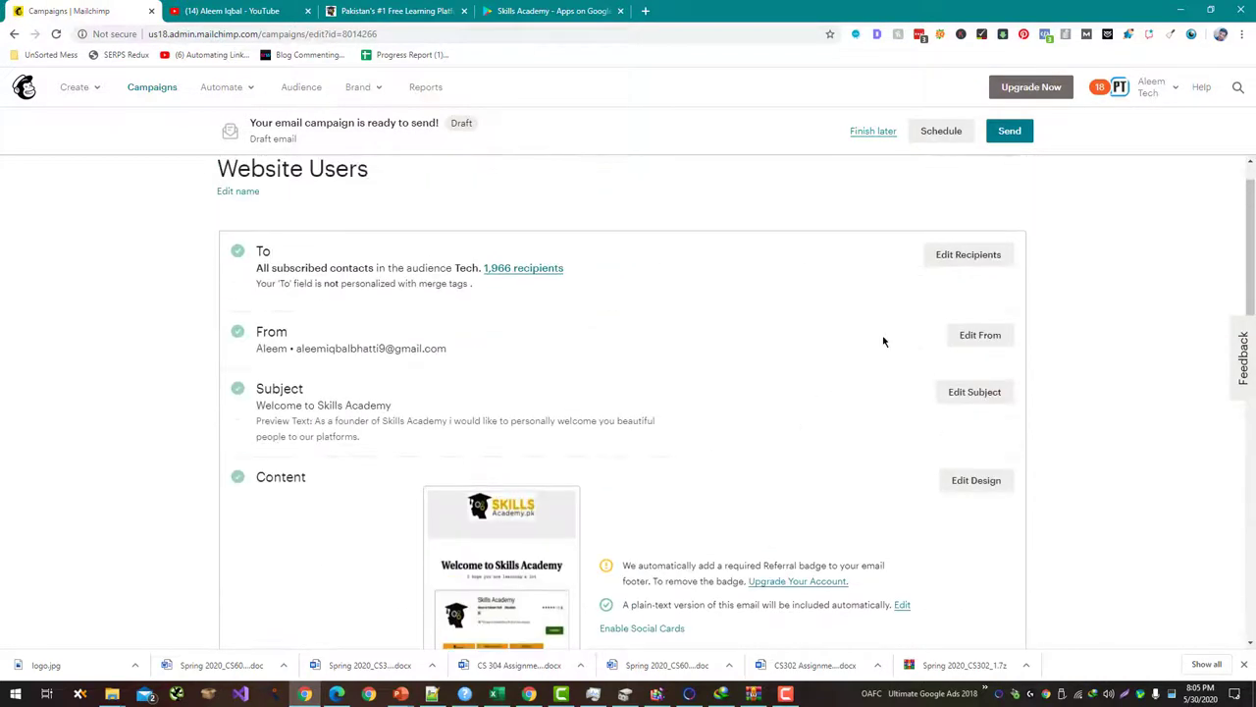
left_click(1011, 131)
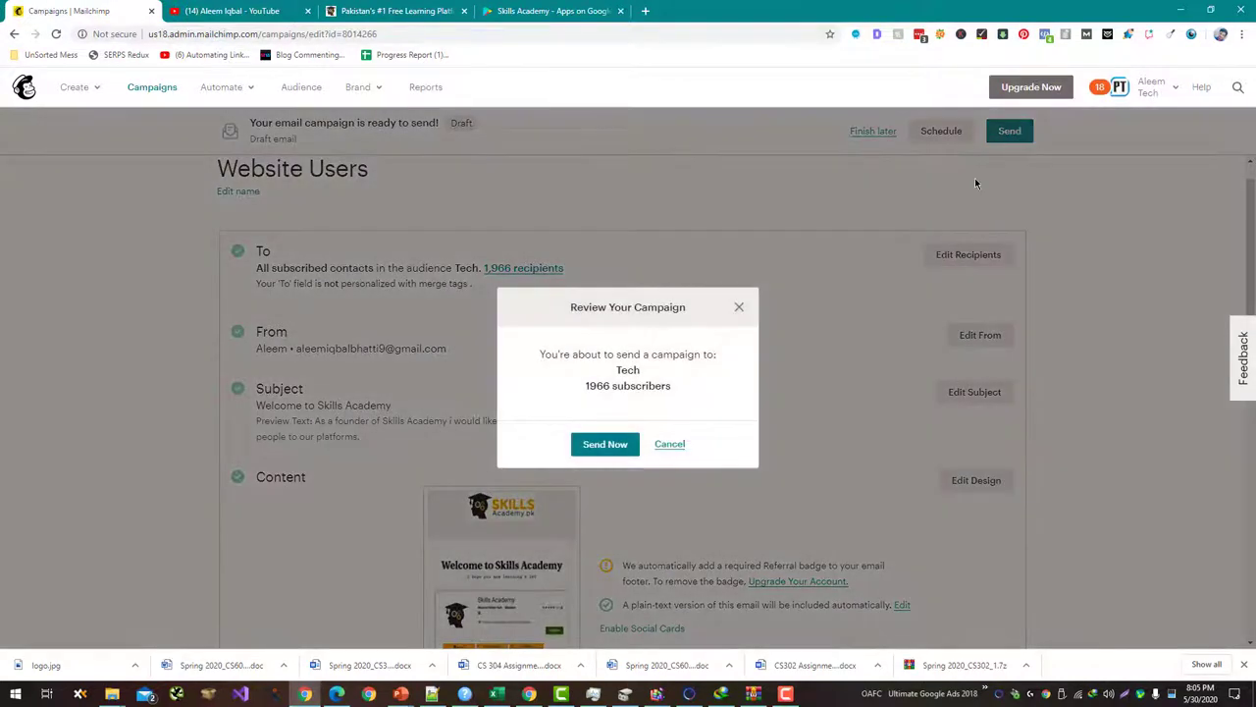
left_click(609, 442)
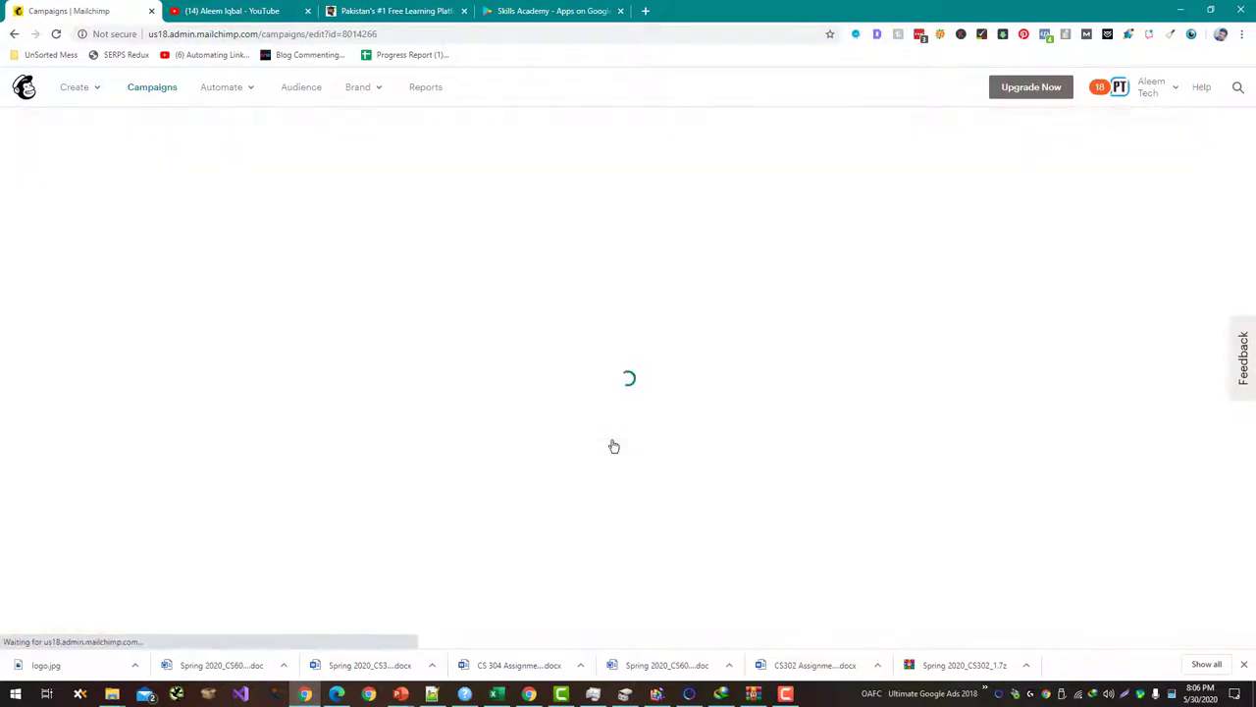